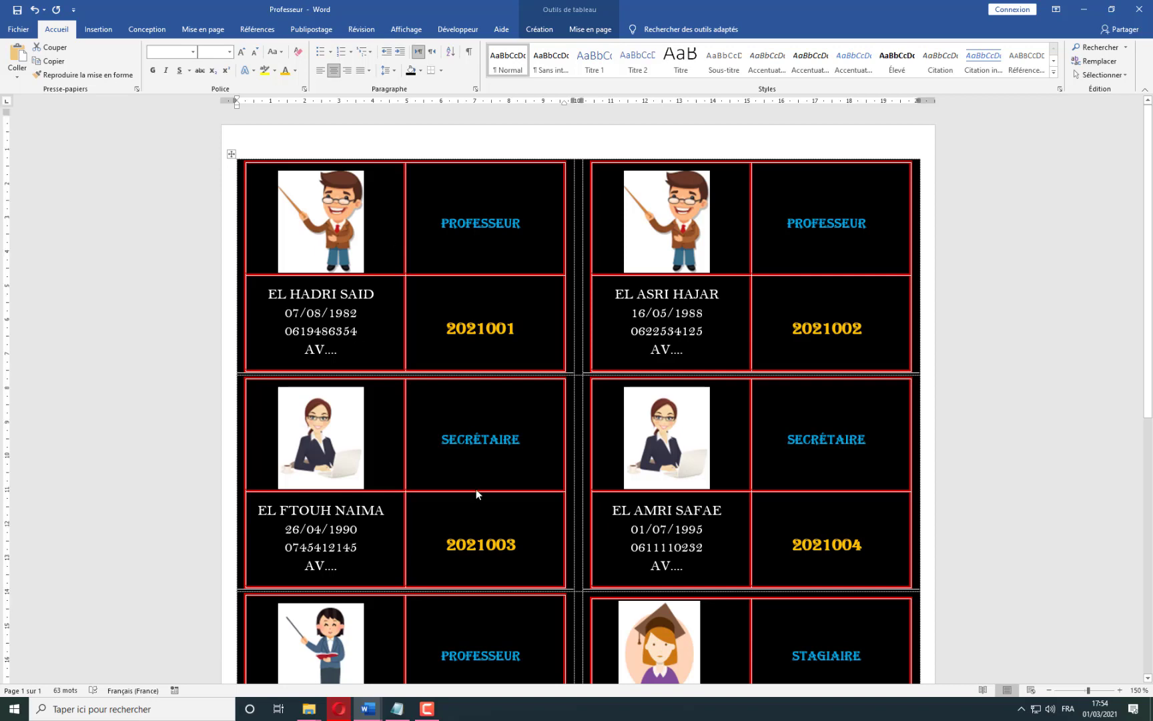
Look through the finished sheet of photo badges in the Professeur document.
scroll(476, 491, "down", 3)
scroll(477, 489, "down", 3)
scroll(478, 492, "down", 5)
scroll(478, 492, "up", 4)
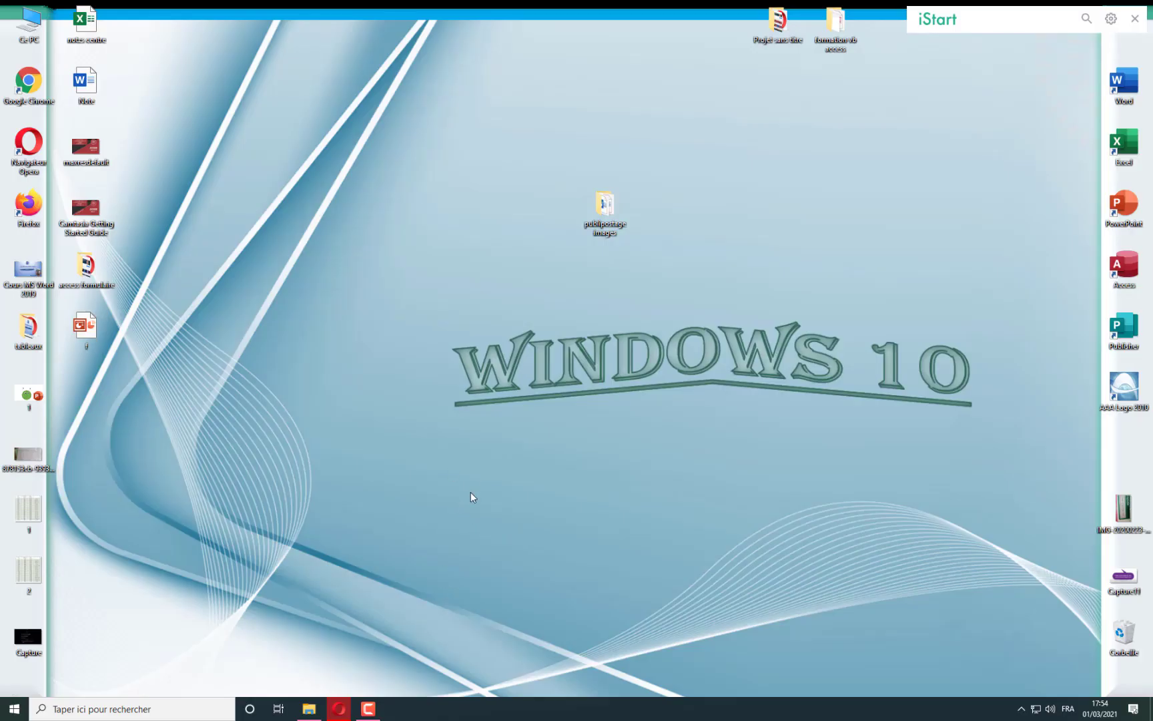
Create a new folder on the desktop named "puplipostage partie II".
right_click(453, 477)
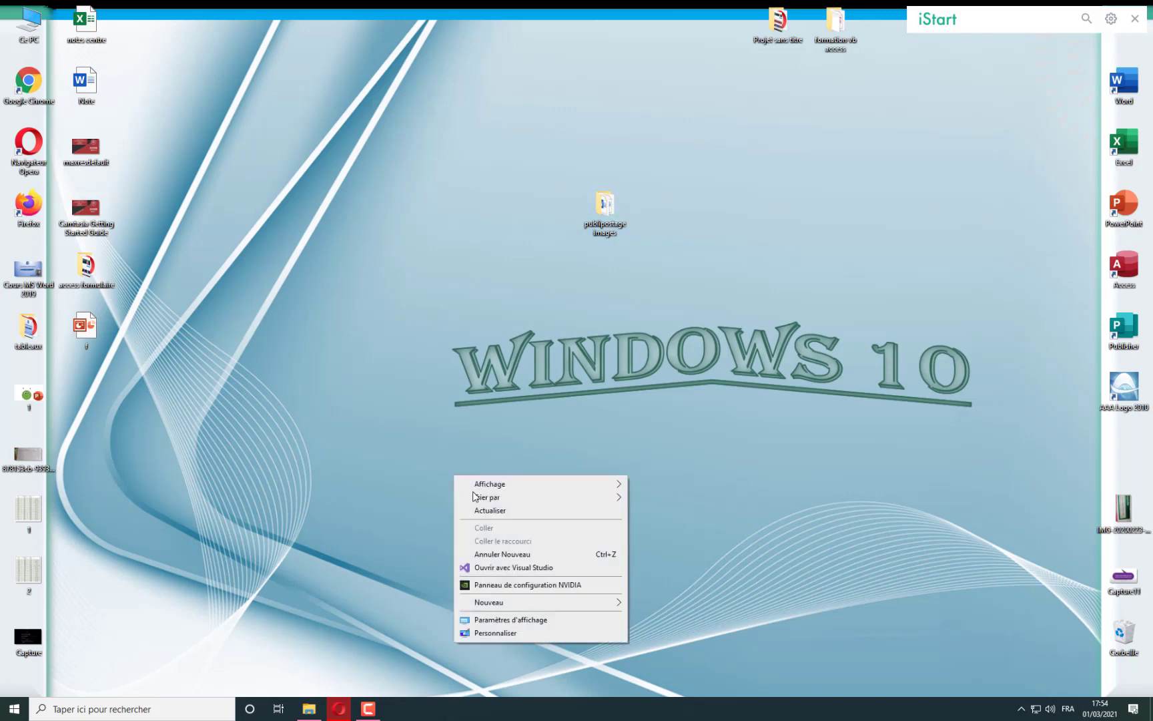
mouse_move(554, 603)
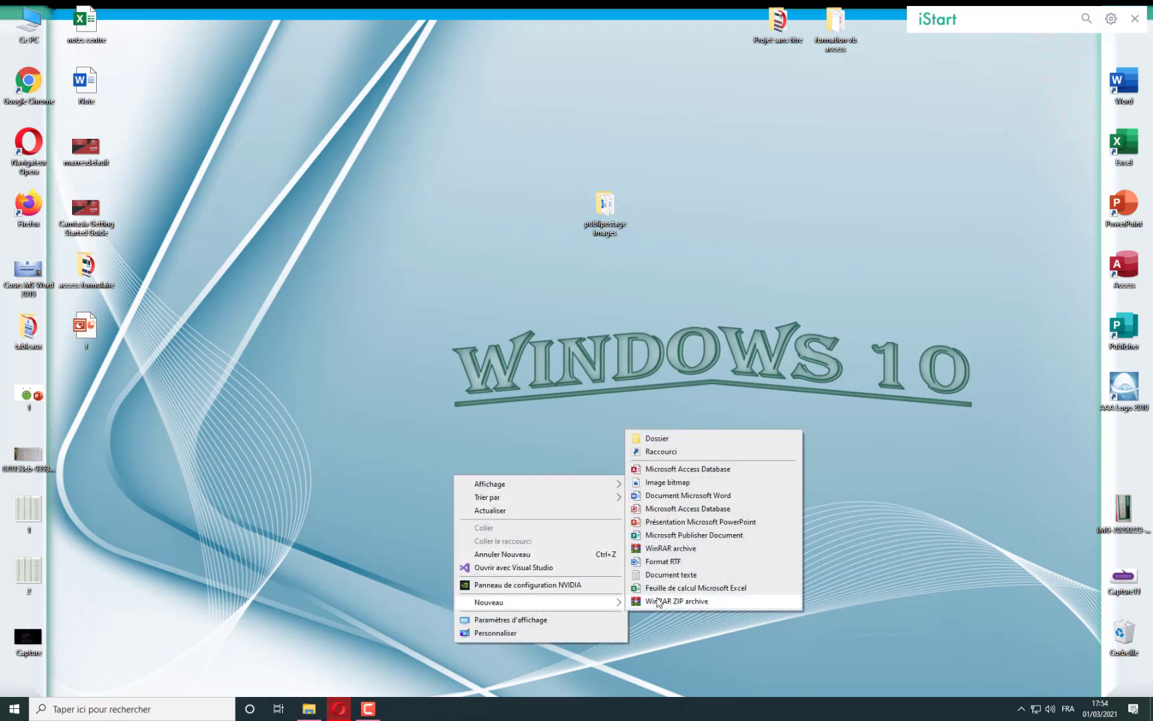
left_click(676, 440)
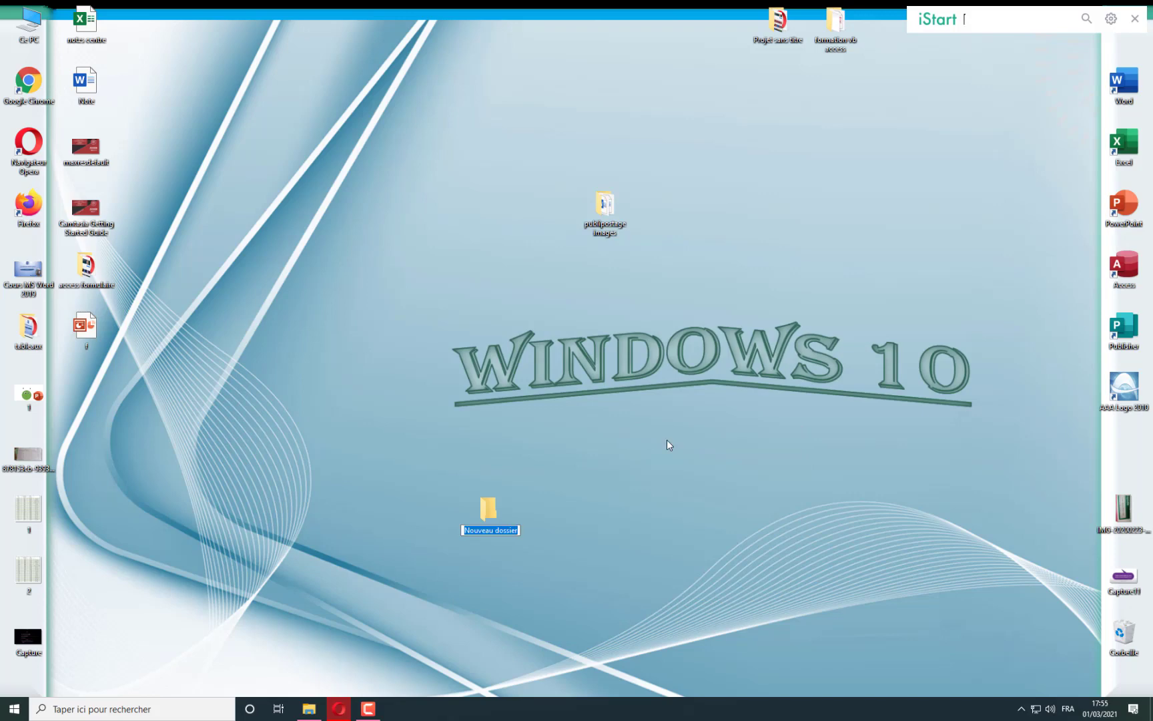
type("puplipostage partie II")
key("Return")
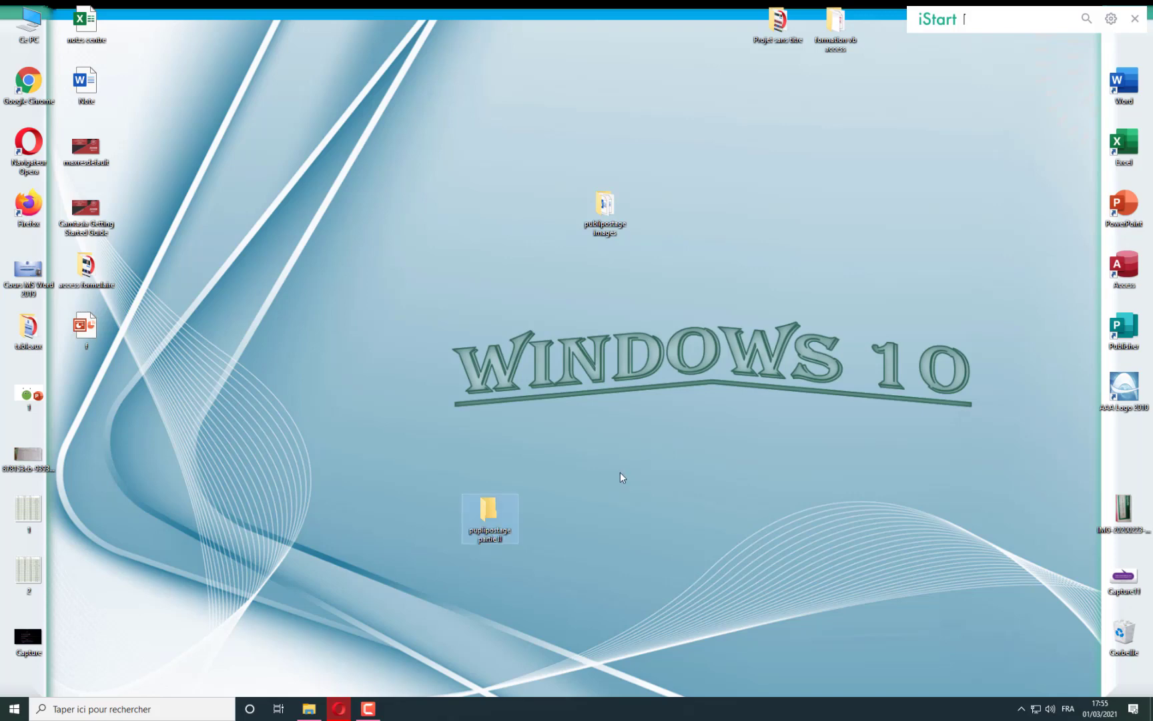
Open the "puplipostage partie II" folder and create a Word document in it named "modele etiquette".
double_click(492, 519)
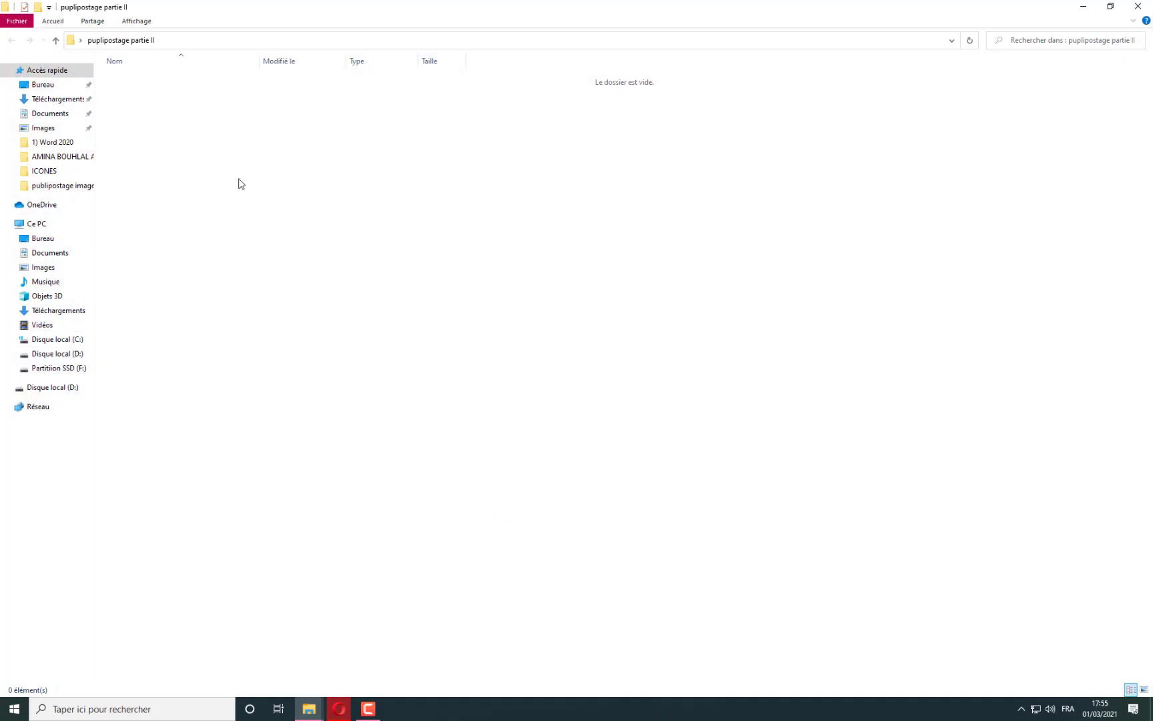
right_click(239, 180)
right_click(164, 114)
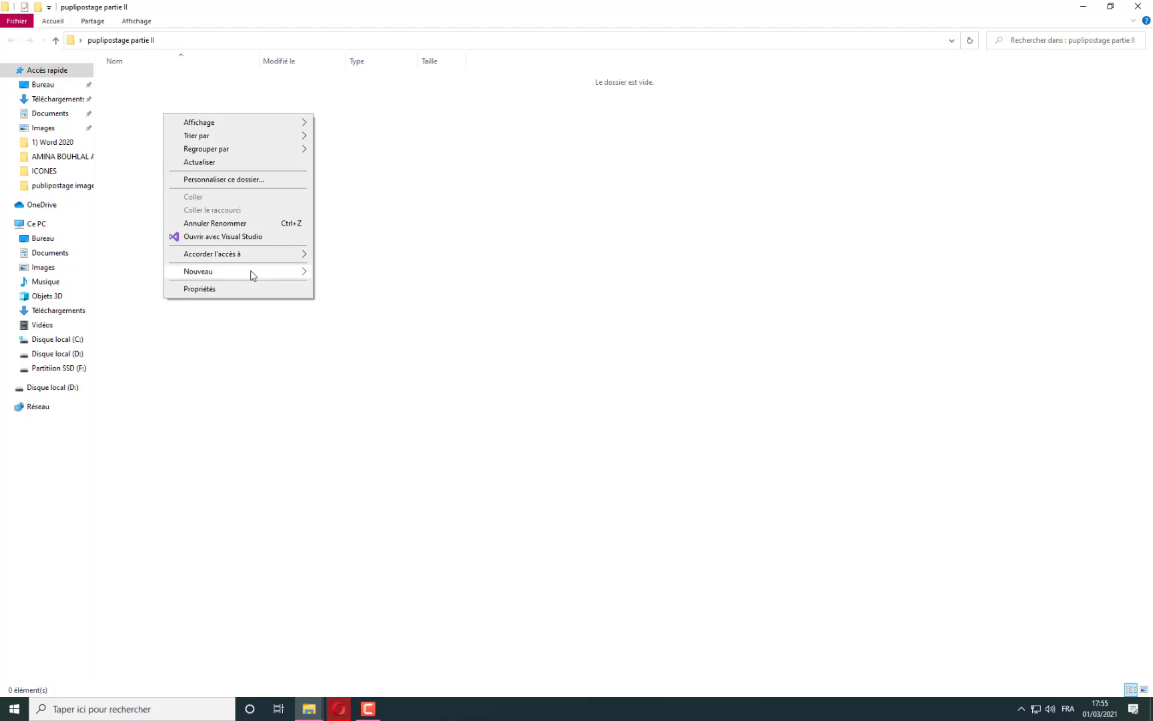
mouse_move(260, 271)
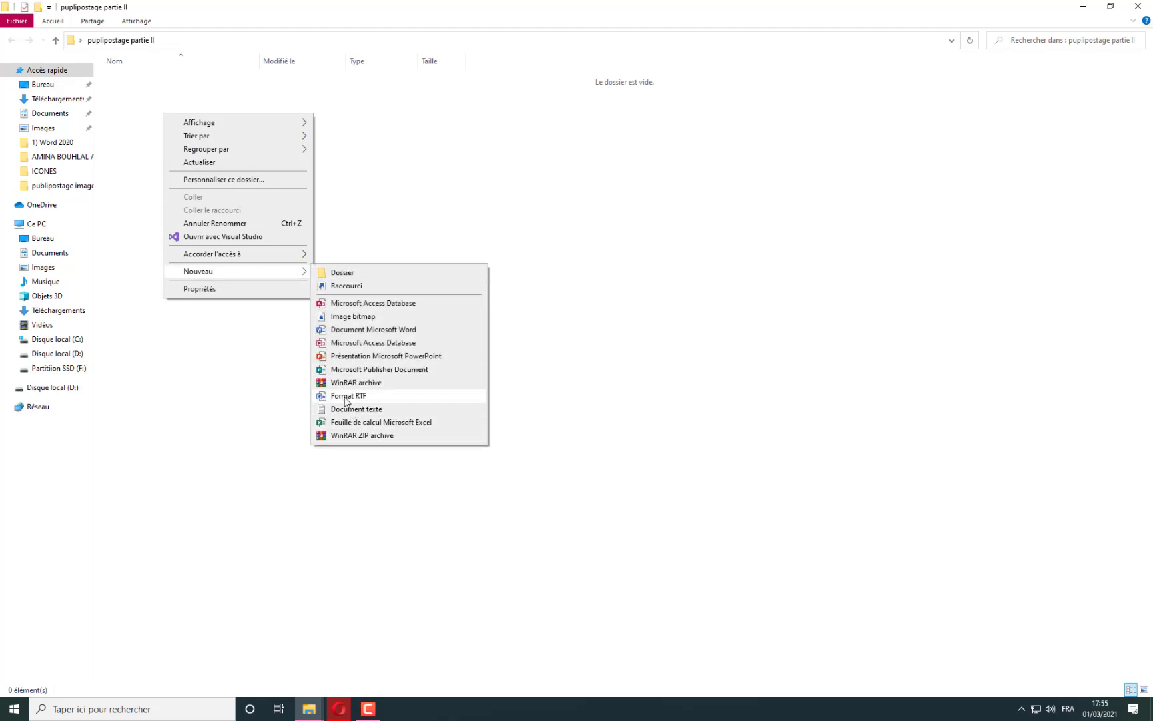
left_click(379, 332)
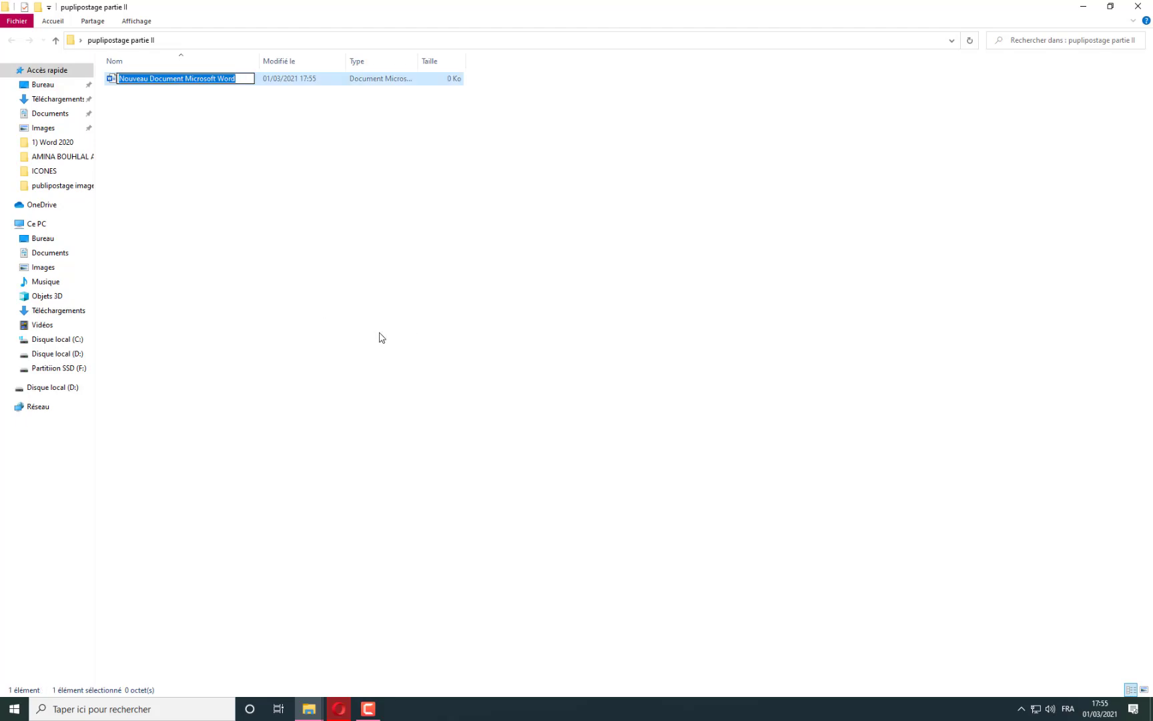
type("model")
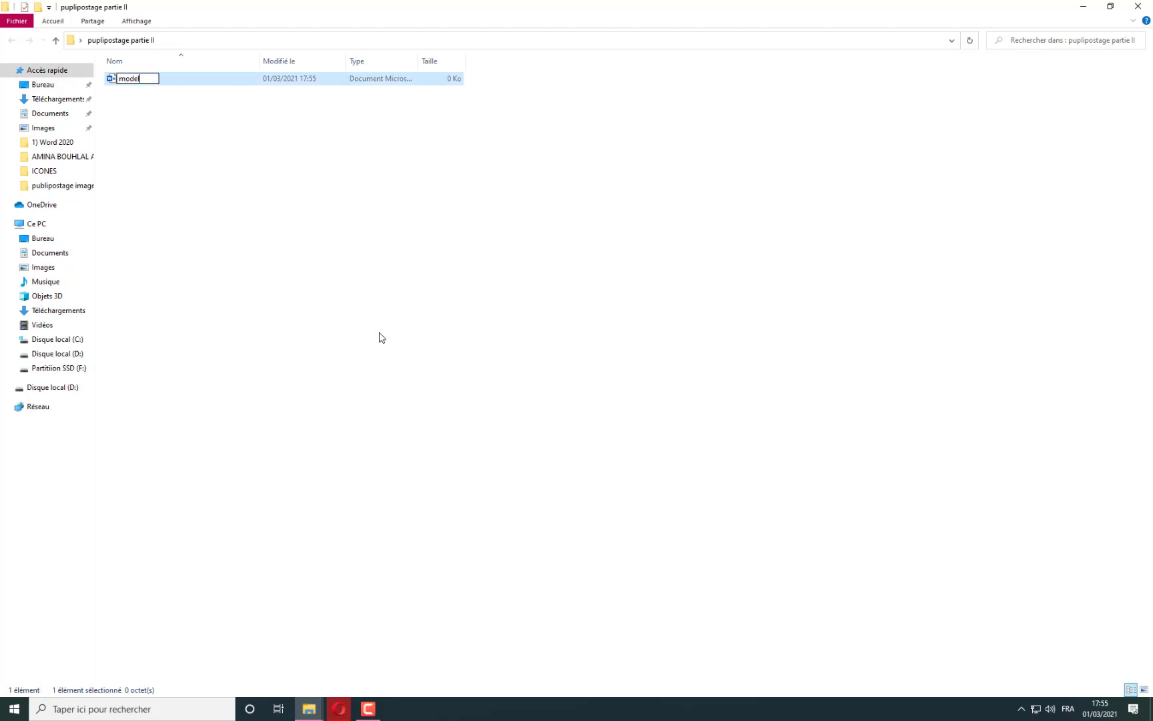
type("e etiquette")
key("Return")
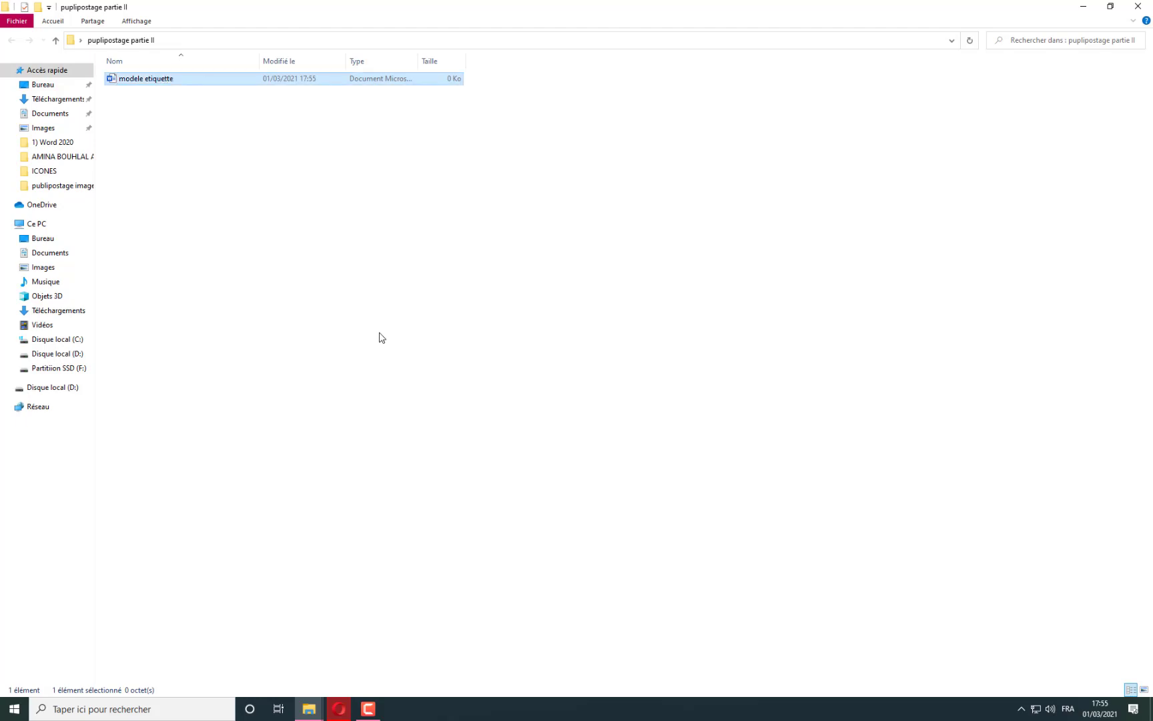
Create a second Word document named "tableau" in the same folder.
right_click(233, 194)
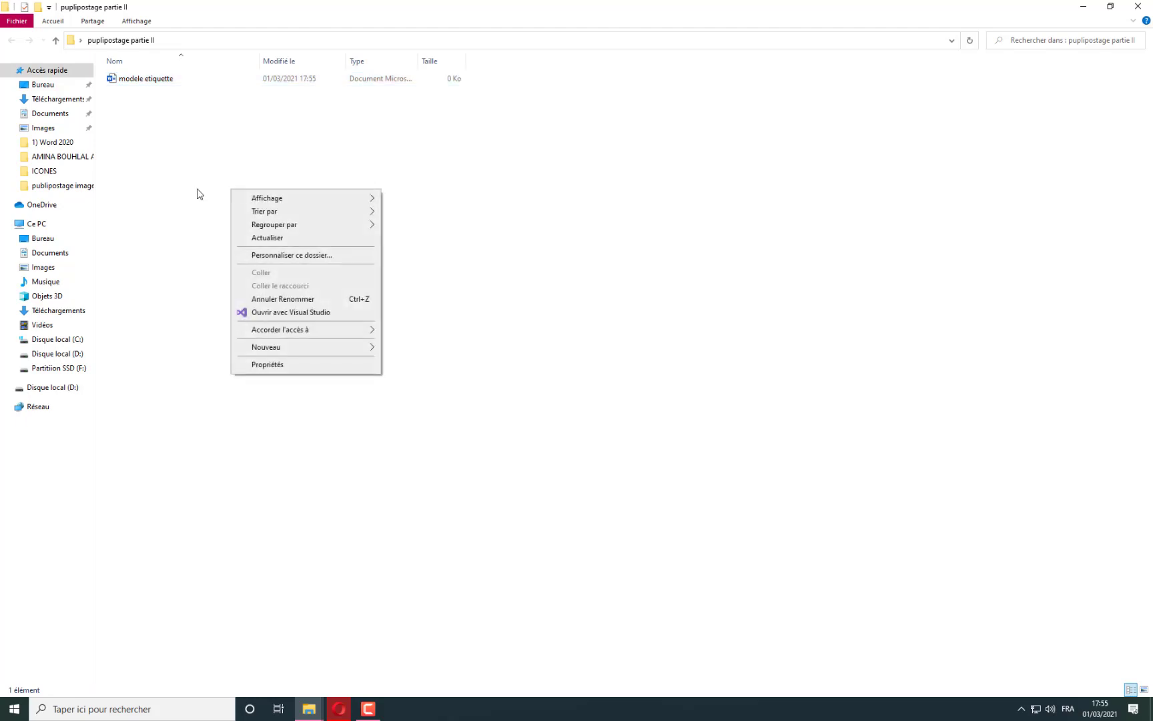
right_click(175, 271)
mouse_move(244, 430)
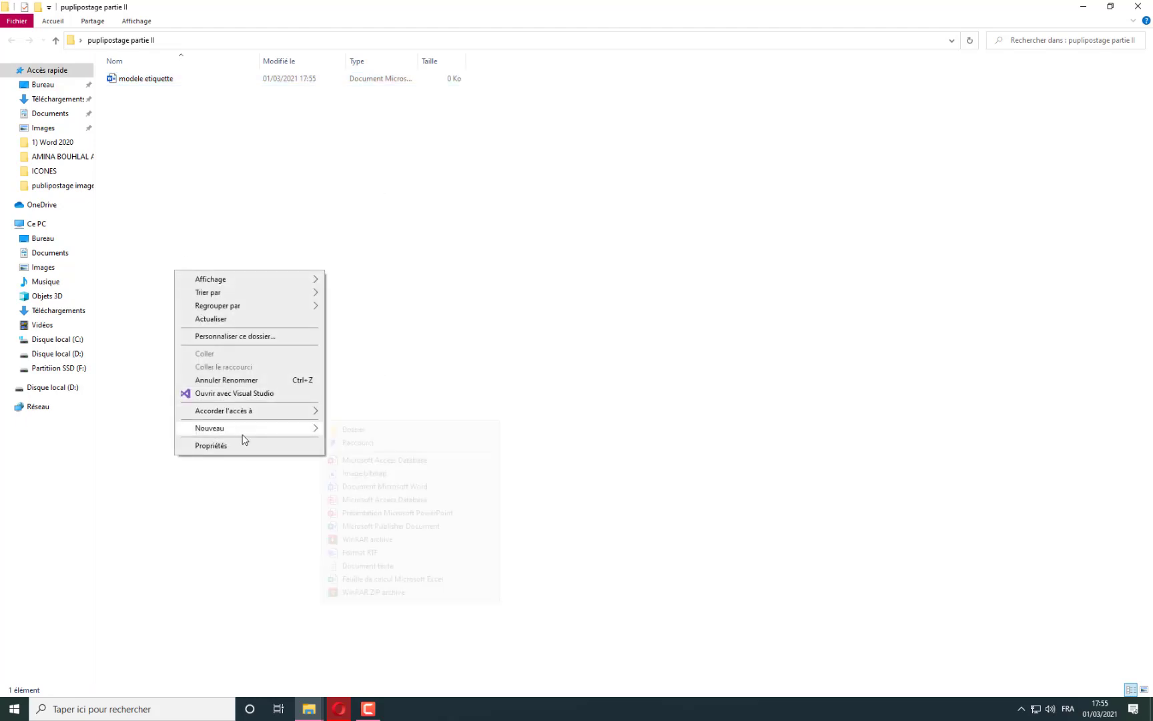
left_click(393, 486)
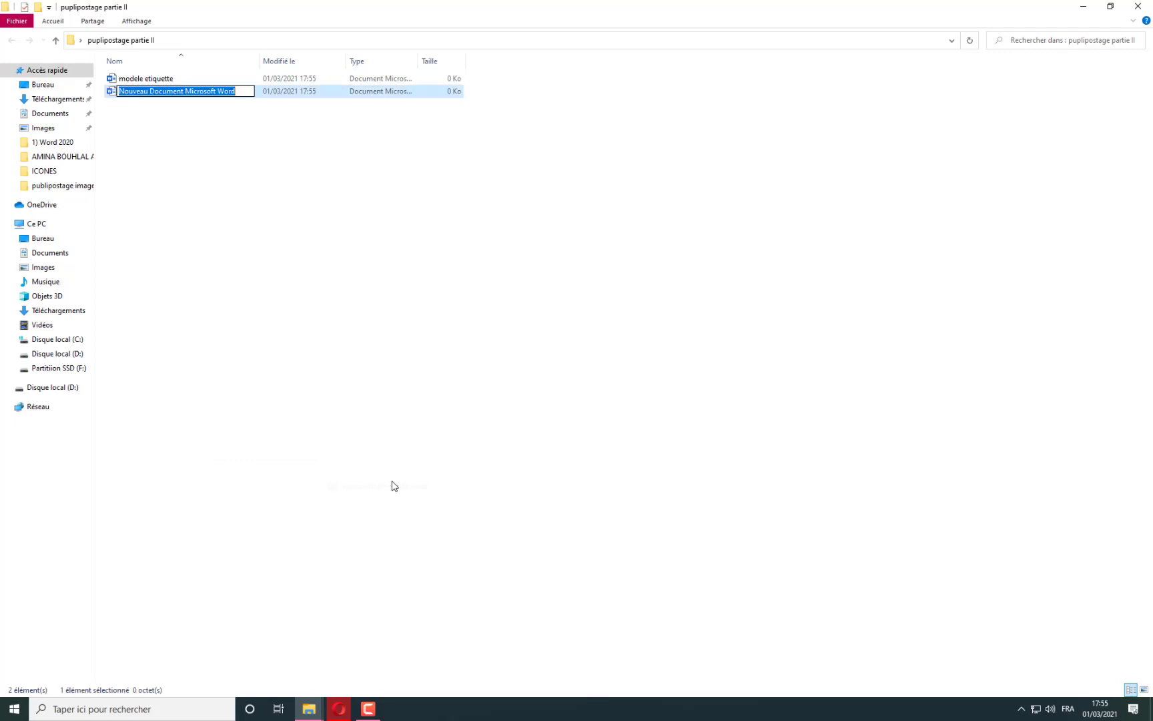
type("tableau")
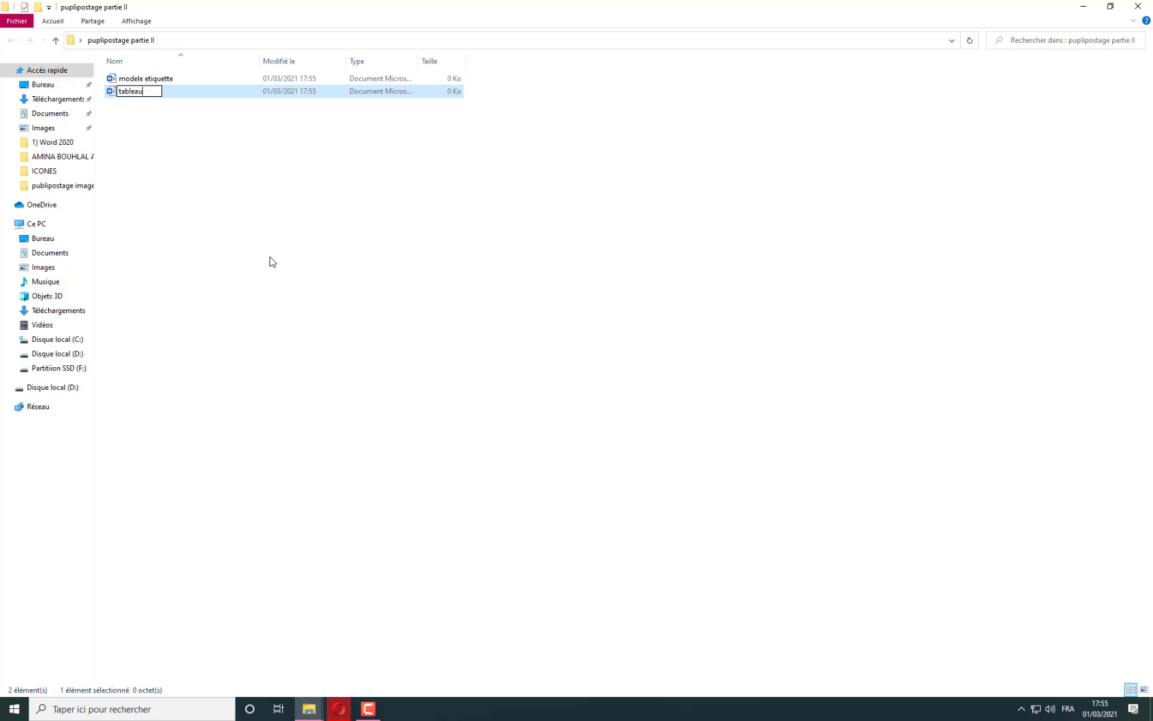
left_click(254, 218)
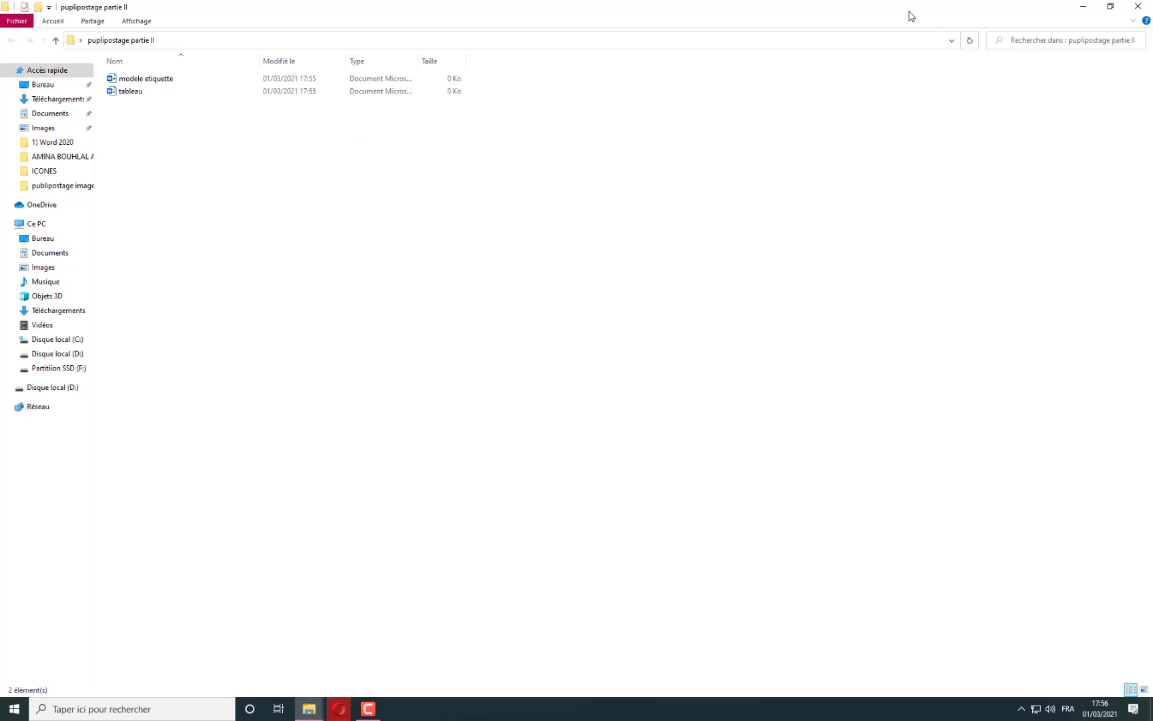
Copy images 1 to 11 from the desktop folder "publipostage images" into "puplipostage partie II".
left_click(1084, 10)
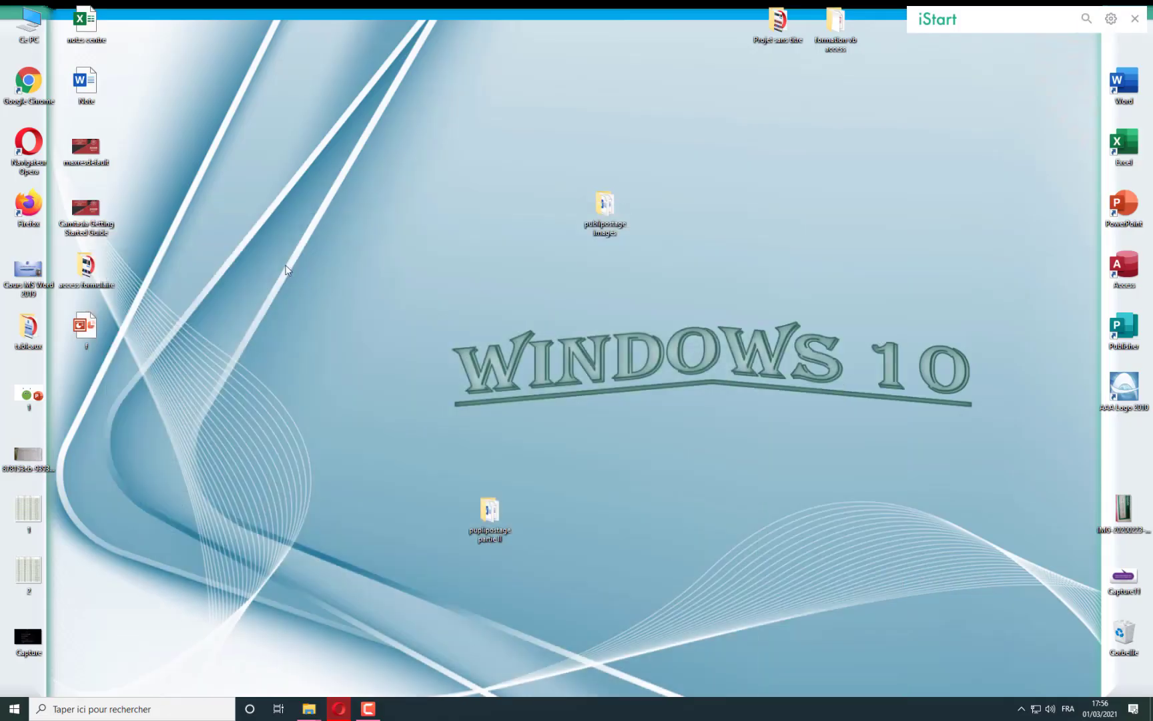
double_click(605, 207)
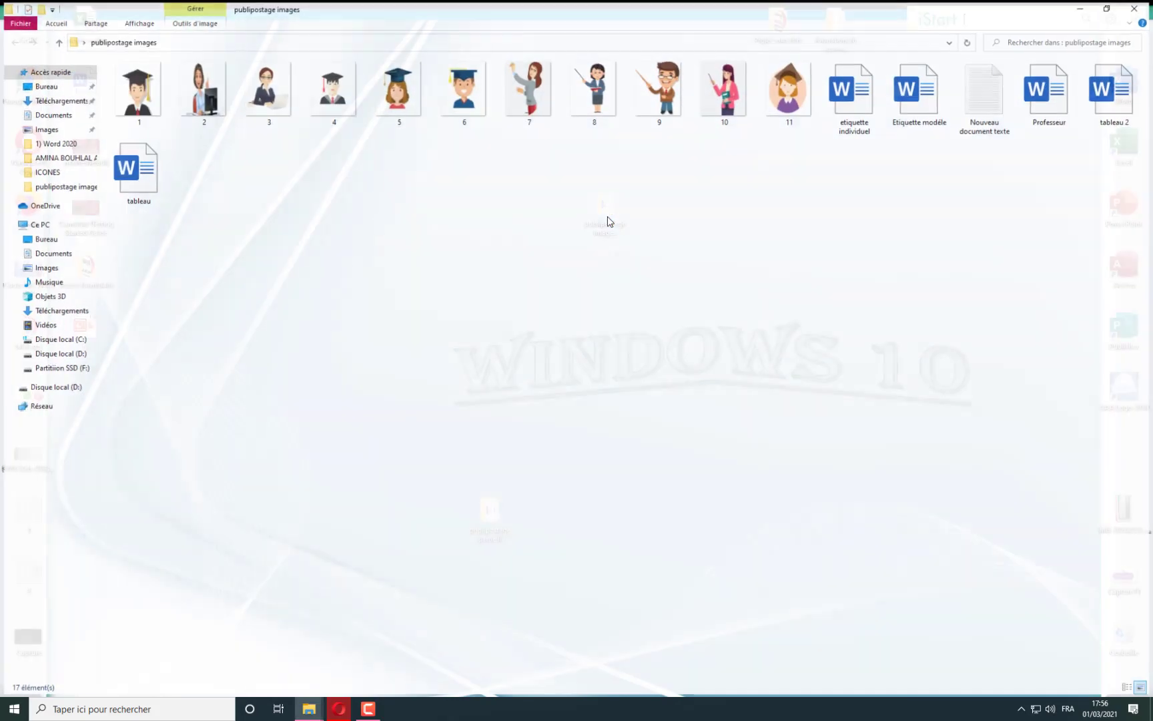
left_click(789, 104, "shift")
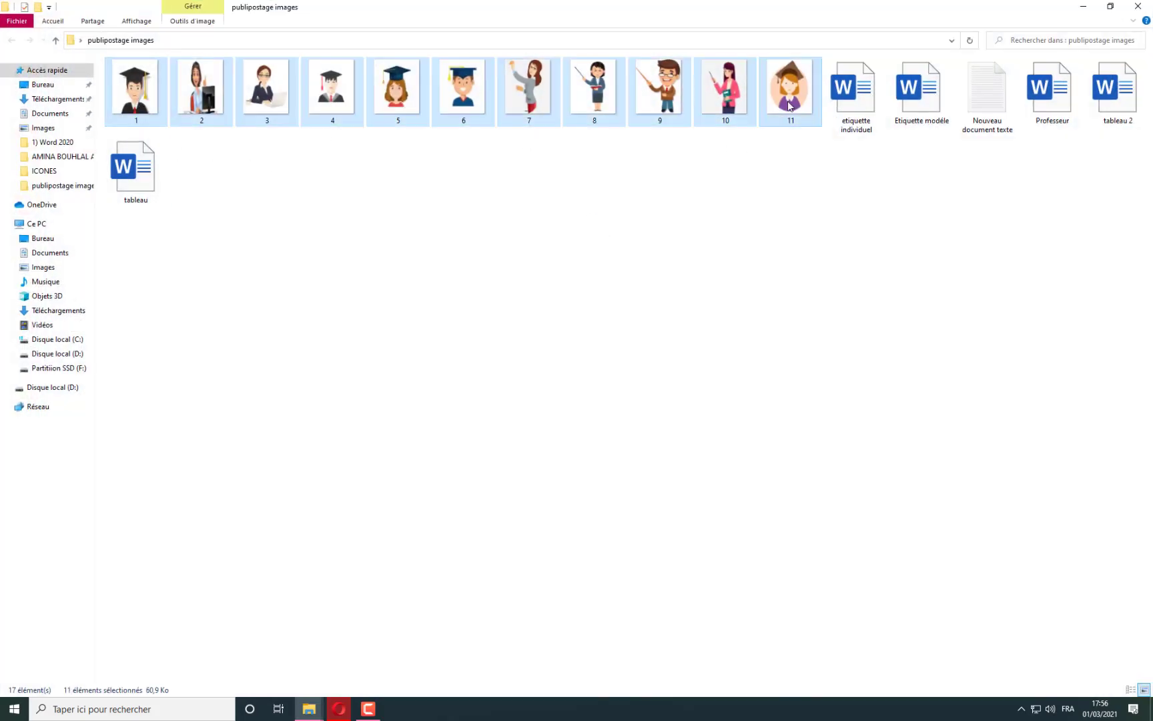
left_click(1084, 6)
double_click(477, 546)
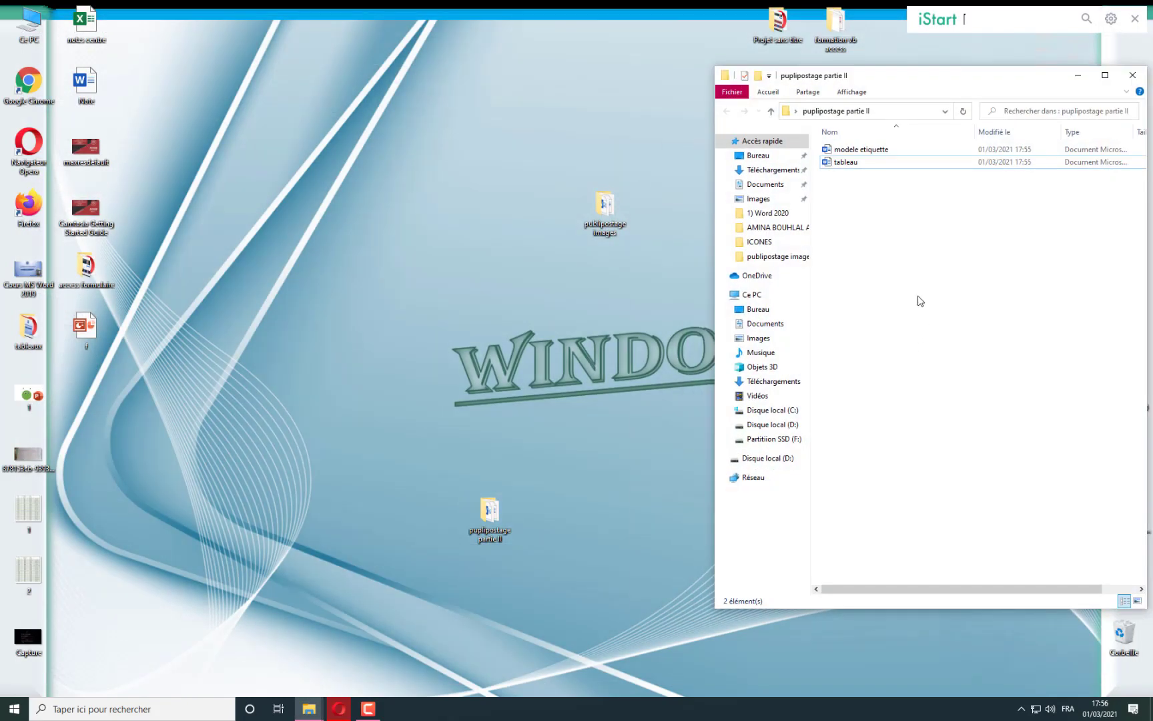
right_click(919, 299)
left_click(948, 379)
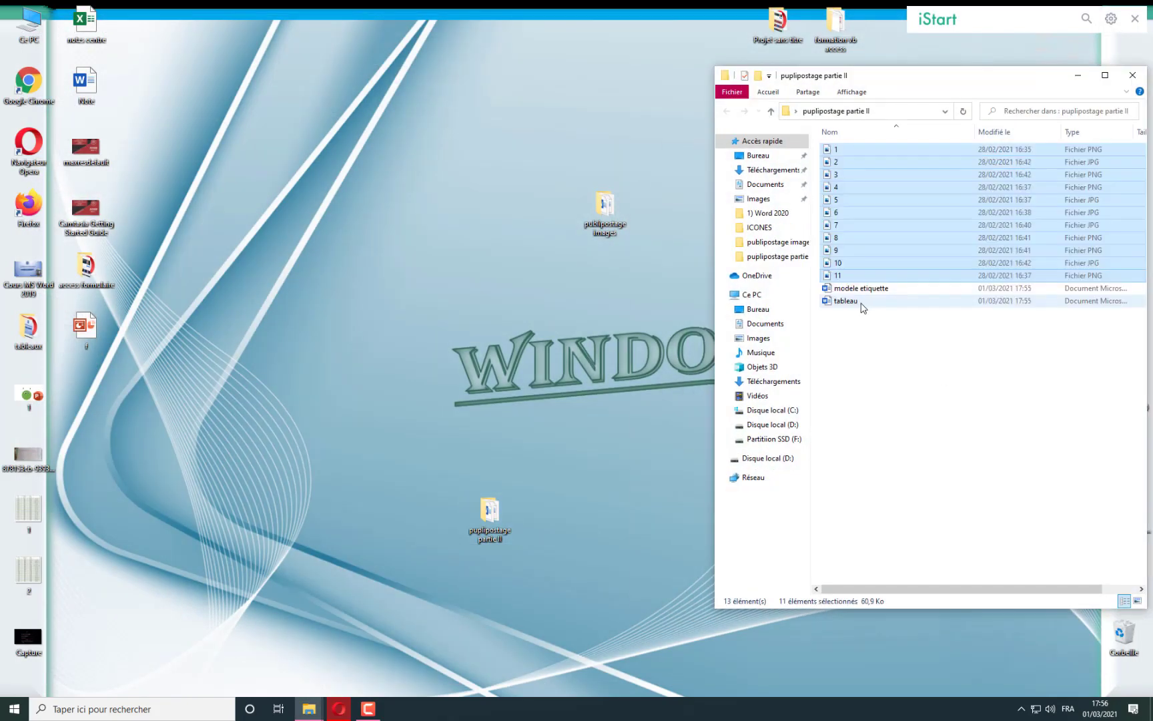
Review the folder's two Word documents and numbered images, checking the pixel dimensions of image 1.
left_click_drag(1039, 77, 745, 92)
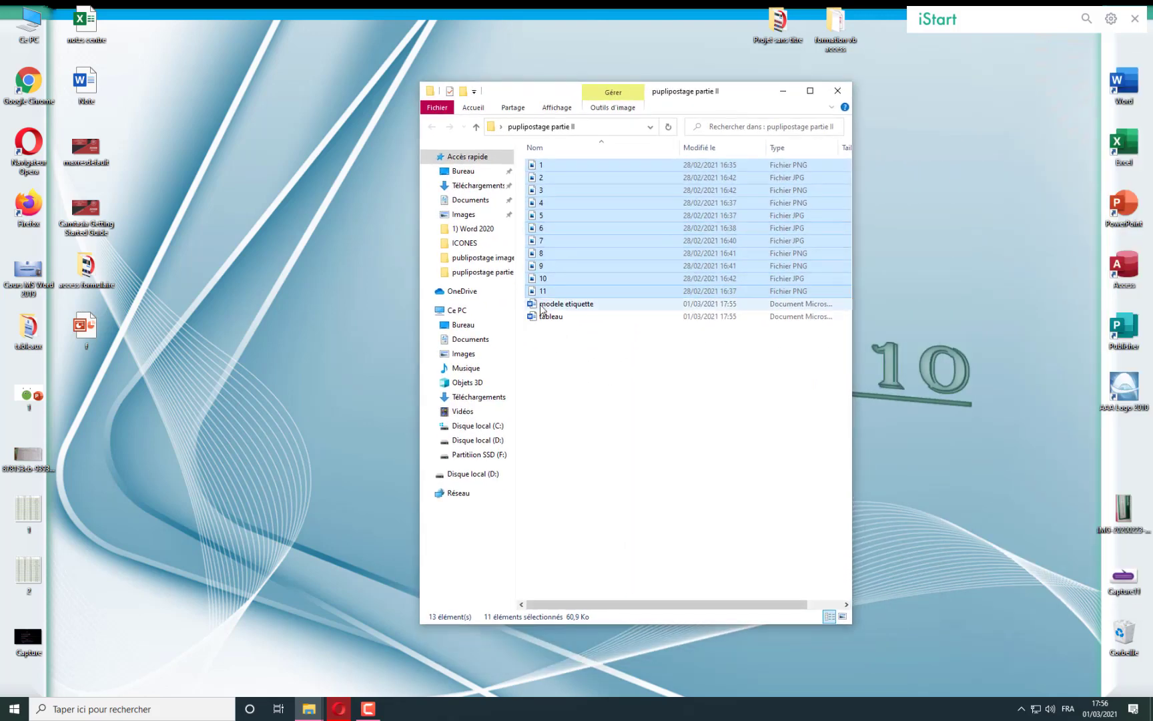
left_click(569, 328)
left_click(567, 305)
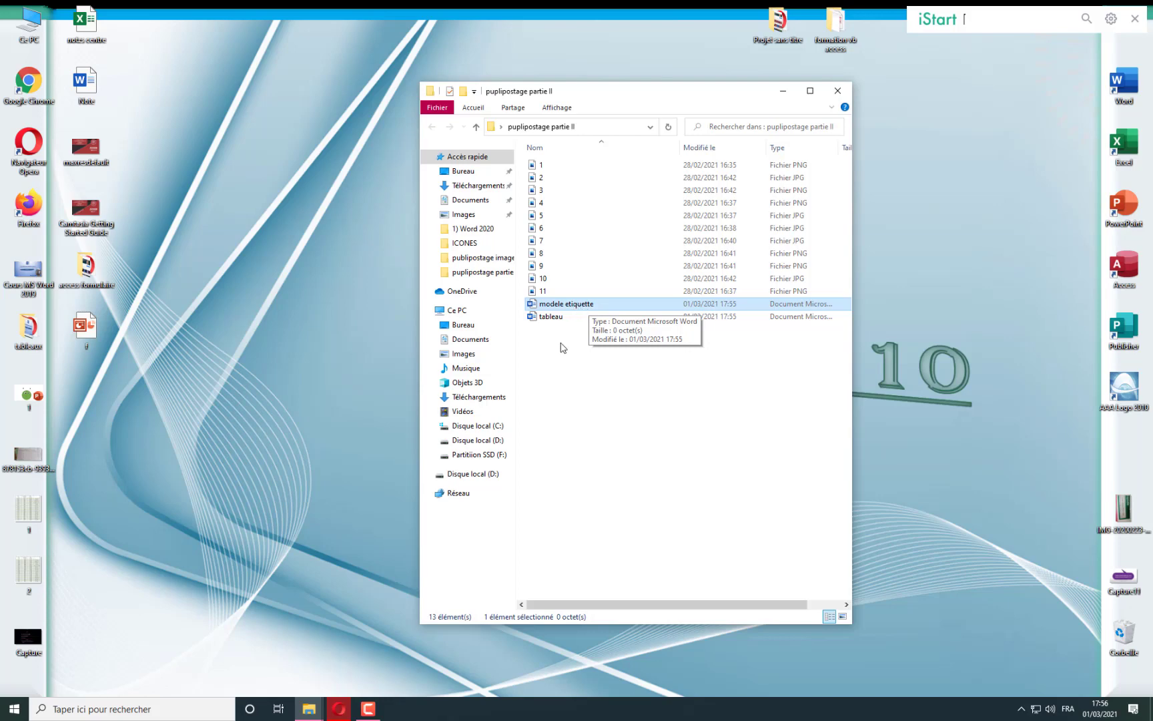
left_click(556, 318)
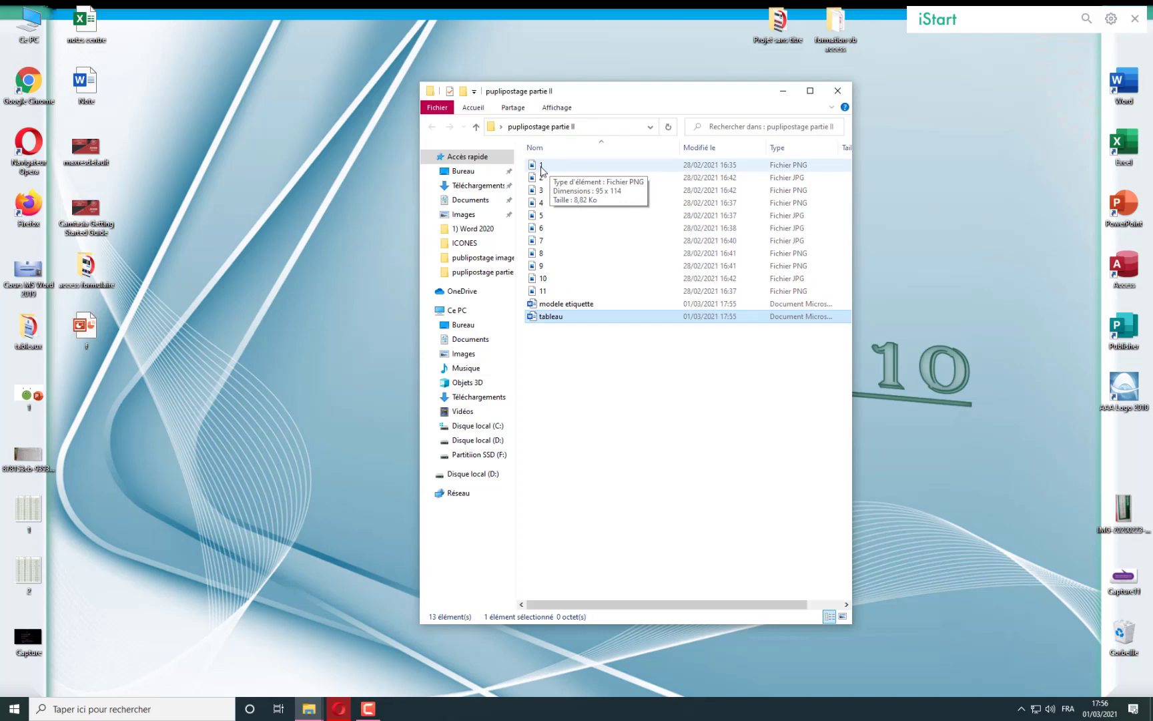
left_click(808, 92)
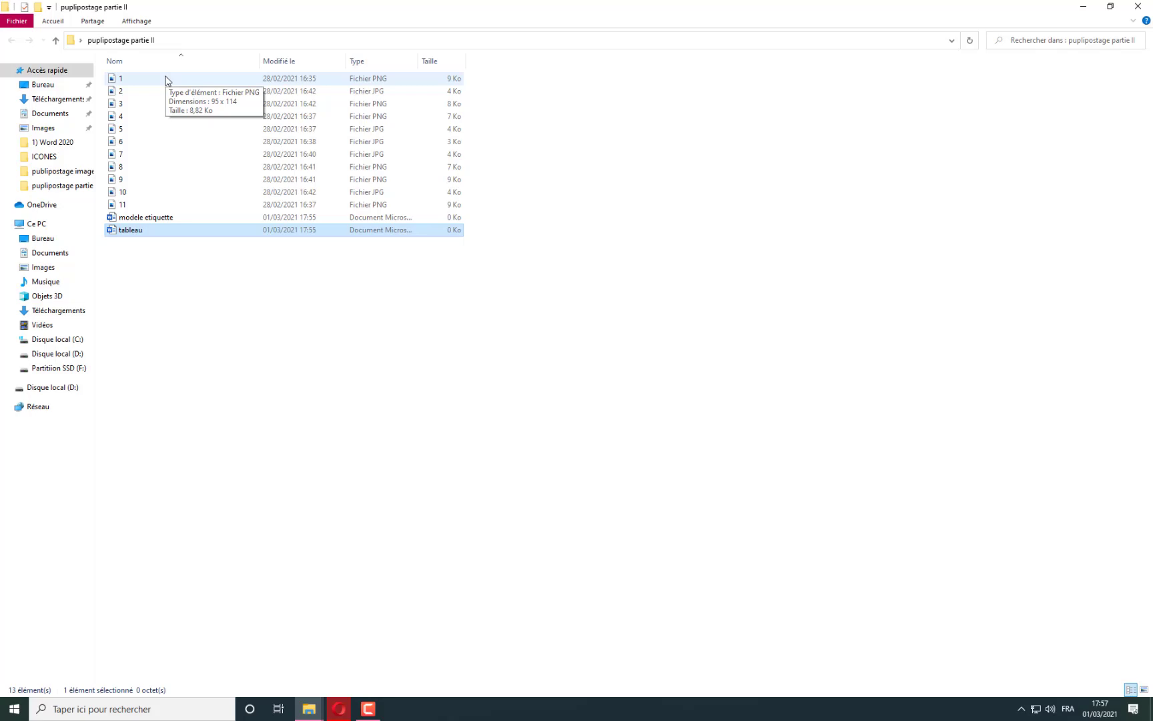
Switch to the Opera browser's online image resizer page and load the kitchen photo from the Images folder.
left_click(339, 709)
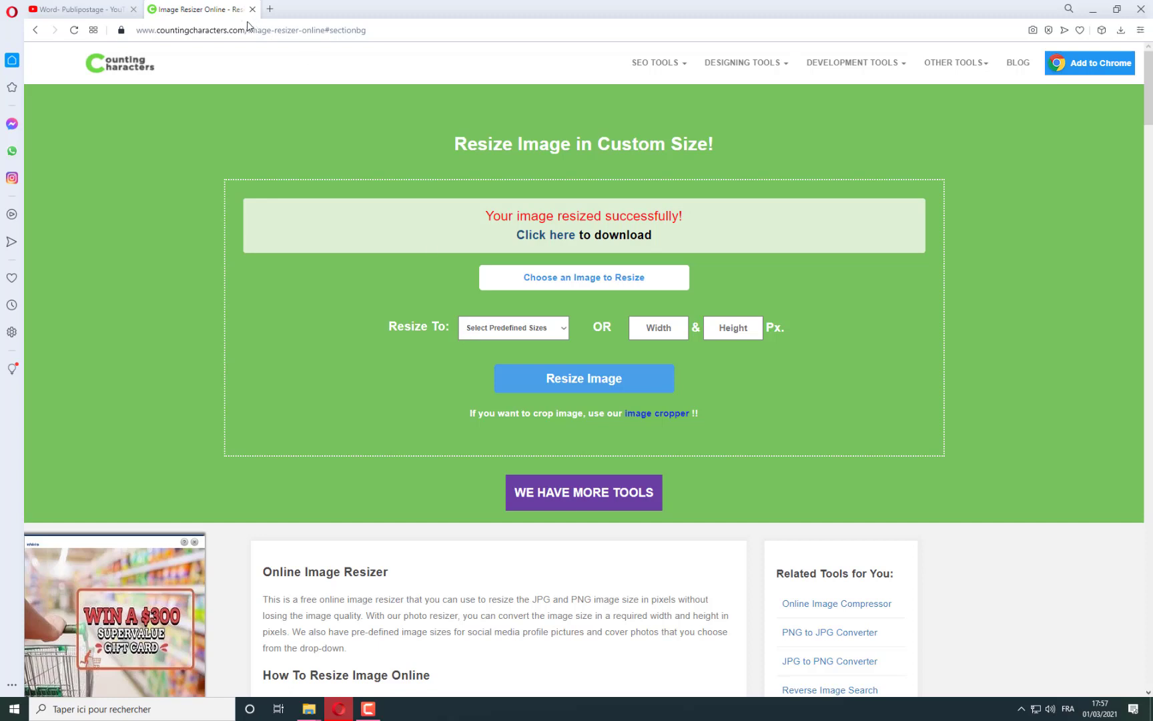
left_click(172, 31)
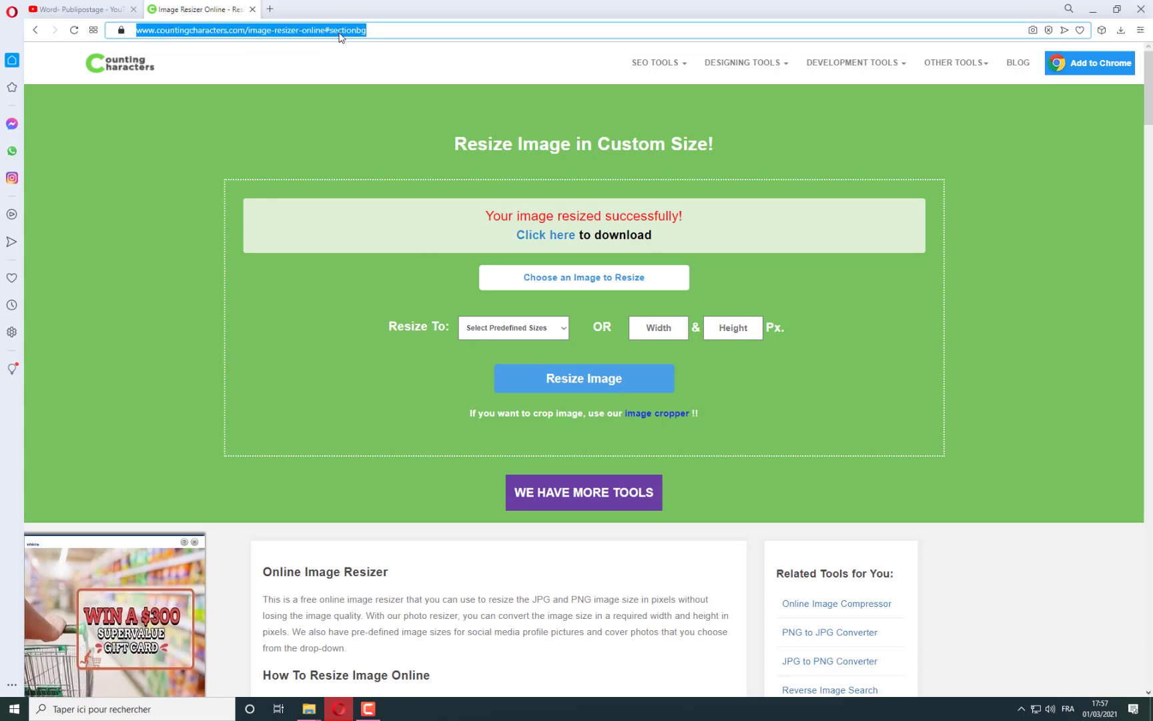
left_click(649, 330)
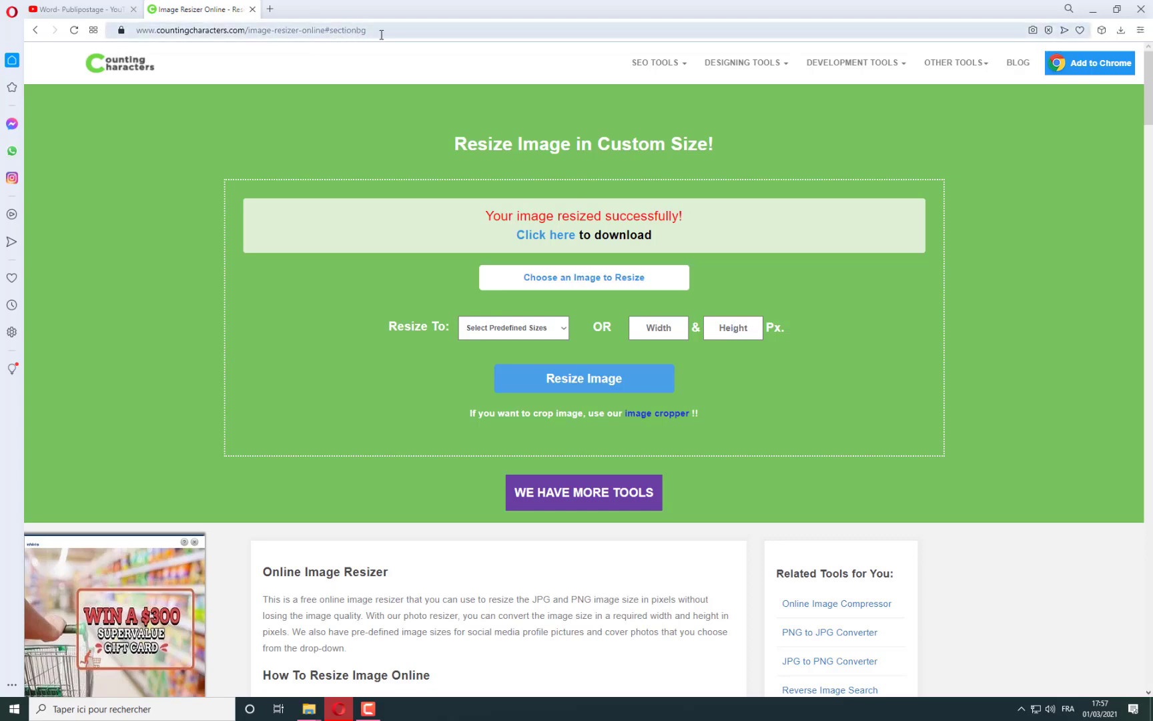
left_click(608, 285)
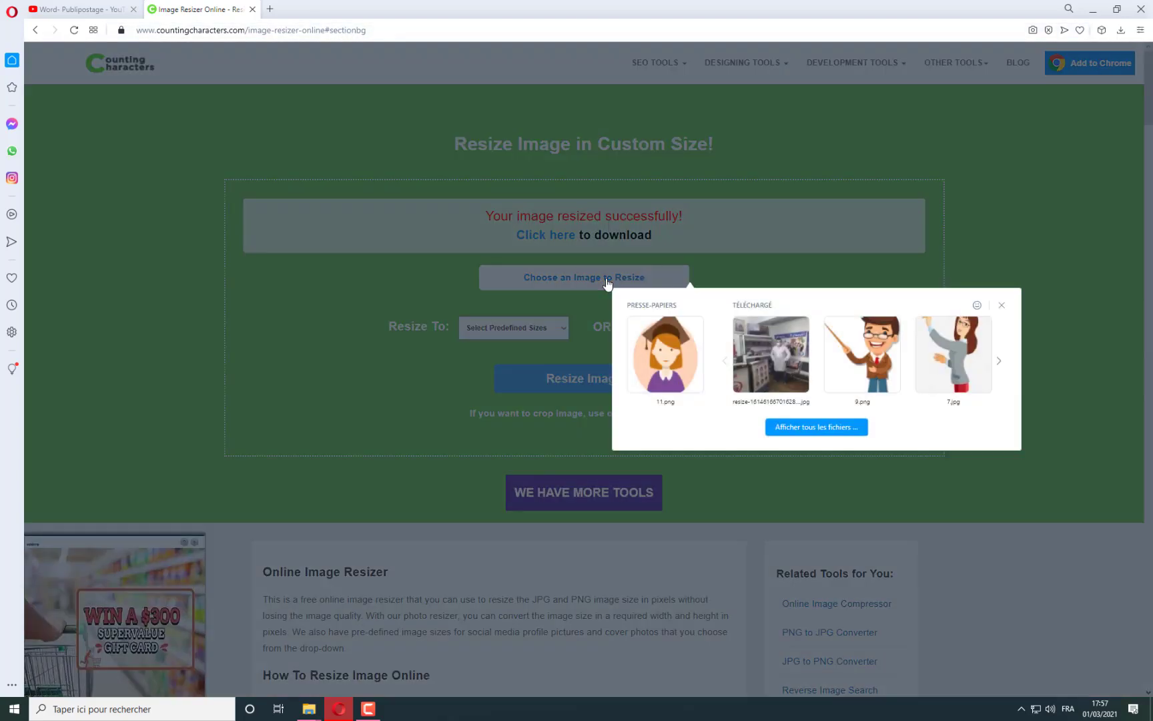
left_click(802, 432)
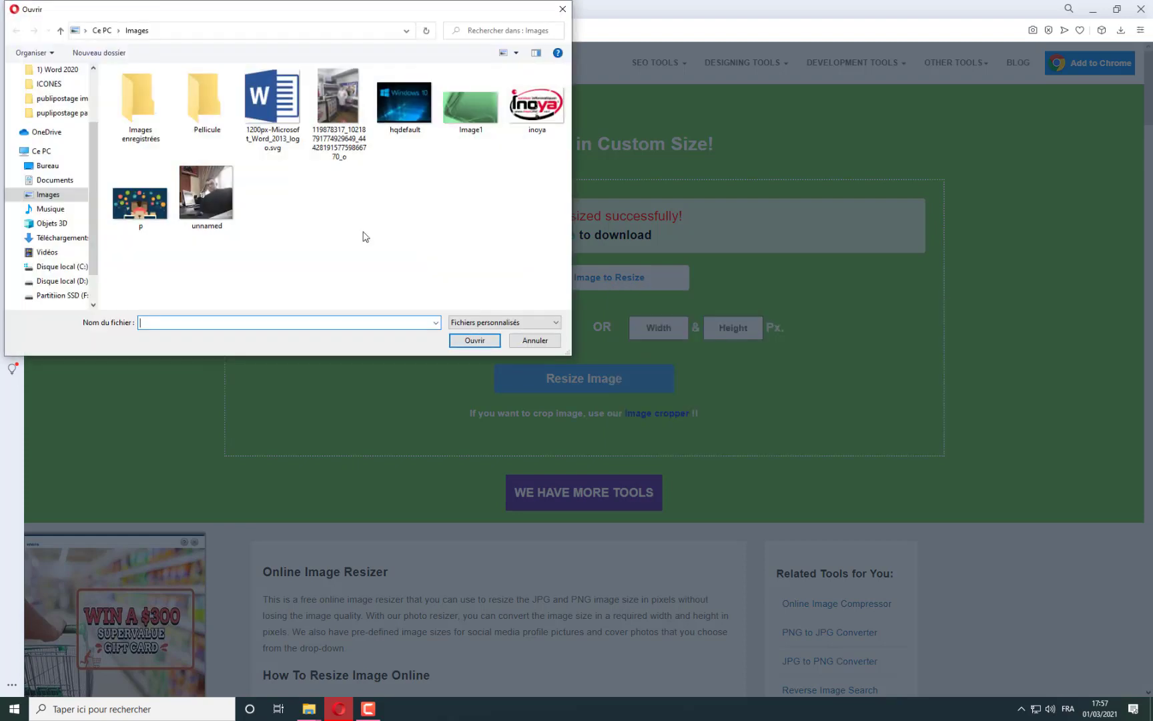
double_click(338, 103)
Resize the loaded photo to 95 px wide by 114 px high and download the result.
left_click(641, 338)
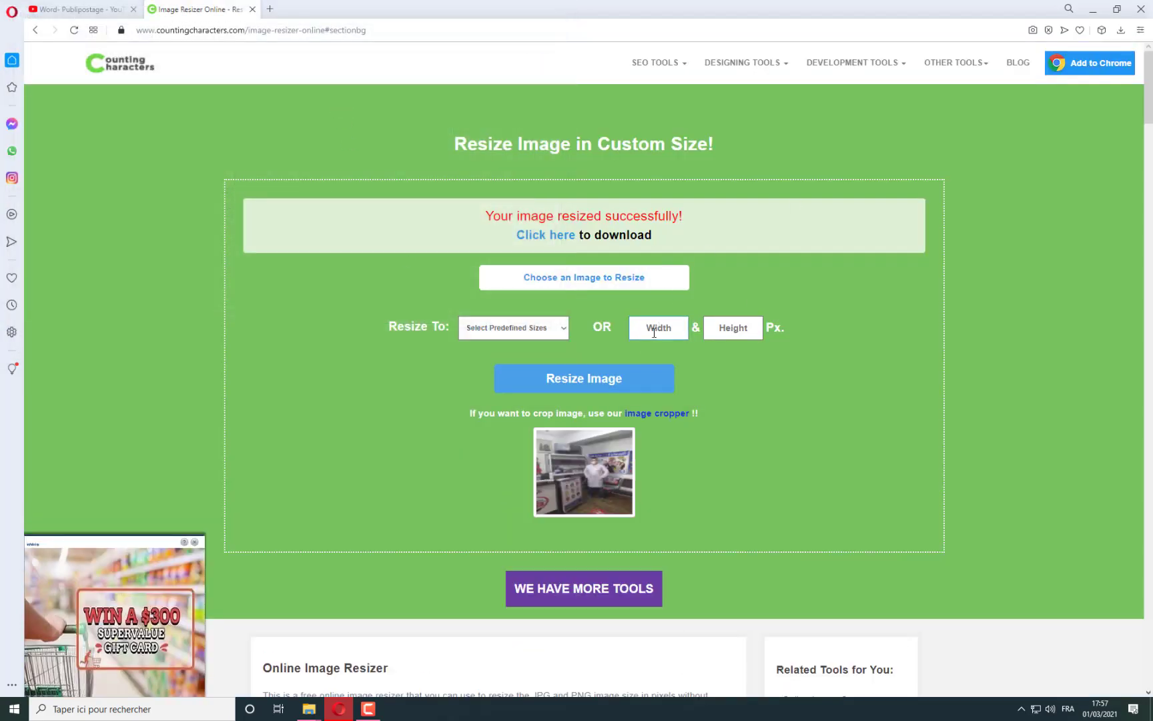
type("85")
key("Tab")
type("114")
left_click(602, 385)
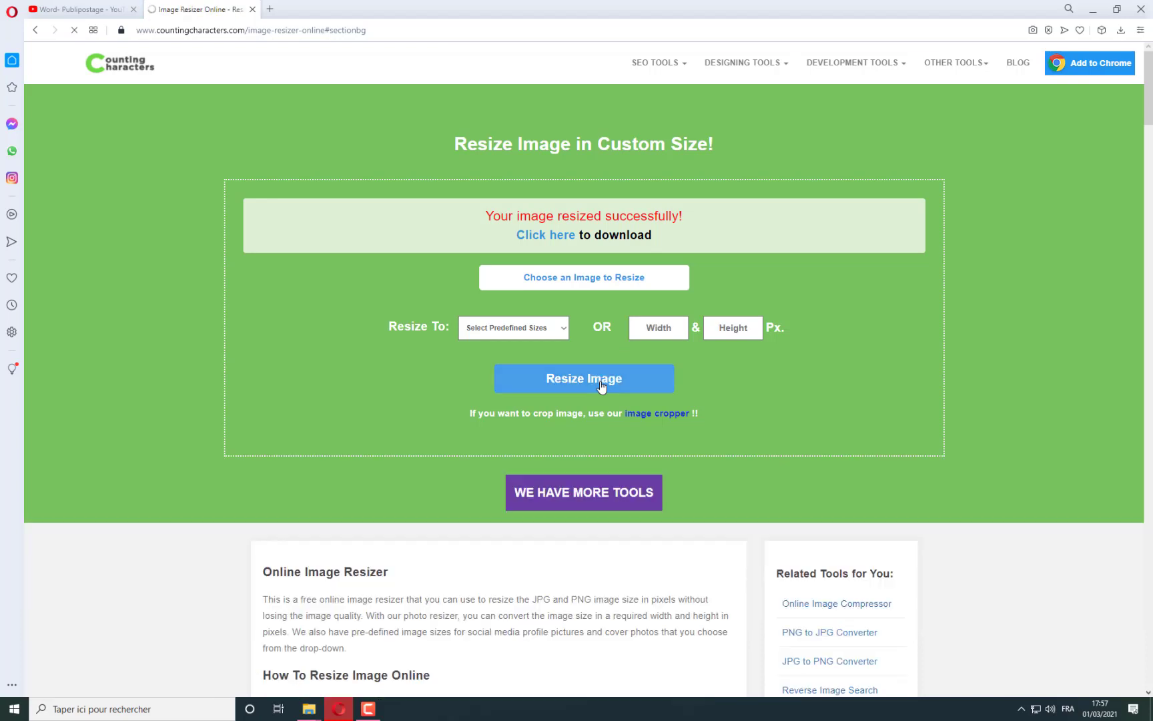
left_click(557, 238)
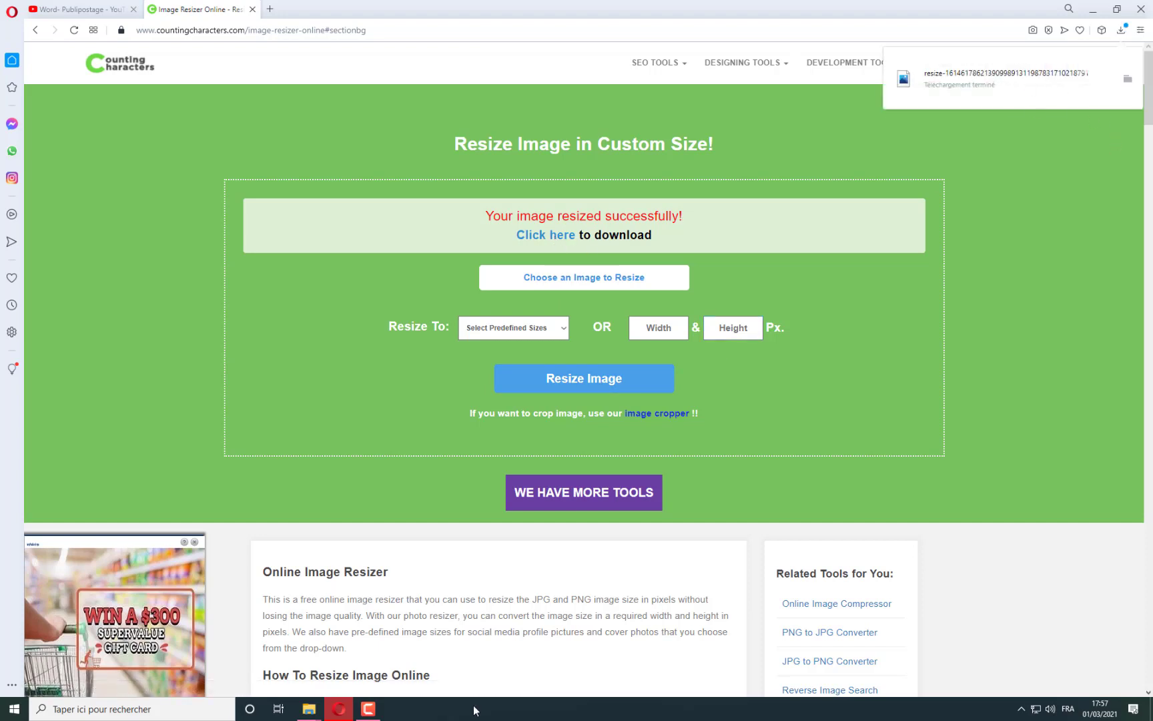
Return to File Explorer and check the dimensions of the newly resized image in the Téléchargements folder.
mouse_move(298, 713)
left_click(317, 587)
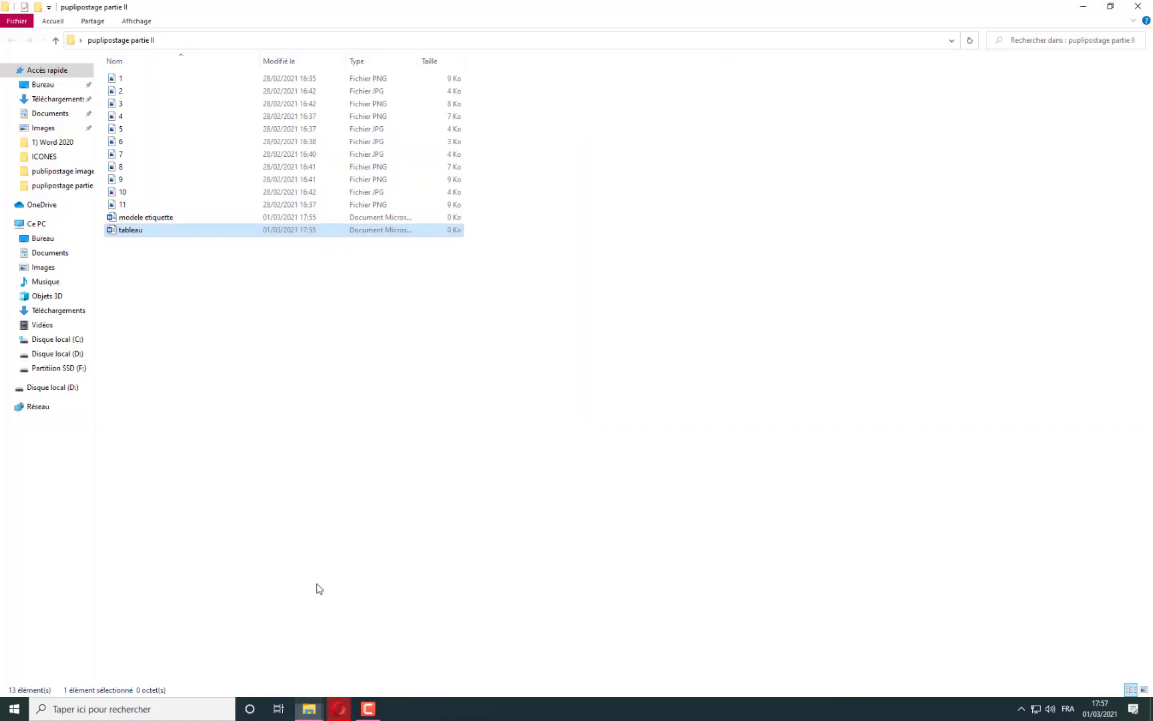
left_click(48, 100)
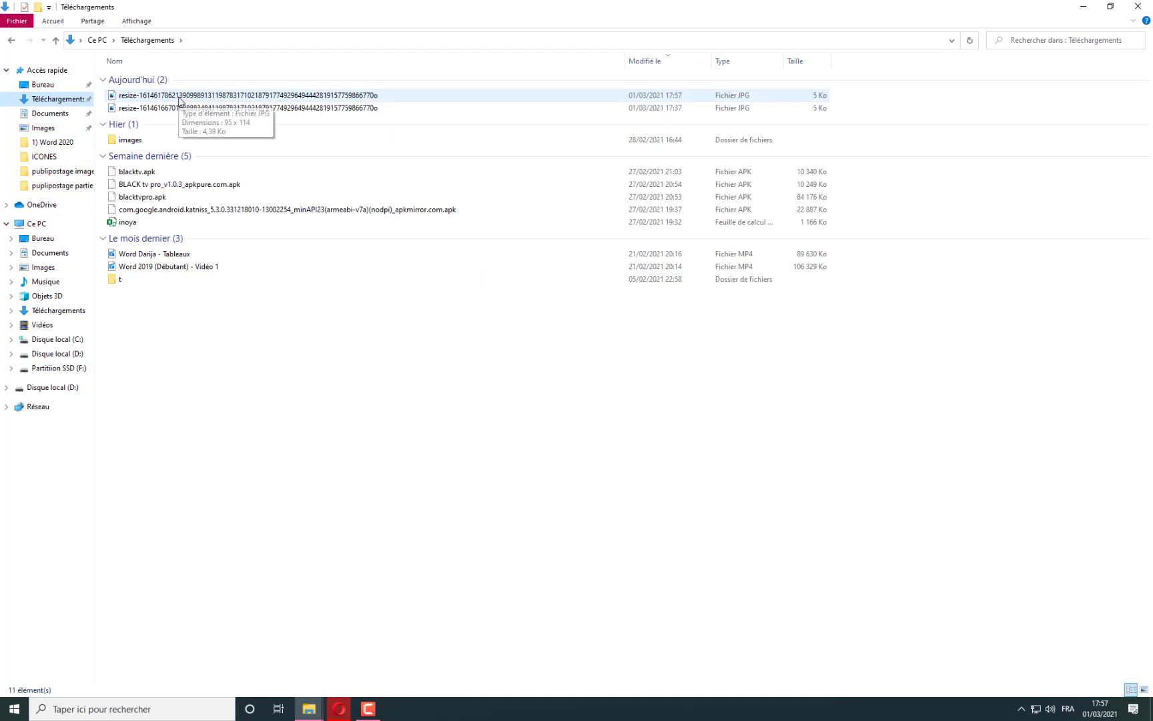
Preview the most recently downloaded resized image and rename its file as 1.
double_click(179, 97)
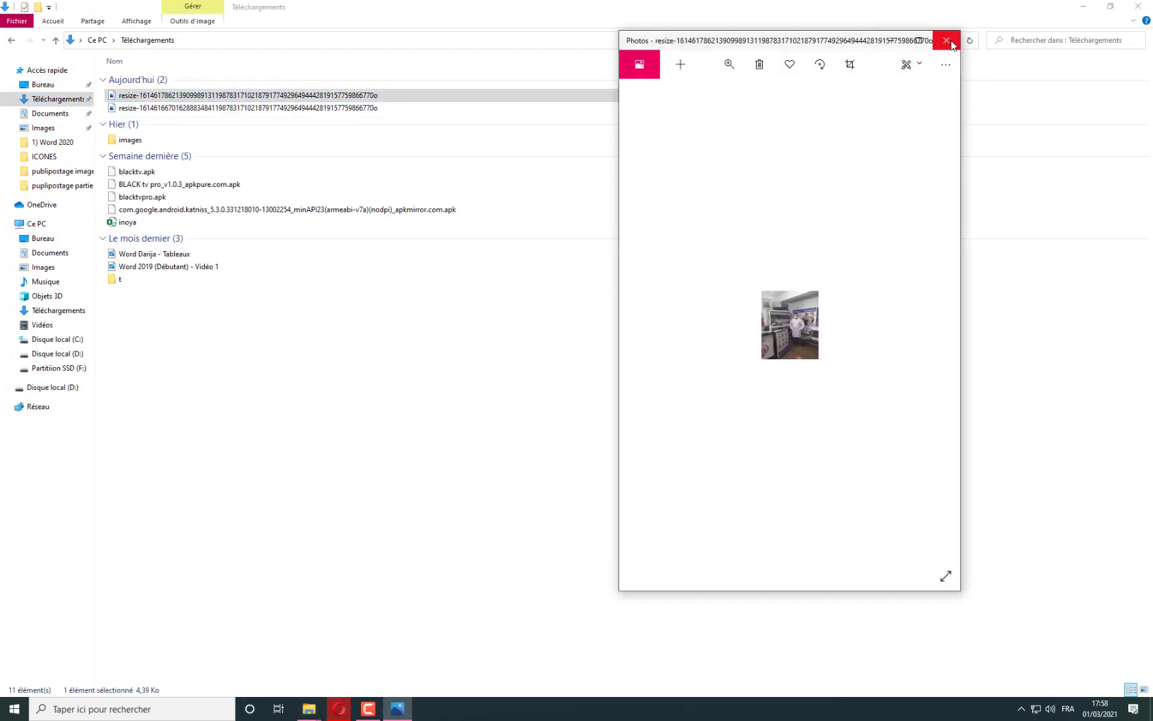
left_click(946, 41)
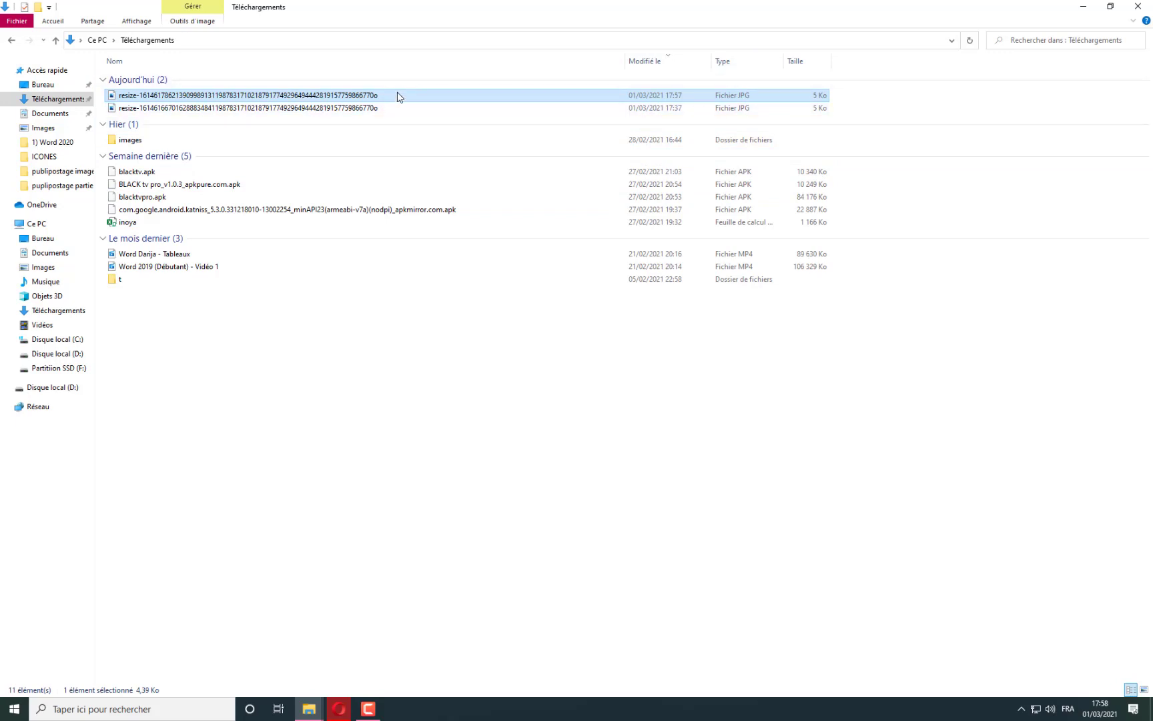
mouse_move(398, 97)
key("F2")
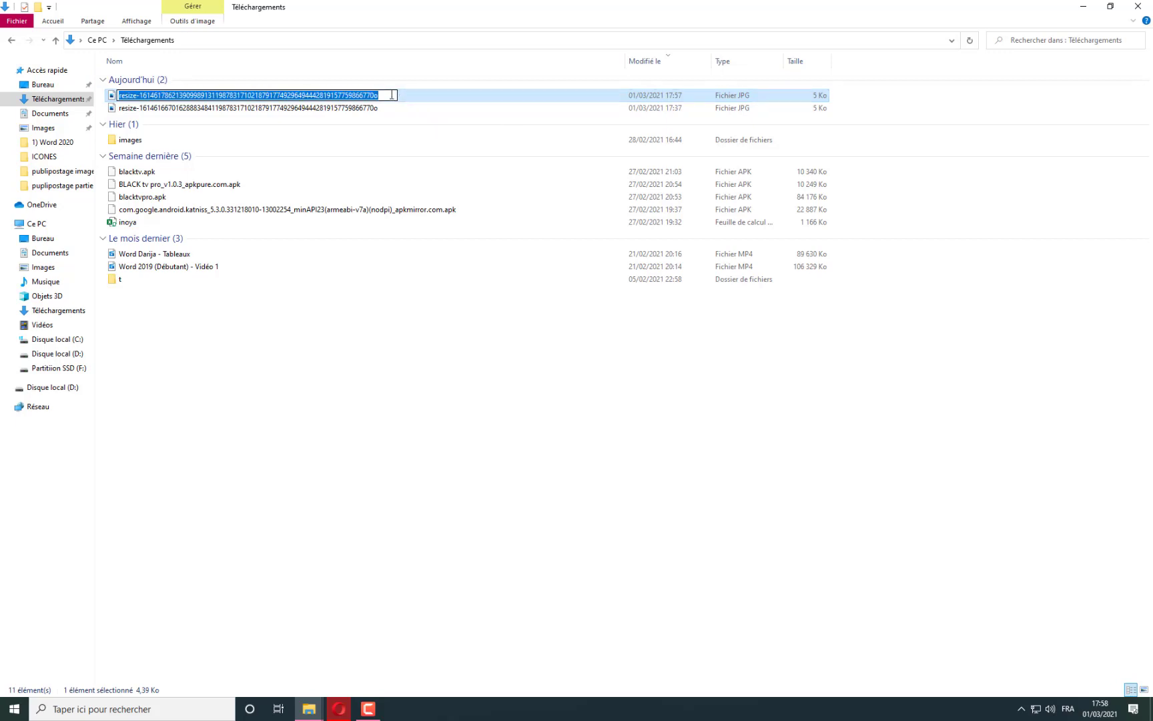
type("1")
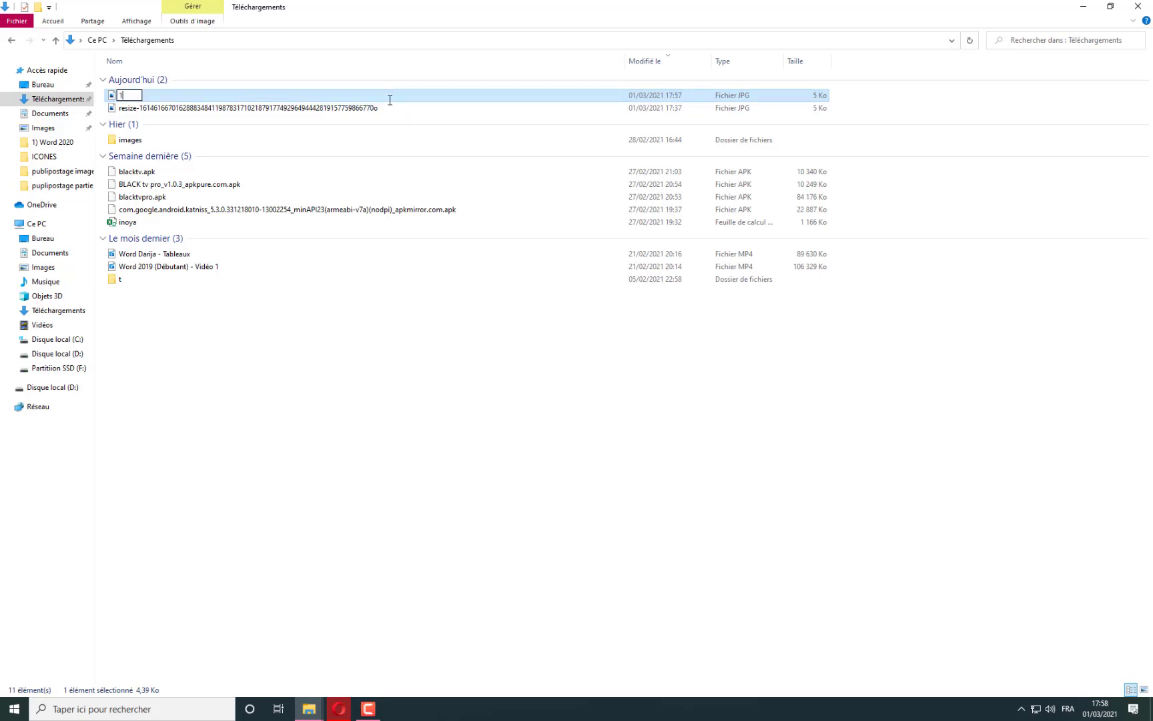
key("Return")
Return to the desktop and open the tableau document from the puplipostage partie II folder in Word.
left_click(1137, 8)
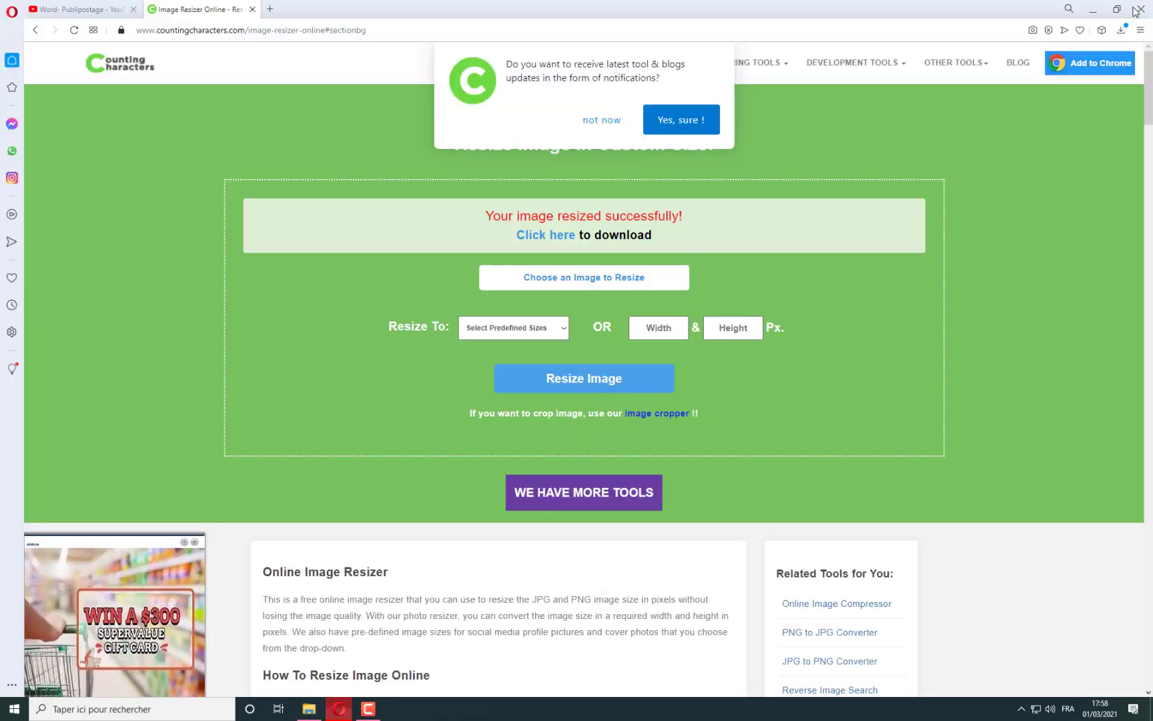
left_click(1092, 10)
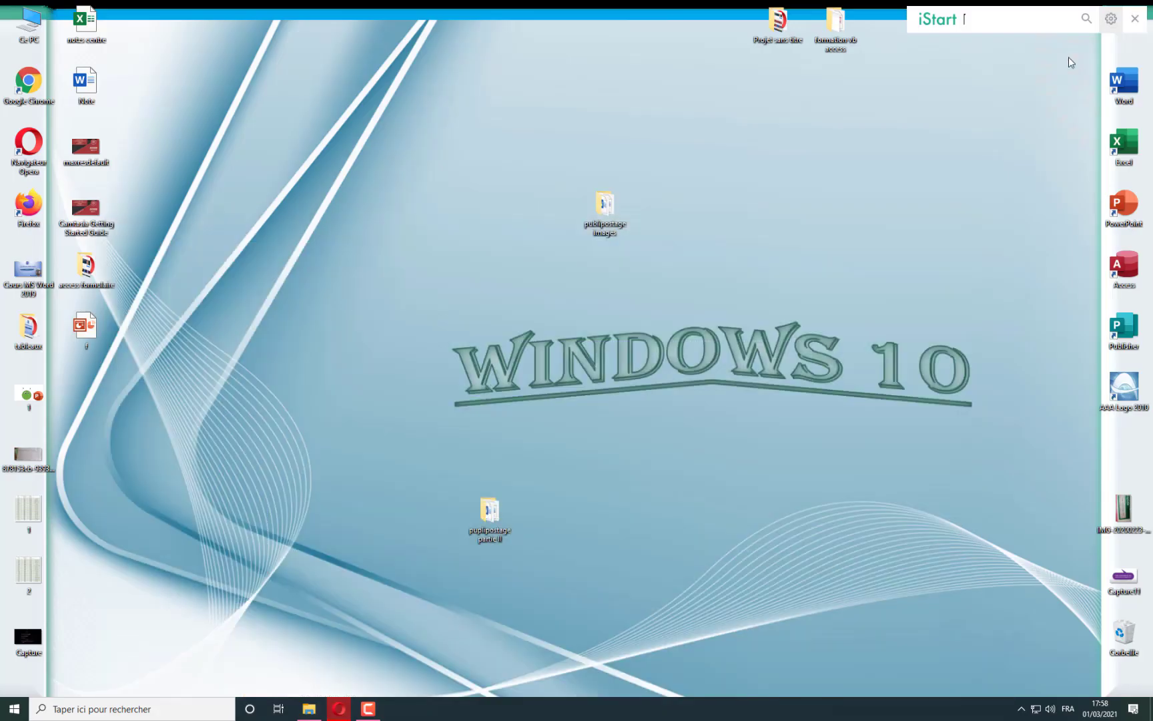
double_click(493, 527)
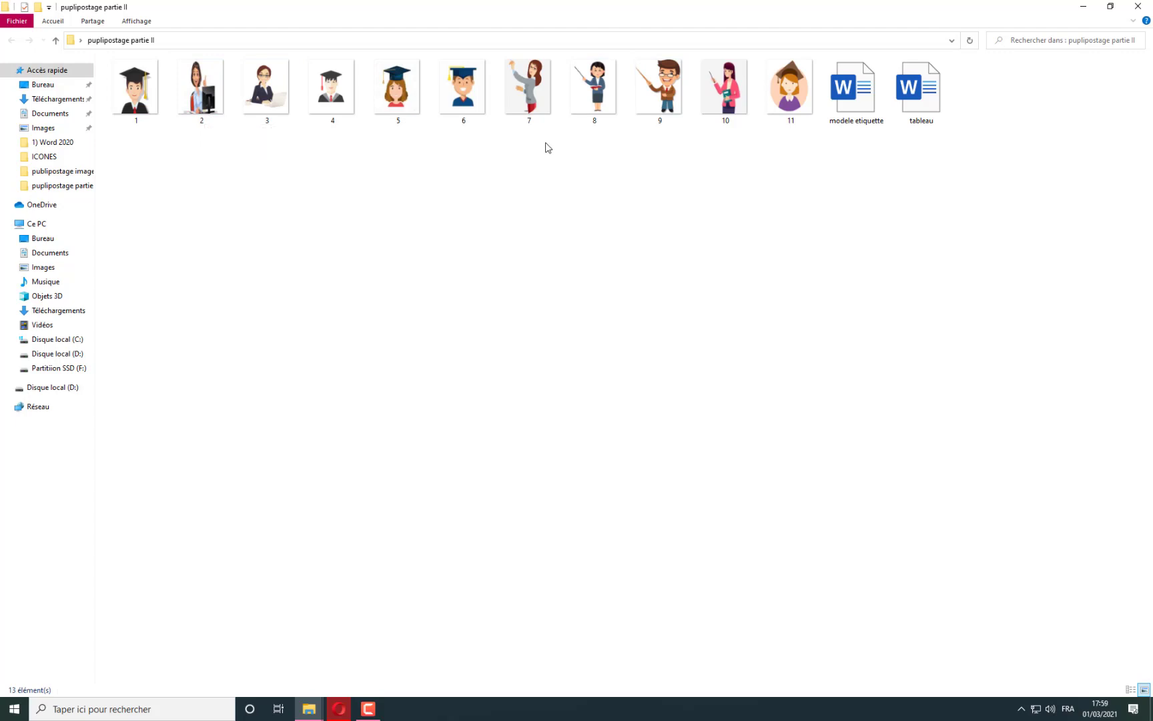
double_click(935, 102)
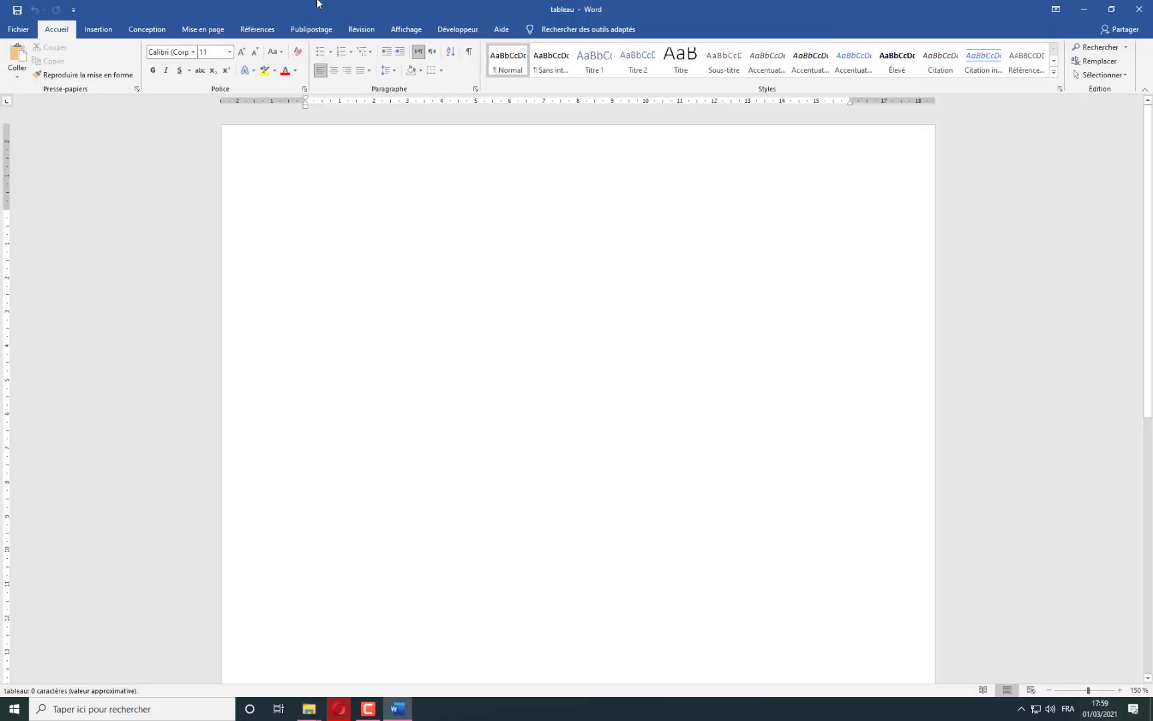
Insert a table with 7 columns and 16 rows into the blank document.
left_click(91, 33)
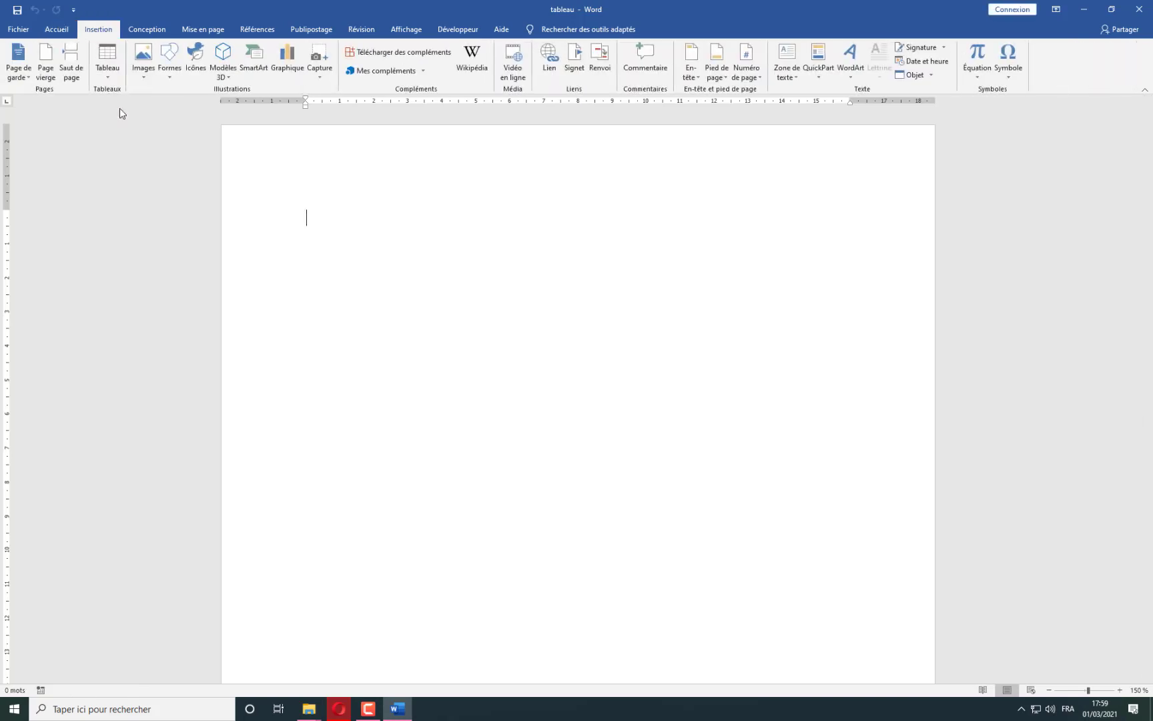
left_click(103, 83)
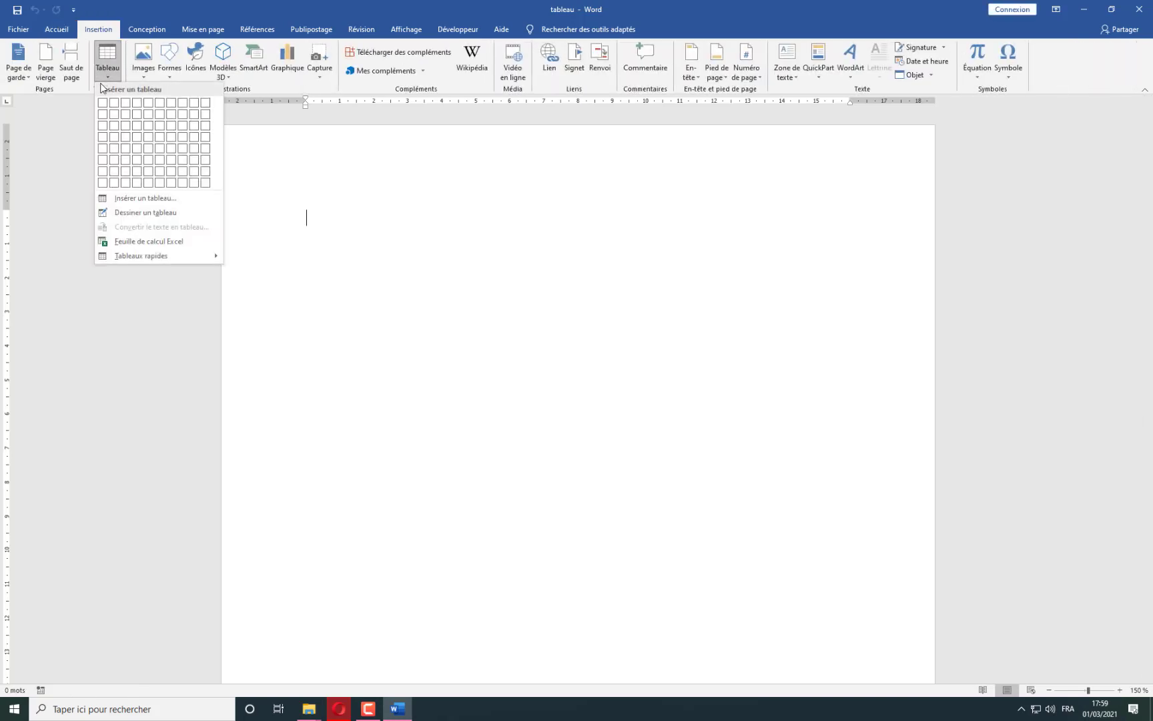
left_click(141, 197)
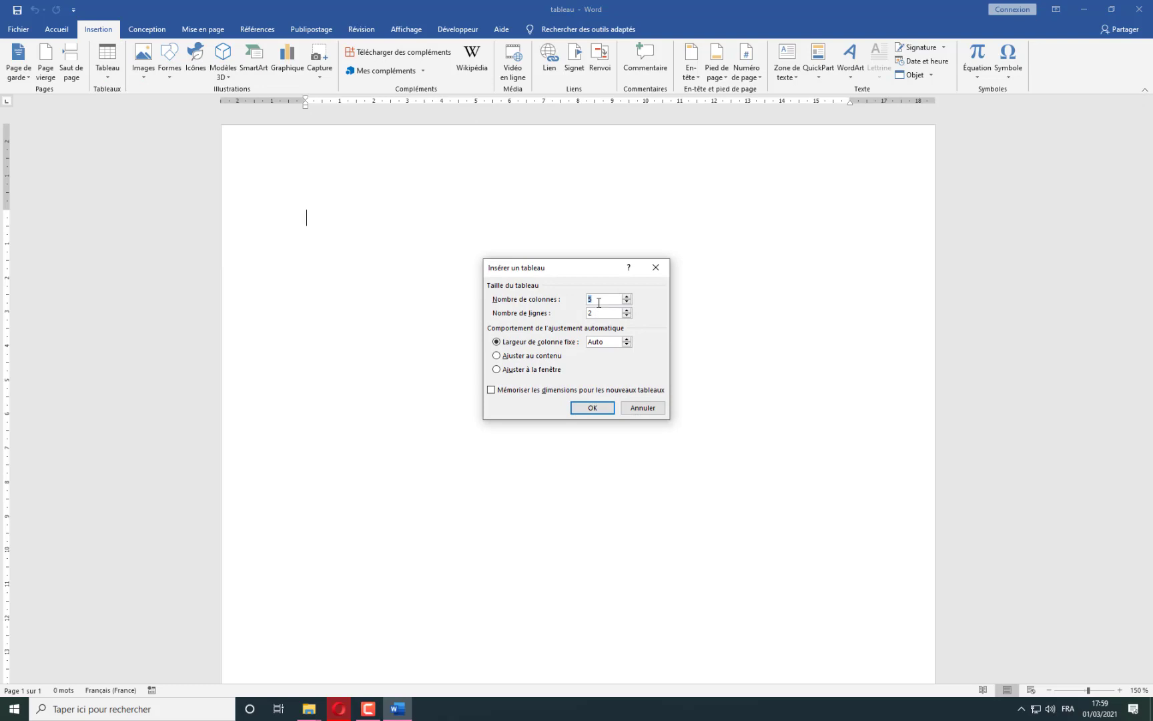
left_click_drag(593, 301, 547, 303)
left_click_drag(595, 315, 585, 314)
left_click(593, 410)
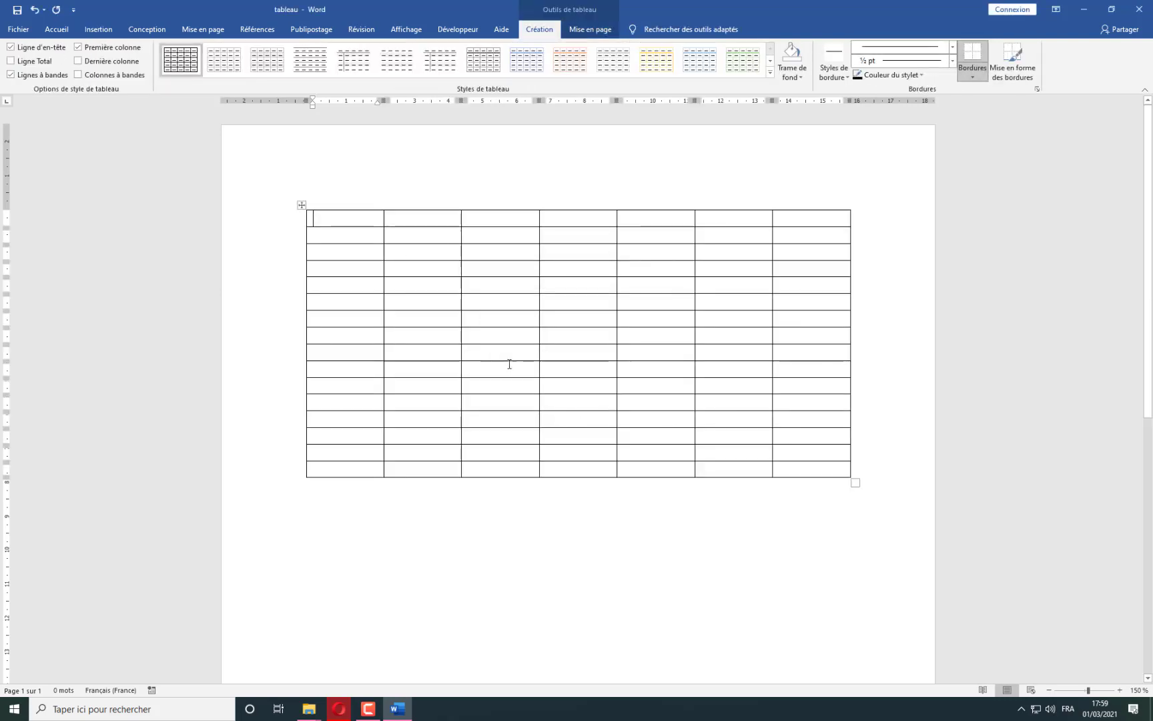
Enter the first three column headings in the table's header row: N° Inscription, Nom and Date Naissance.
type("N")
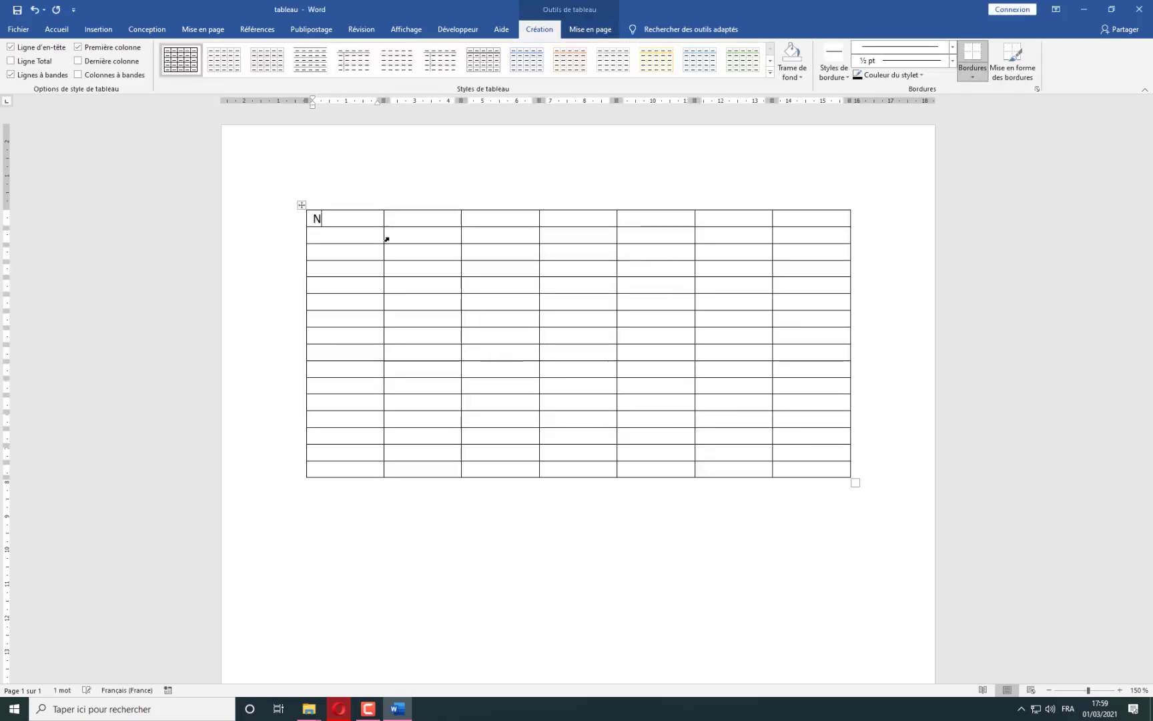
type("° Inscription")
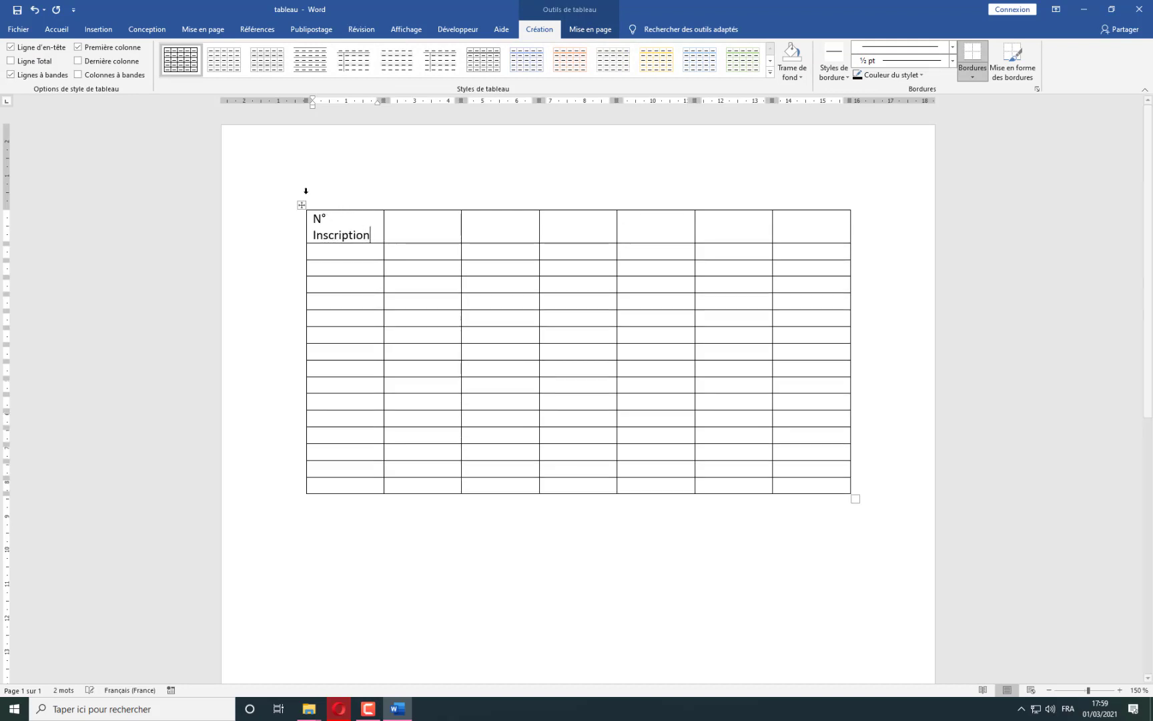
left_click(433, 231)
type("Nom")
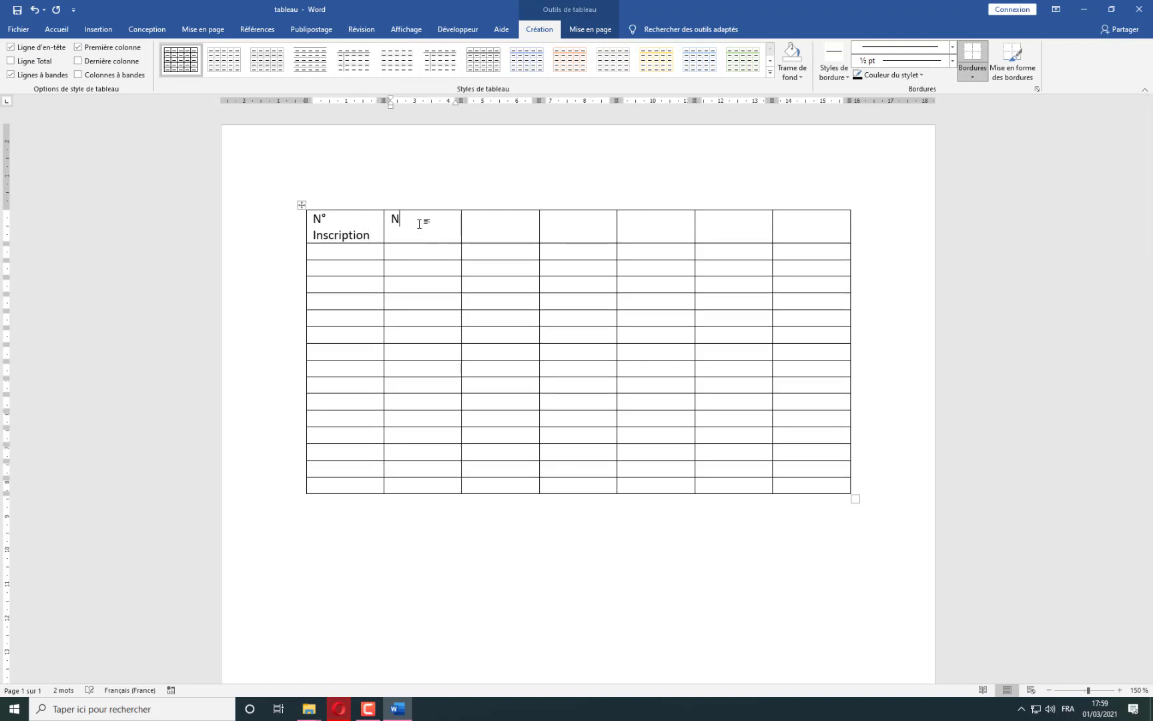
left_click(494, 235)
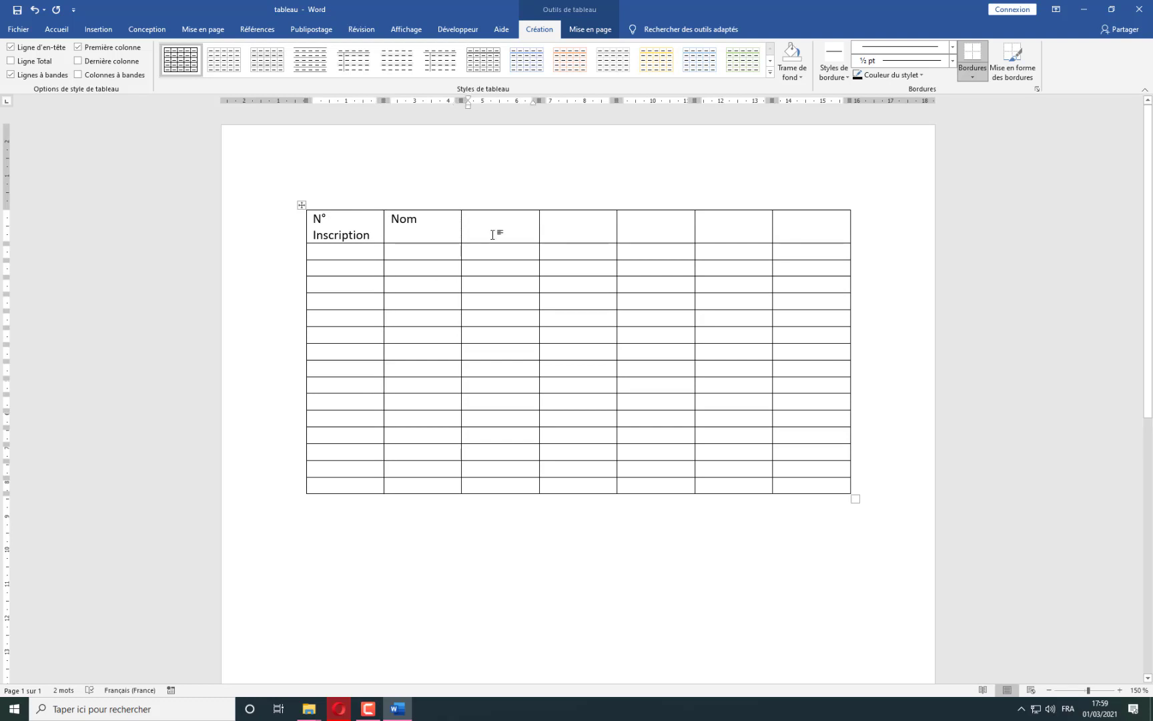
type("DateNaissance")
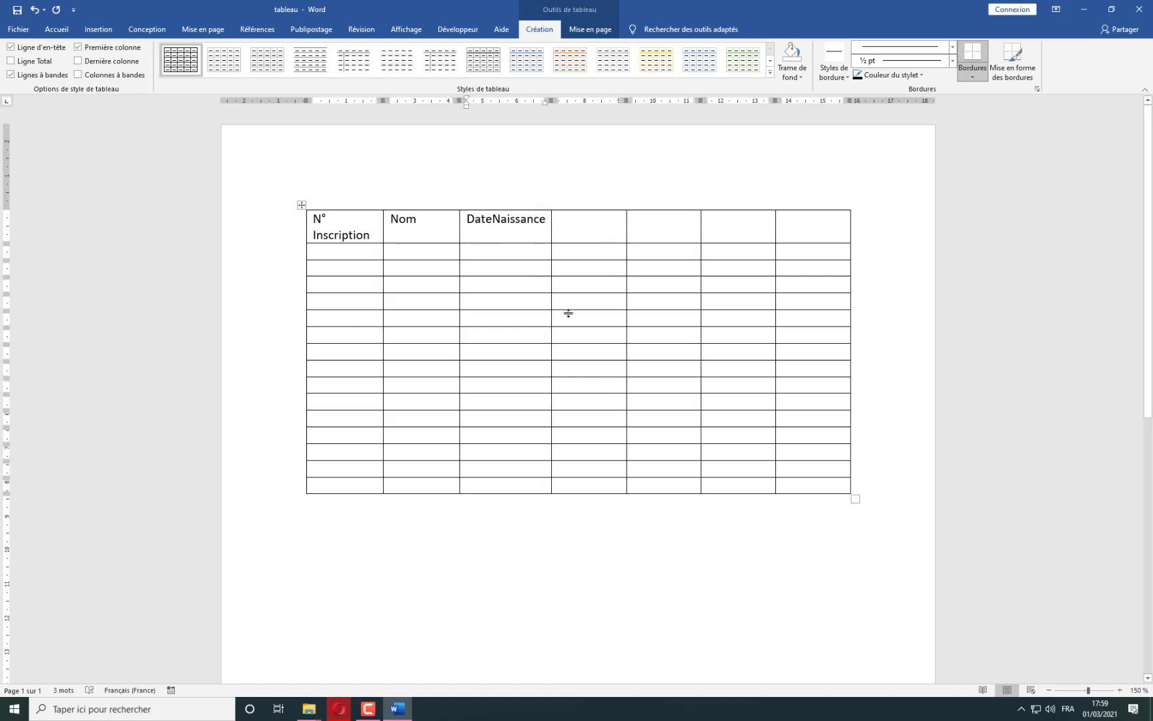
left_click(492, 220)
Fill the remaining four header cells with N Tél, Profession, Adresse and Lien Image.
left_click(584, 226)
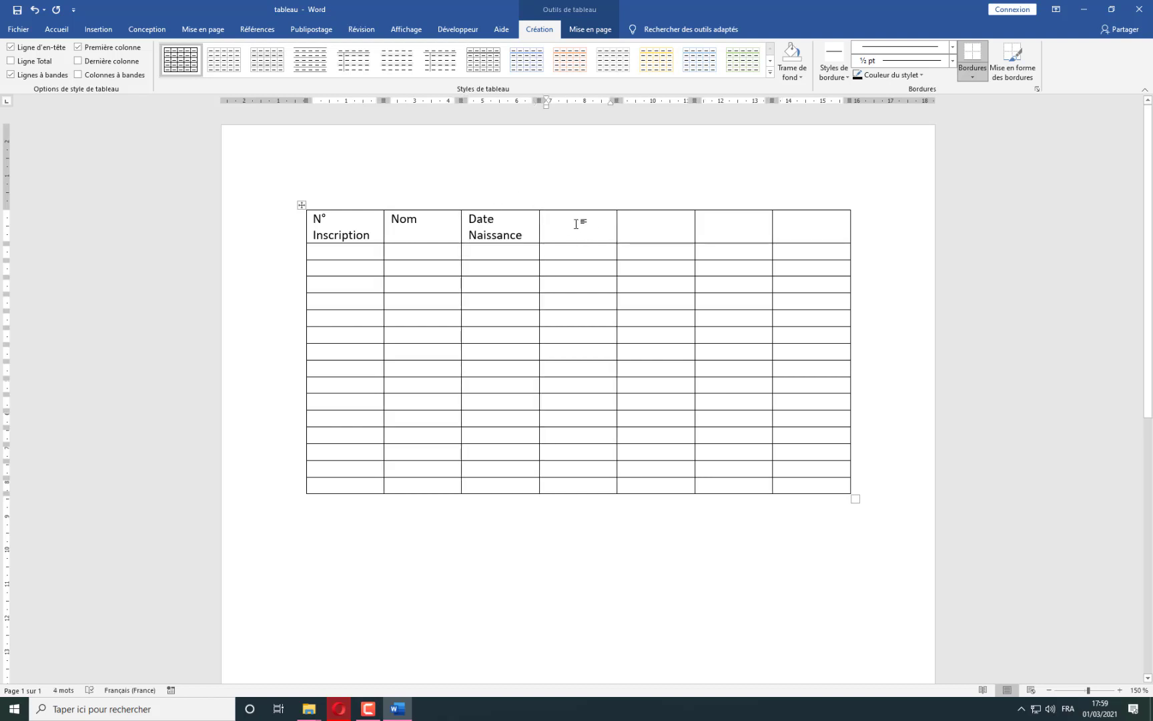
type("N Tél")
left_click(625, 229)
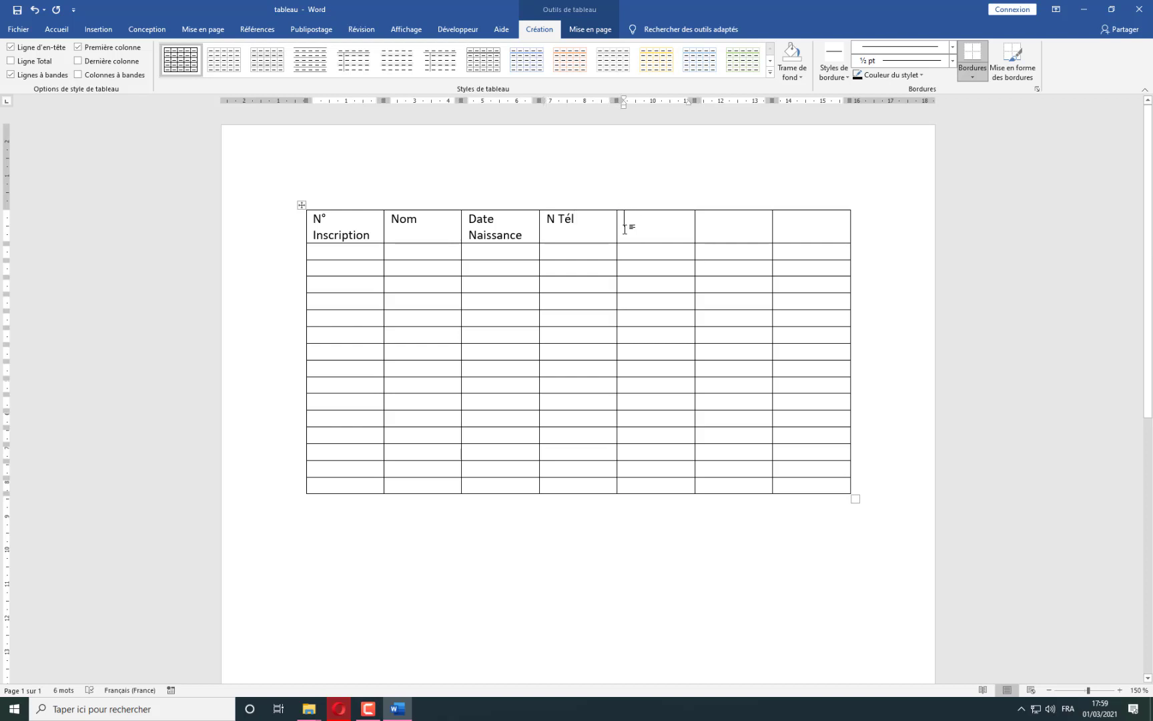
type("Profession")
left_click(710, 237)
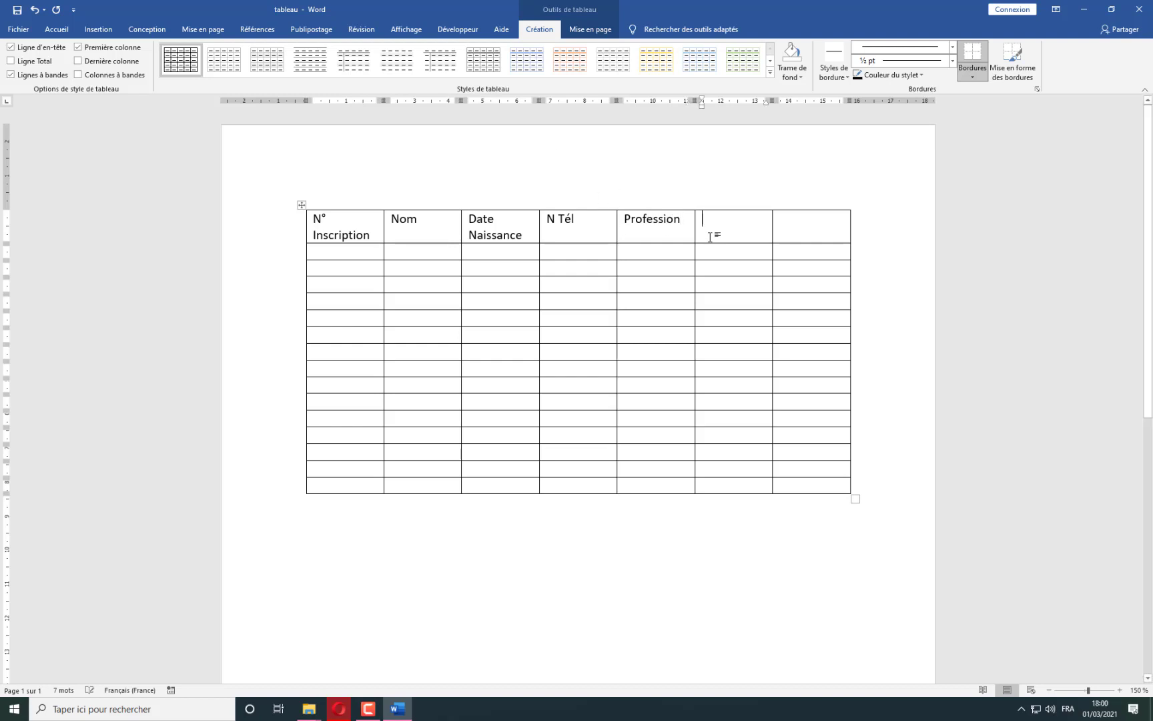
type("Adresse")
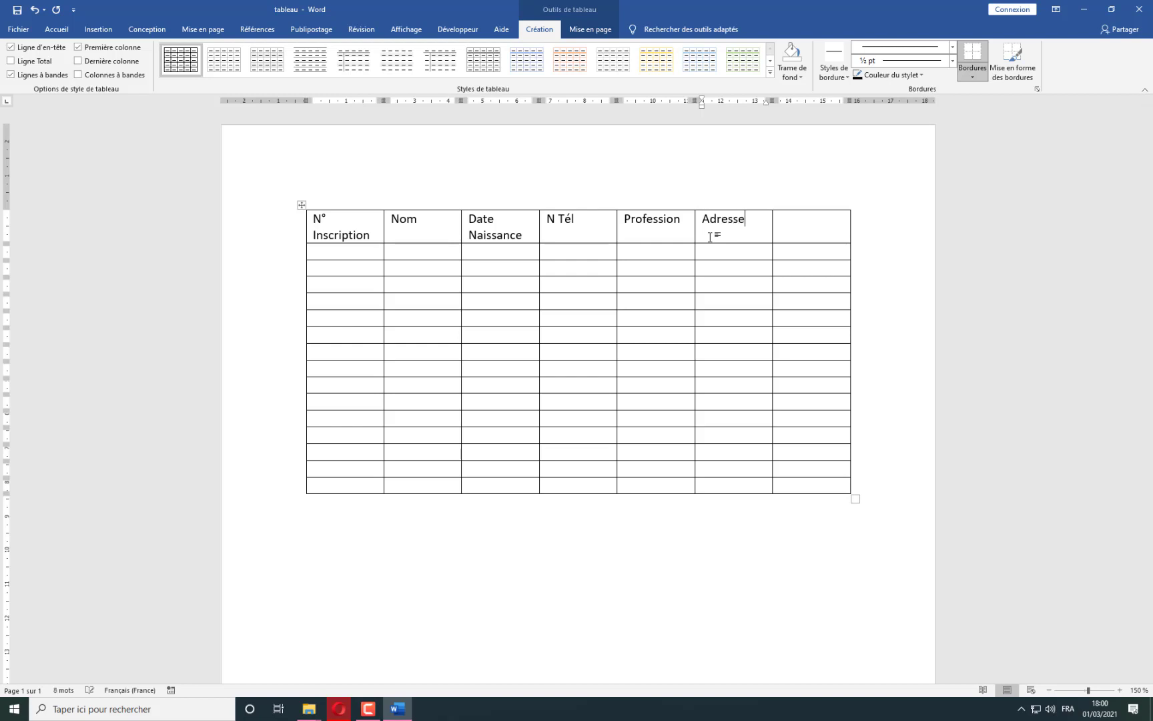
type("Image")
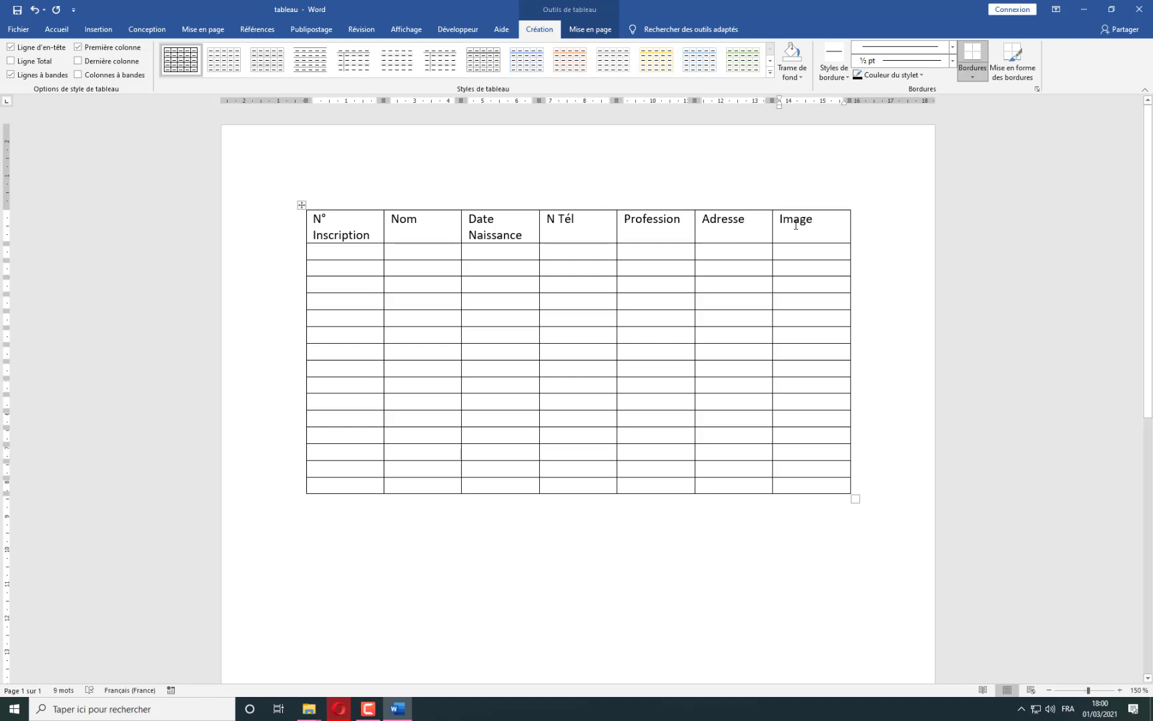
left_click(782, 220)
type("Lien")
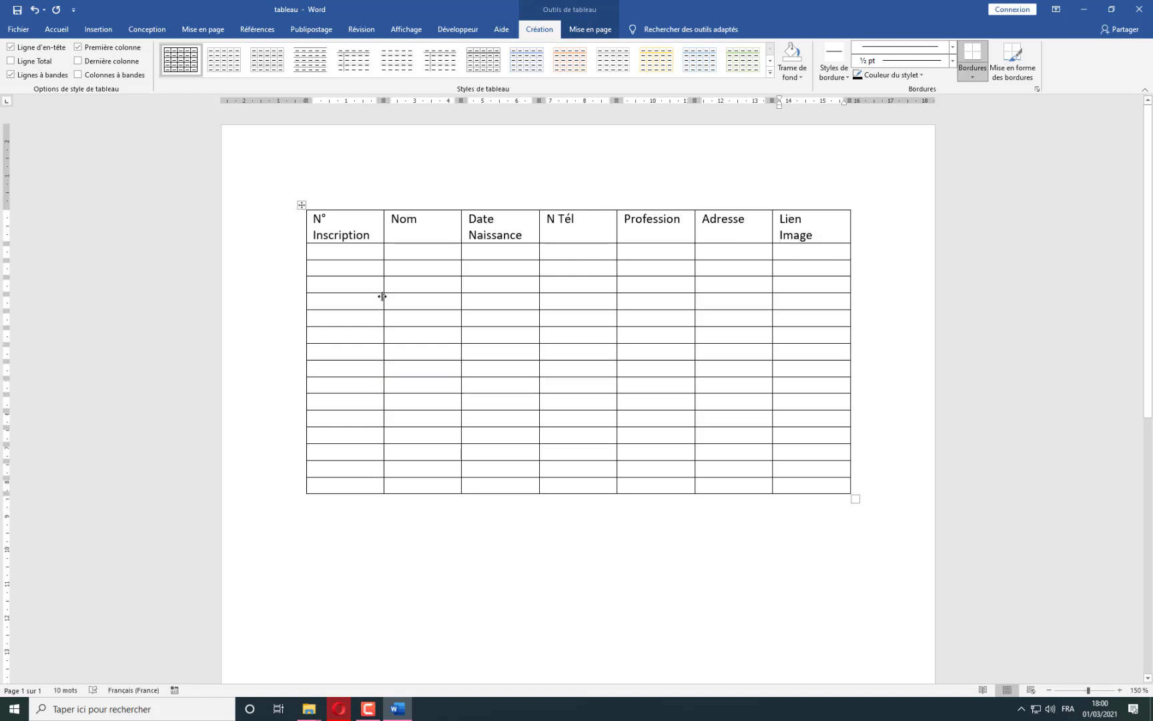
left_click_drag(349, 256, 369, 380)
left_click_drag(406, 278, 420, 385)
left_click_drag(497, 258, 500, 317)
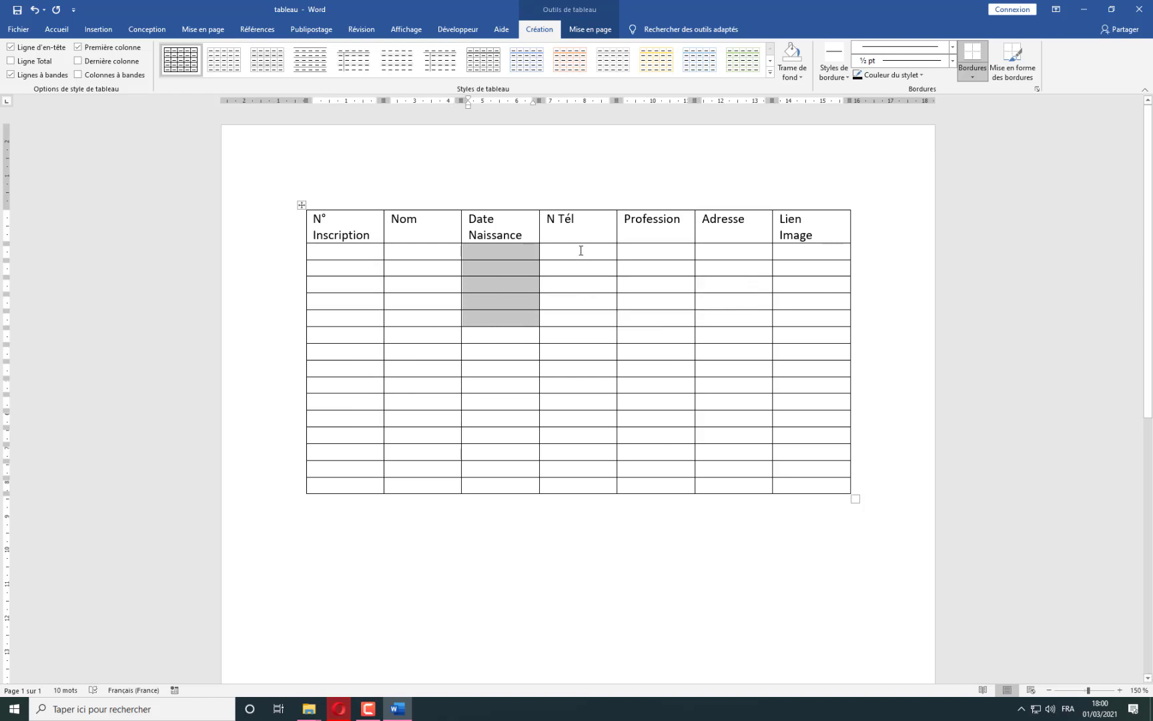
left_click_drag(580, 250, 582, 317)
left_click(660, 239)
left_click(661, 251)
left_click(663, 269)
left_click(687, 283)
left_click_drag(717, 248, 715, 345)
left_click(788, 252)
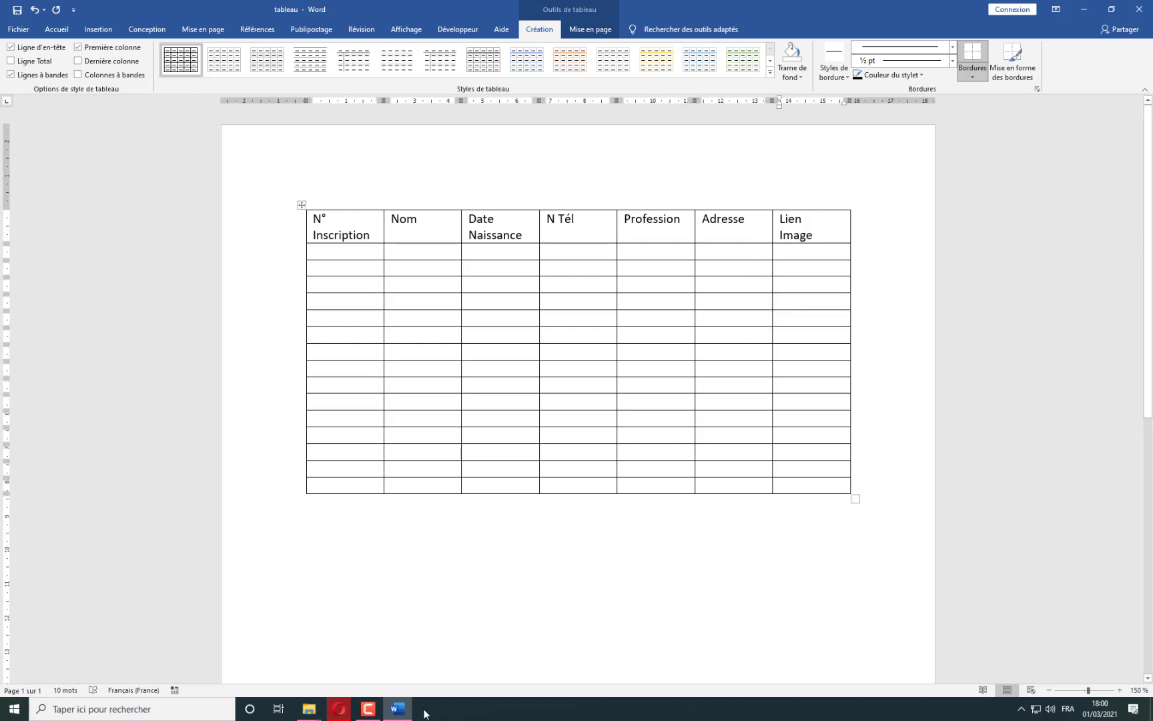
Check the numbered images' file types in the puplipostage partie II folder against the Image column of the tableau 2 document.
mouse_move(311, 713)
left_click(353, 655)
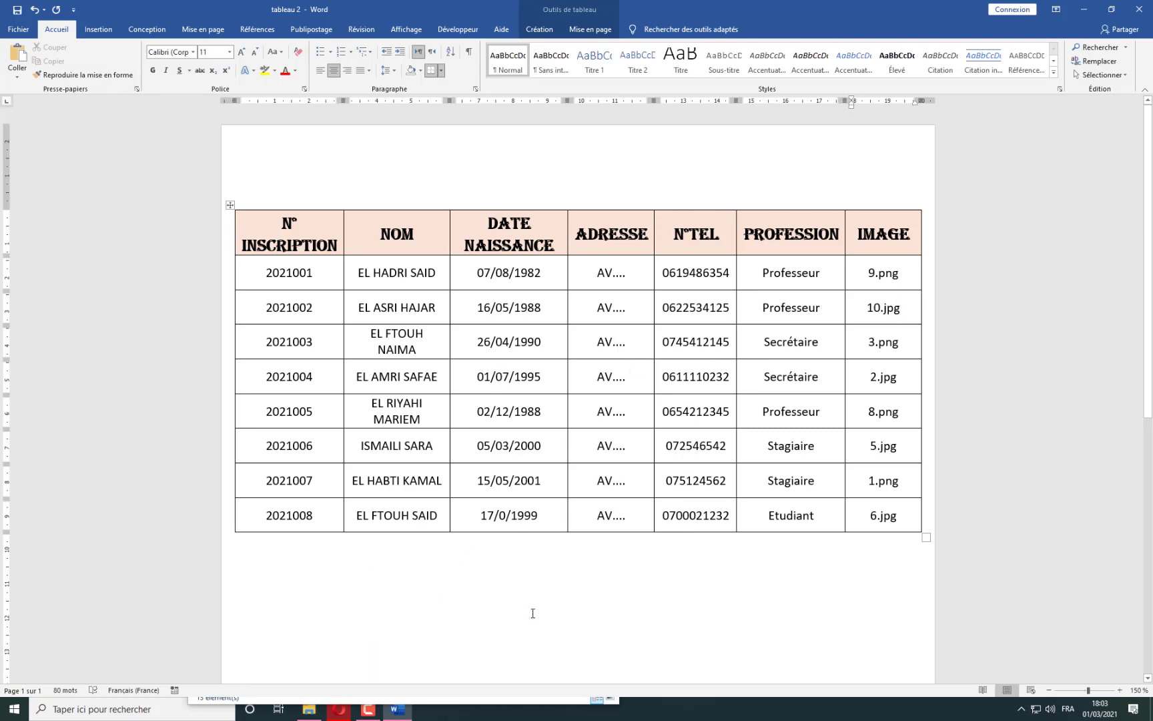
left_click(476, 700)
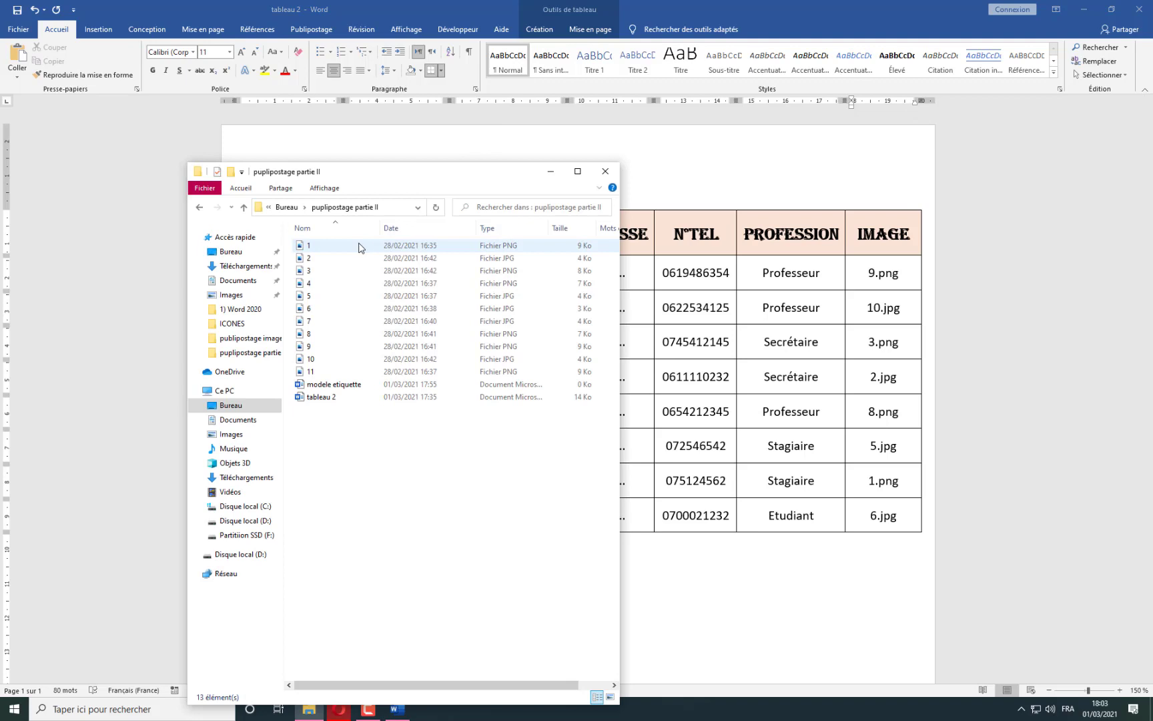
left_click(287, 207)
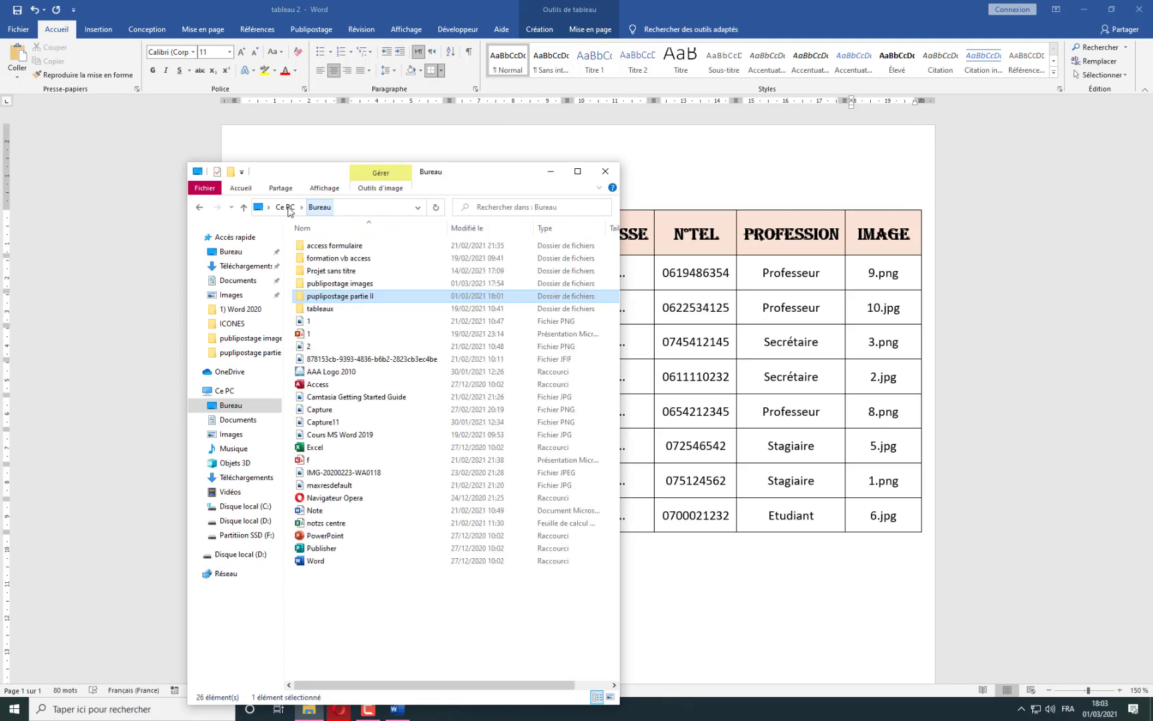
double_click(378, 299)
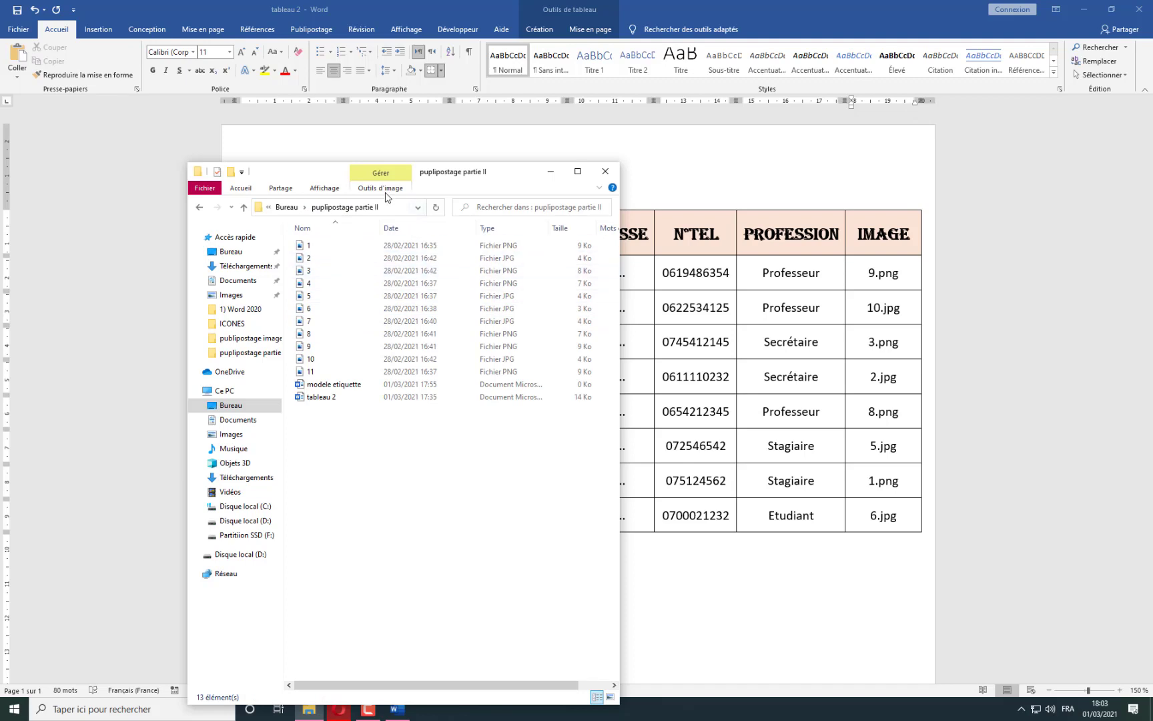
left_click(324, 188)
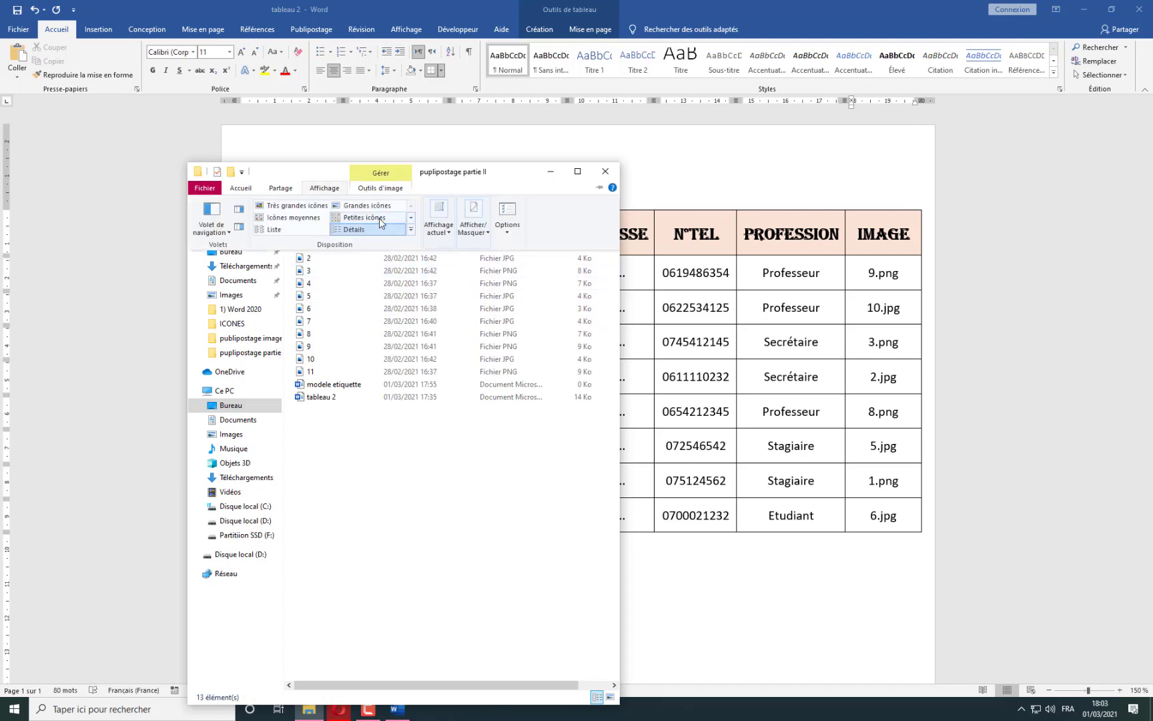
left_click(507, 470)
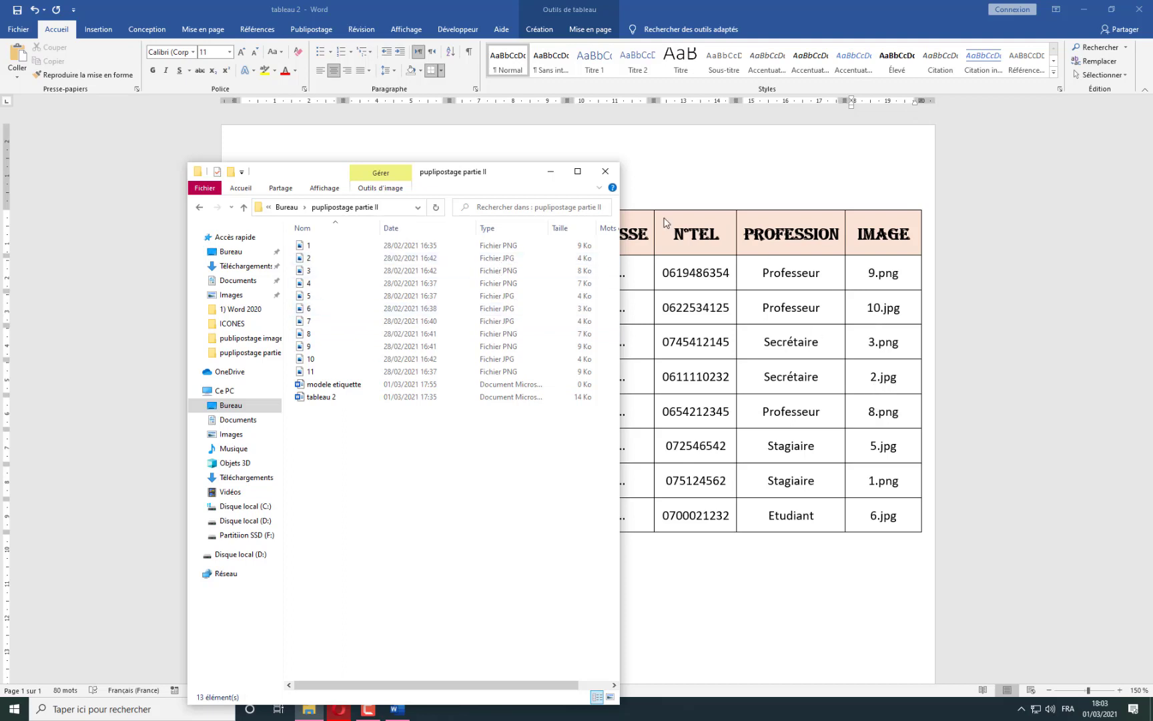
left_click(606, 173)
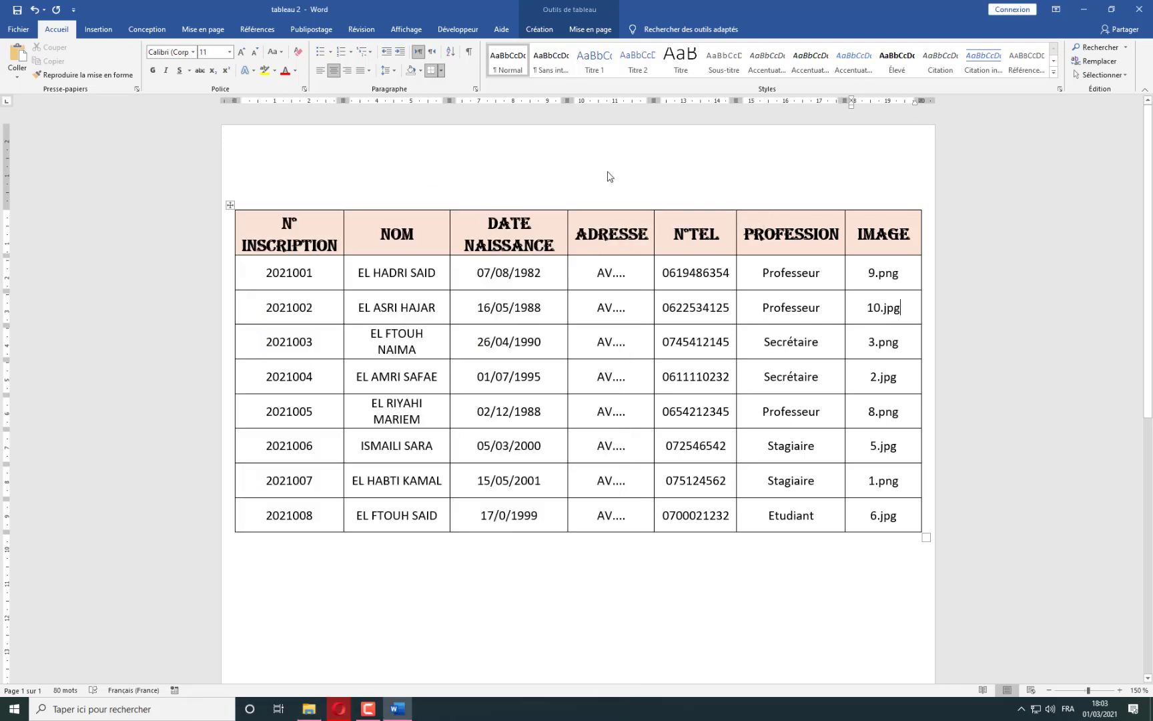
Save the tableau 2 document and open the modele etiquette document from the puplipostage partie II folder on the desktop.
left_click(18, 11)
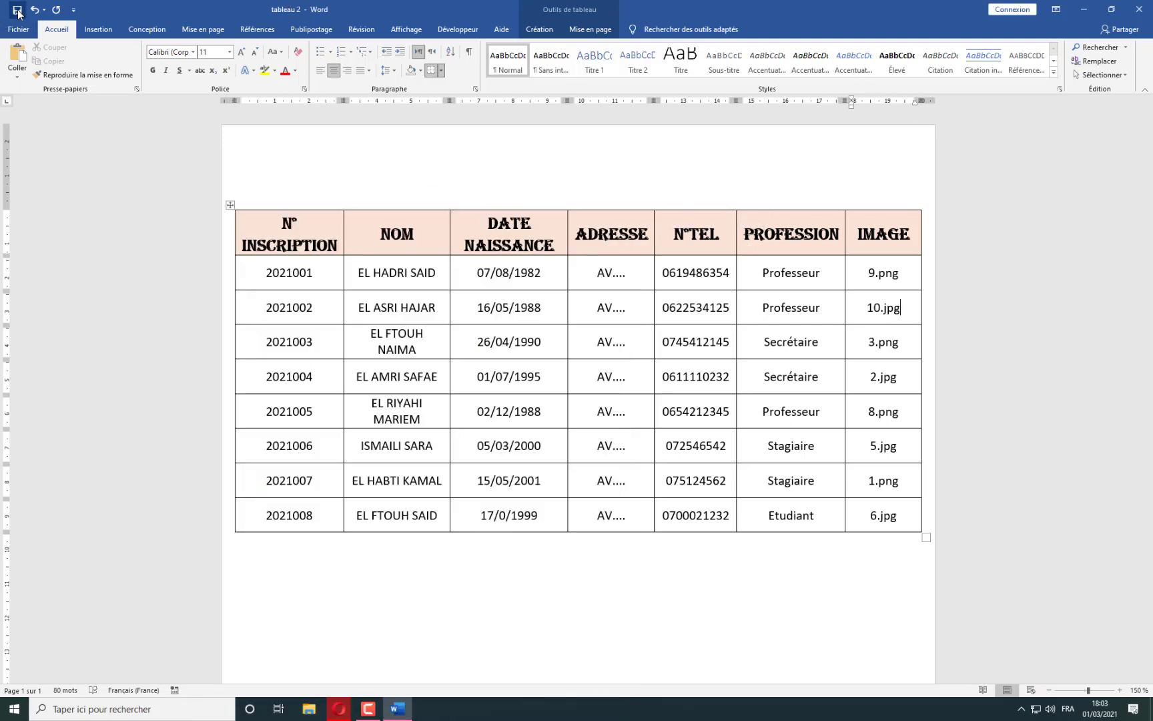
left_click(1083, 10)
double_click(497, 526)
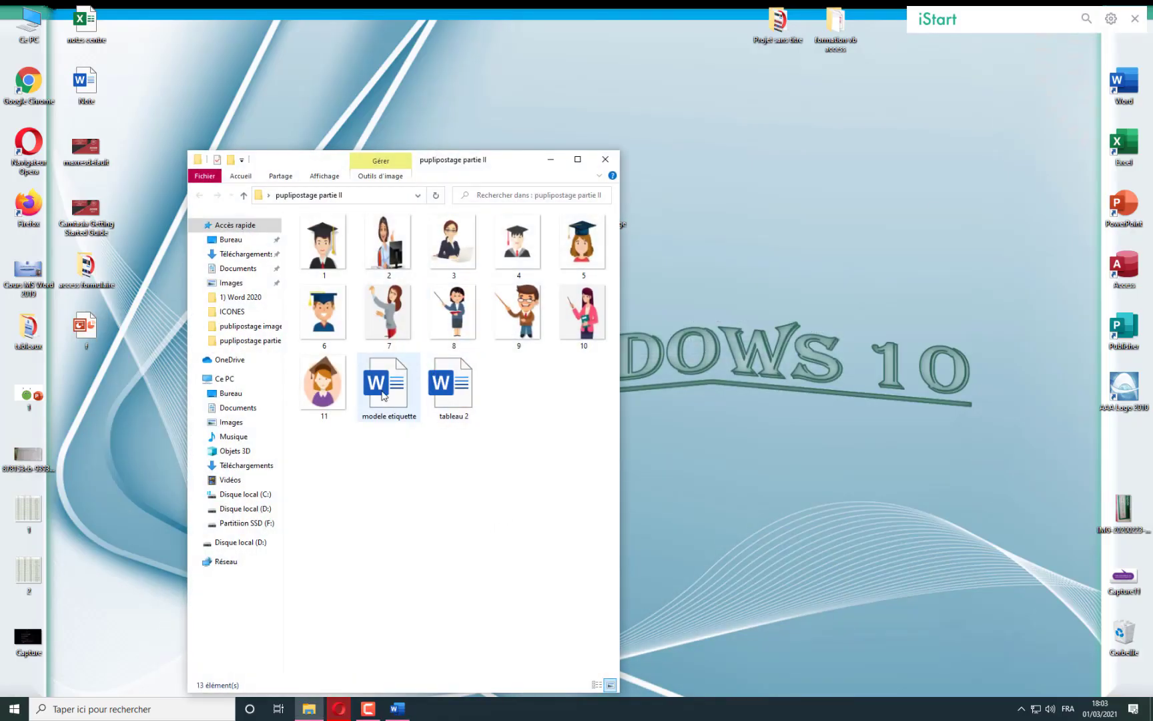
double_click(383, 393)
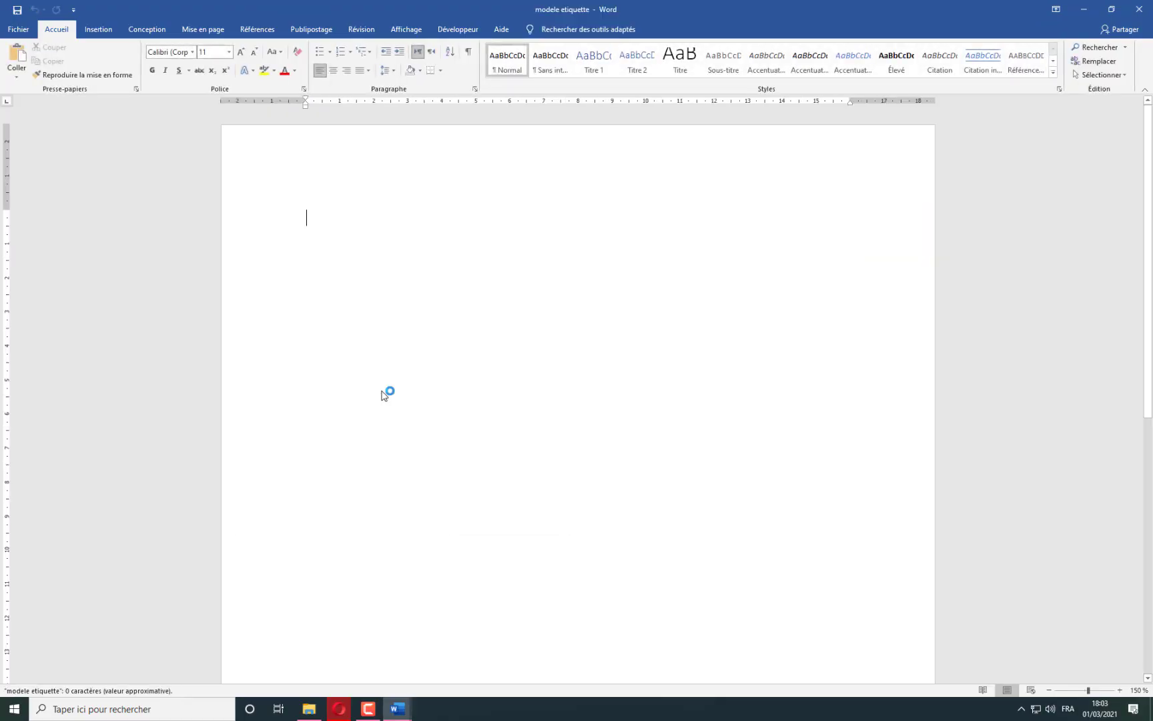
Start the step-by-step mail merge wizard, choose Étiquettes as the document type and advance to the base document stage.
left_click(303, 31)
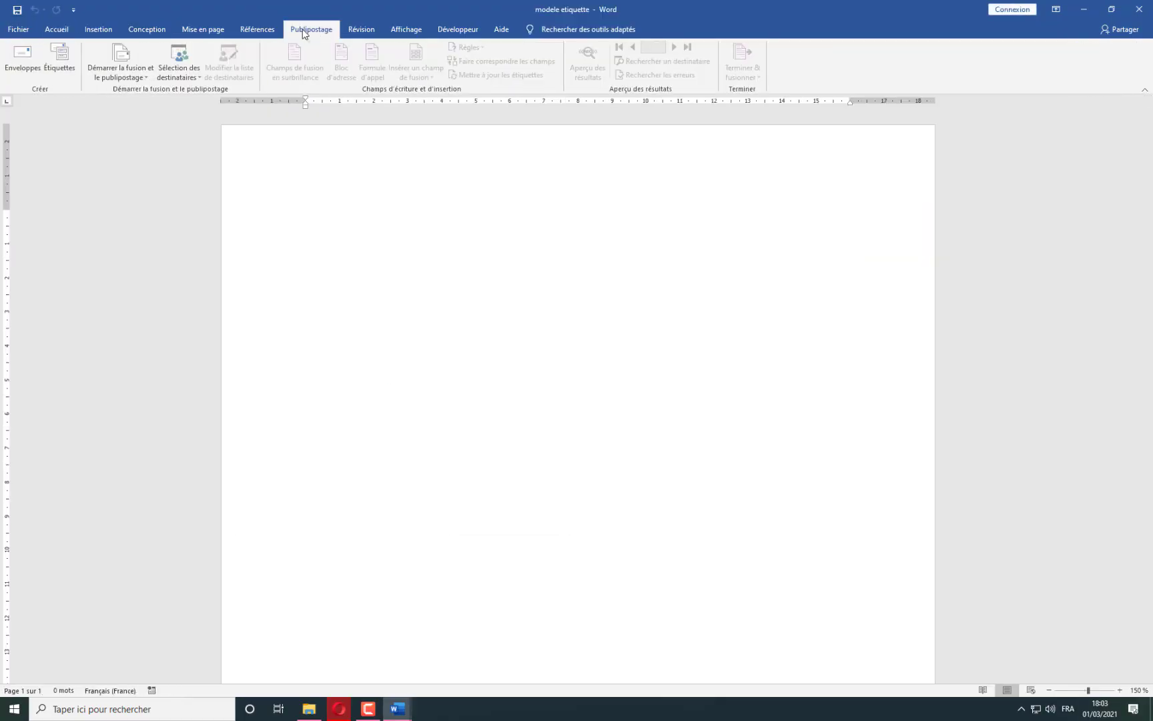
left_click(134, 78)
left_click(148, 178)
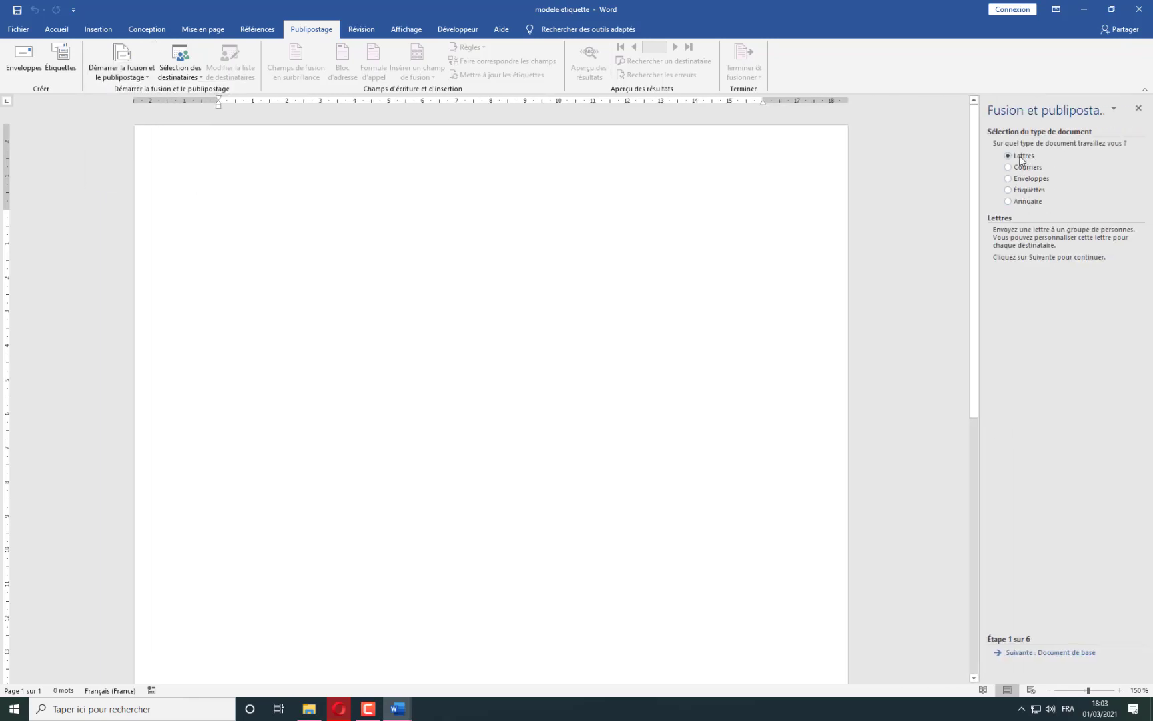
left_click(1028, 191)
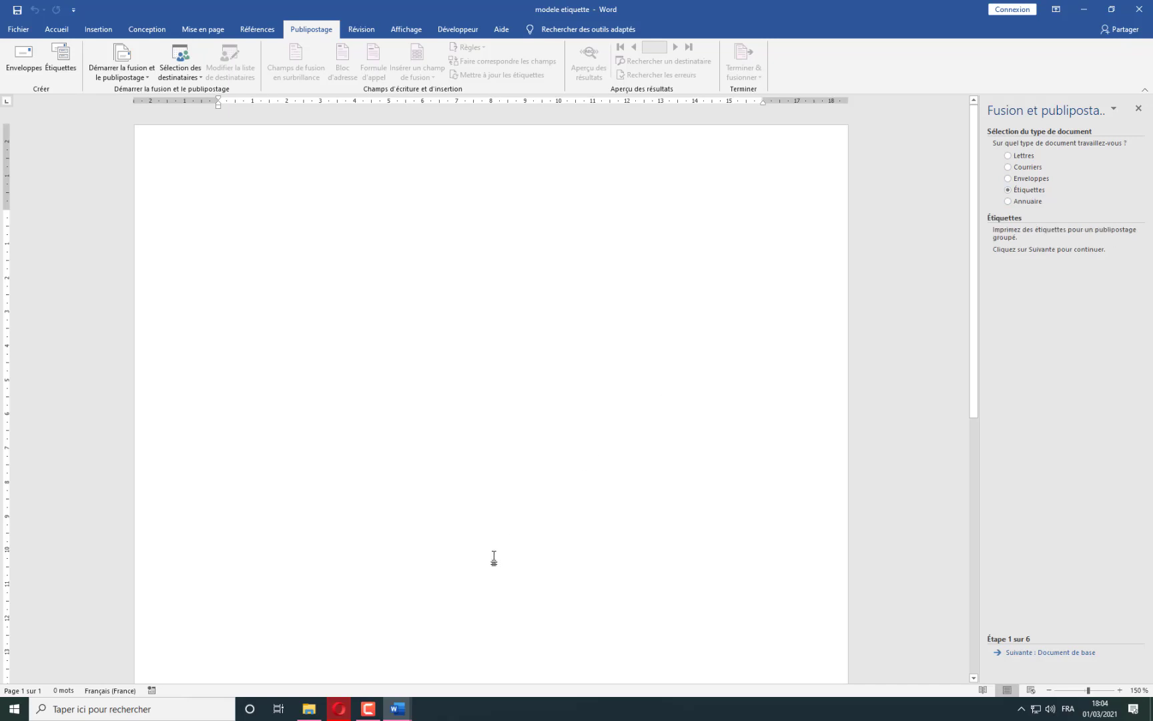
left_click(370, 711)
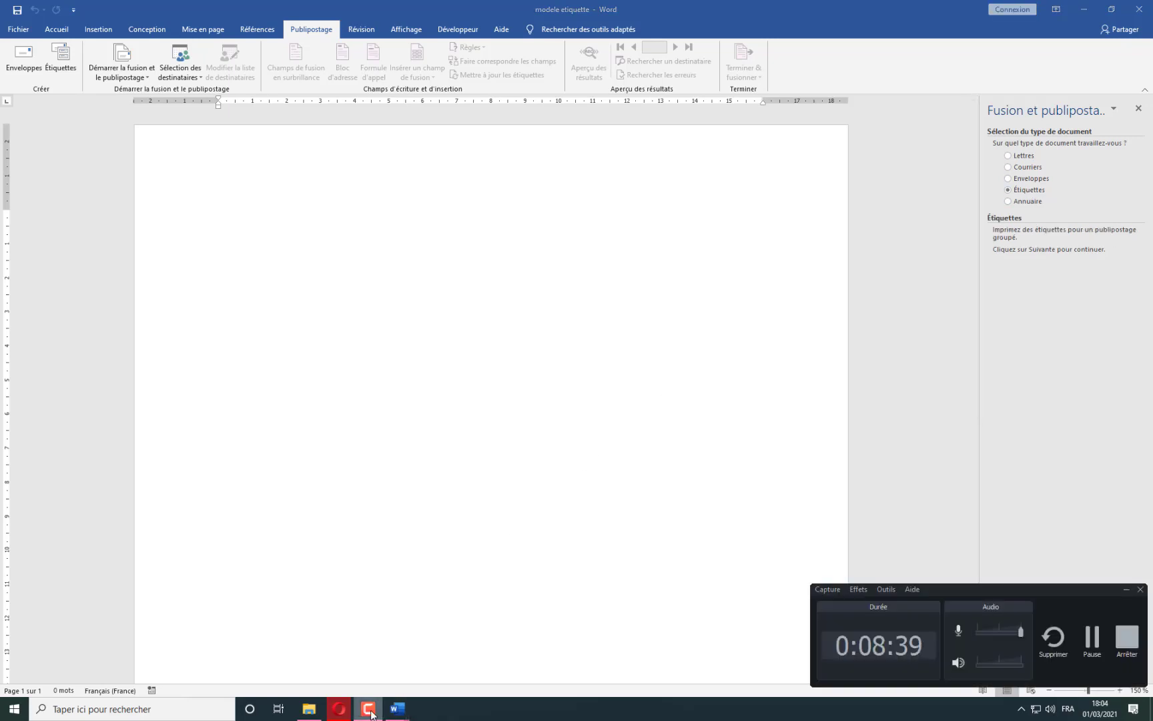
left_click(370, 712)
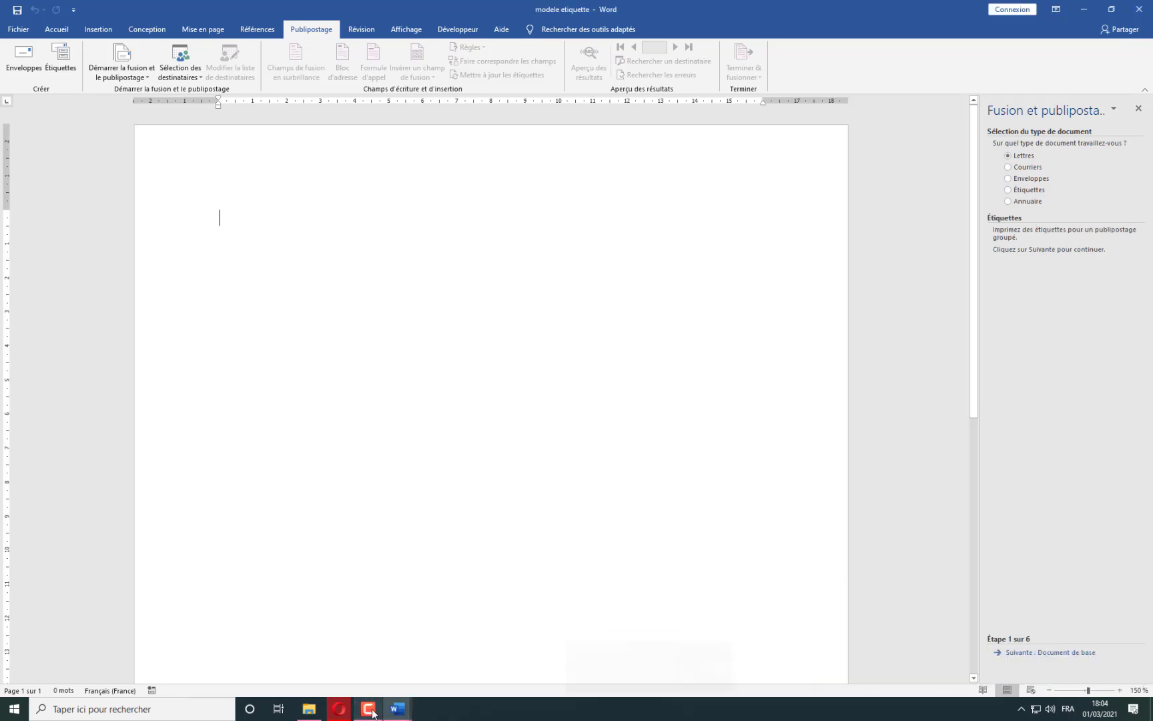
left_click(1025, 193)
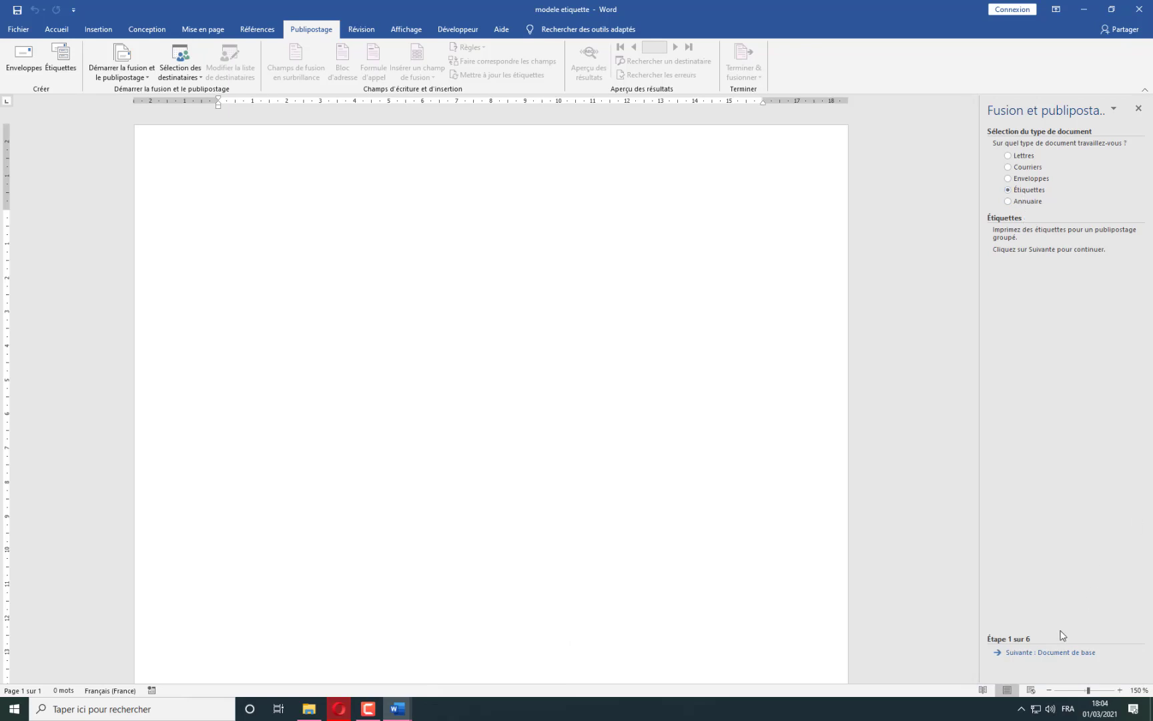
left_click(1028, 659)
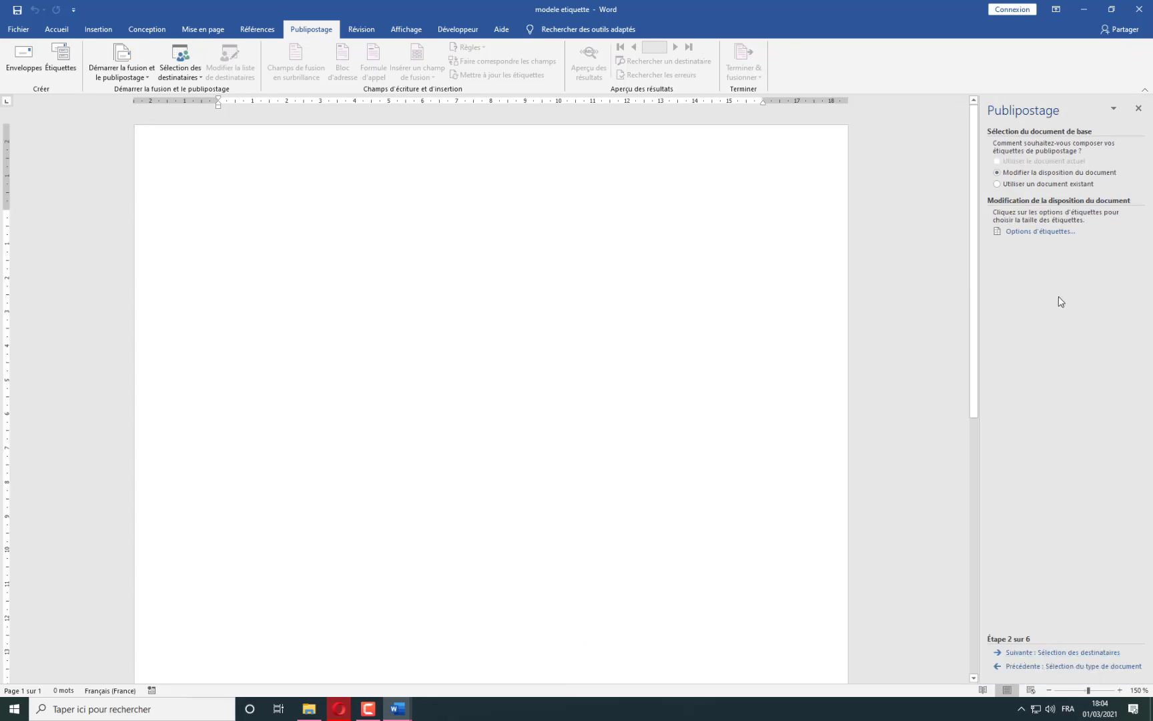
Lay the document out as labels using Avery A4/A5 reference J4794.
left_click(1025, 233)
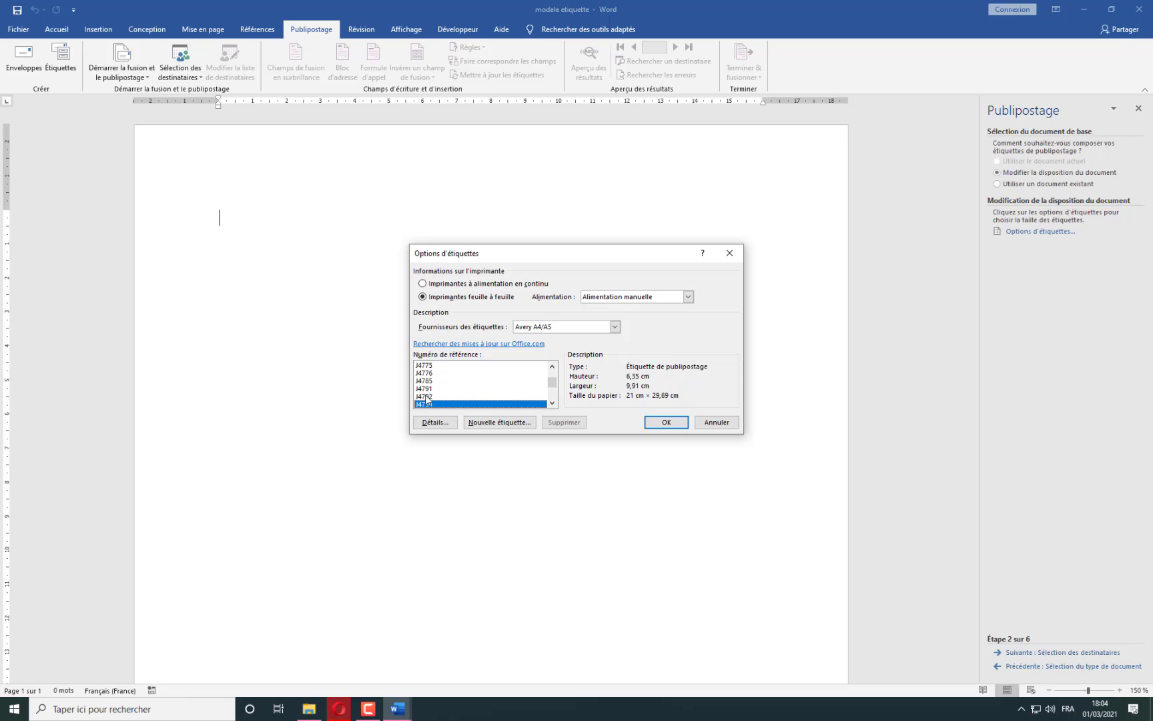
left_click(427, 397)
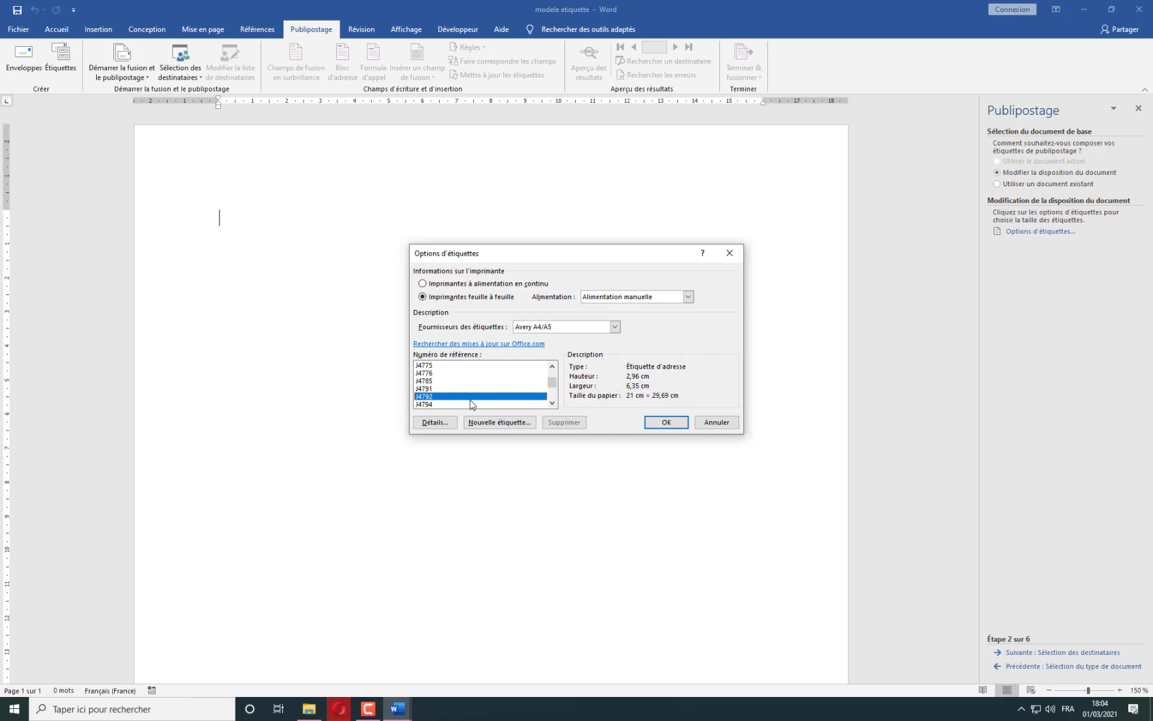
left_click(429, 405)
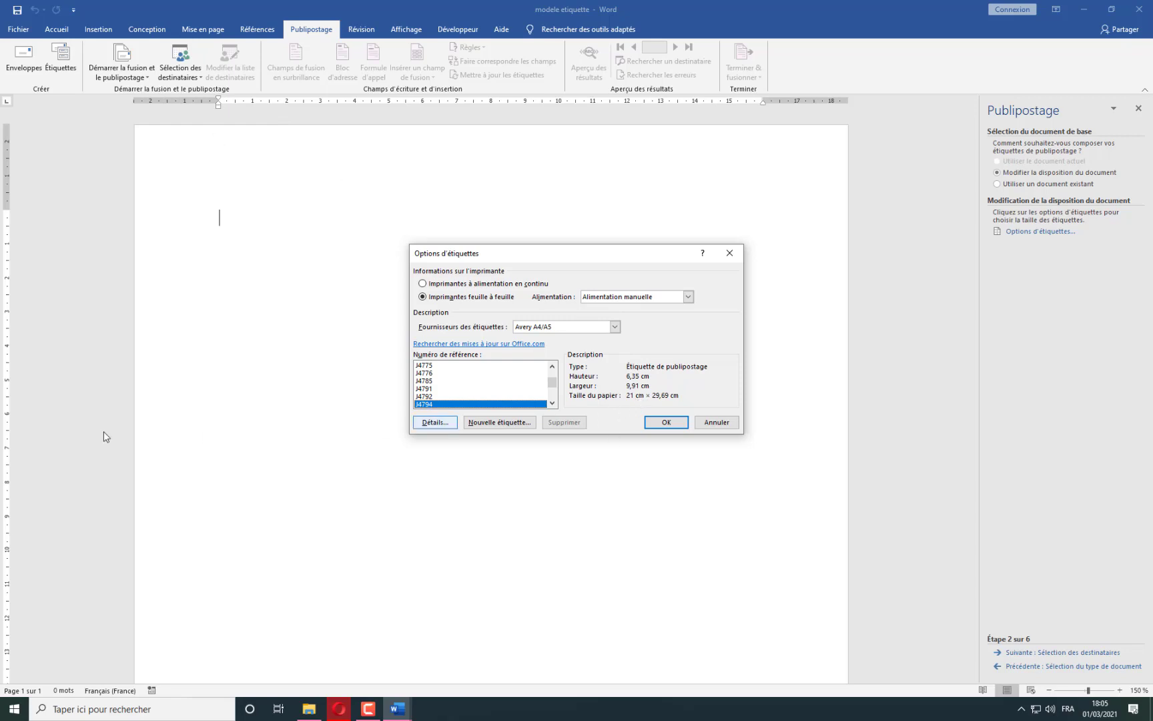
left_click(1, 260)
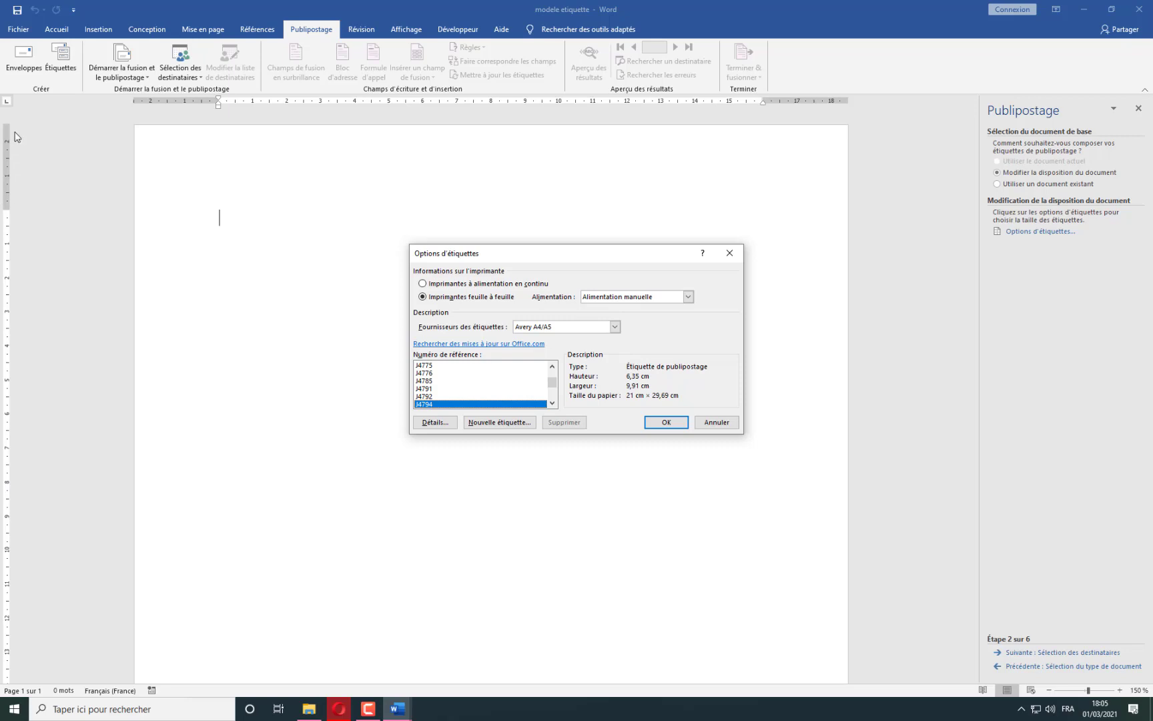
left_click(666, 422)
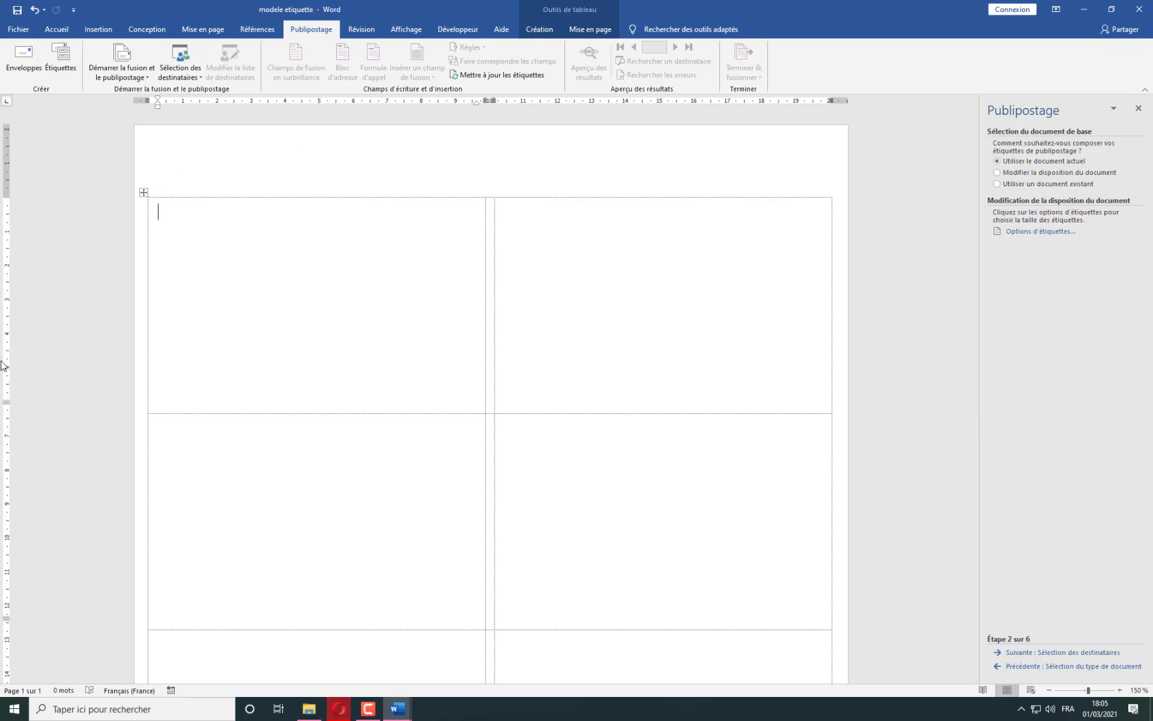
Apply the last custom margin preset, 1 cm on all sides, to the label page.
left_click(204, 30)
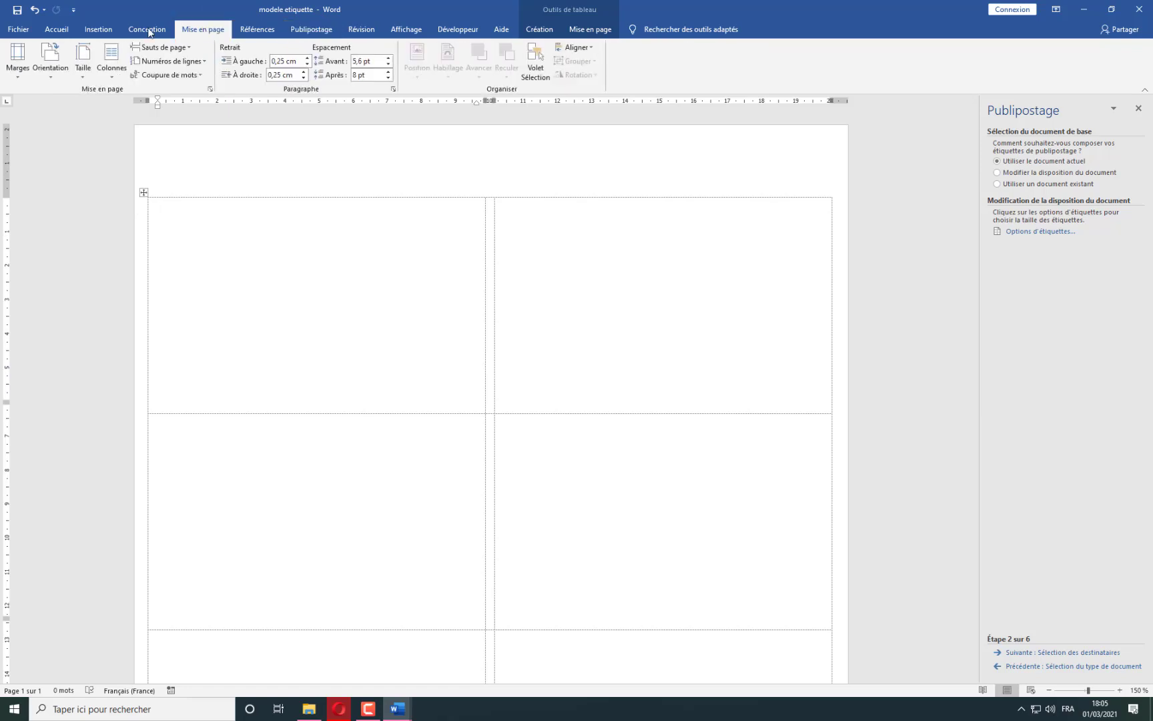
left_click(20, 70)
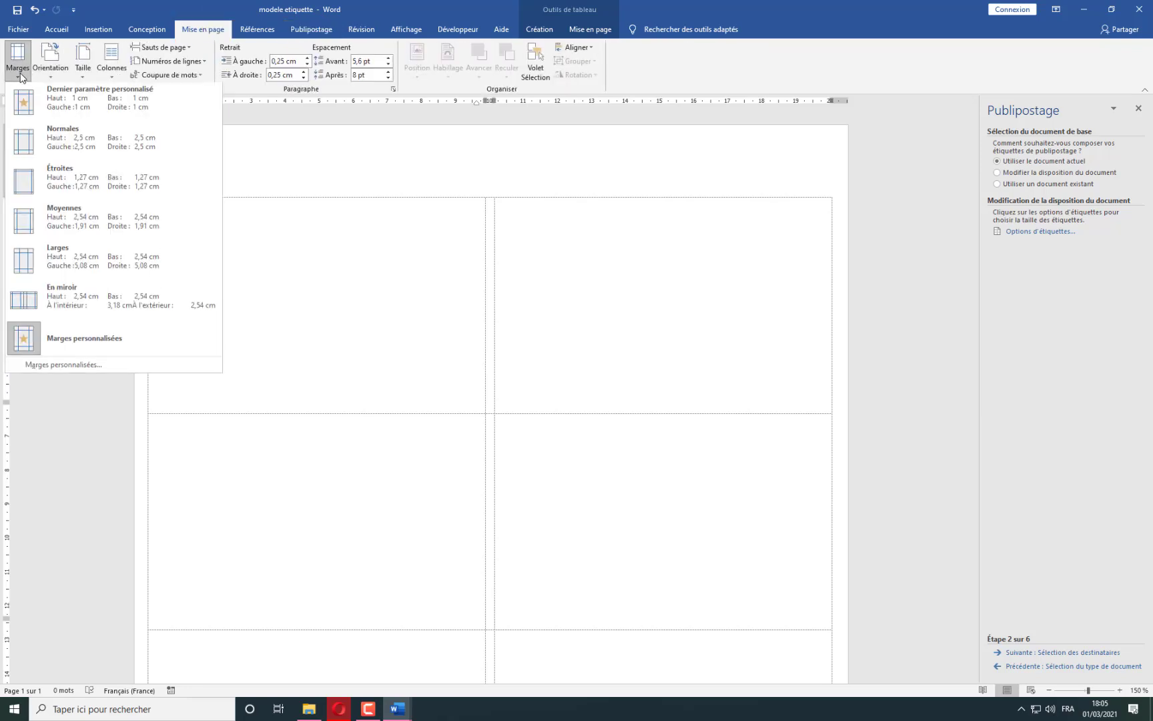
left_click(114, 102)
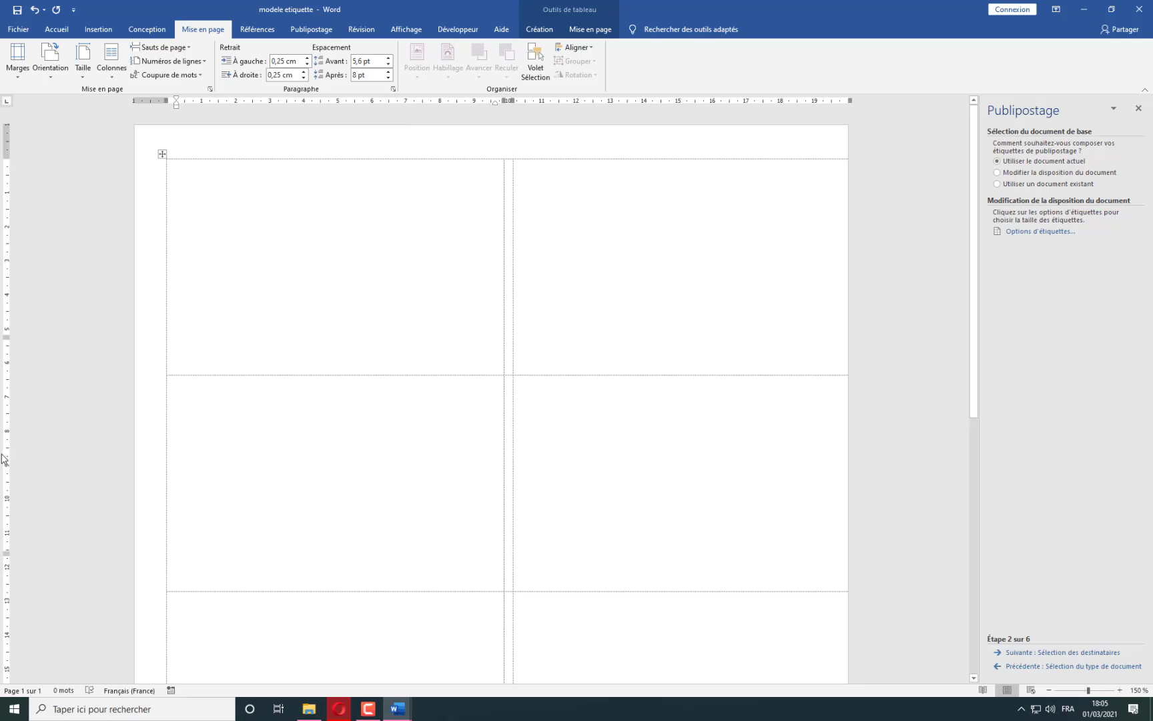
Centre the whole label table horizontally on the page.
left_click(162, 155)
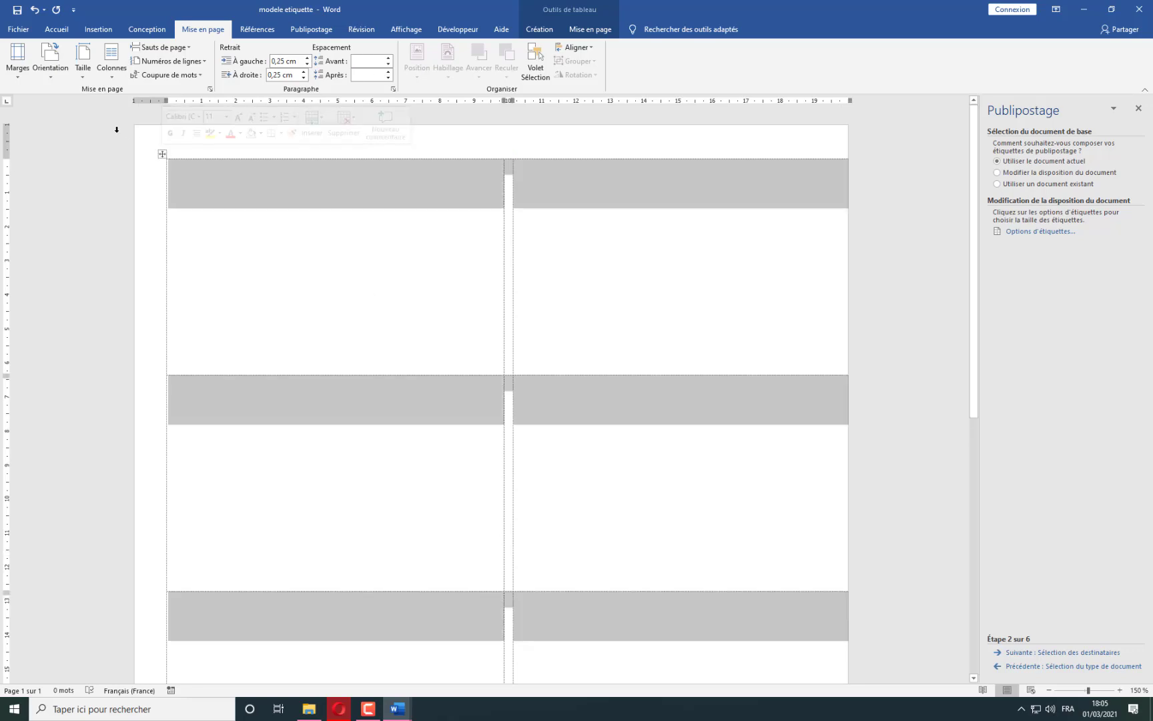
left_click(56, 30)
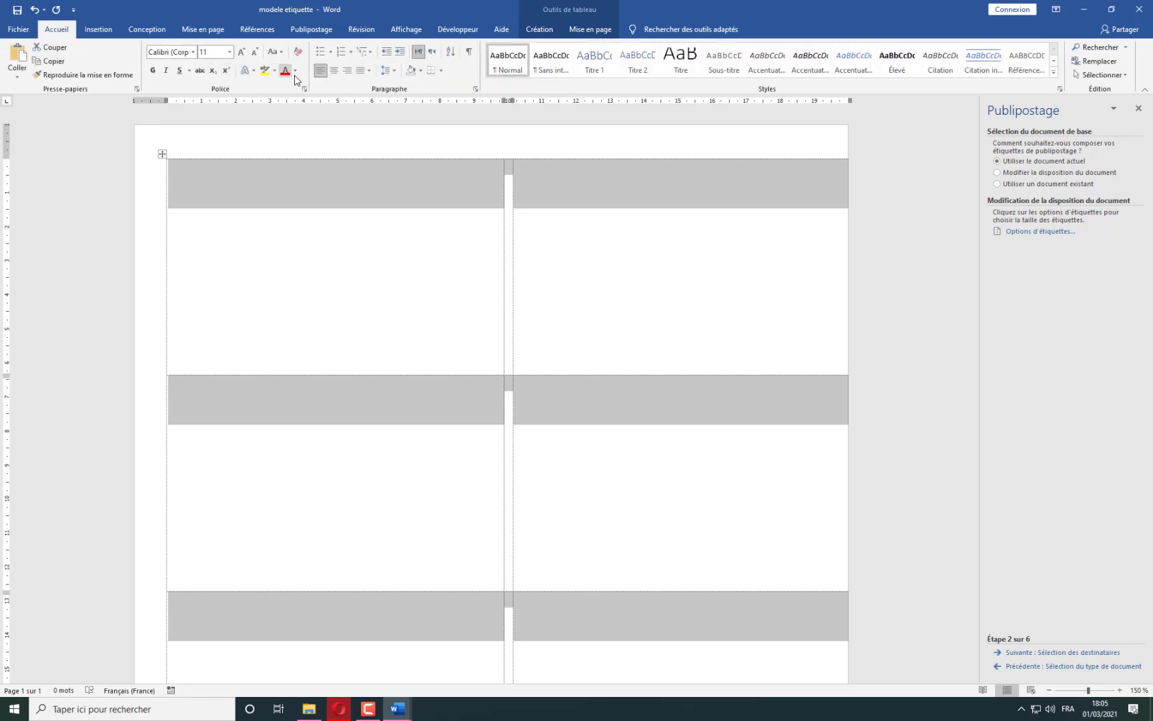
left_click(334, 70)
left_click(372, 154)
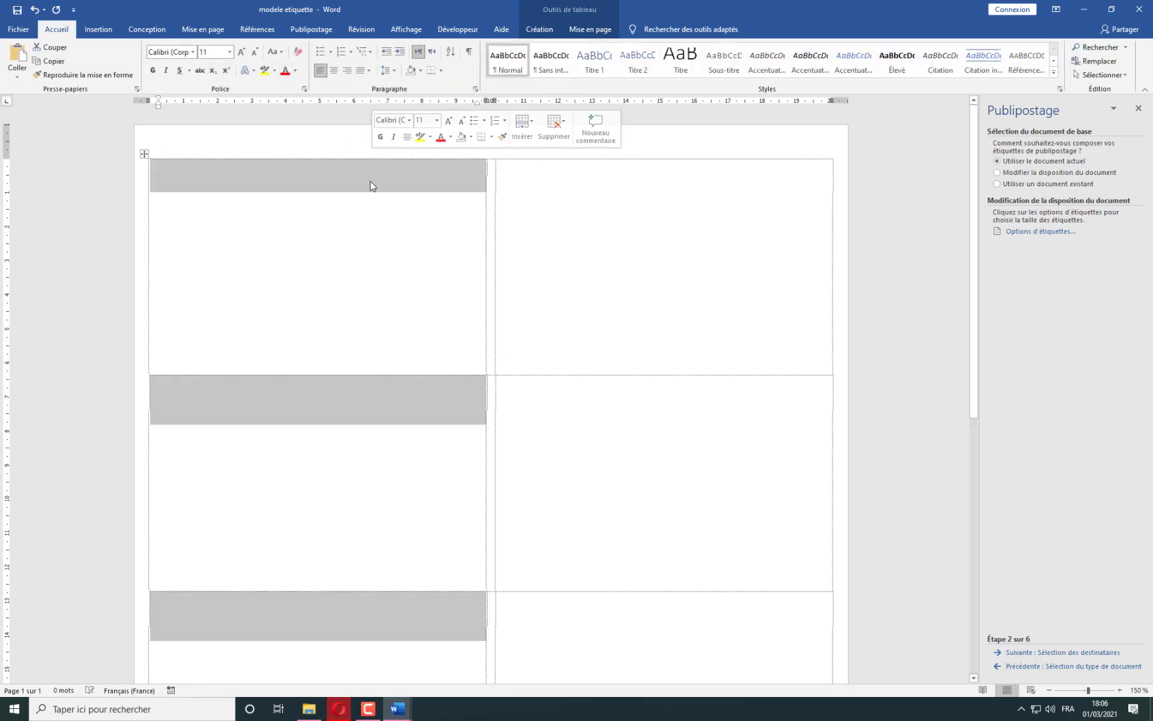
left_click(578, 246)
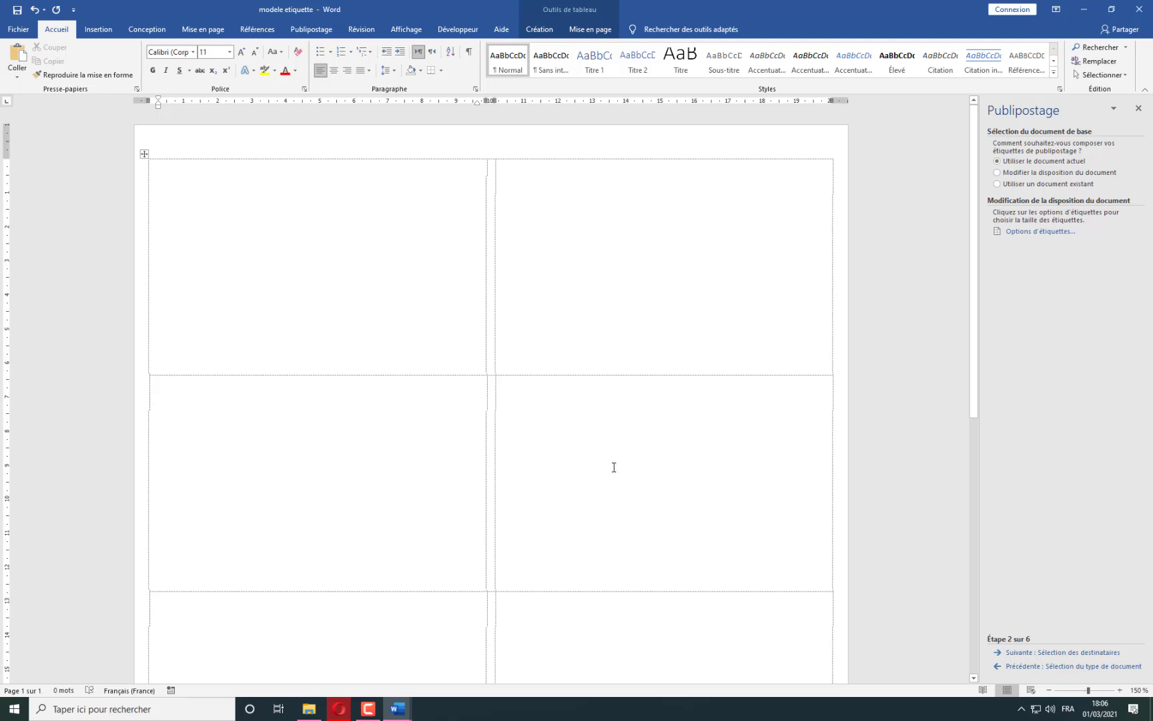
Examine the label grid from the first row down to the end of the page.
scroll(614, 469, "down", 4)
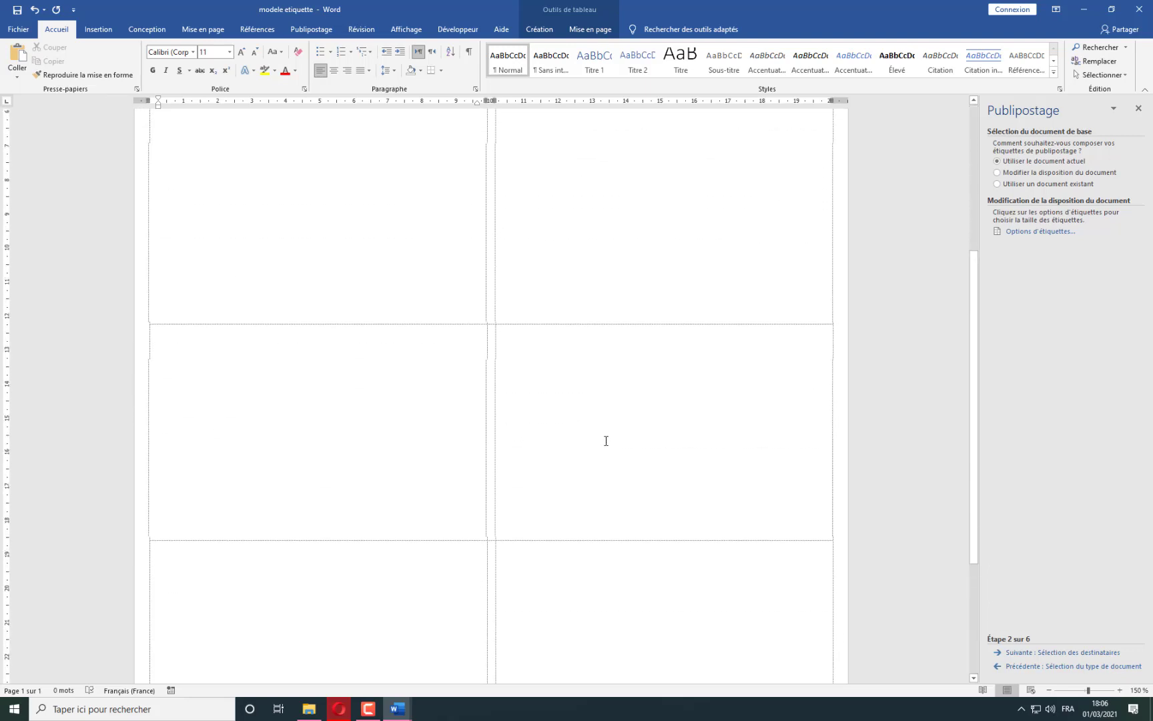
scroll(606, 441, "up", 4)
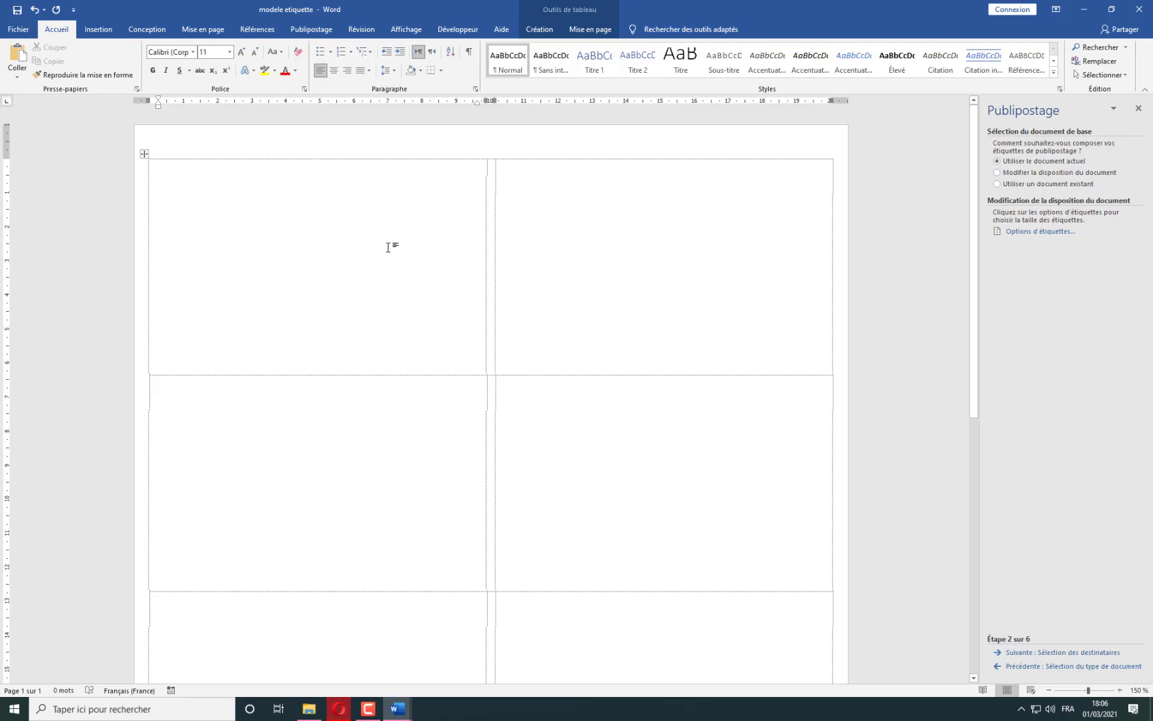
scroll(354, 401, "down", 5)
scroll(361, 520, "up", 5)
scroll(542, 349, "down", 6)
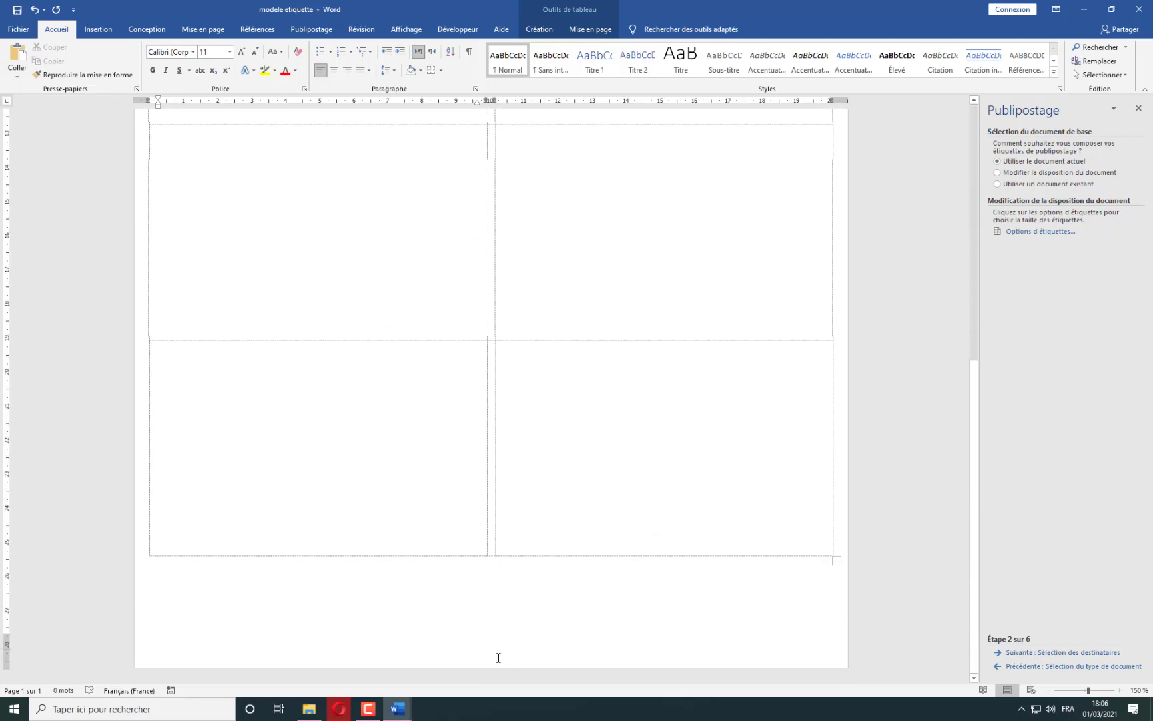
scroll(476, 527, "up", 6)
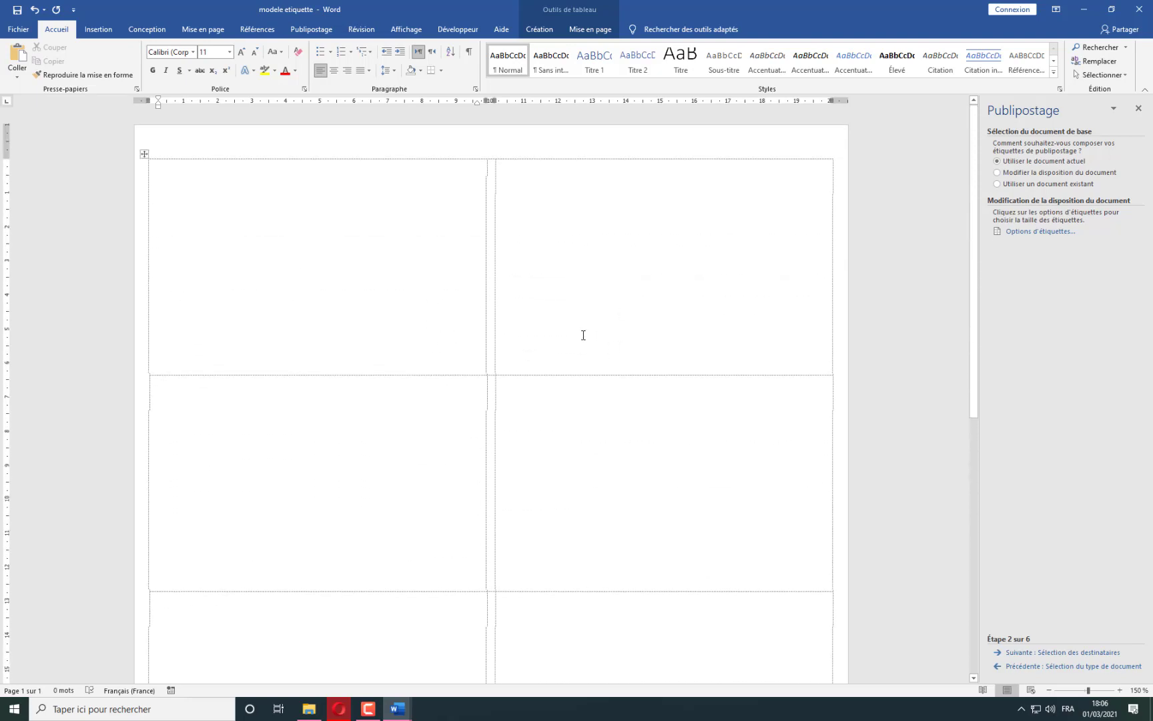
scroll(583, 335, "down", 4)
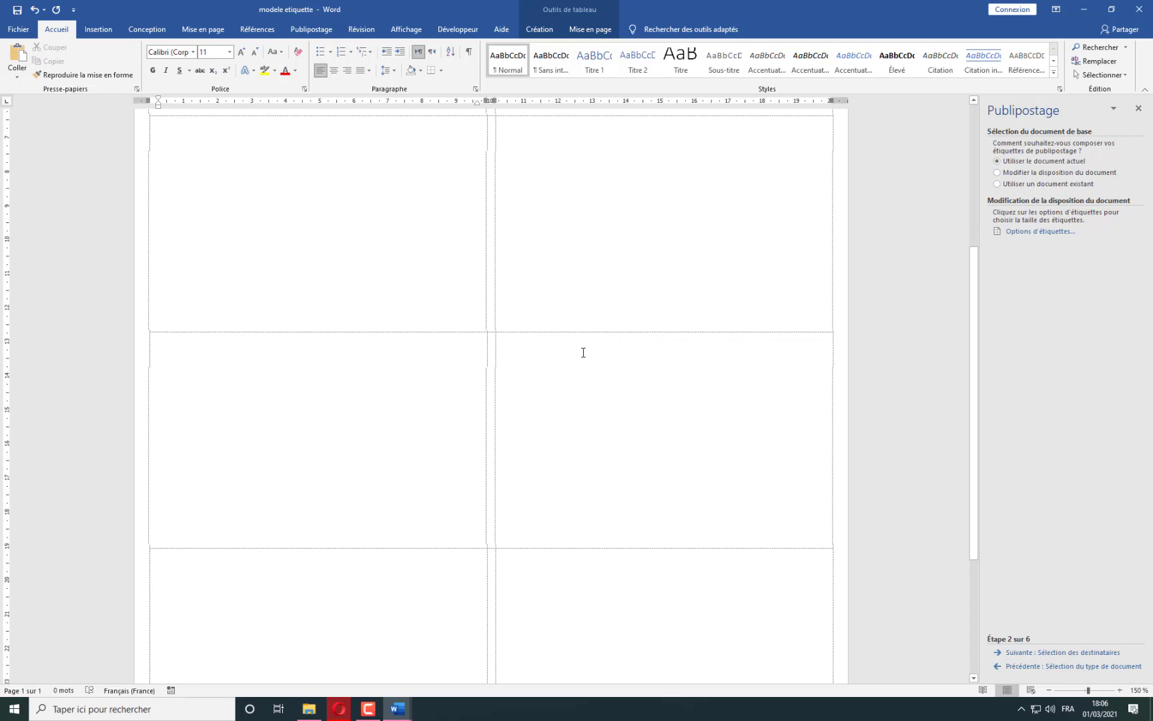
scroll(582, 353, "up", 4)
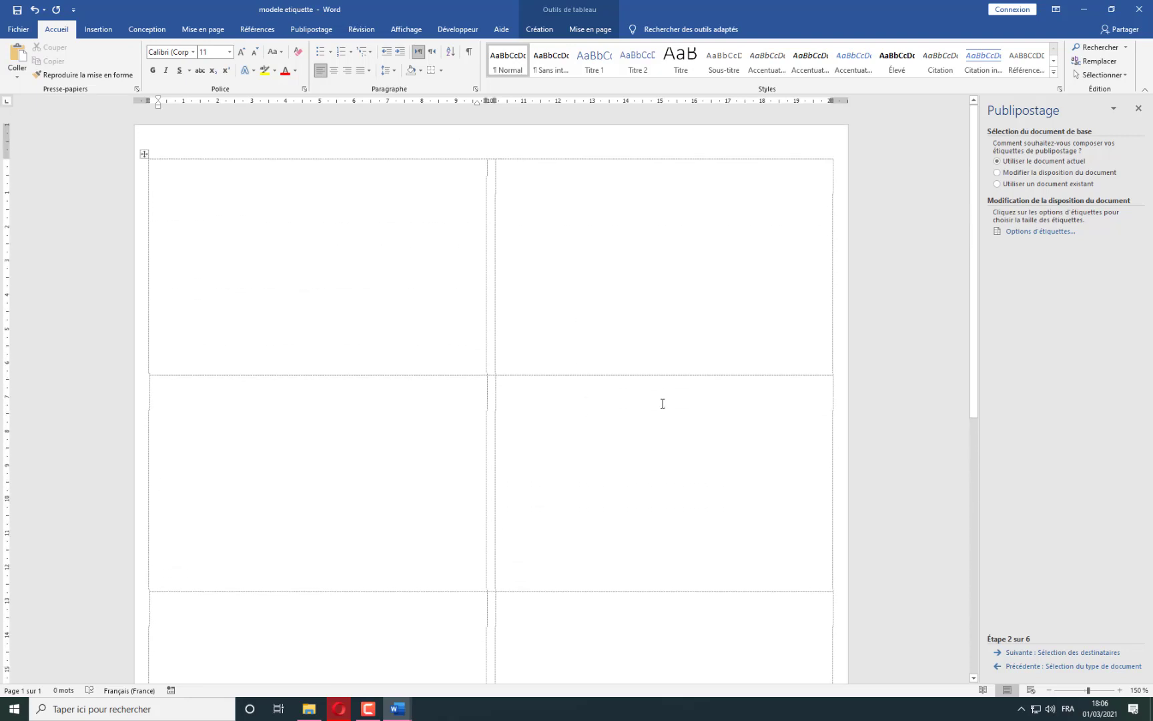
Use the tableau 2 document from the desktop folder puplipostage partie II as the existing recipient list, keeping all recipients.
left_click(1027, 654)
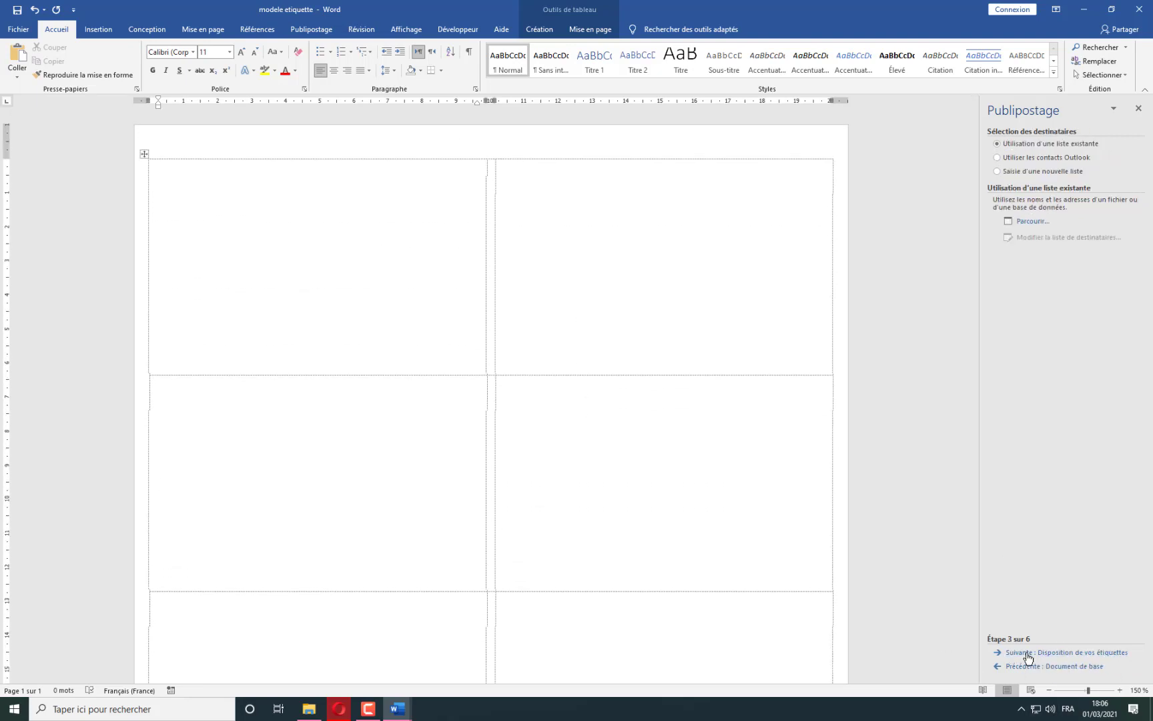
left_click(1031, 222)
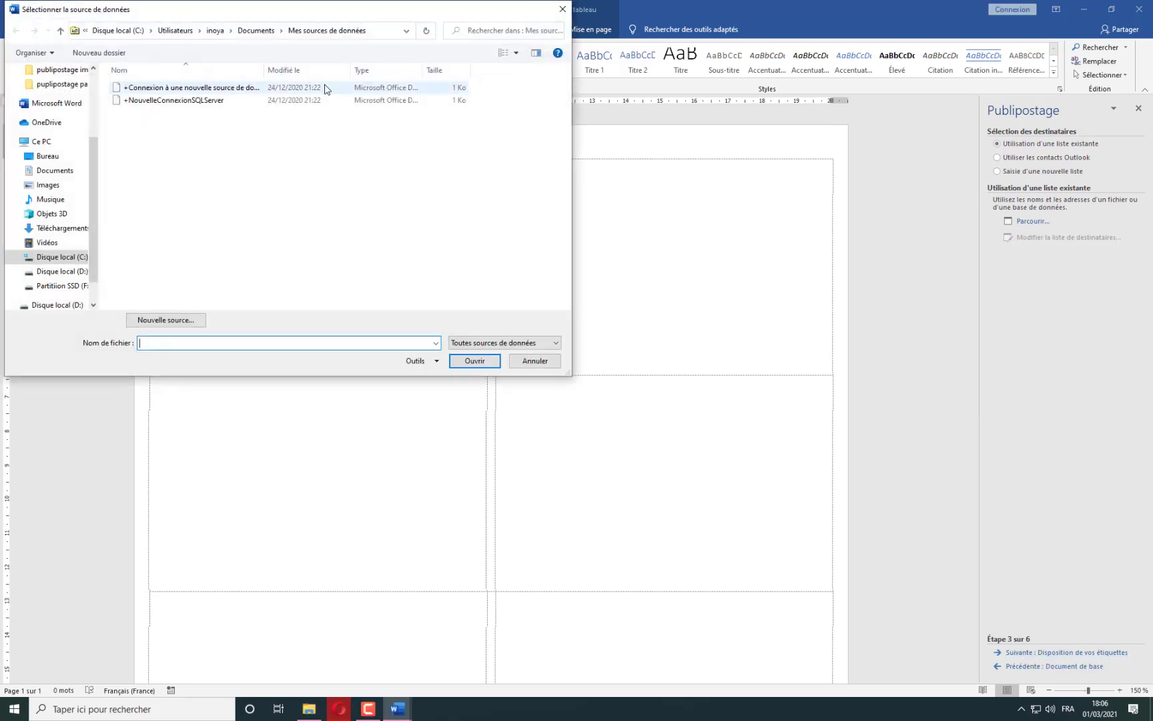
left_click(74, 158)
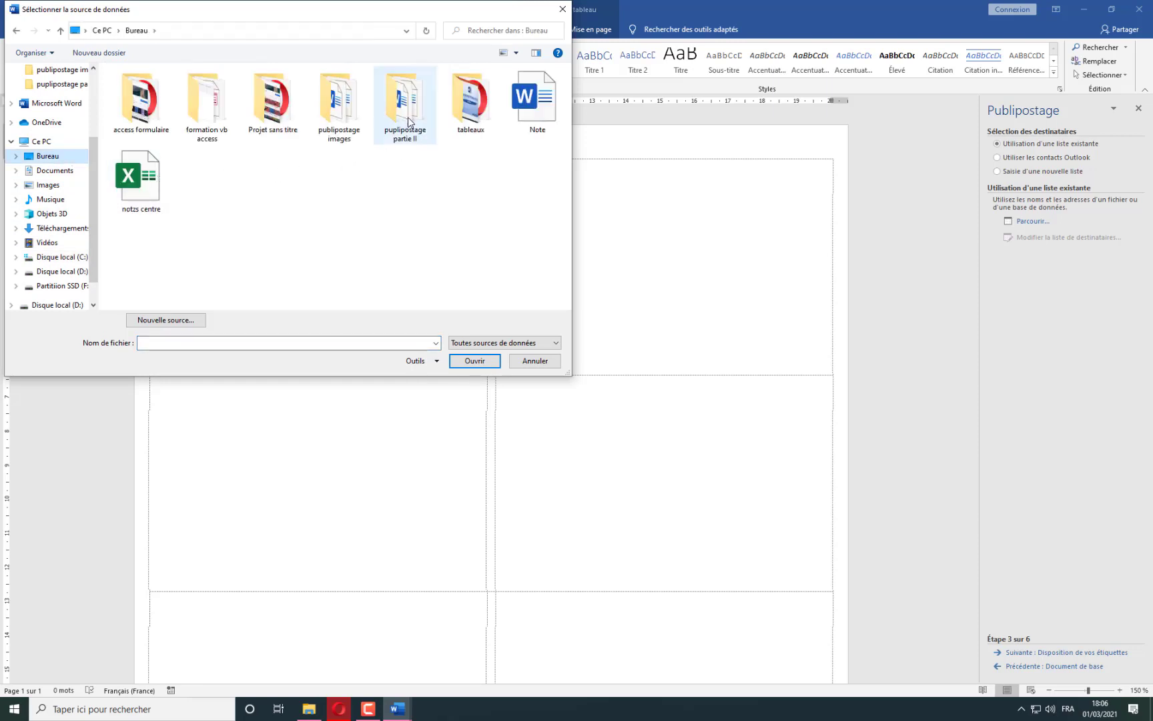
double_click(399, 112)
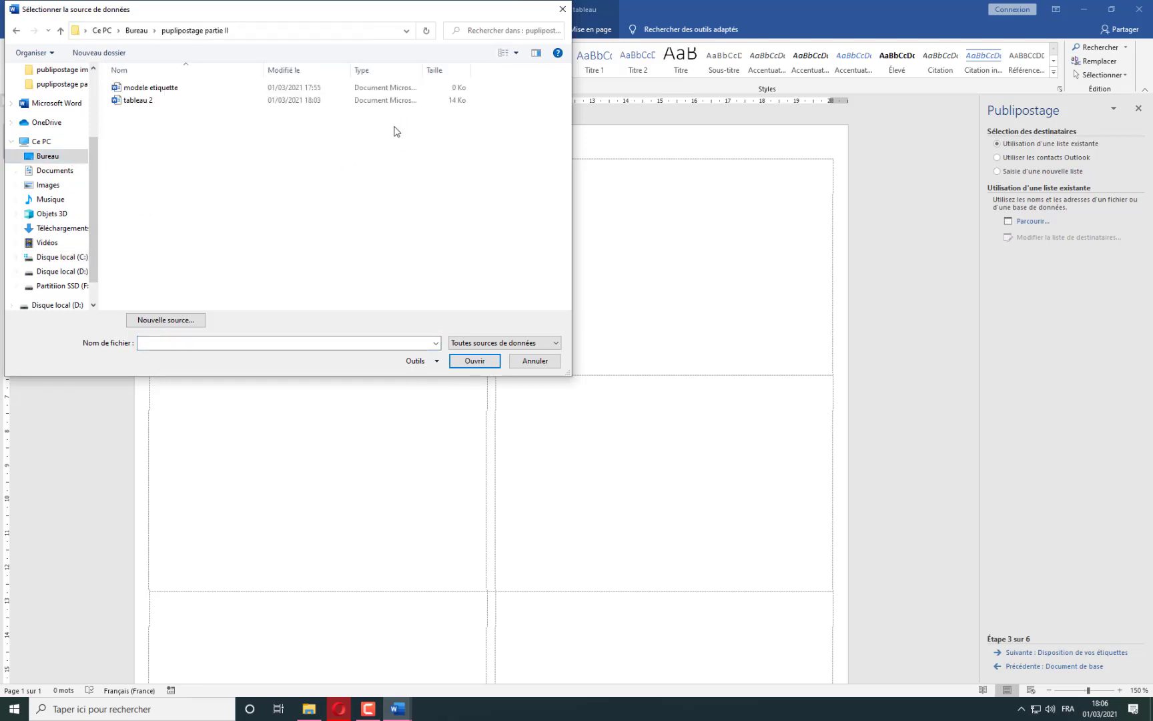
double_click(150, 102)
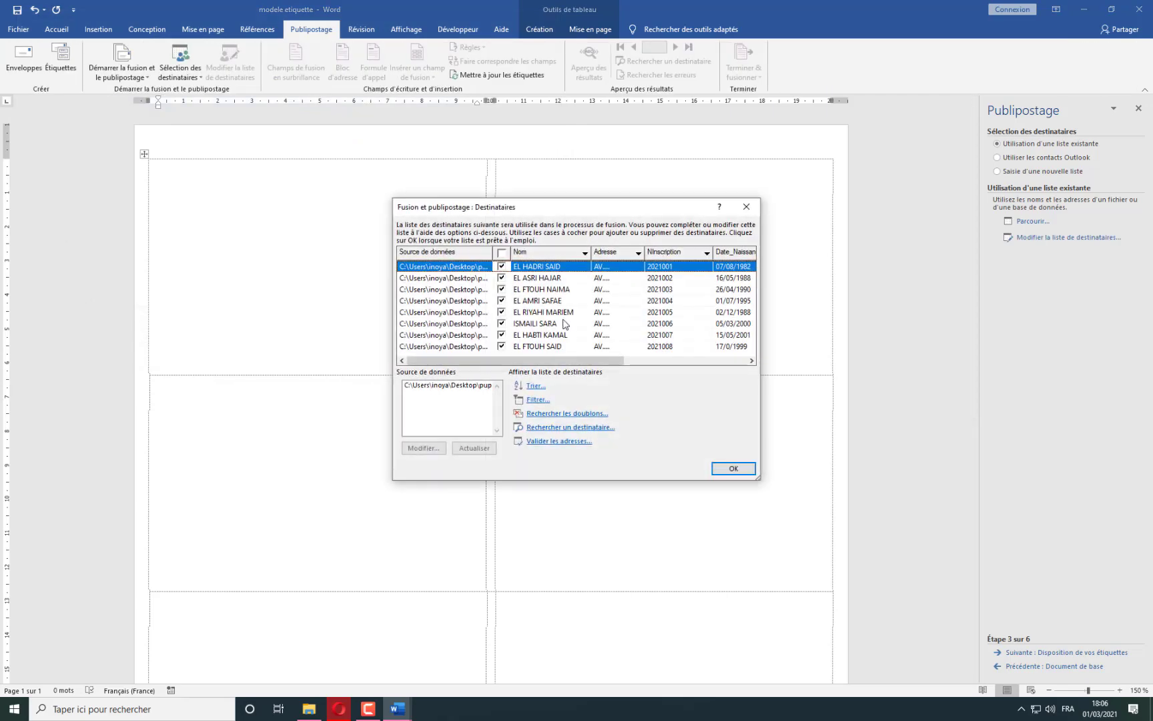
left_click(734, 469)
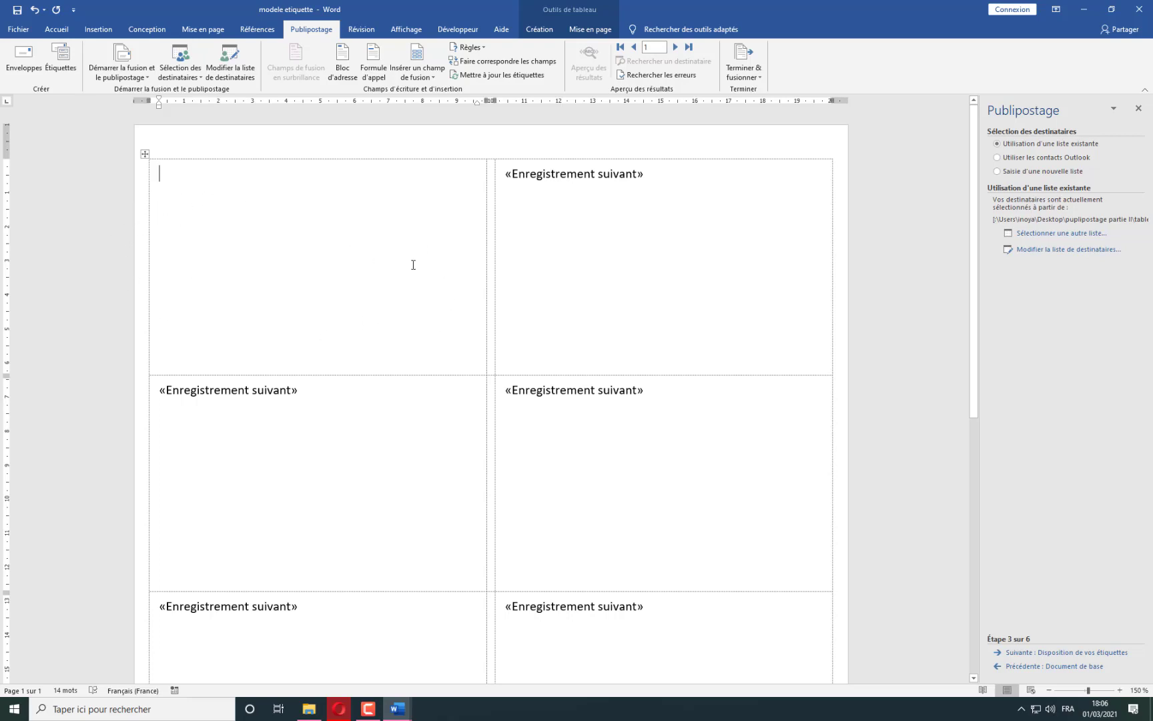
Insert a table with 2 columns and 2 rows inside the first label, keeping automatic fixed column width.
left_click(567, 291)
left_click(193, 188)
left_click(83, 26)
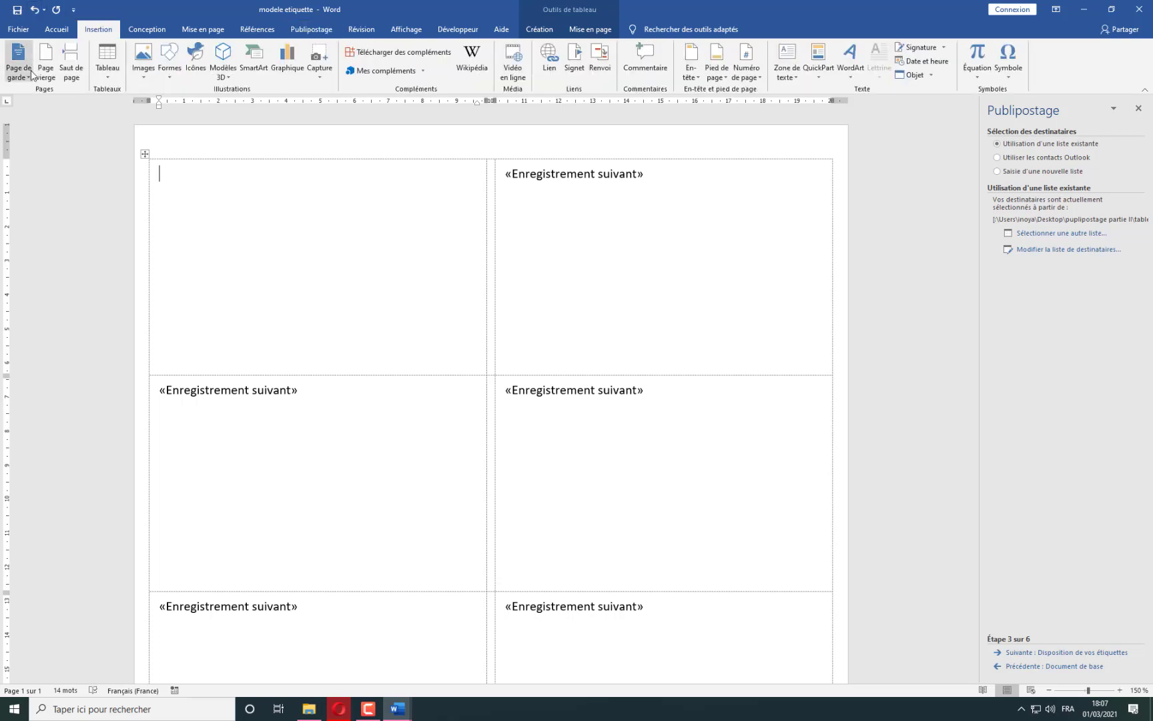
left_click(103, 73)
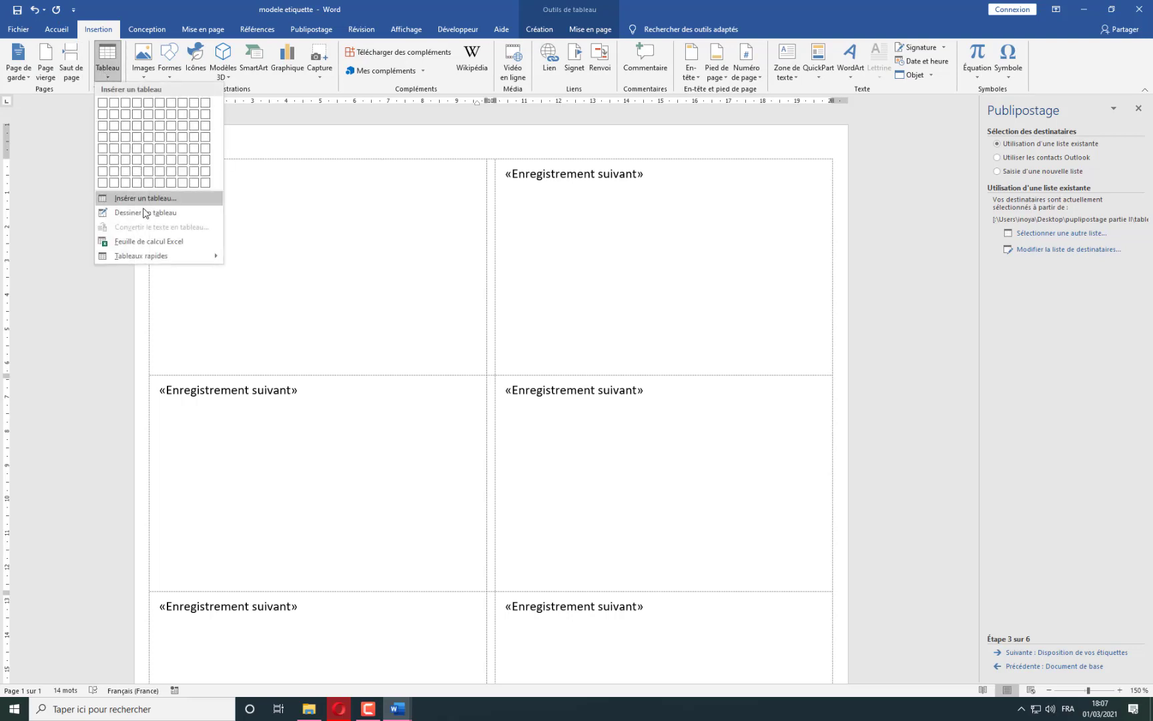
left_click(147, 199)
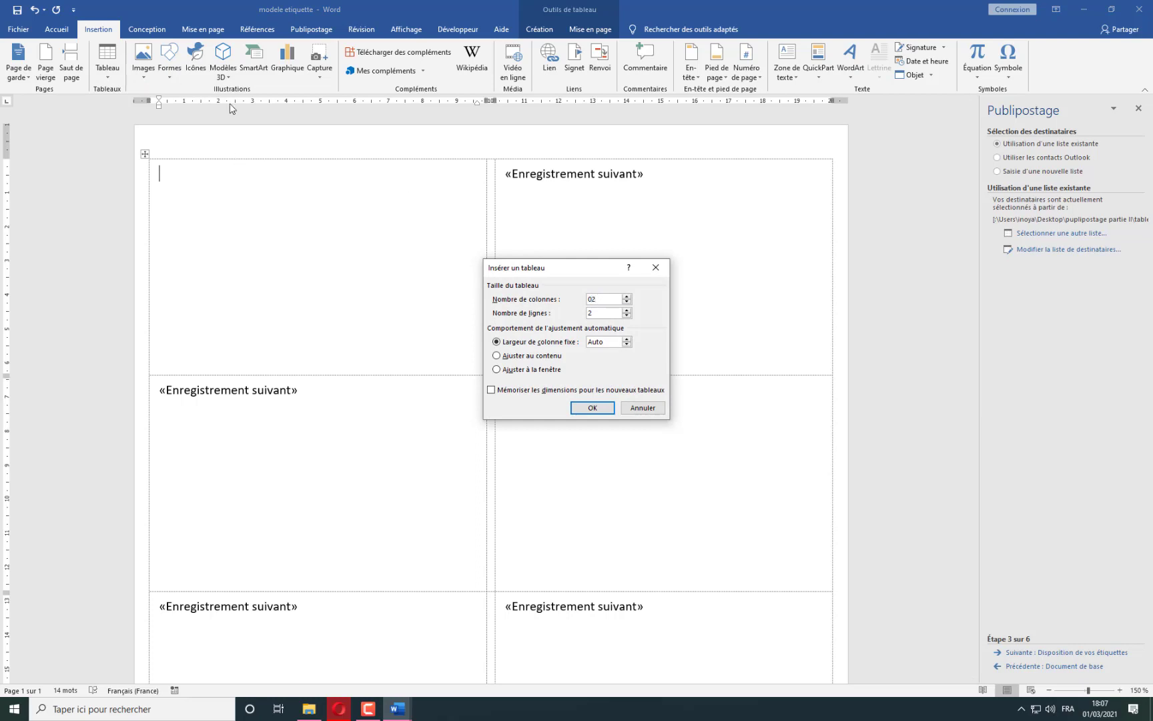
left_click(590, 407)
left_click(256, 265)
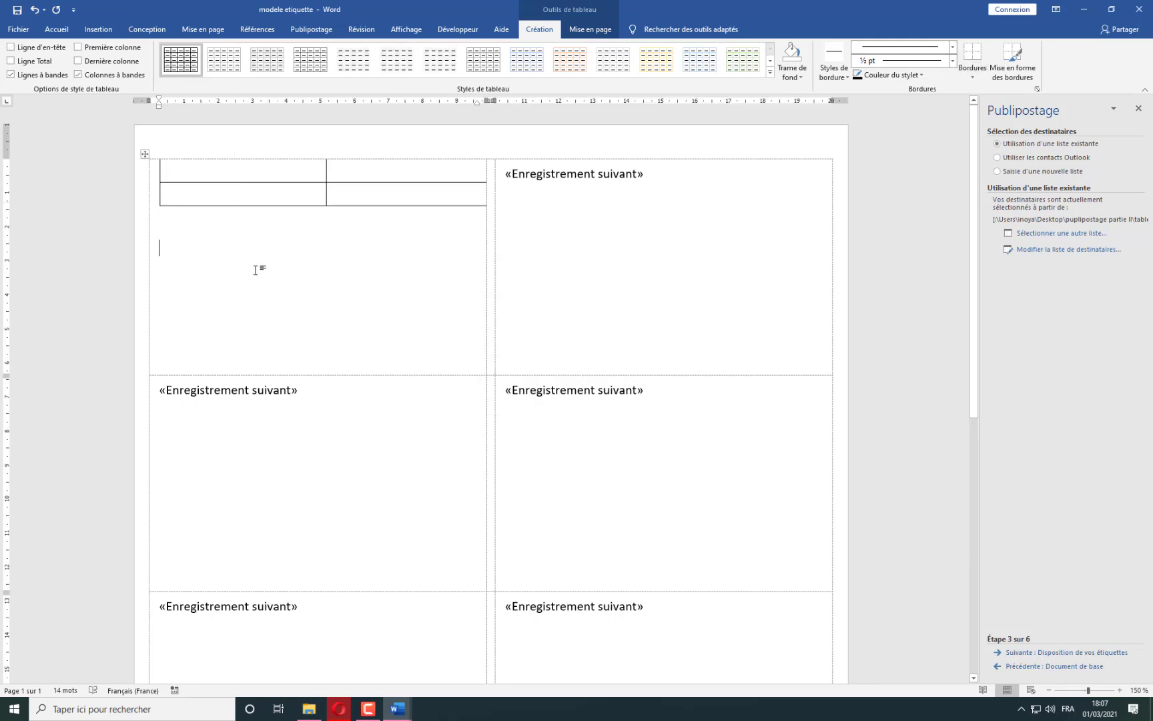
Align the content of the first label to the centre both vertically and horizontally.
key("ctrl+z")
left_click(590, 29)
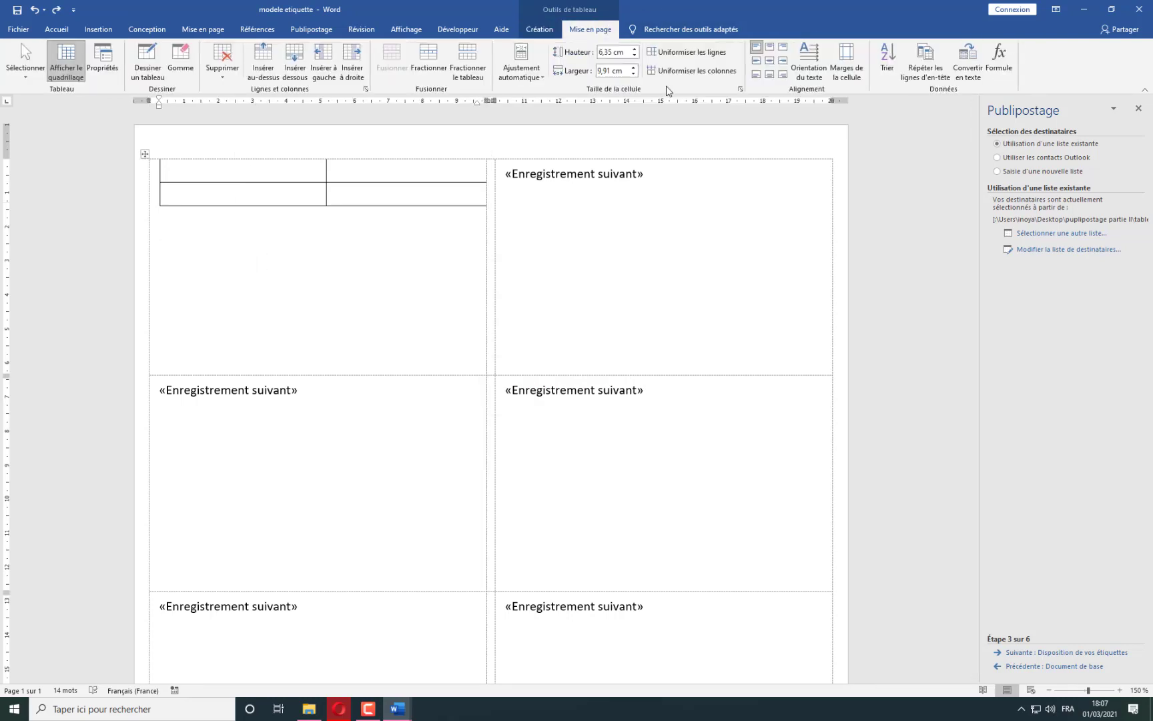
key("ctrl+y")
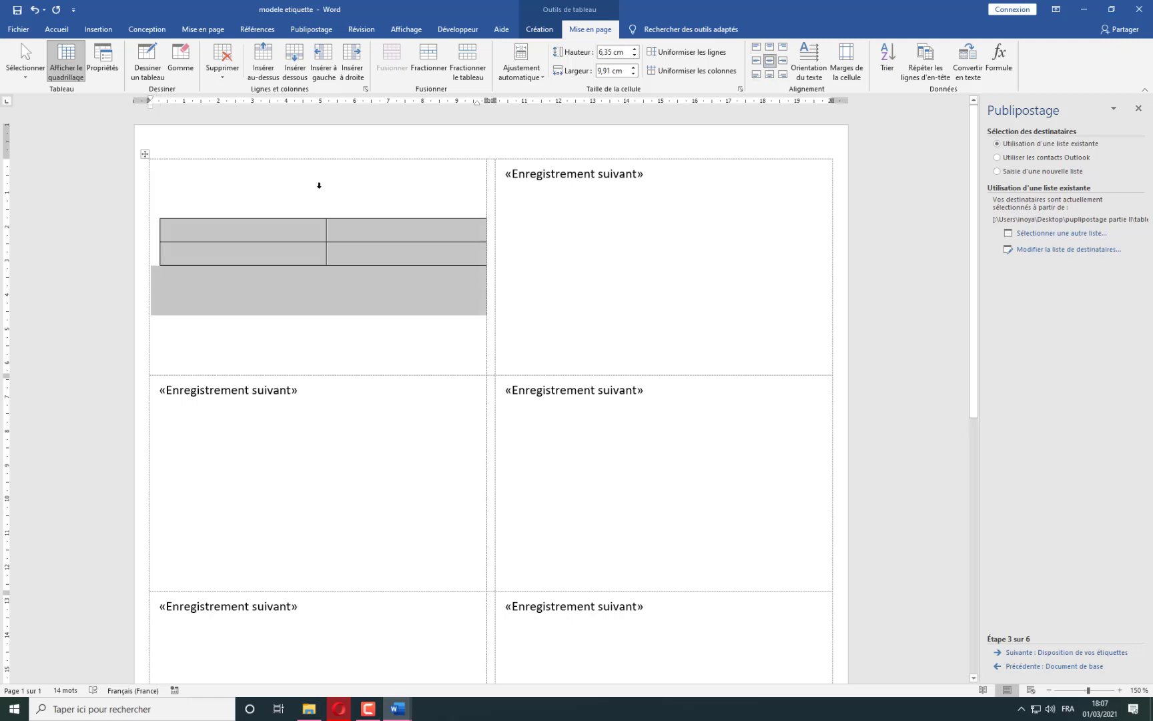
Centre the nested 2 x 2 table horizontally inside the first label.
left_click(164, 230)
left_click(155, 214)
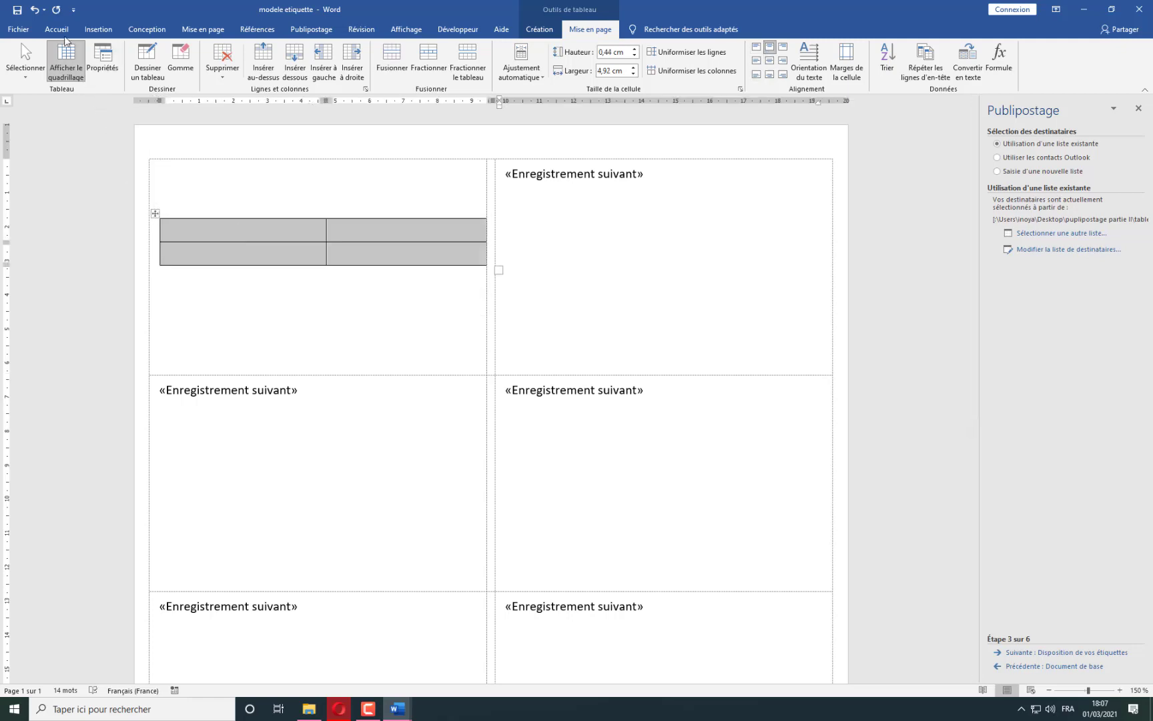
left_click(59, 30)
left_click(334, 70)
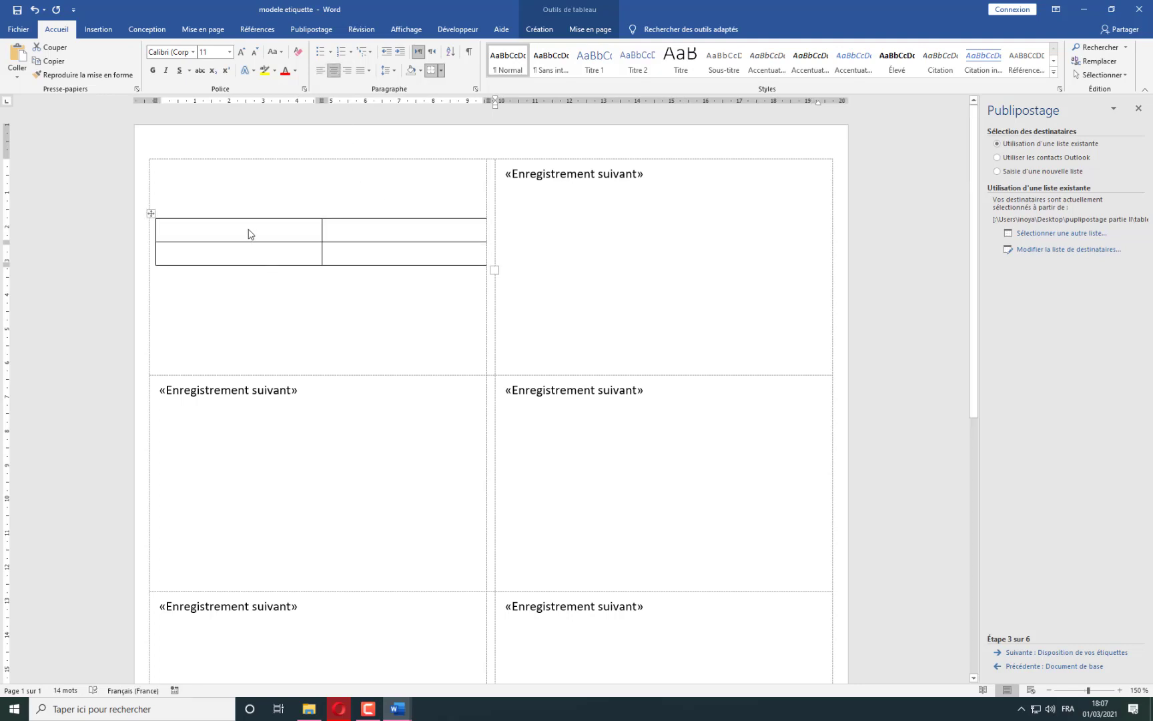
left_click(248, 233)
double_click(371, 259)
left_click(33, 10)
left_click(202, 232)
left_click(155, 213)
left_click(335, 72)
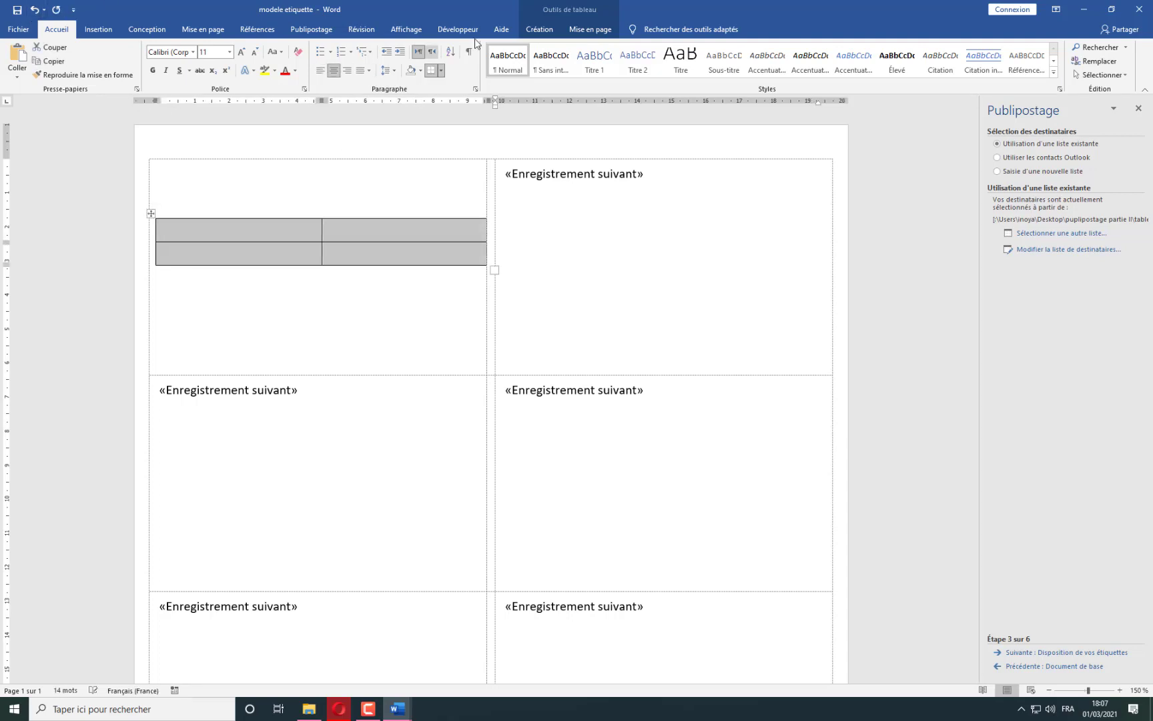
Set the height of both rows of the nested table to 2.3 cm.
left_click(590, 29)
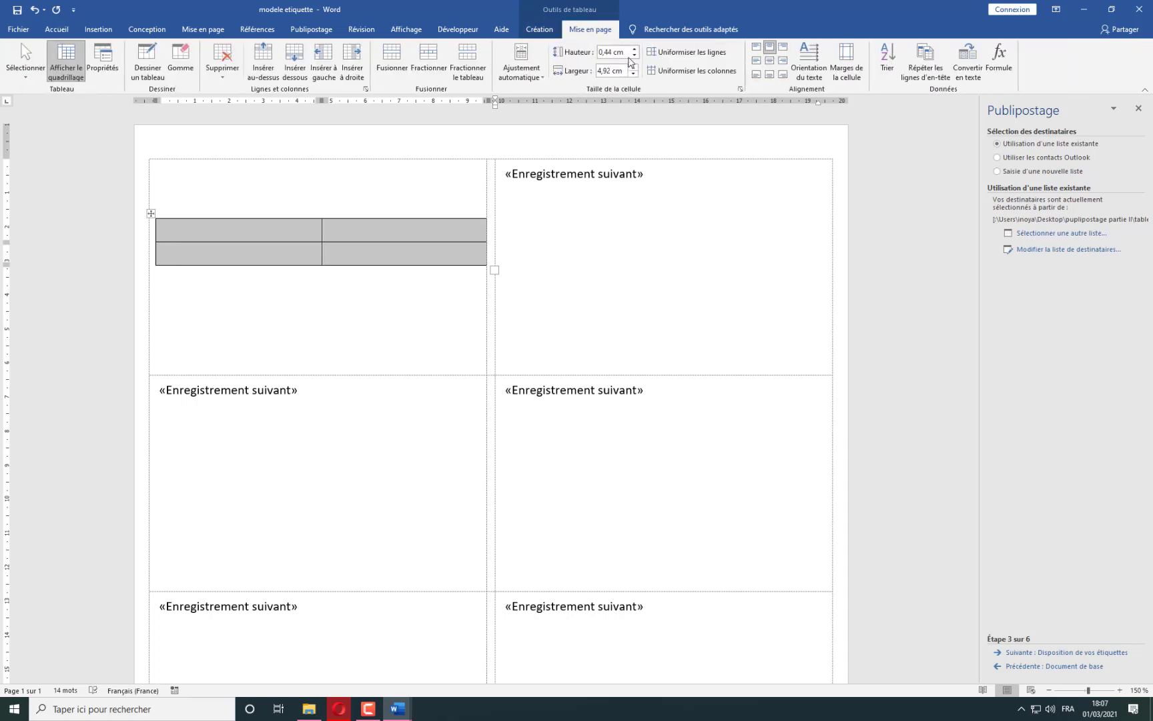
left_click(634, 50)
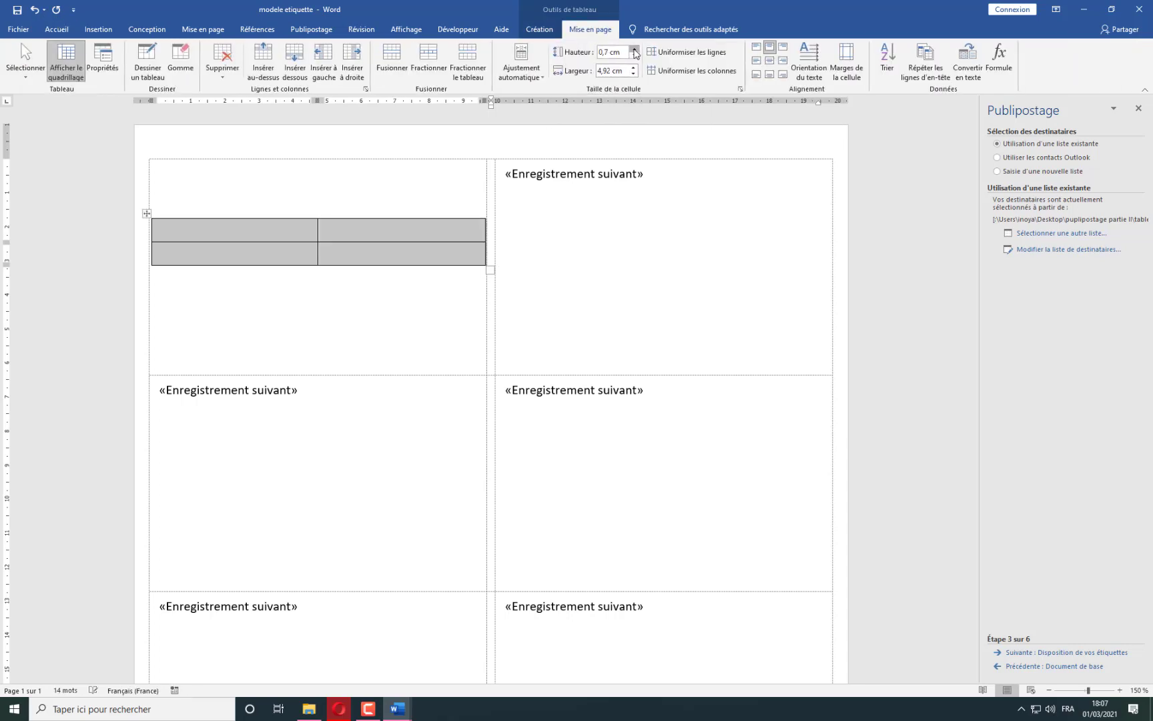
left_click(634, 50)
left_click(634, 50)
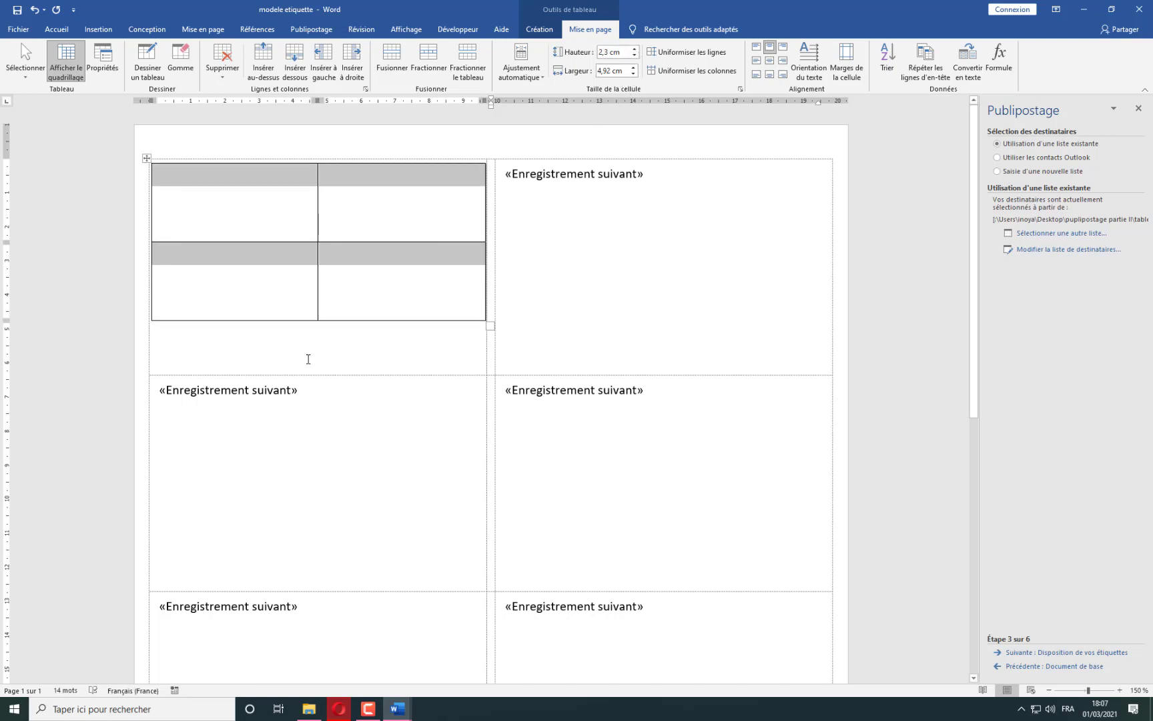
Remove the surplus blank lines below the nested table in the first label.
left_click(307, 362)
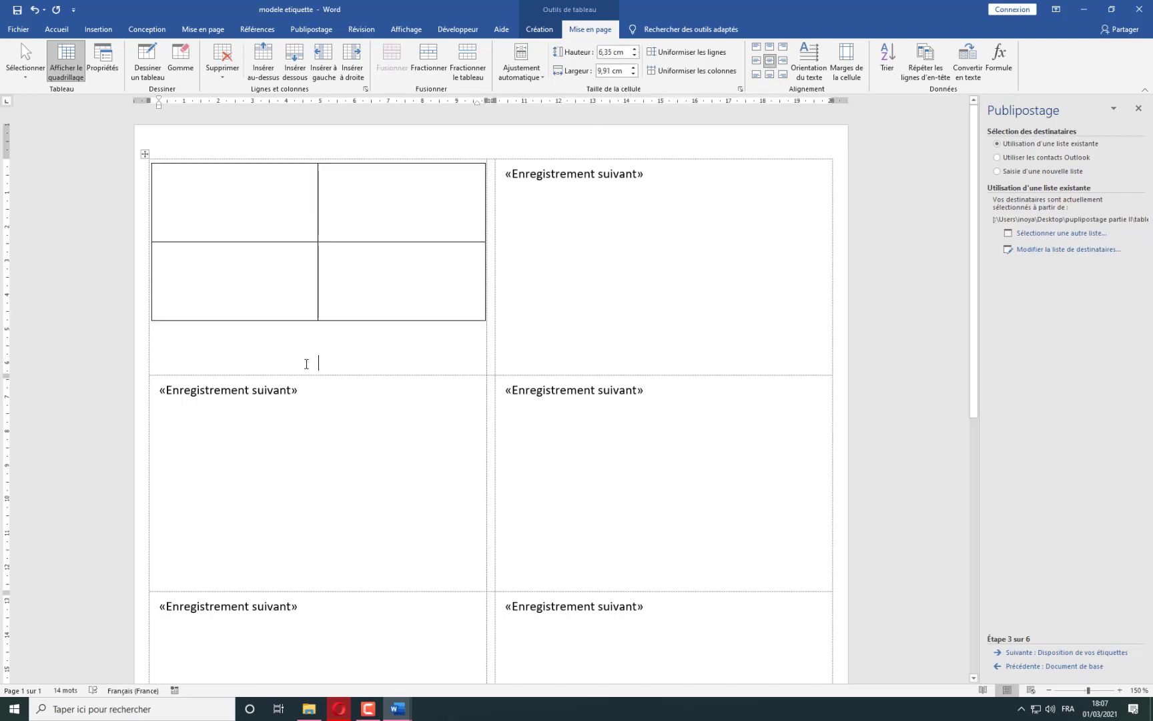
key("BackSpace")
key("BackSpace")
key("Up")
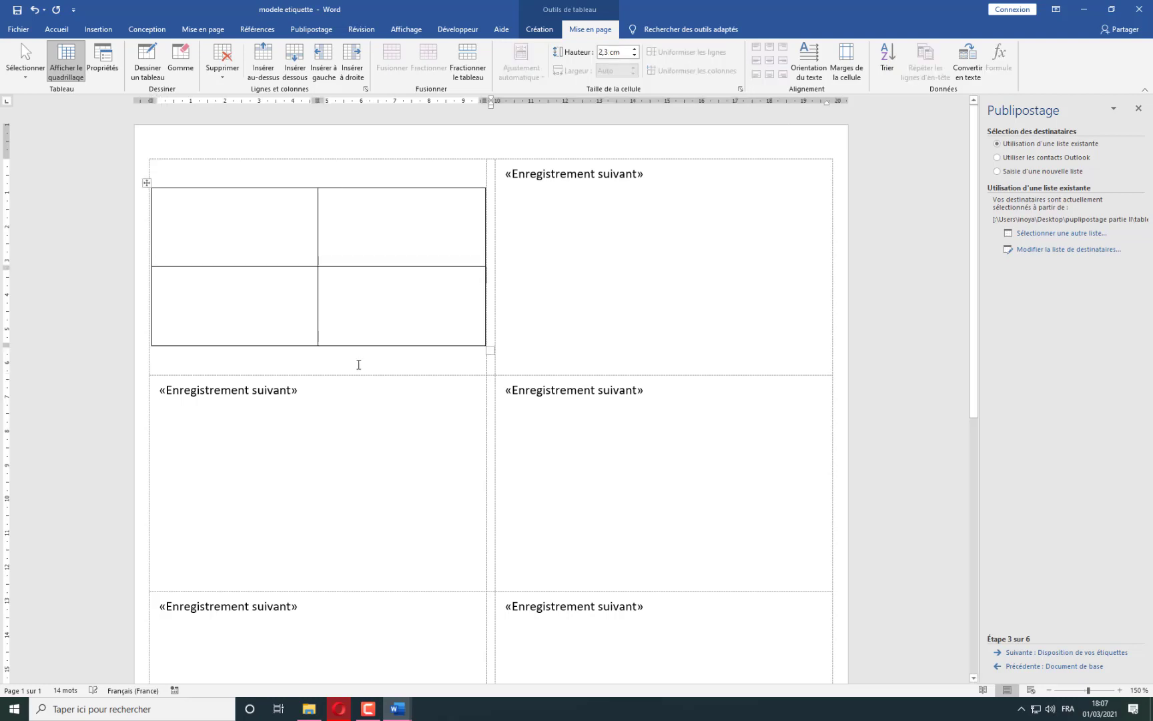
key("Down")
key("Up")
key("Down")
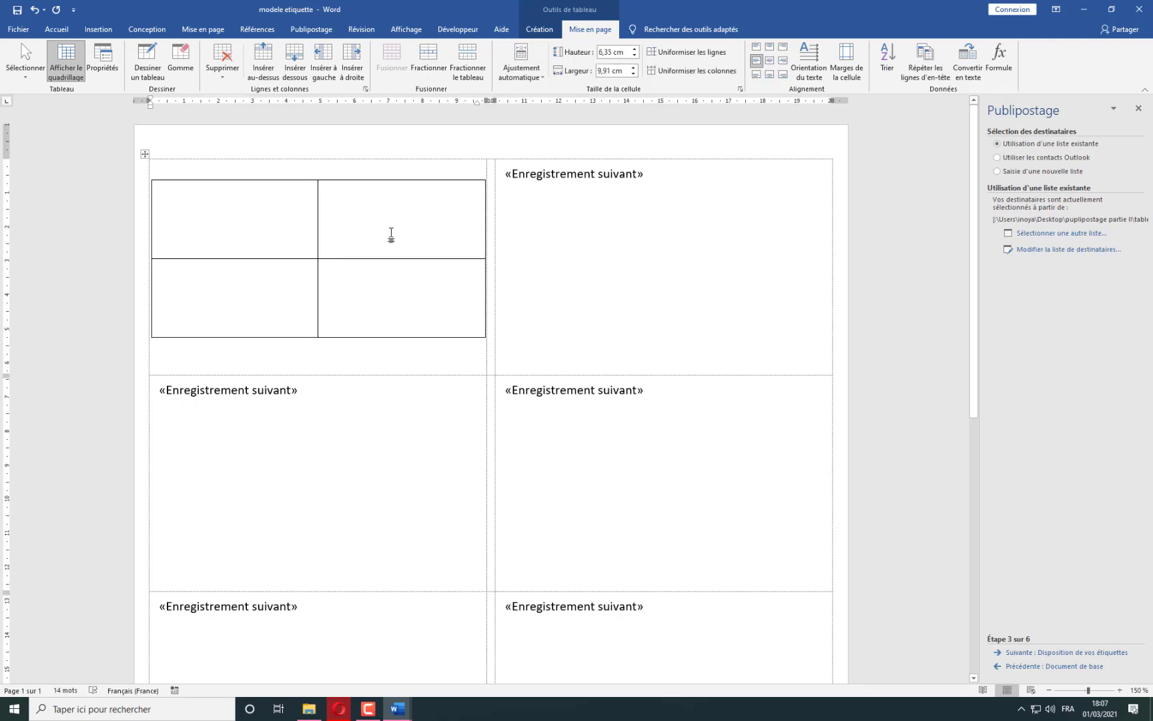
Set the nested table's first row height to 2.9 cm and its second row height to 2.7 cm.
left_click_drag(391, 228, 387, 283)
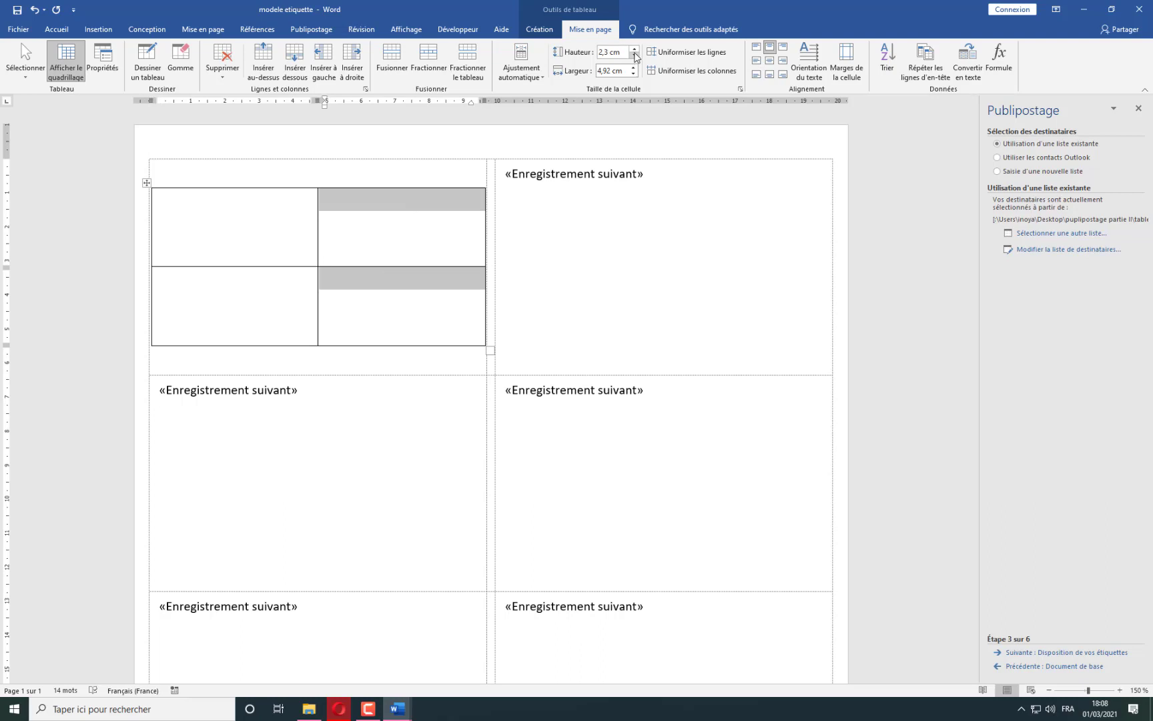
left_click(635, 49)
left_click(634, 49)
left_click(634, 50)
left_click(634, 49)
left_click(386, 307)
left_click(355, 237)
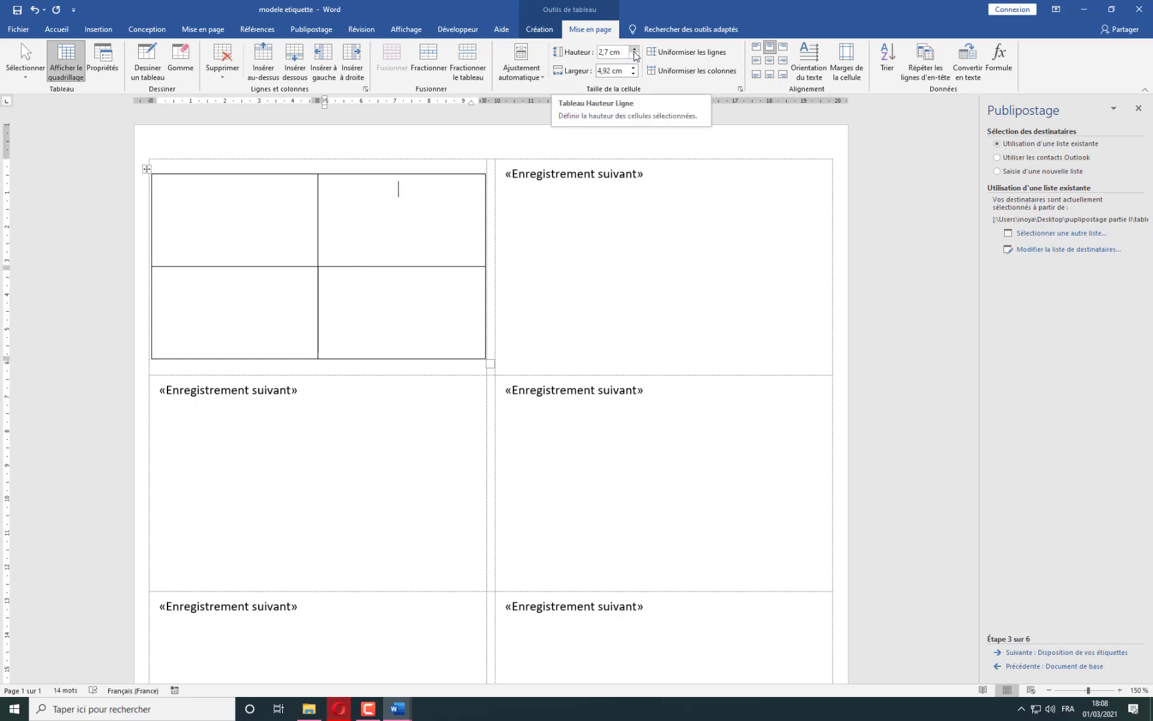
left_click(635, 50)
left_click(469, 289)
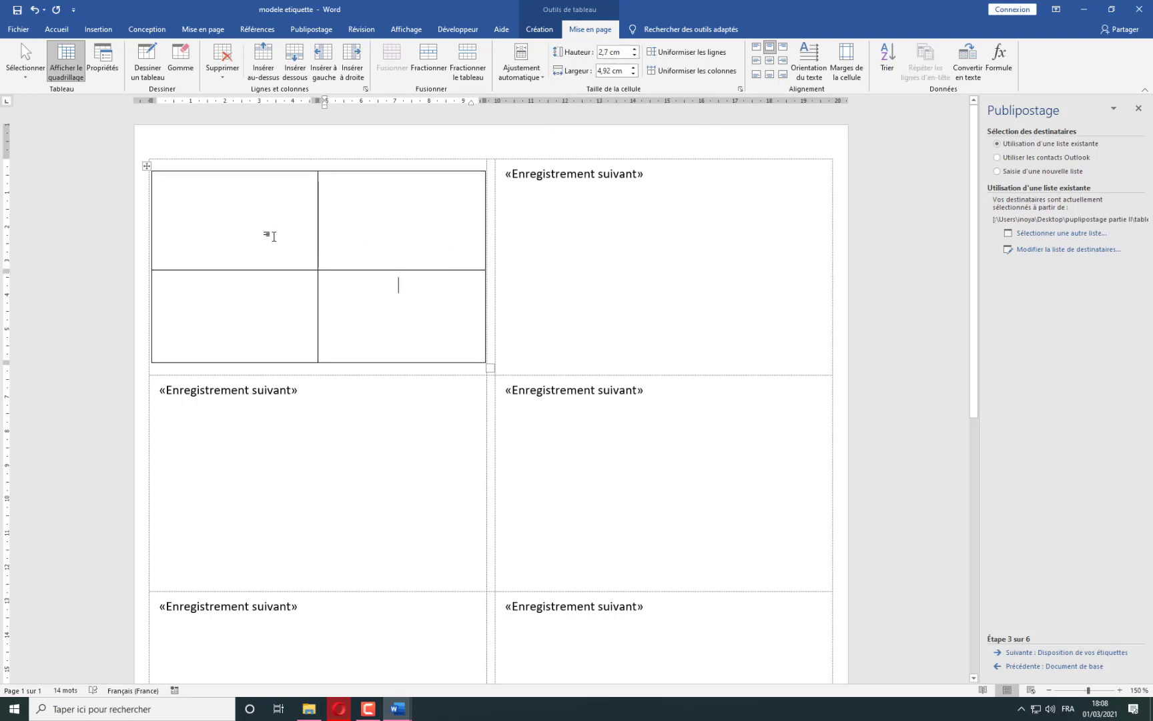
Set both columns of the nested table to 4.8 cm wide and switch the table to left alignment.
left_click_drag(267, 237, 342, 304)
left_click(634, 73)
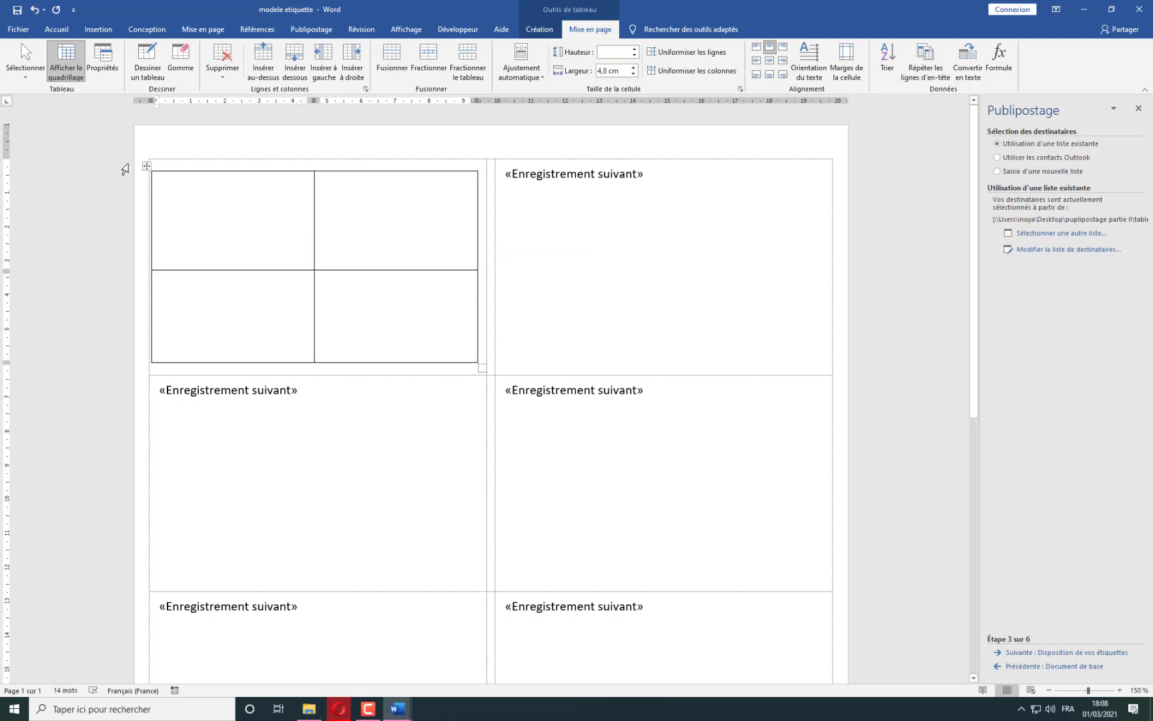
left_click(58, 29)
left_click(334, 72)
left_click(333, 74)
left_click(333, 75)
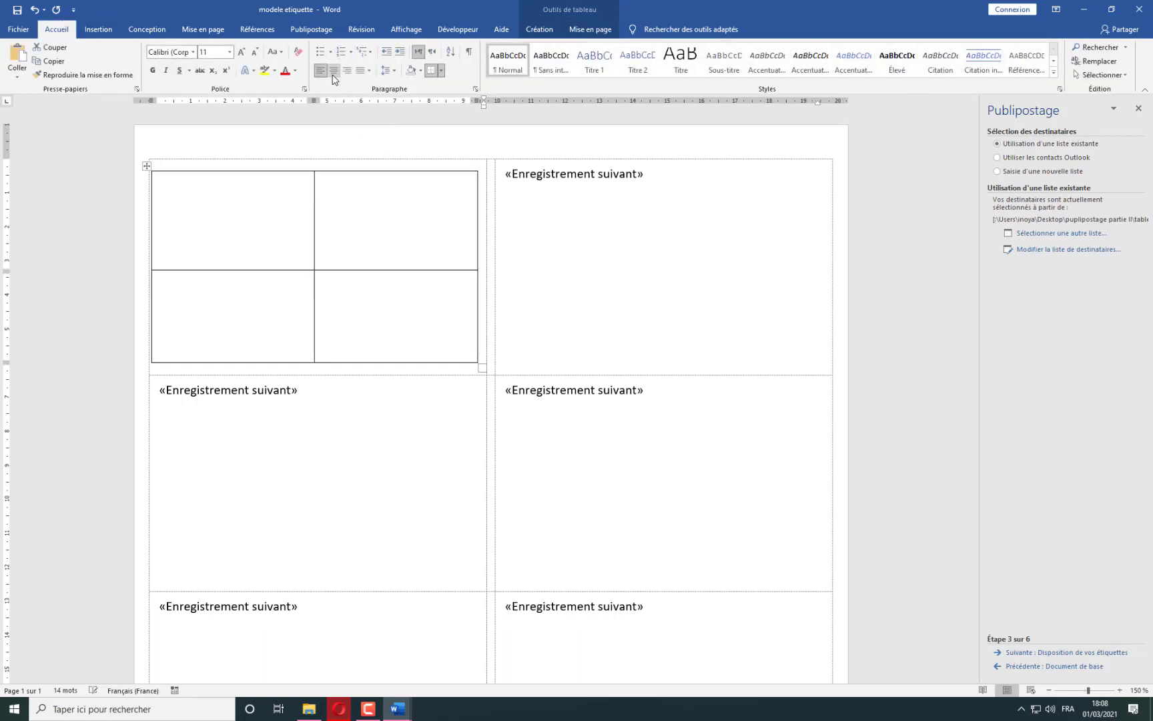
Apply orange 1 ½ pt borders in the thick line style to all edges of the nested table.
left_click(393, 219)
left_click(216, 211)
left_click(146, 167)
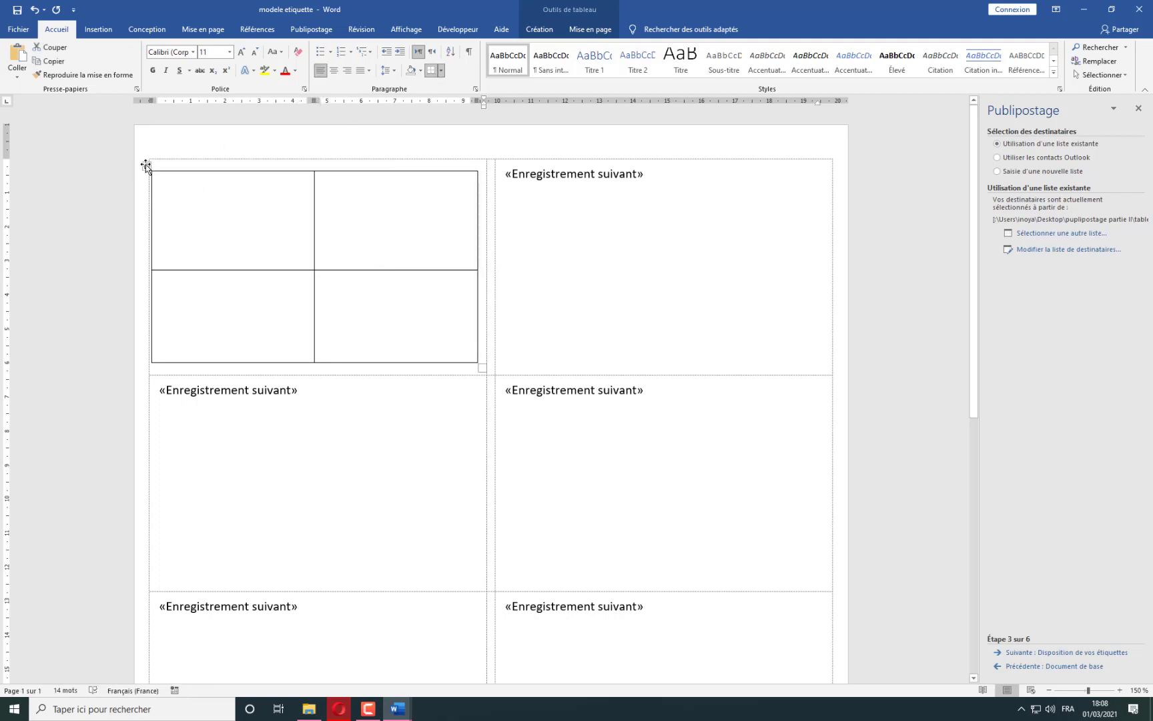
left_click(441, 70)
left_click(477, 307)
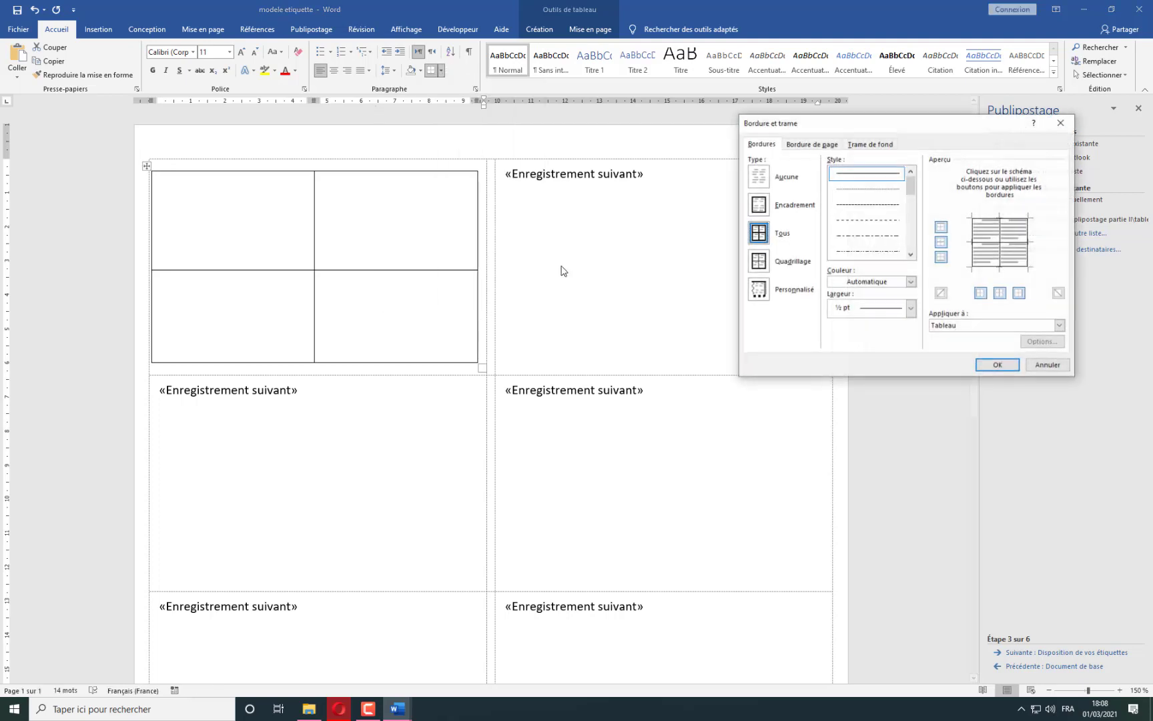
left_click_drag(908, 189, 909, 198)
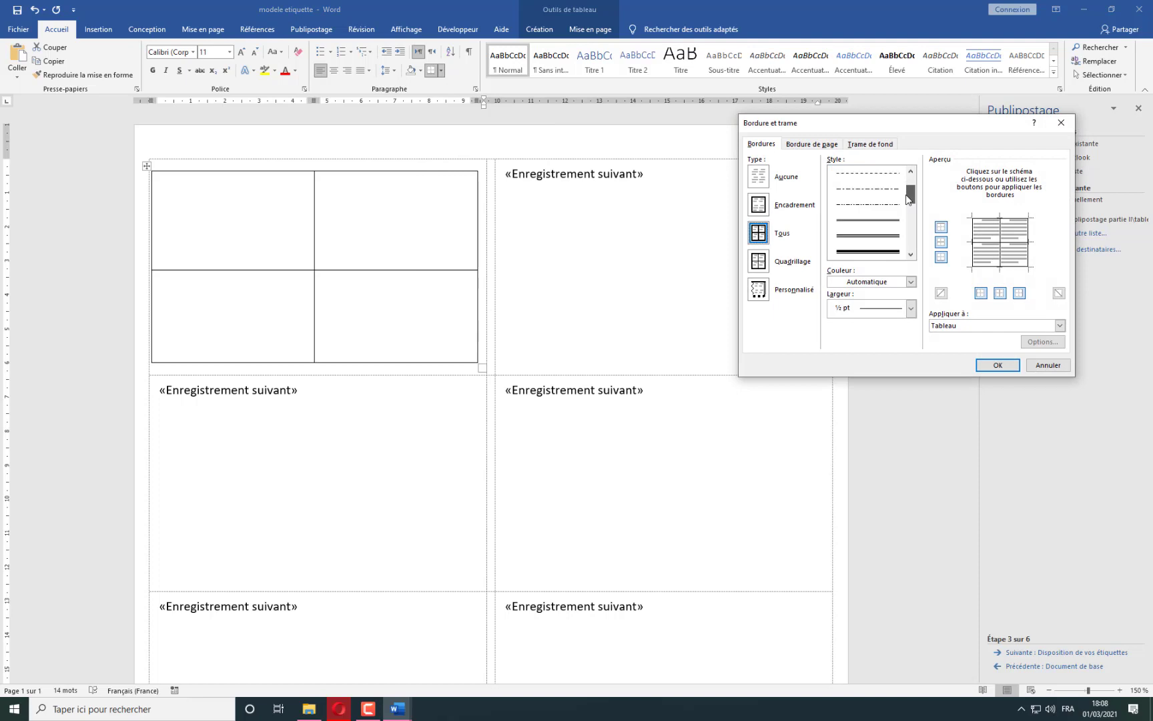
left_click(867, 252)
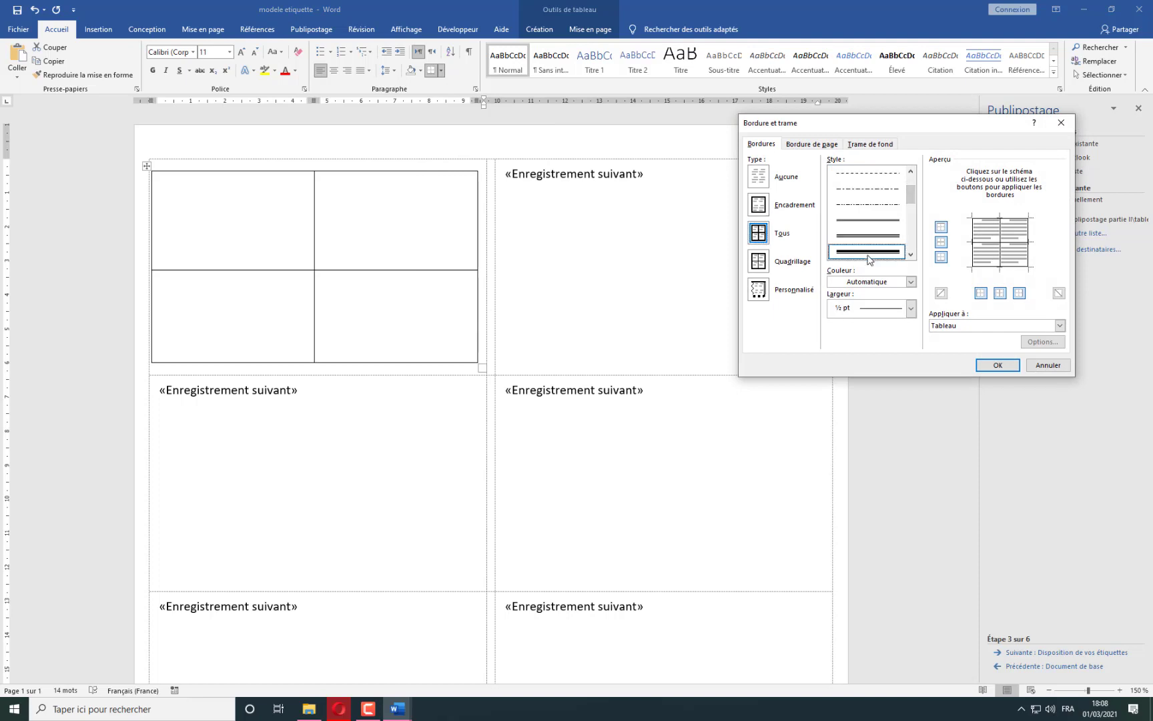
left_click(911, 281)
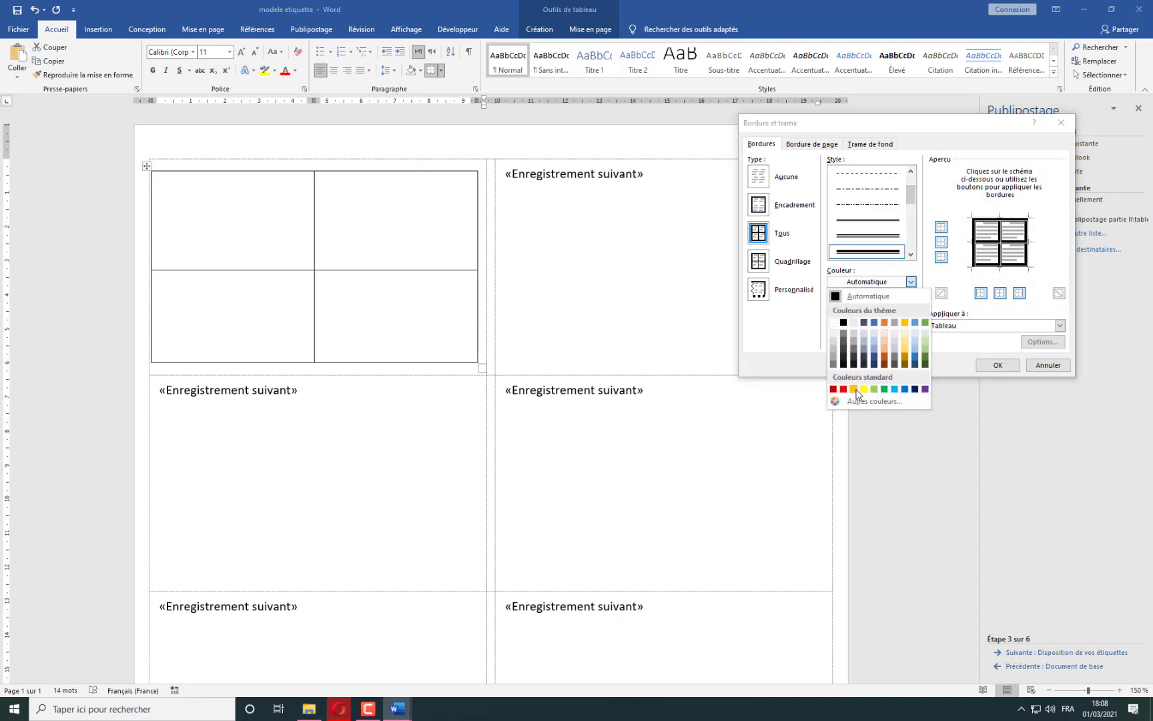
left_click(855, 390)
left_click(911, 308)
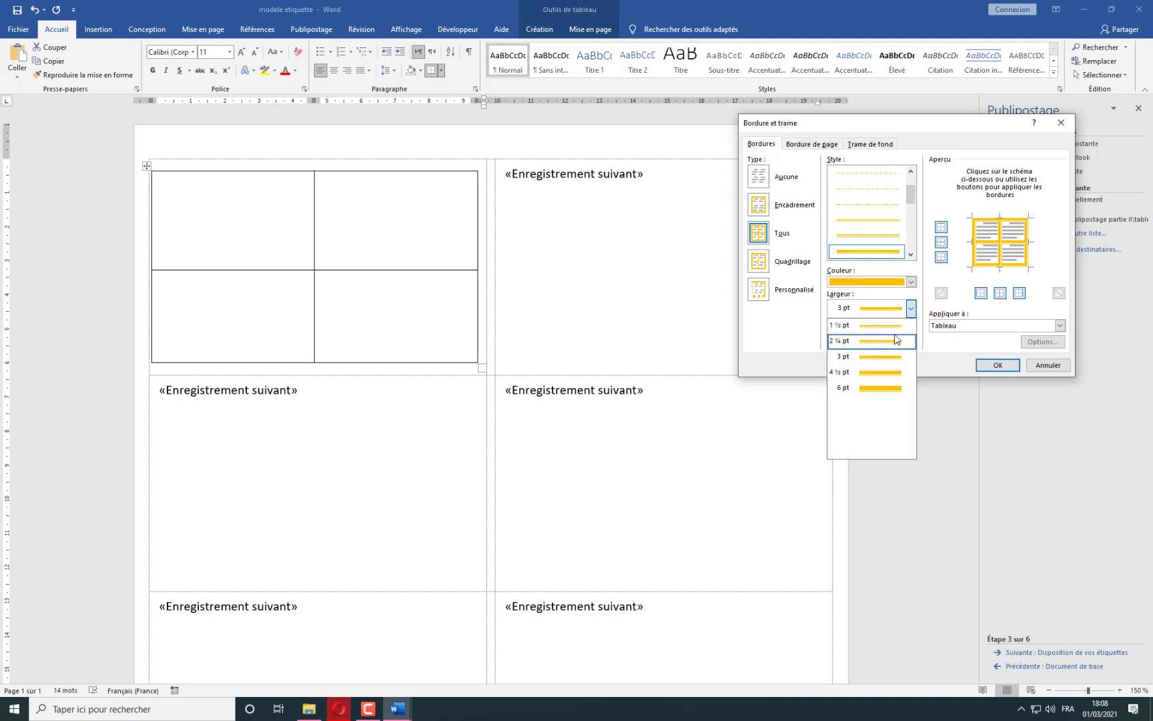
left_click(892, 326)
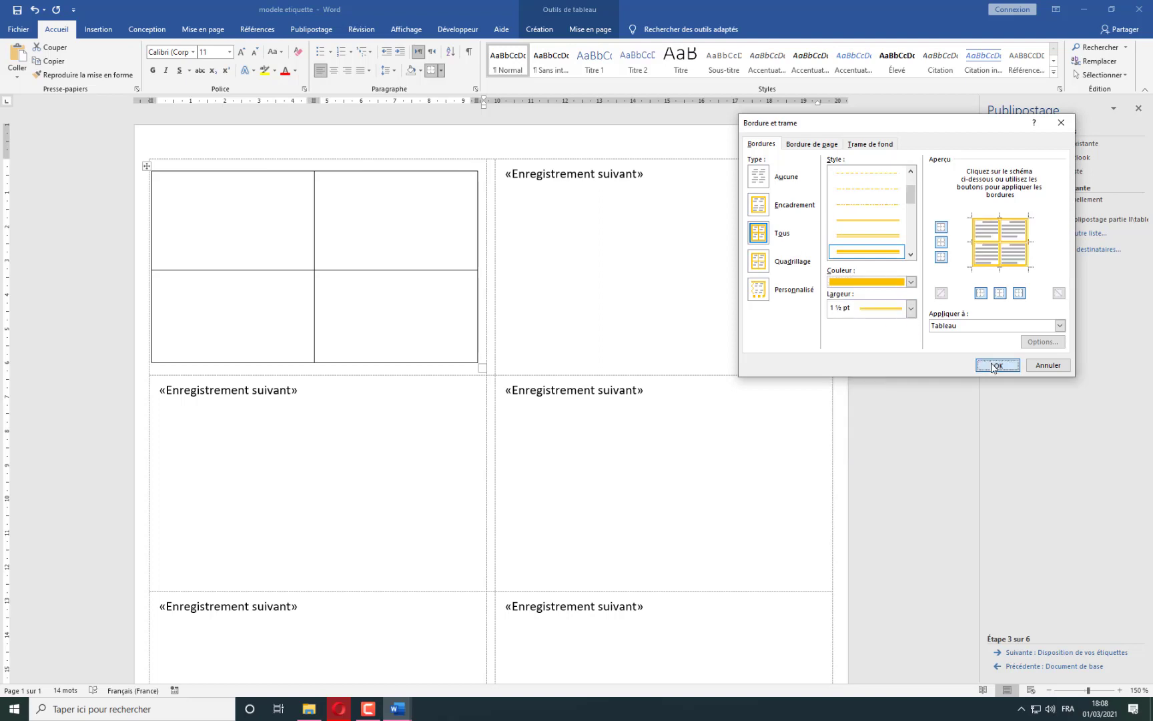
left_click(994, 365)
left_click(508, 312)
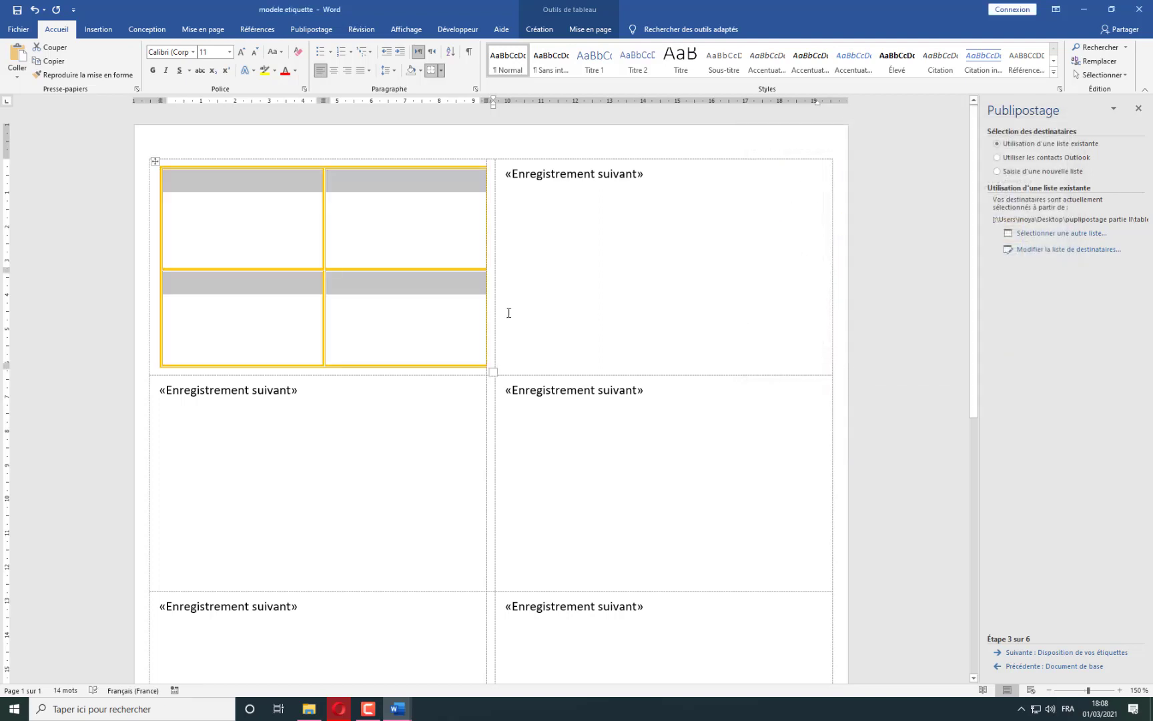
Set both columns of the bordered nested table to 4.6 cm wide.
left_click(450, 304)
left_click_drag(308, 212, 375, 298)
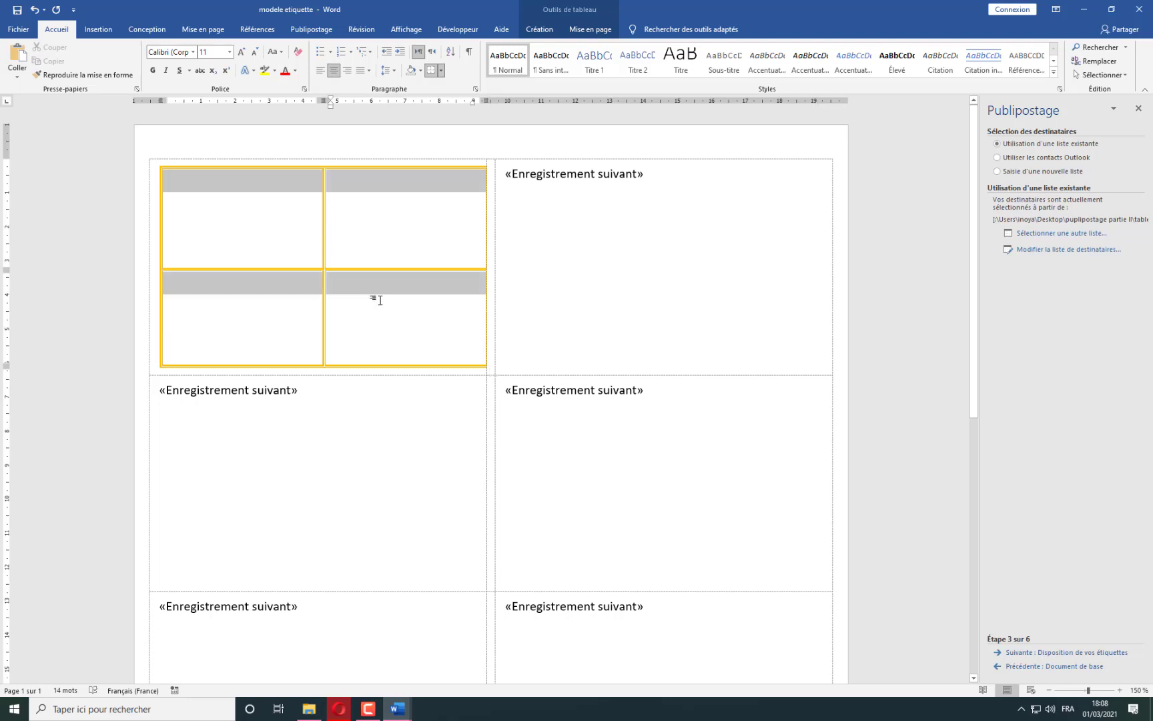
left_click(584, 31)
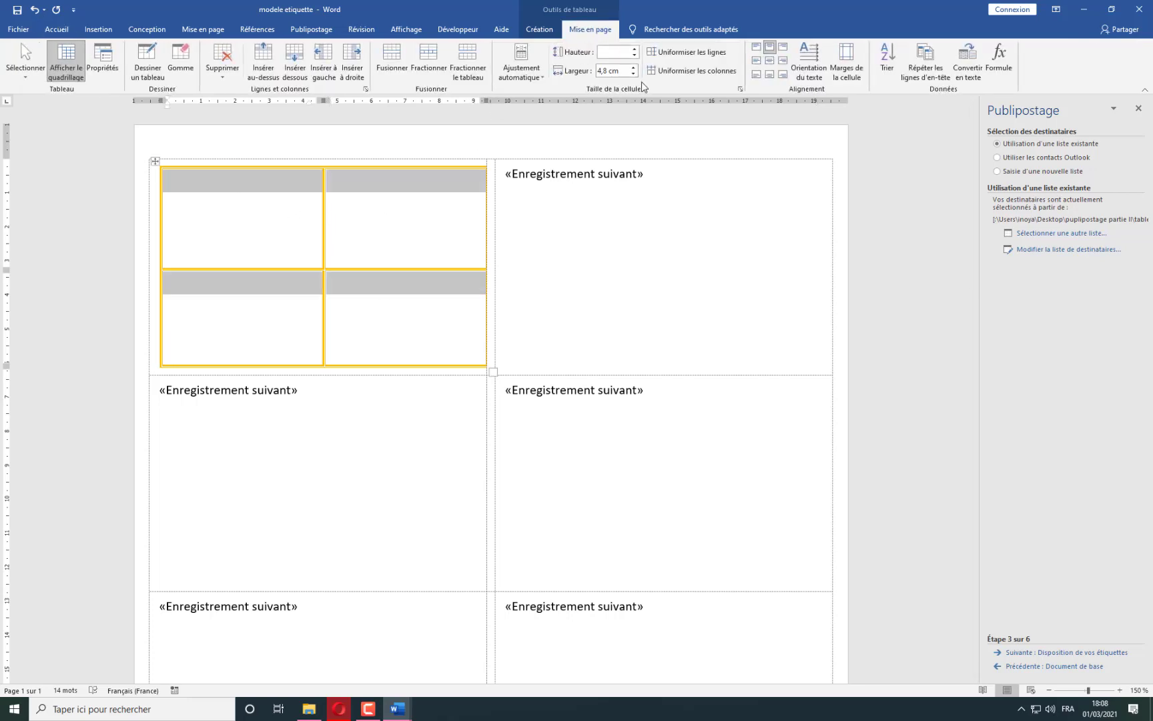
left_click(633, 75)
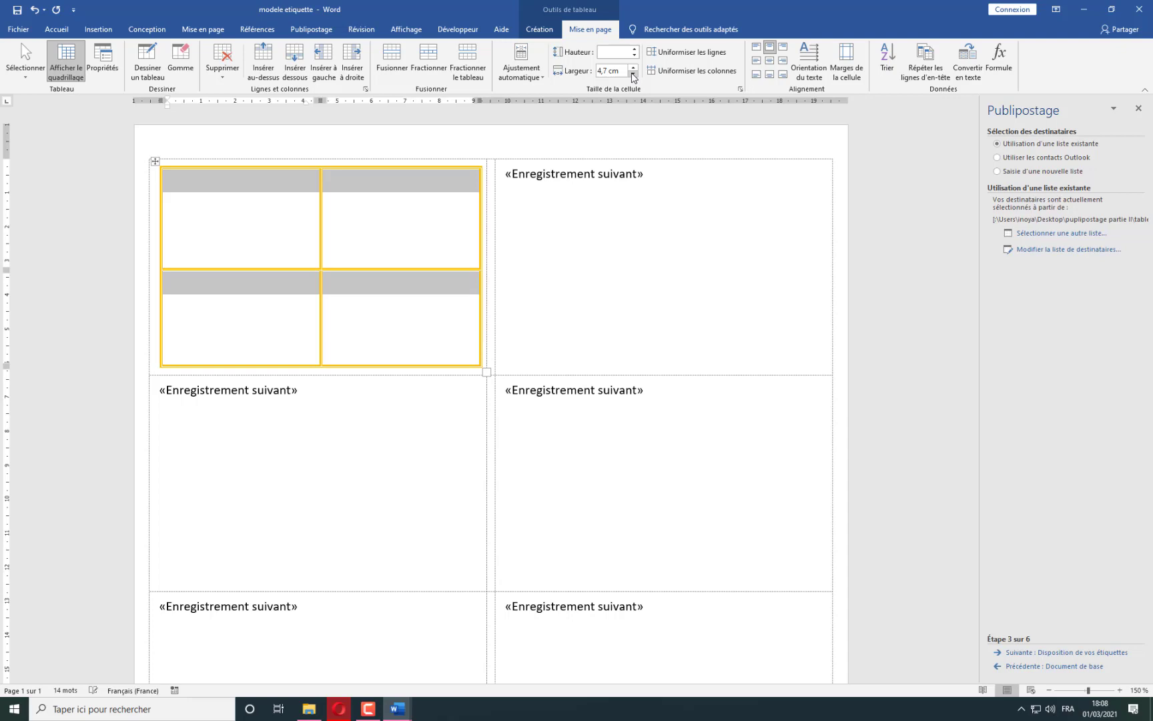
left_click(632, 75)
left_click(384, 233)
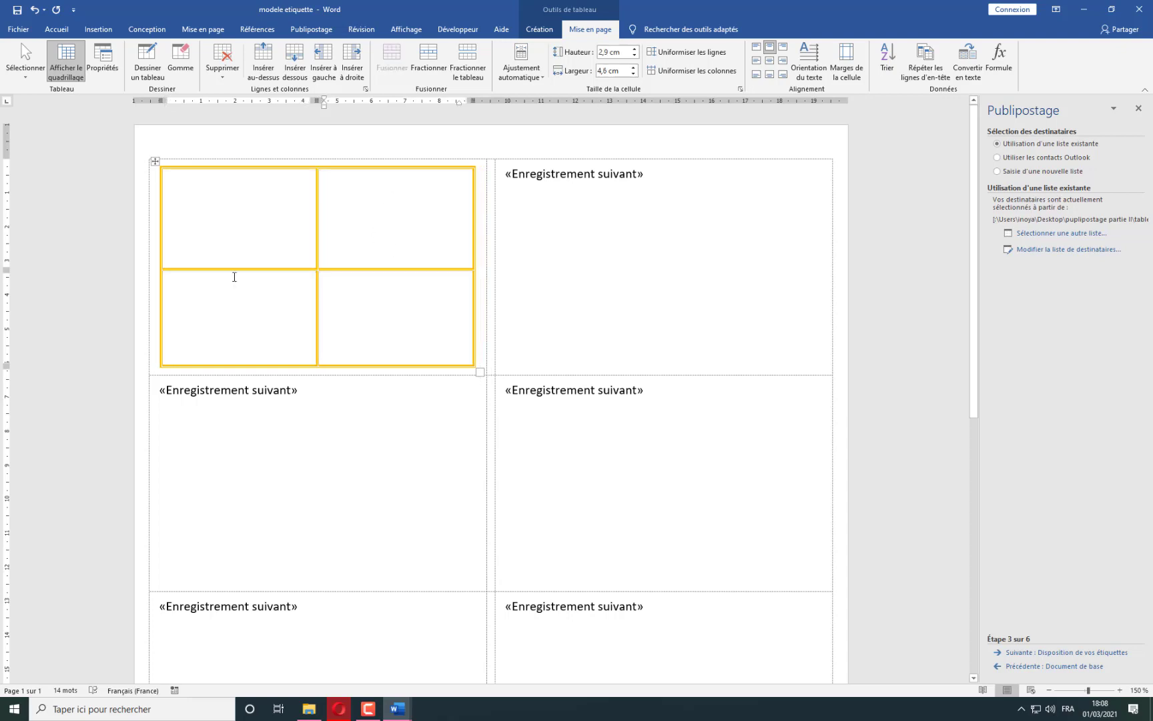
Centre the content of the two upper cells and the lower-right cell of the nested table vertically and horizontally.
left_click_drag(215, 197, 373, 217)
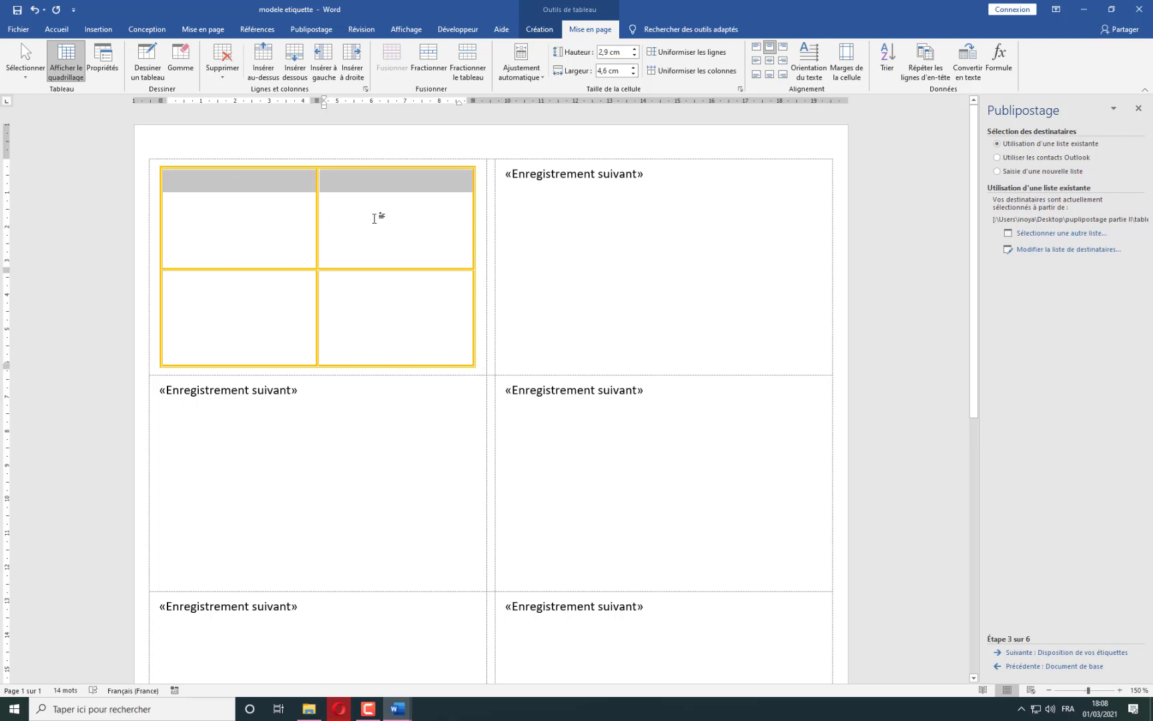
left_click(769, 62)
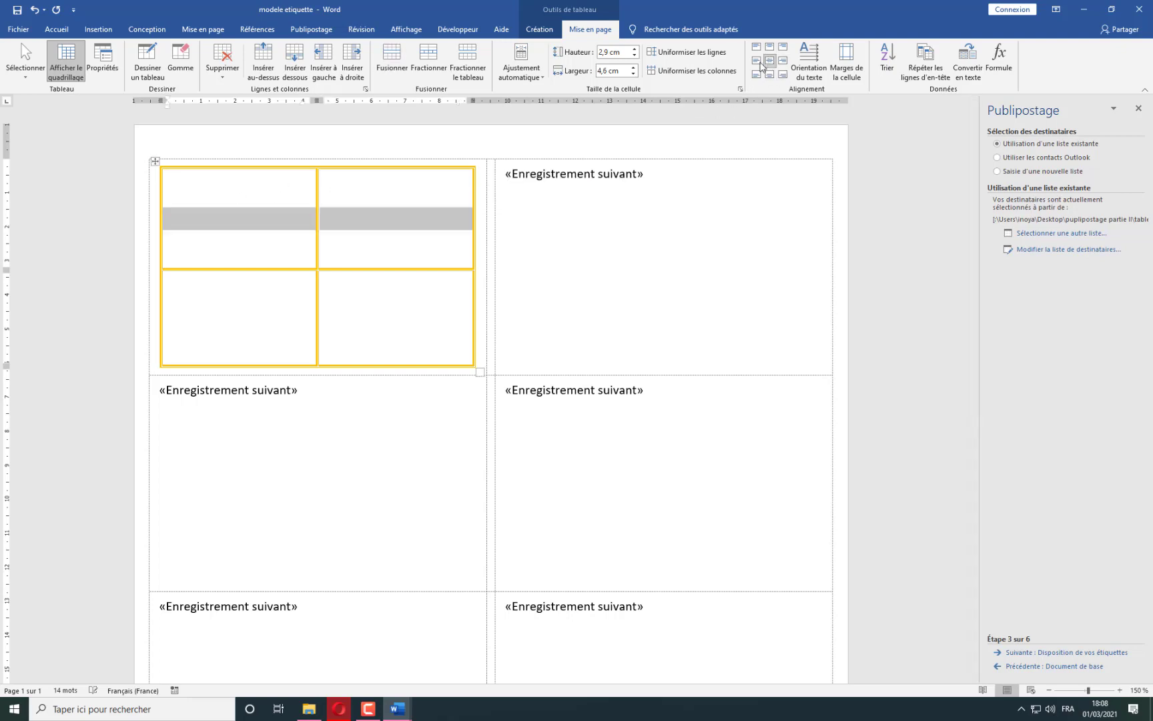
left_click(388, 305)
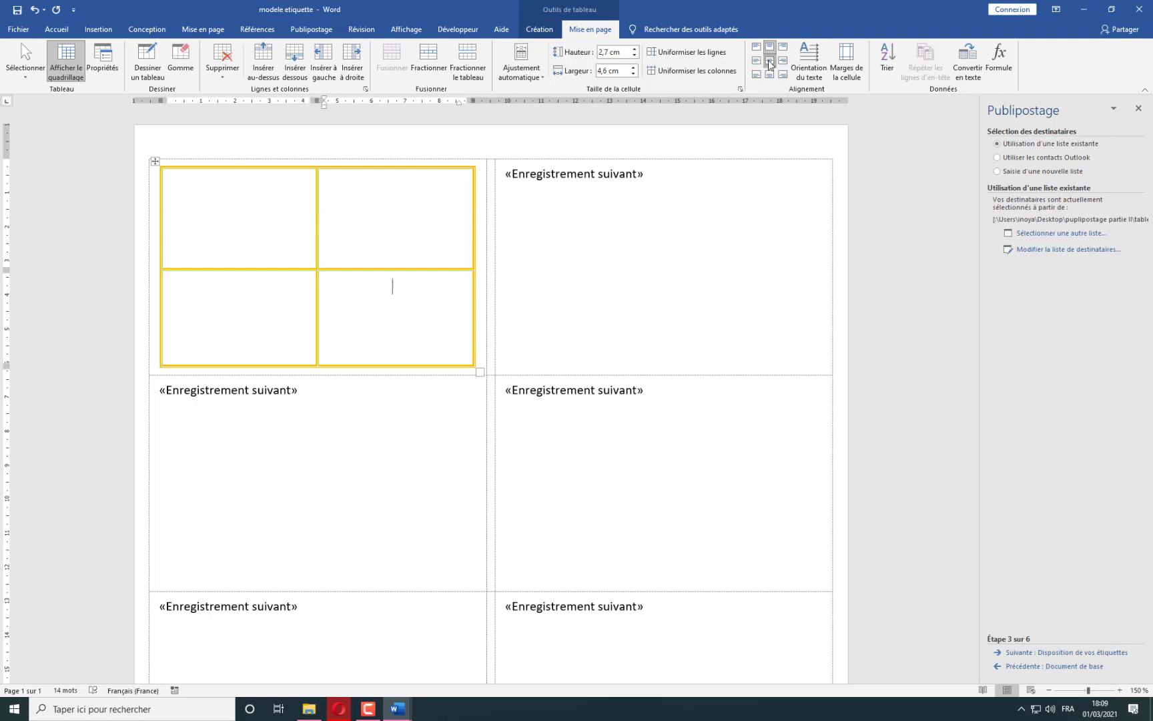
Align the content of the nested table's lower-left cell to the left and vertically centred.
left_click(192, 288)
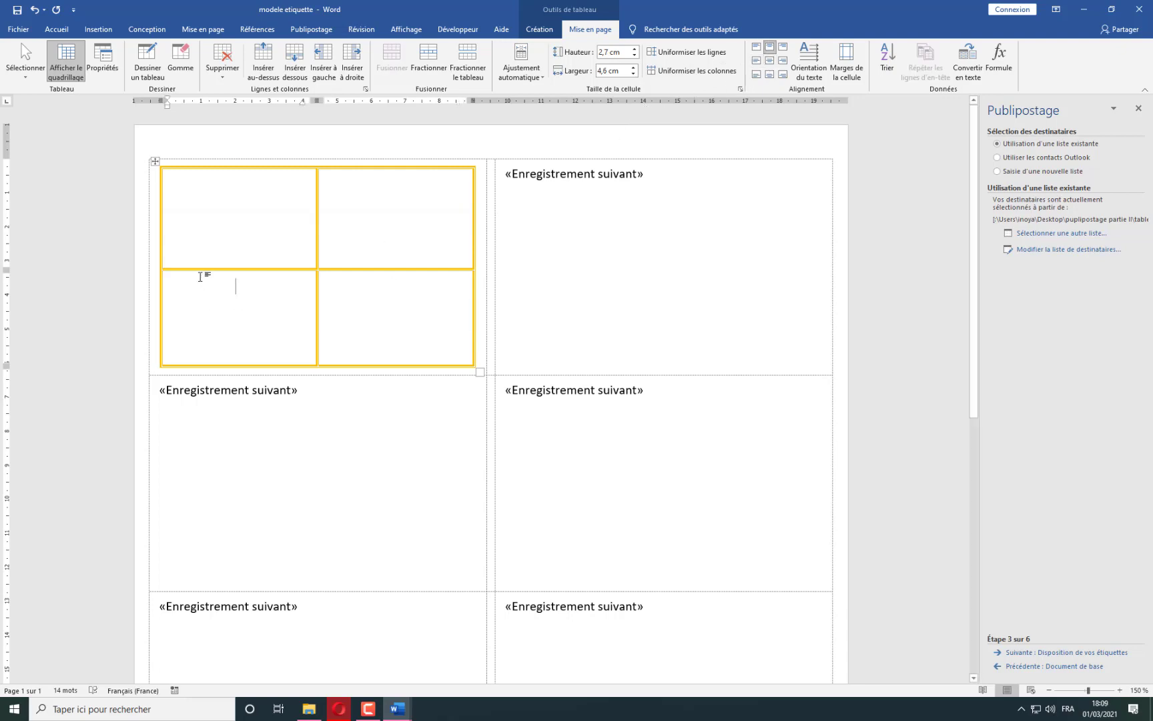
left_click(756, 50)
left_click(756, 62)
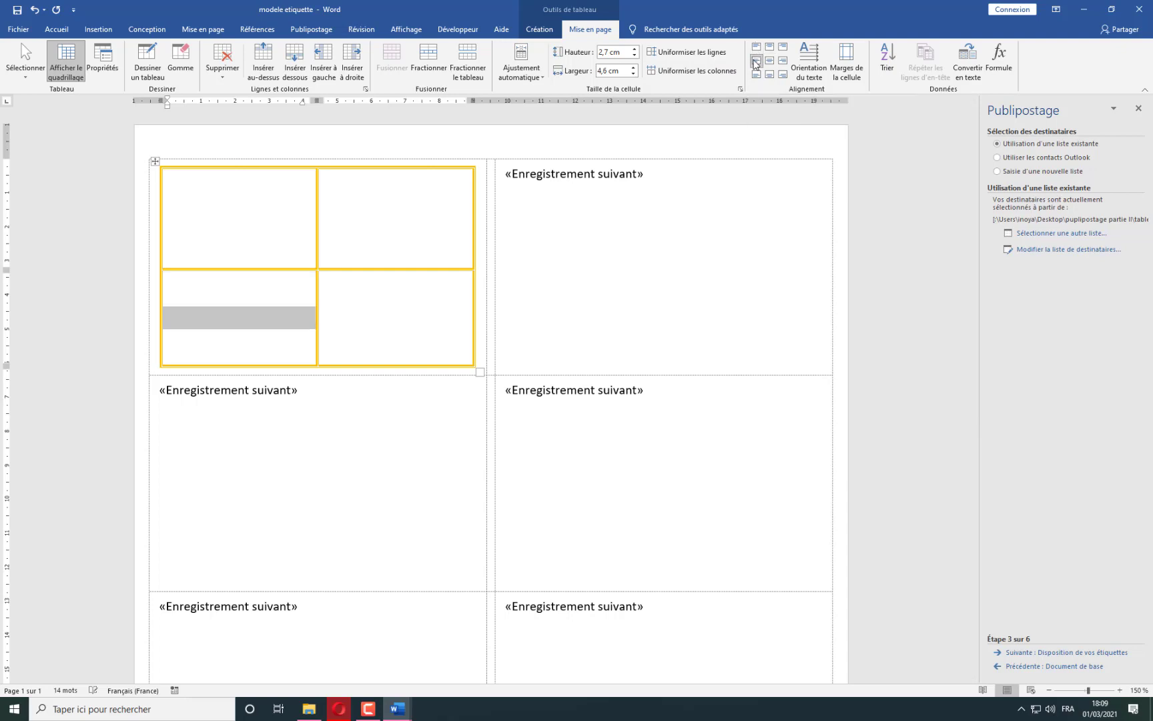
Enter Profession in the nested table's upper-right cell and N° in the lower-right cell.
left_click(378, 225)
type("Profession")
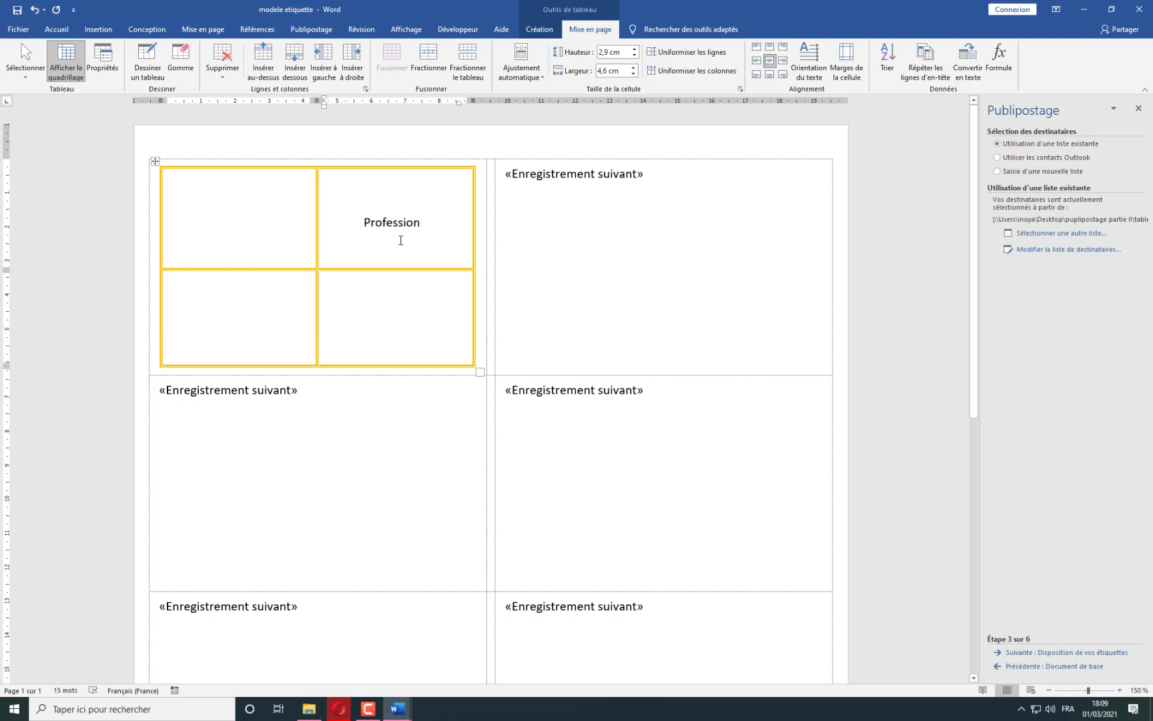
left_click(397, 323)
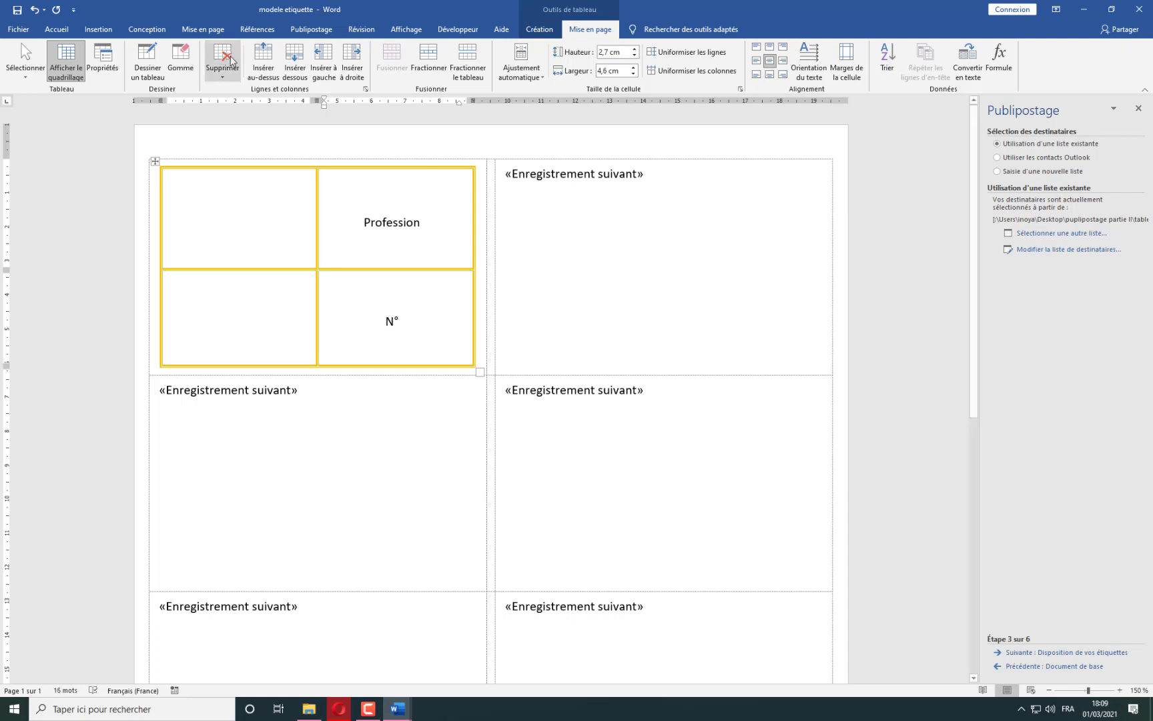
Enter Image in the nested table's upper-left cell and the lines Nom, Date Naissance, N Tél and Adresse in the lower-left cell.
left_click(250, 231)
type("Image")
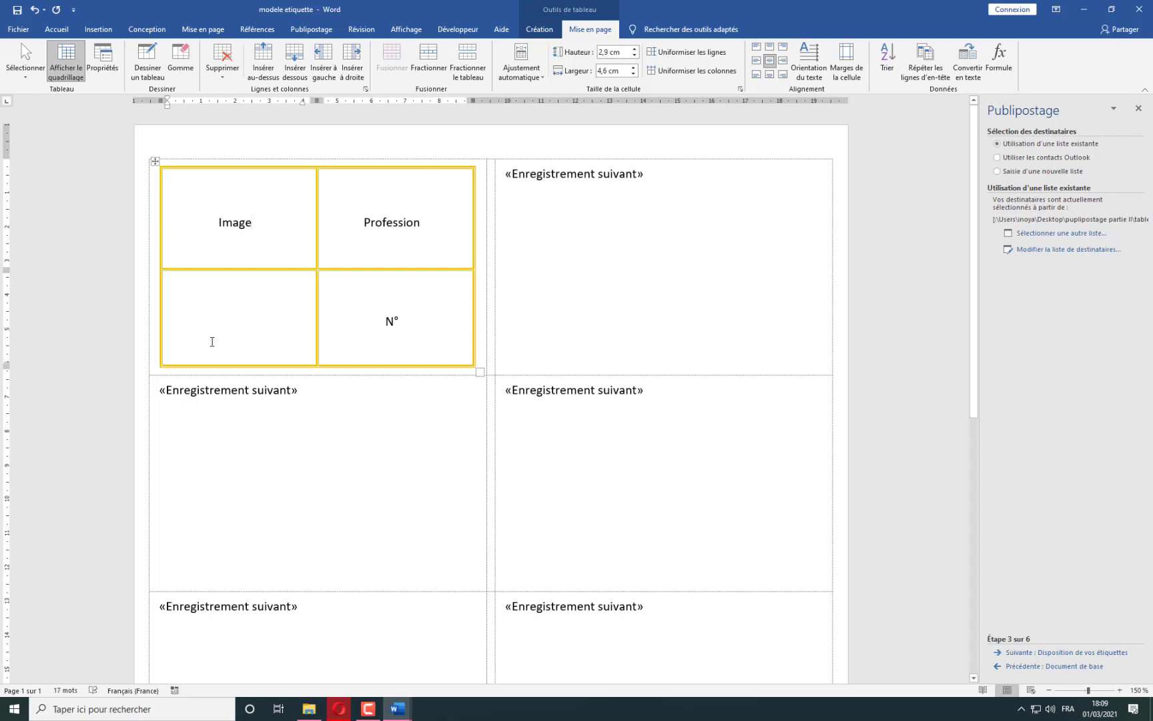
left_click(190, 284)
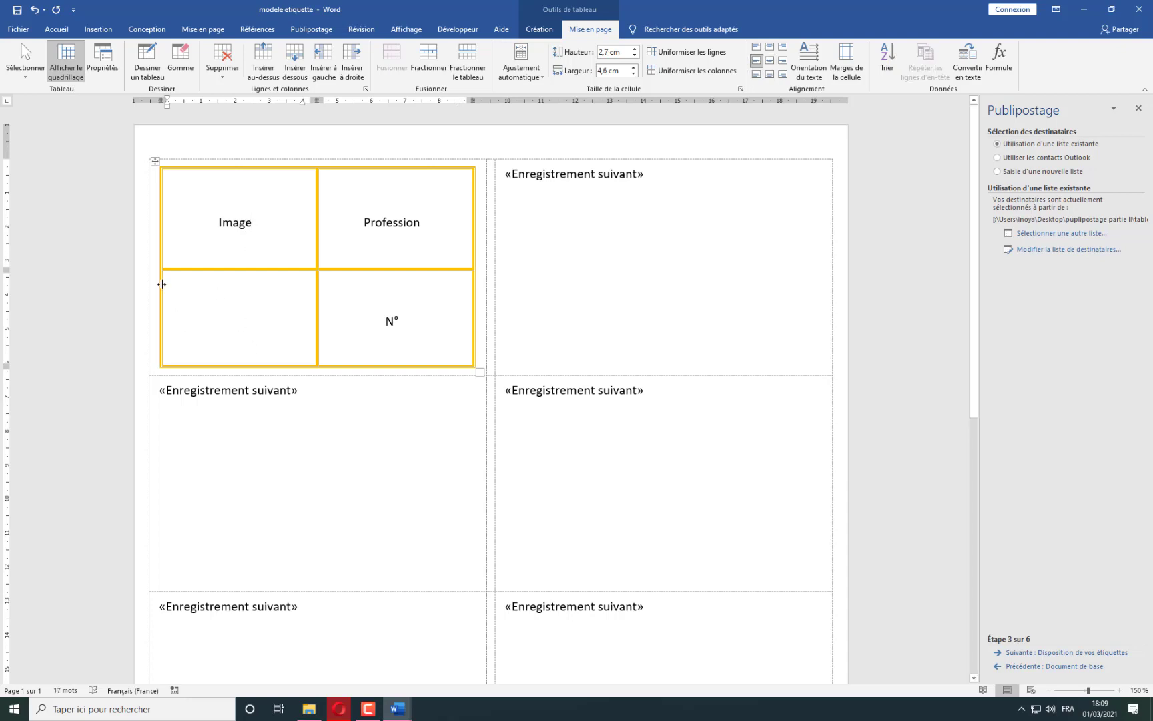
type("Nom")
key("Return")
type("Date Naissance")
key("Return")
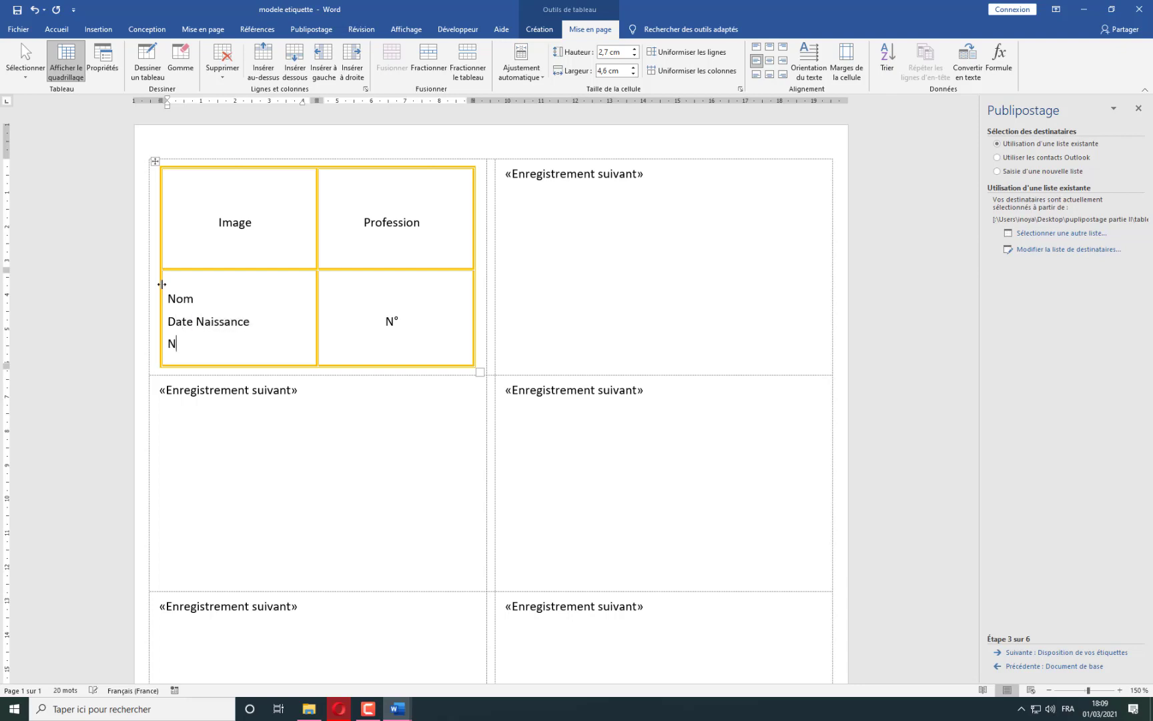
type("N Tél")
key("Return")
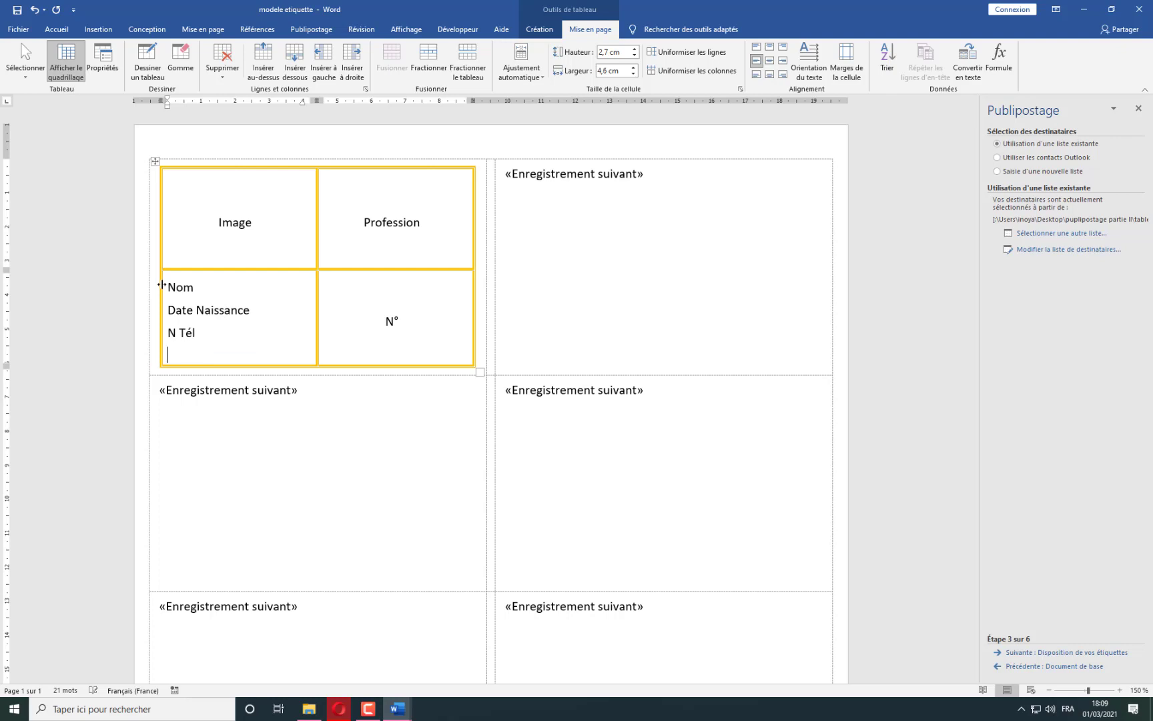
type("Adres")
Remove the space before the paragraphs for the four text lines in the nested table's lower-left cell.
left_click_drag(212, 353, 164, 279)
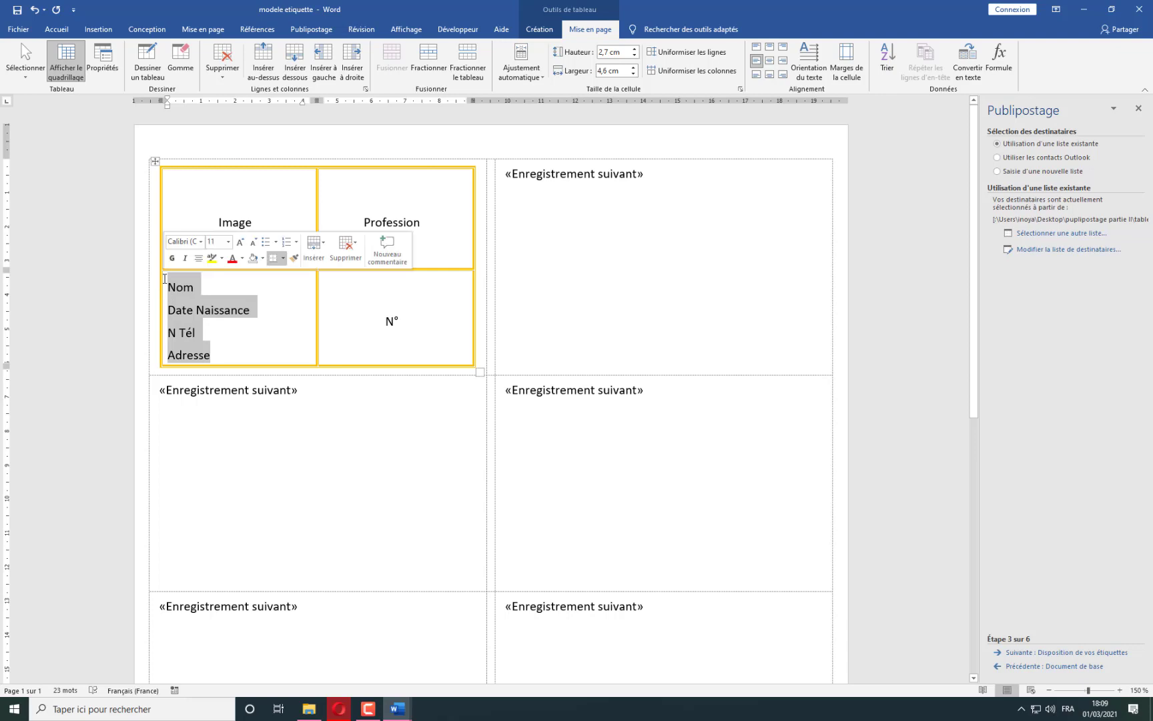
left_click(63, 30)
left_click(391, 74)
left_click(391, 74)
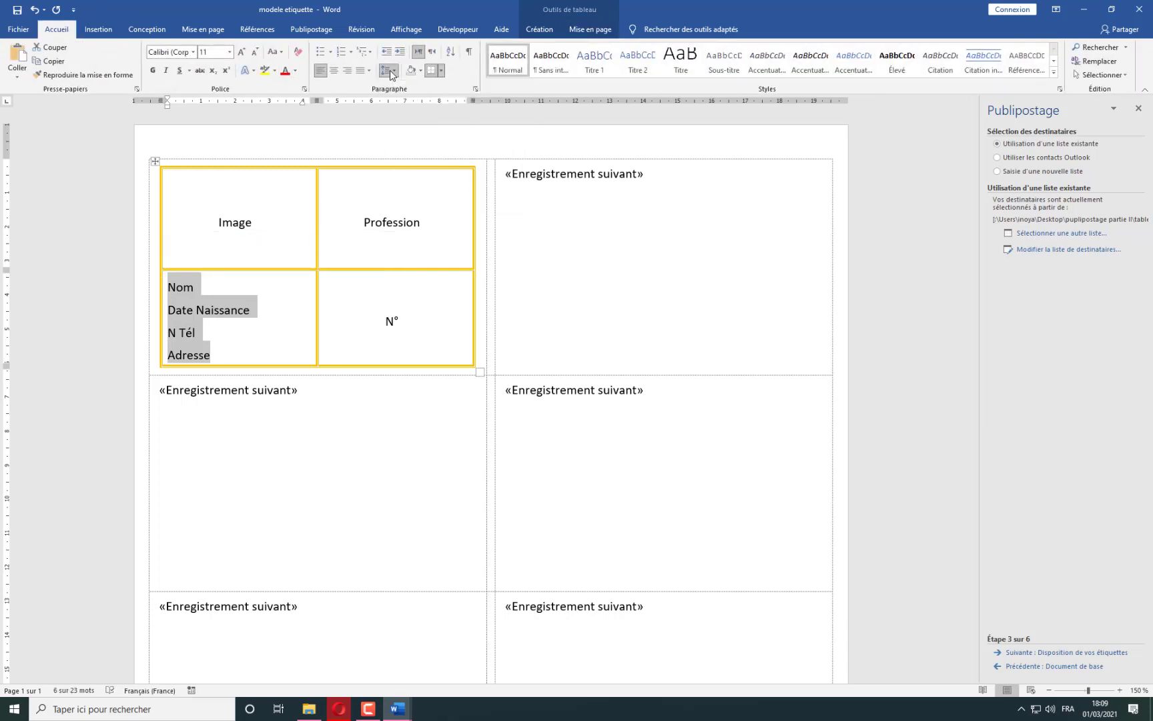
left_click(391, 74)
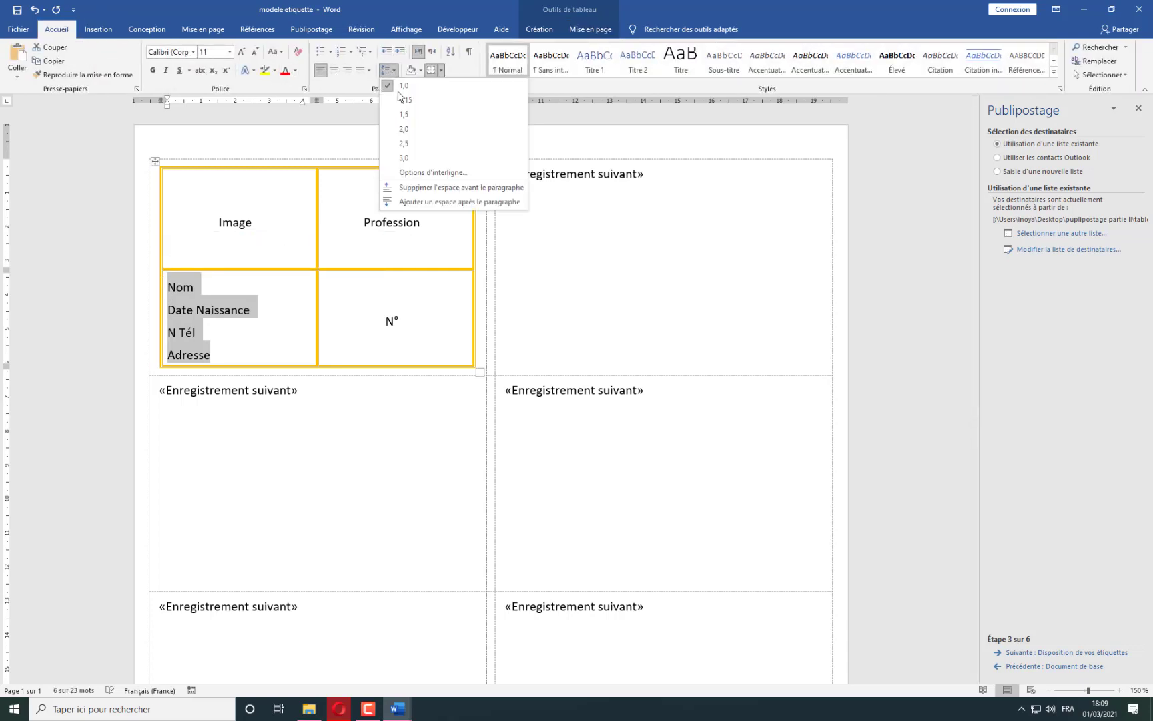
left_click(418, 190)
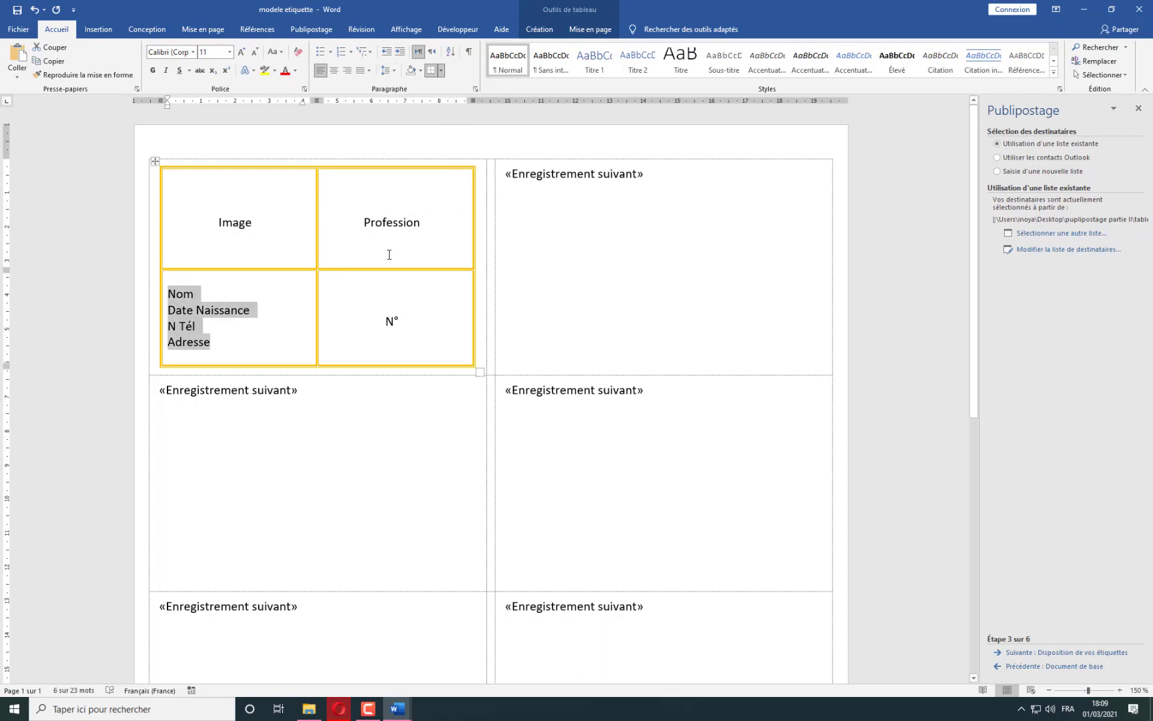
Replace the Profession text with the Profession merge field and the N° text with the NInscription merge field.
double_click(387, 223)
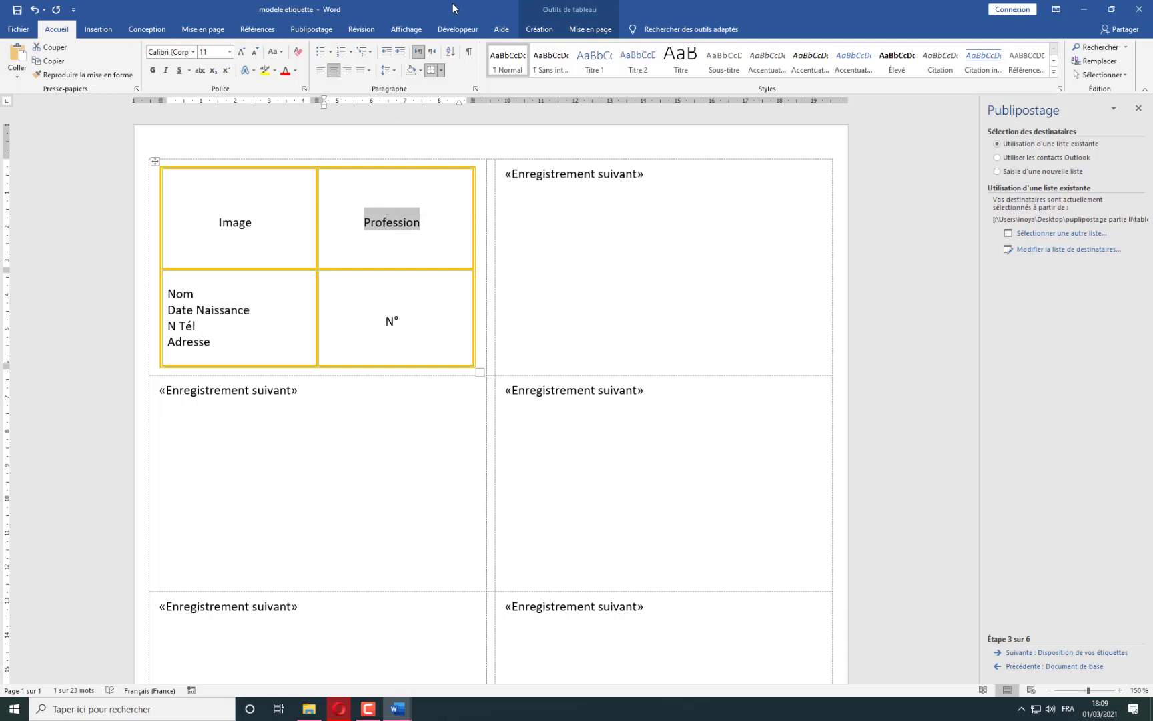
left_click(325, 31)
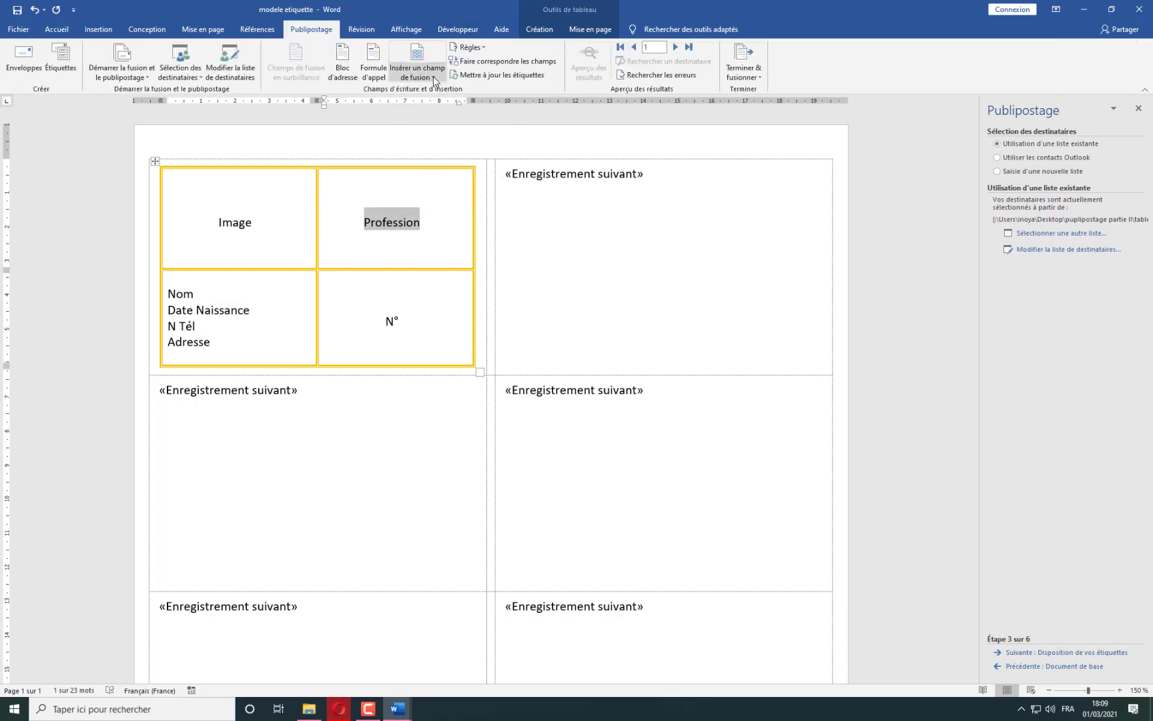
left_click(433, 75)
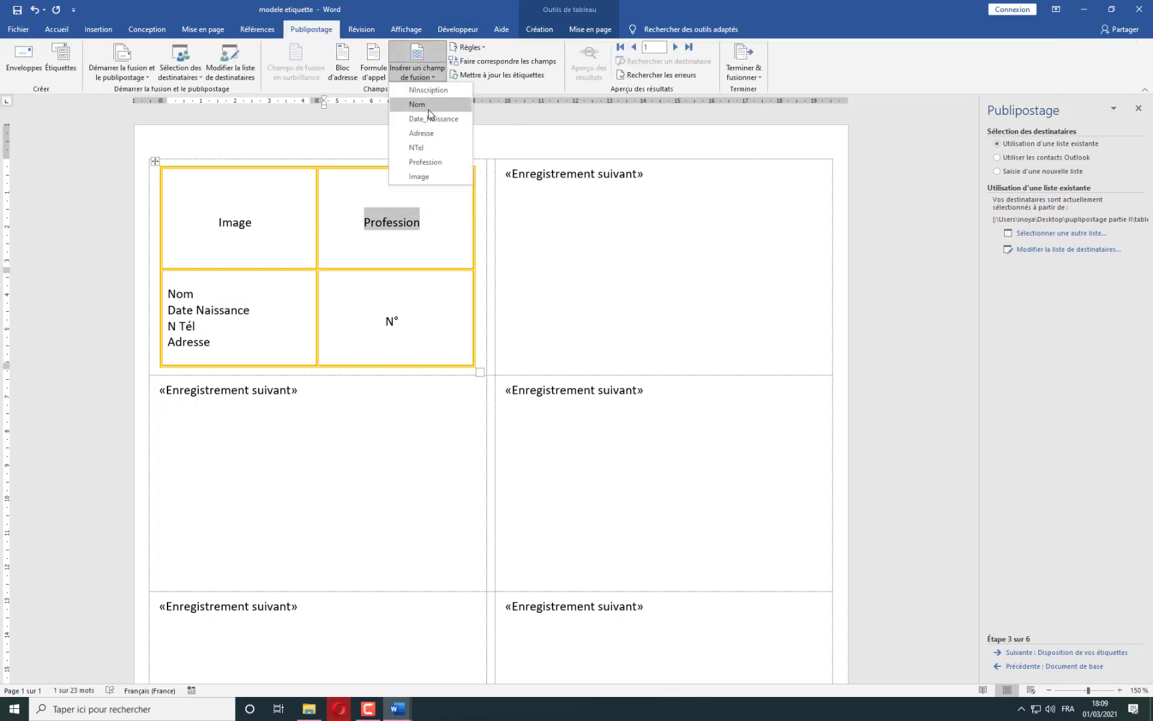
left_click(427, 163)
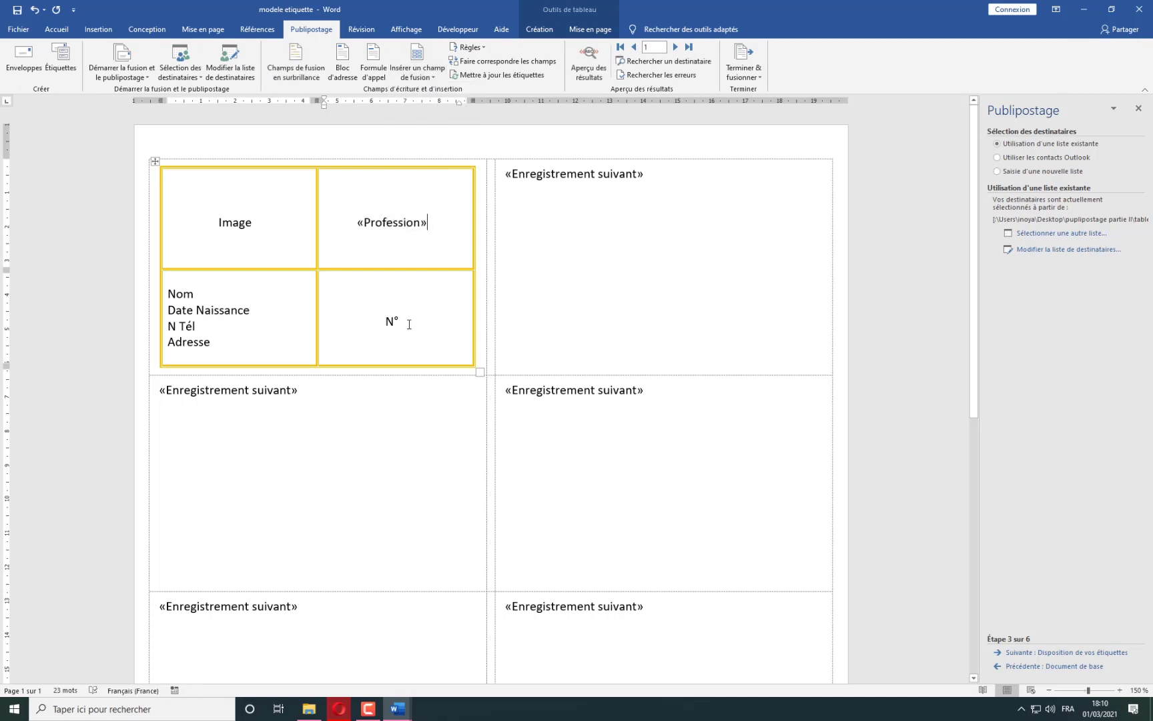
left_click_drag(409, 325, 385, 312)
left_click(419, 77)
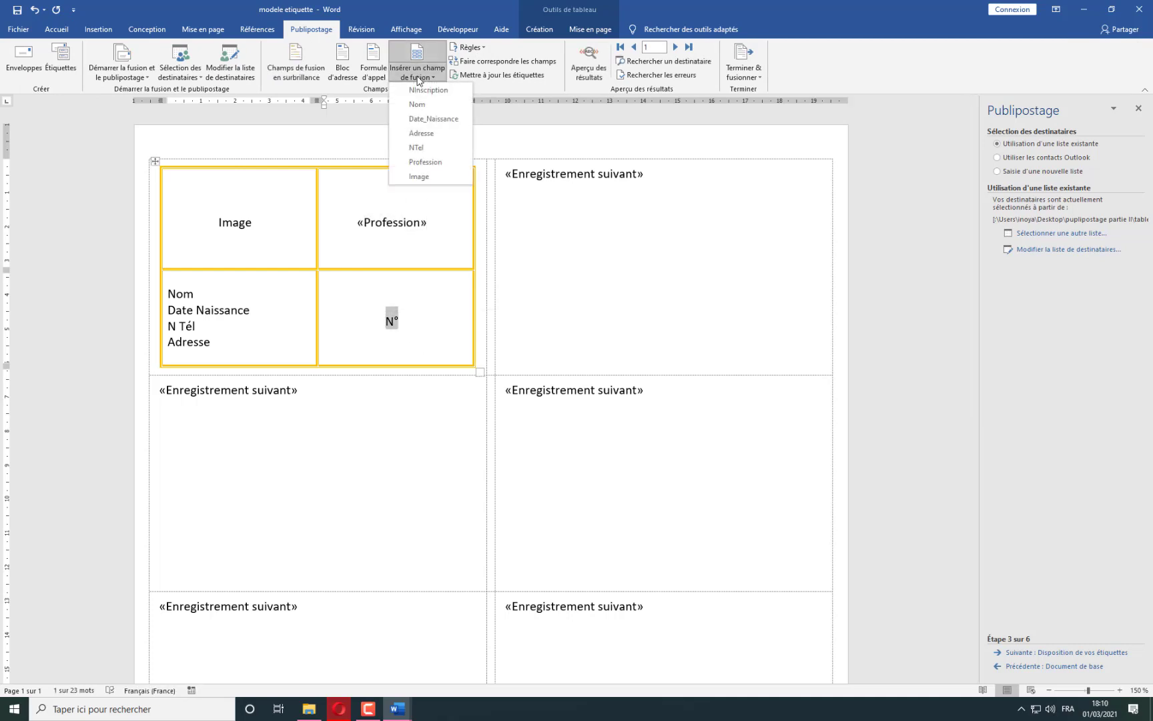
key("Escape")
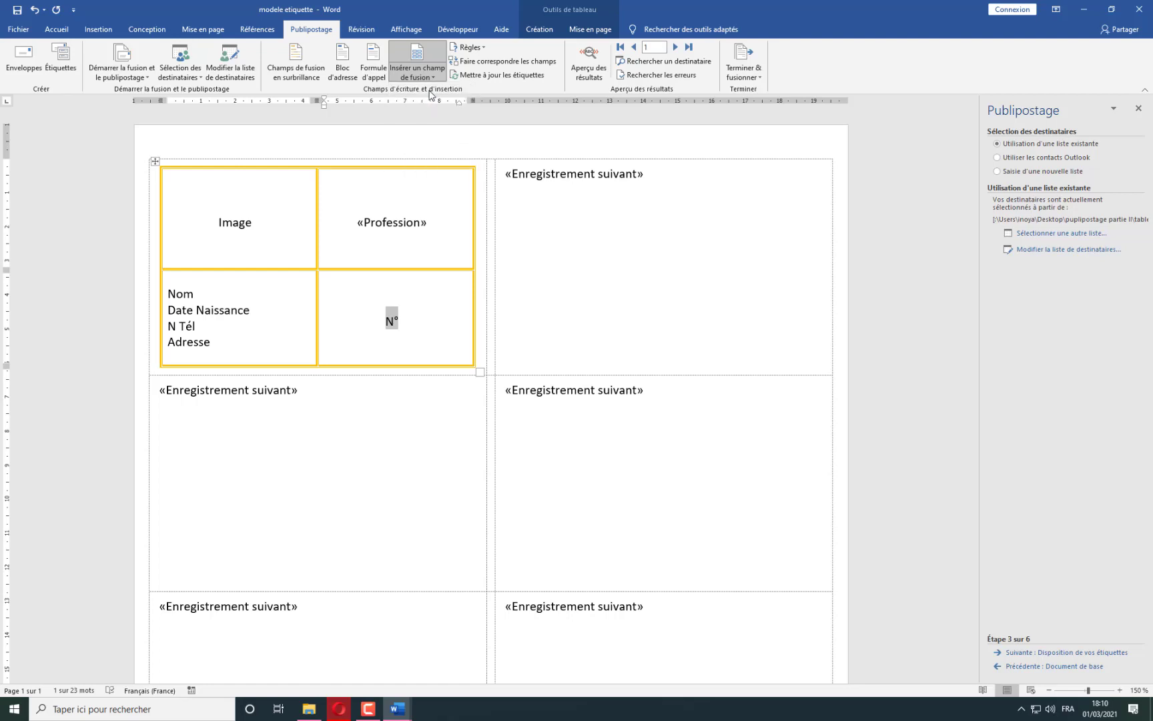
Replace the Nom and Date Naissance lines with the Nom and Date_Naissance merge fields.
double_click(191, 292)
left_click(423, 77)
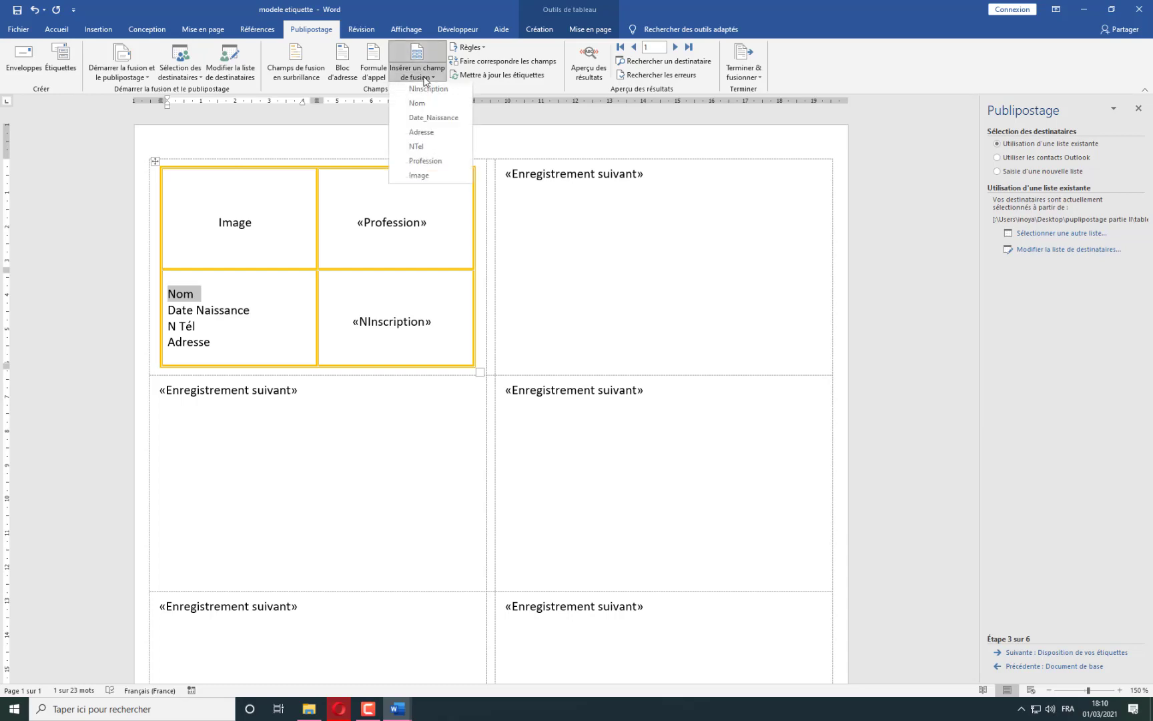
left_click(426, 109)
key("Return")
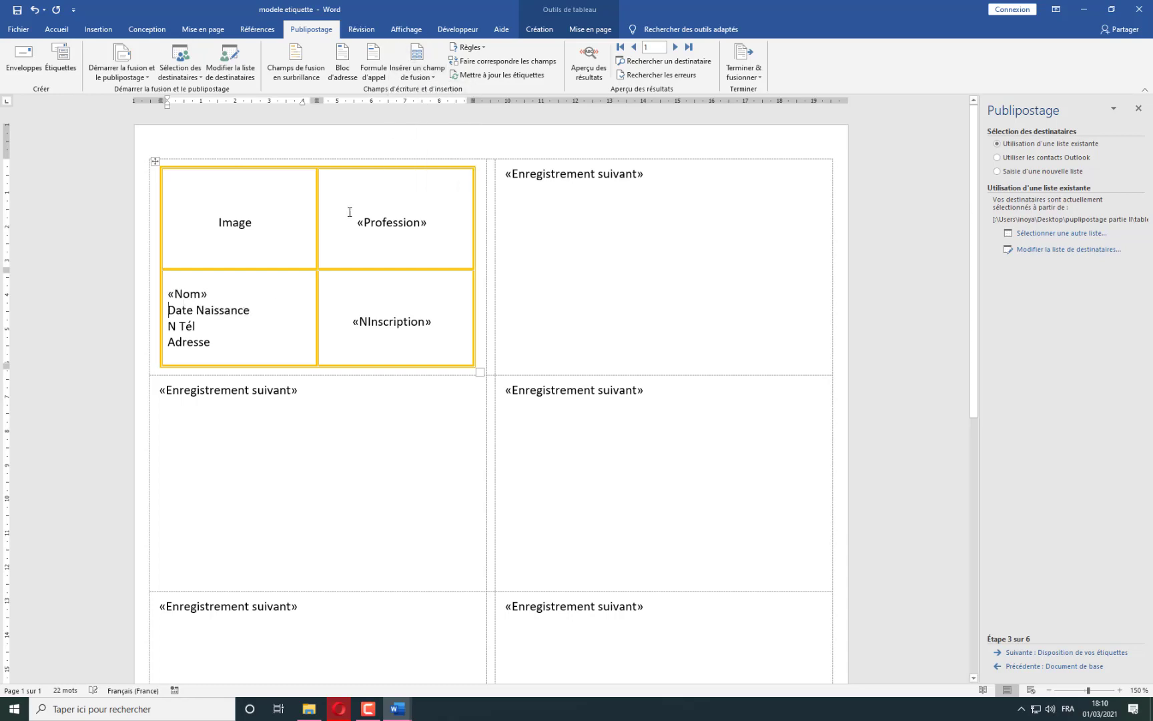
triple_click(218, 311)
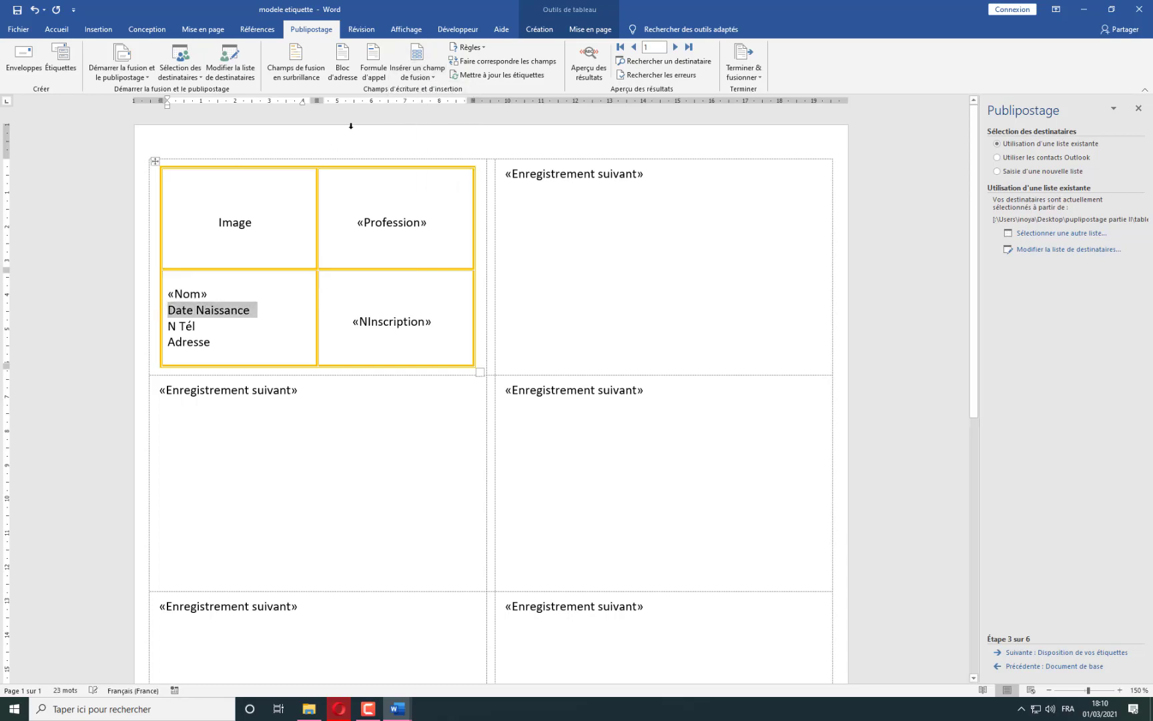
left_click(418, 73)
left_click(433, 119)
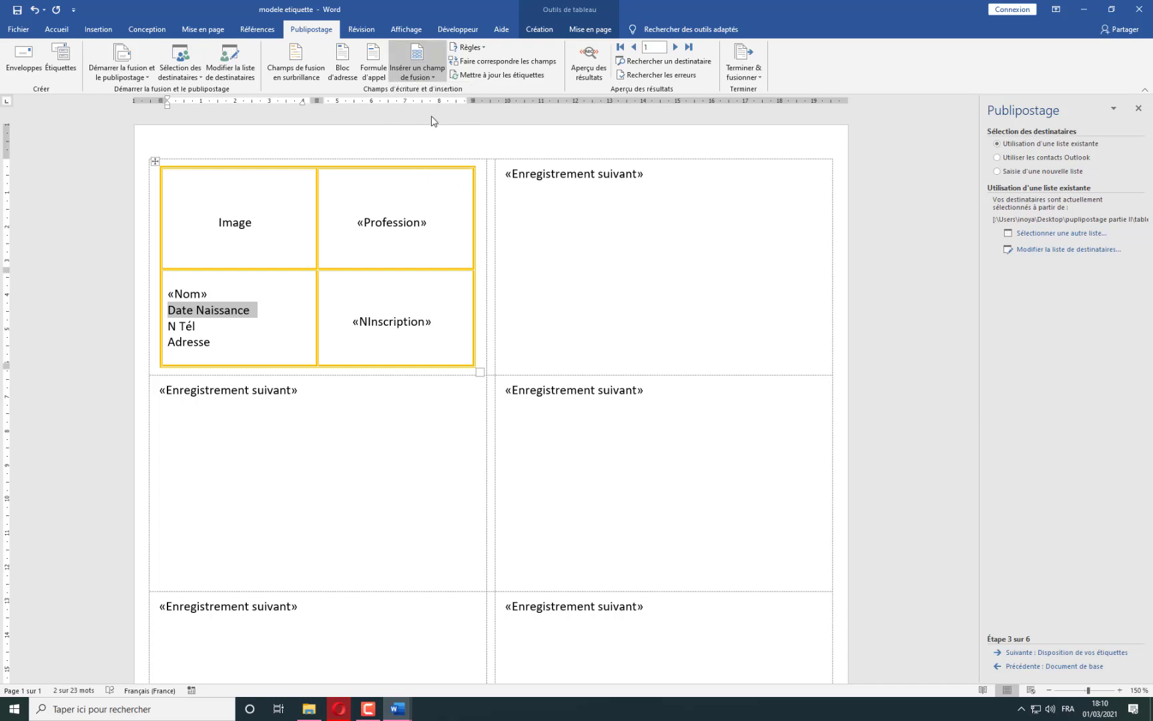
key("Return")
Replace the N Tél and Adresse lines with the NTel and Adresse merge fields.
triple_click(206, 328)
left_click(434, 78)
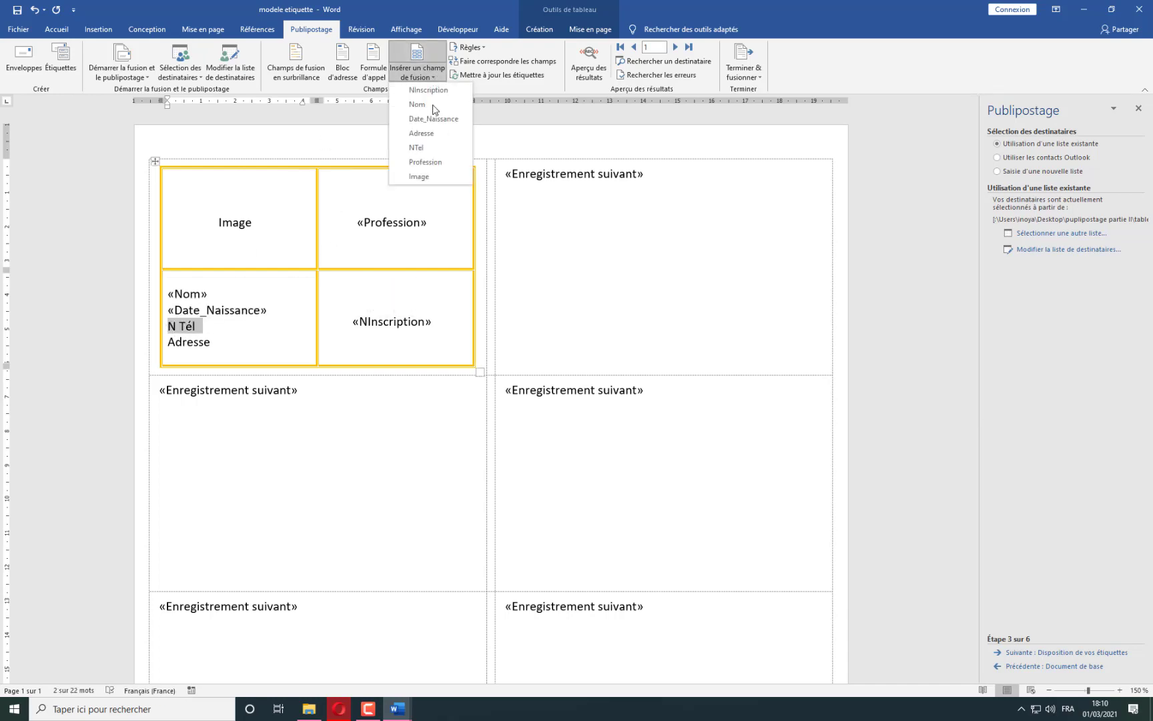
left_click(434, 148)
key("Return")
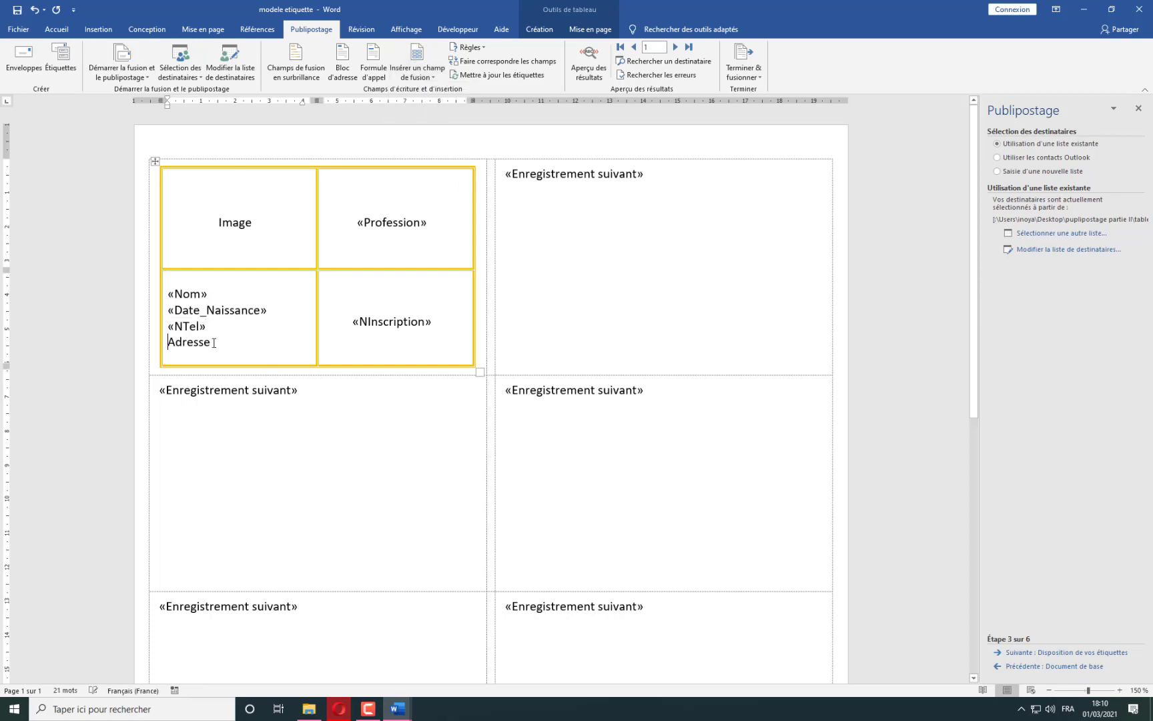
left_click_drag(212, 342, 166, 342)
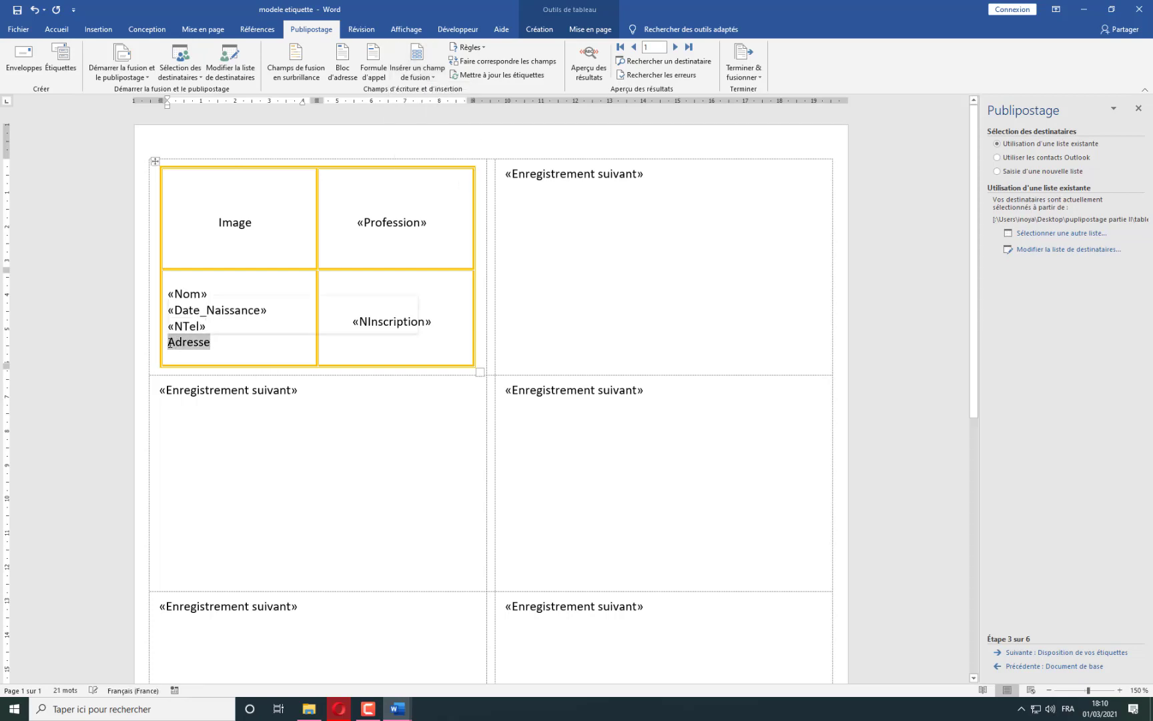
left_click(433, 77)
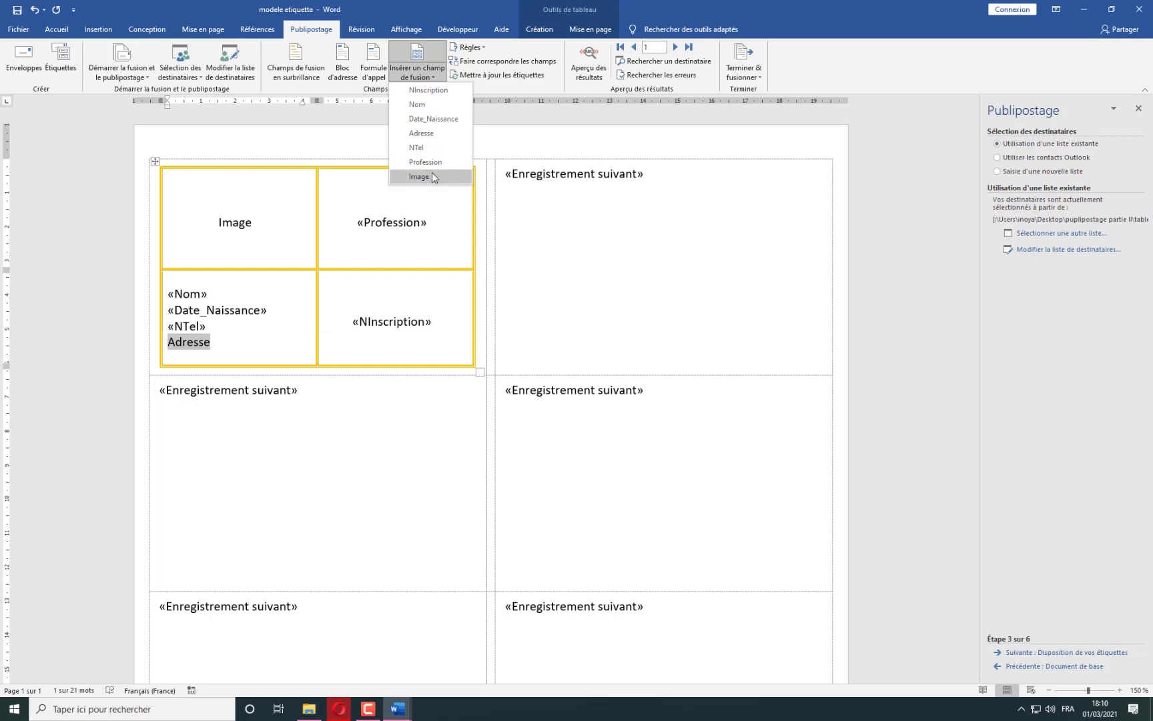
left_click(433, 133)
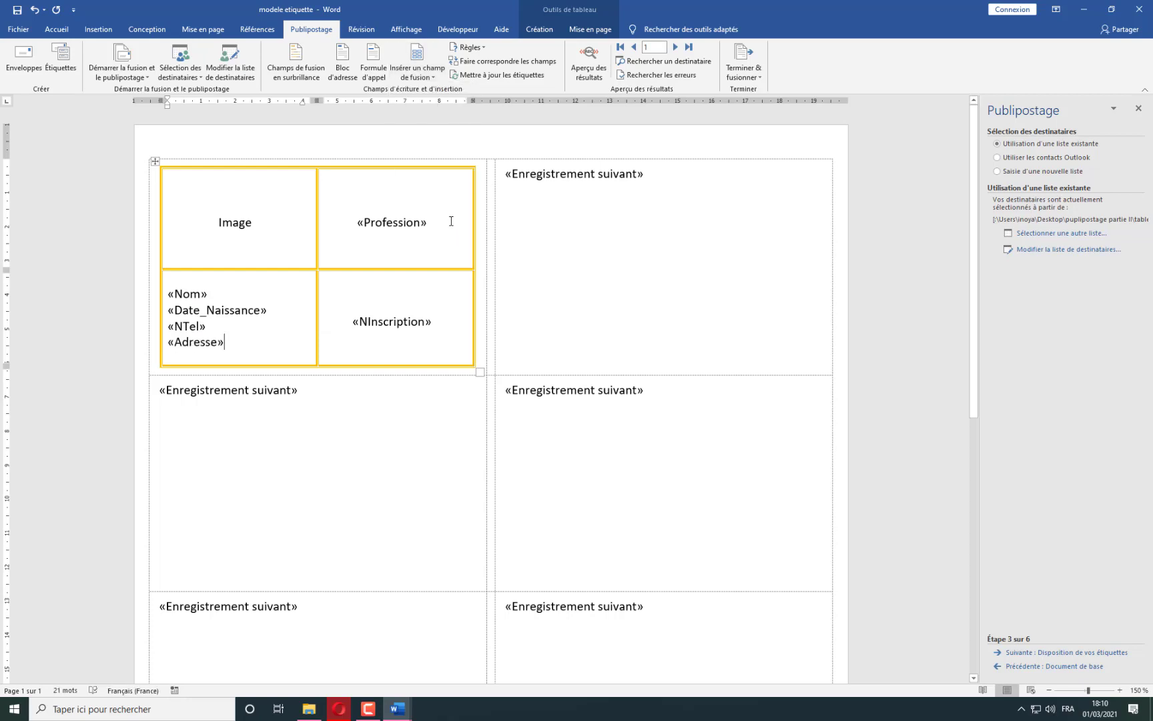
Format the Profession and NInscription fields in the Algerian font at 14 pt with the standard orange font colour.
left_click_drag(356, 221, 448, 327)
left_click(57, 29)
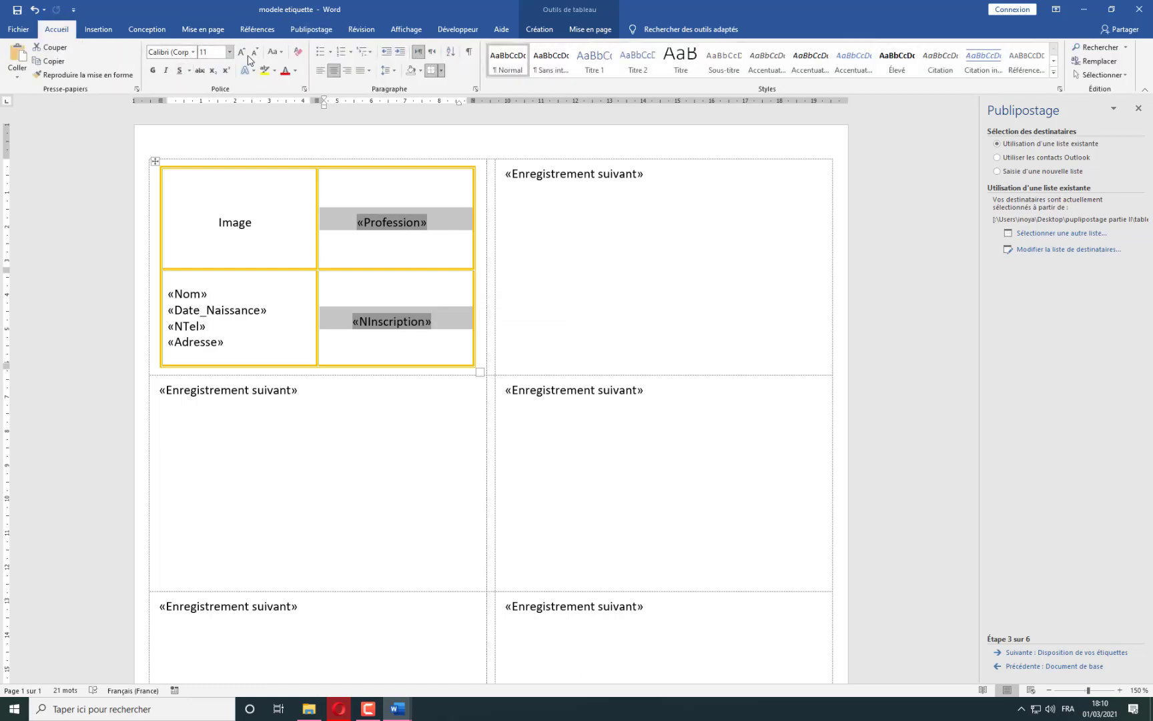
left_click(241, 54)
left_click(241, 53)
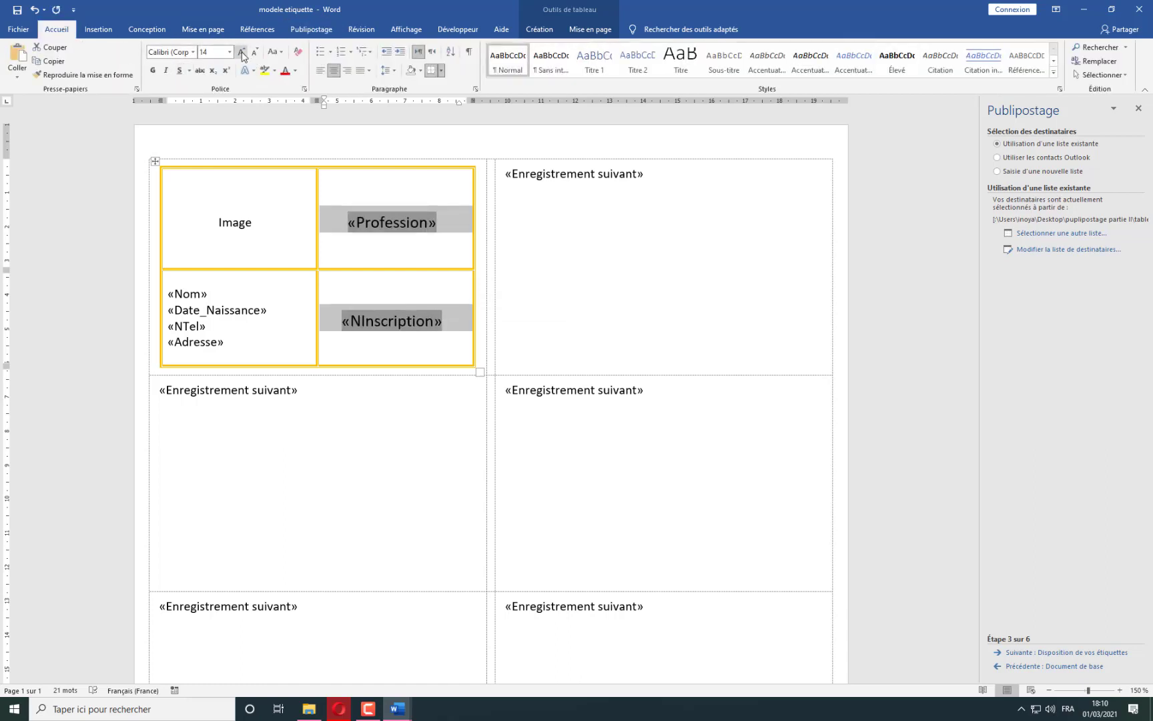
left_click(193, 52)
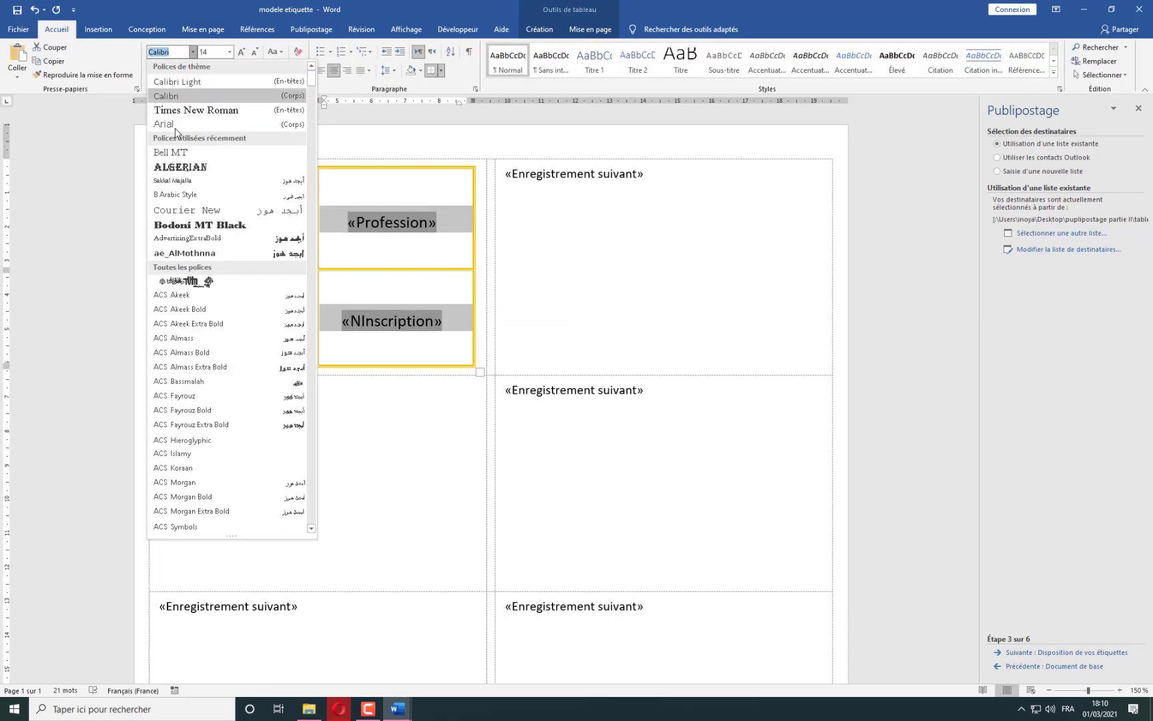
left_click(180, 167)
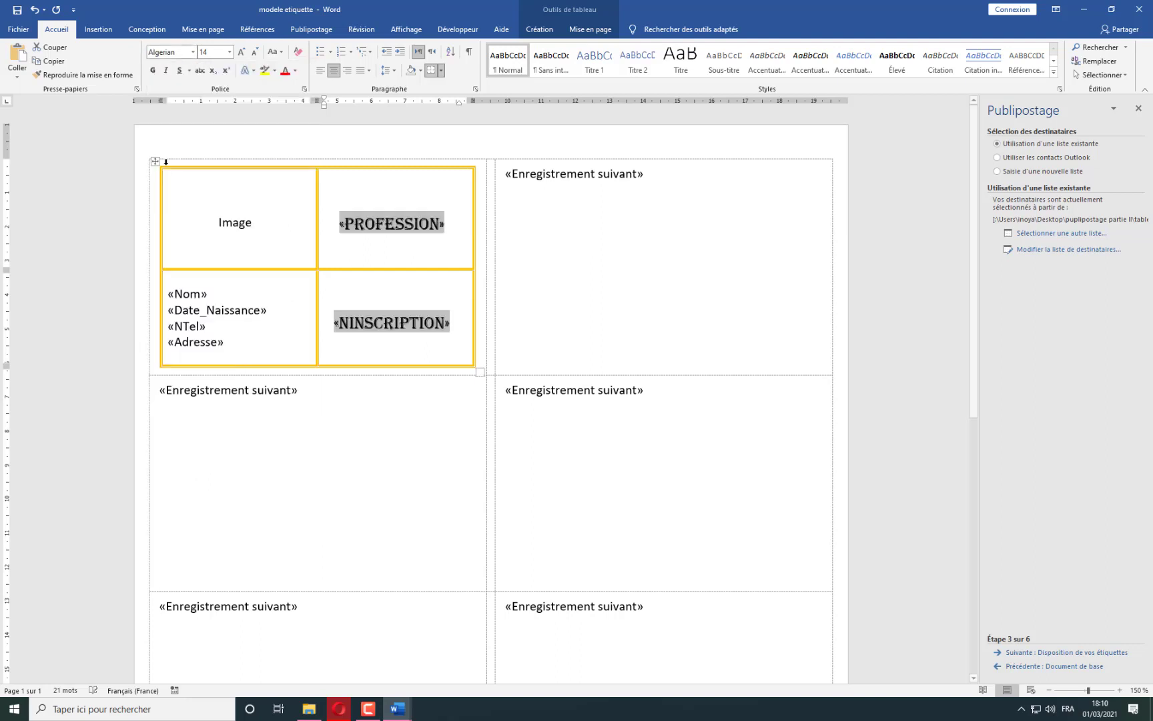
left_click(295, 71)
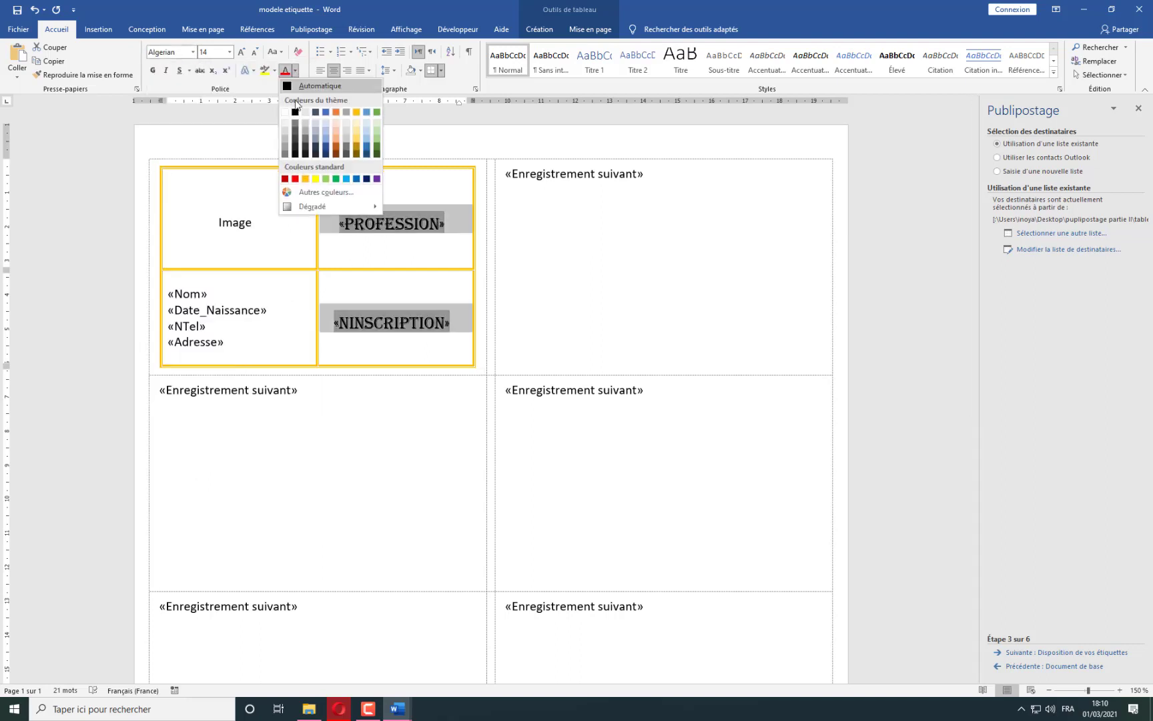
left_click(306, 179)
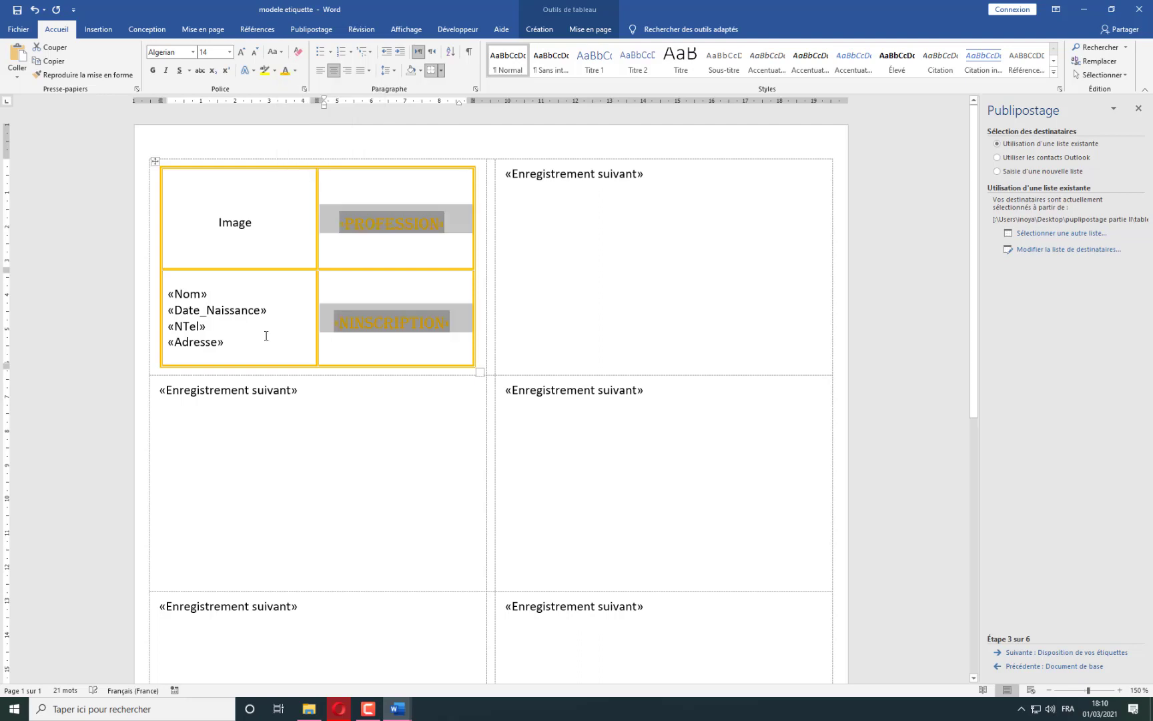
Format the four merge fields in the nested table's lower-left cell in Bell MT at 12 pt.
left_click(211, 326)
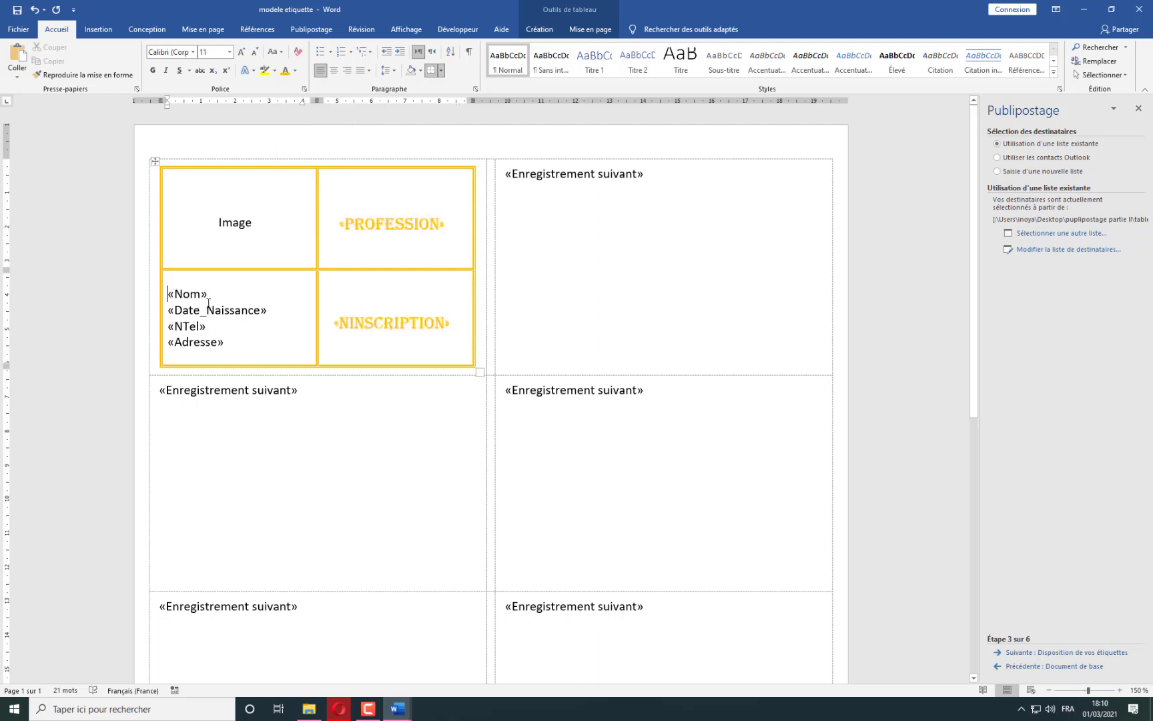
left_click_drag(167, 292, 252, 351)
left_click(230, 52)
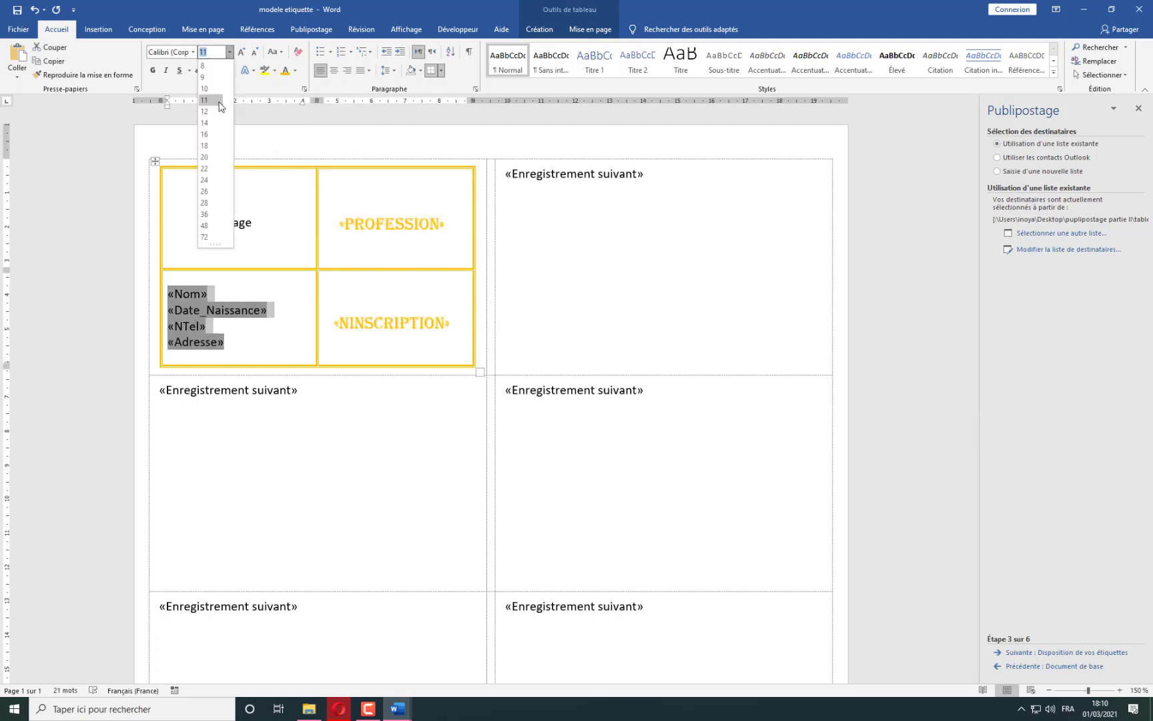
left_click(218, 112)
left_click(193, 53)
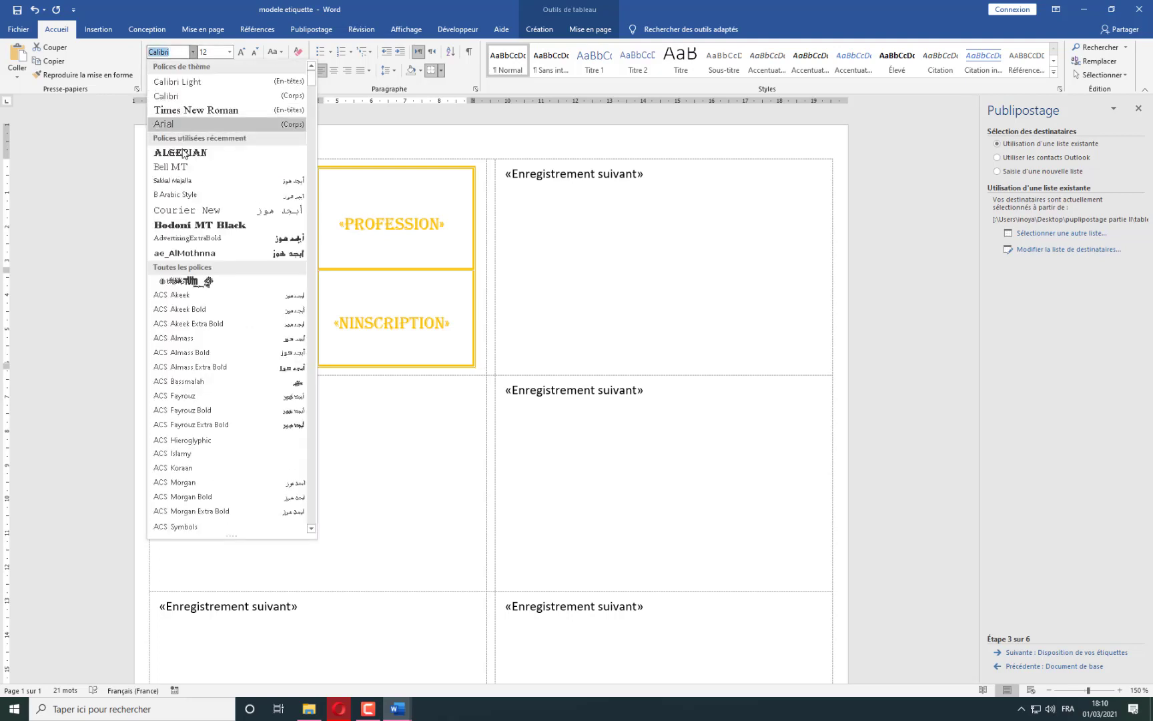
left_click(175, 167)
left_click(230, 223)
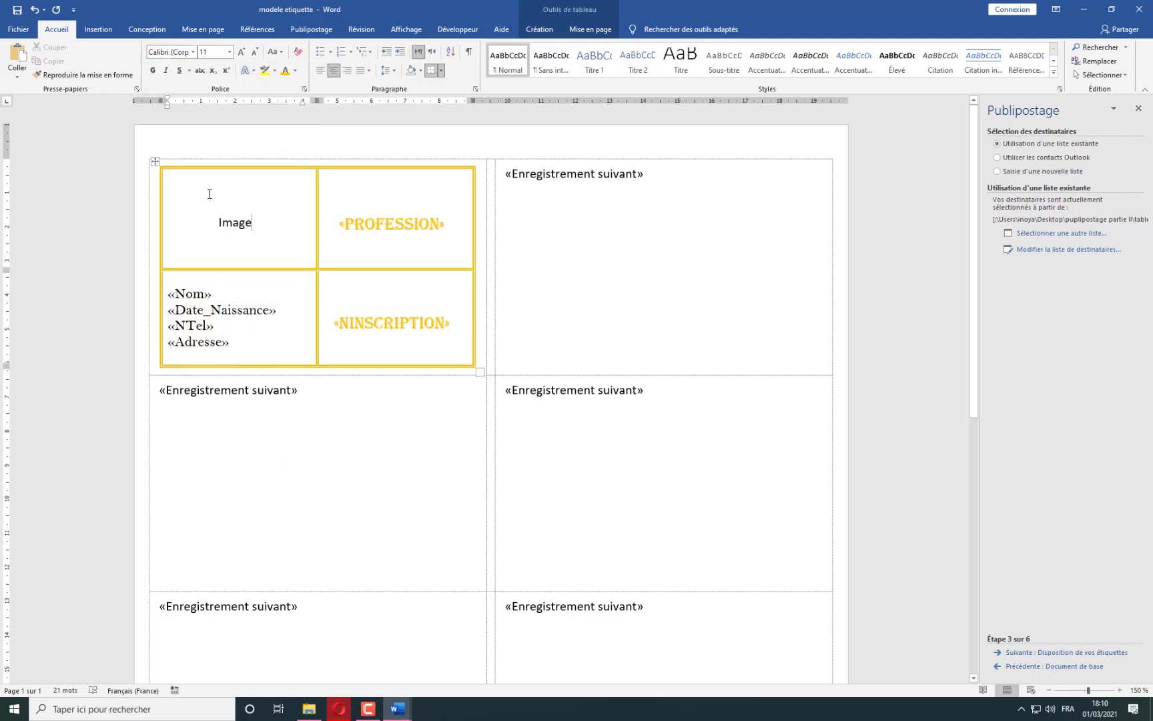
left_click_drag(206, 195, 329, 243)
left_click(354, 323)
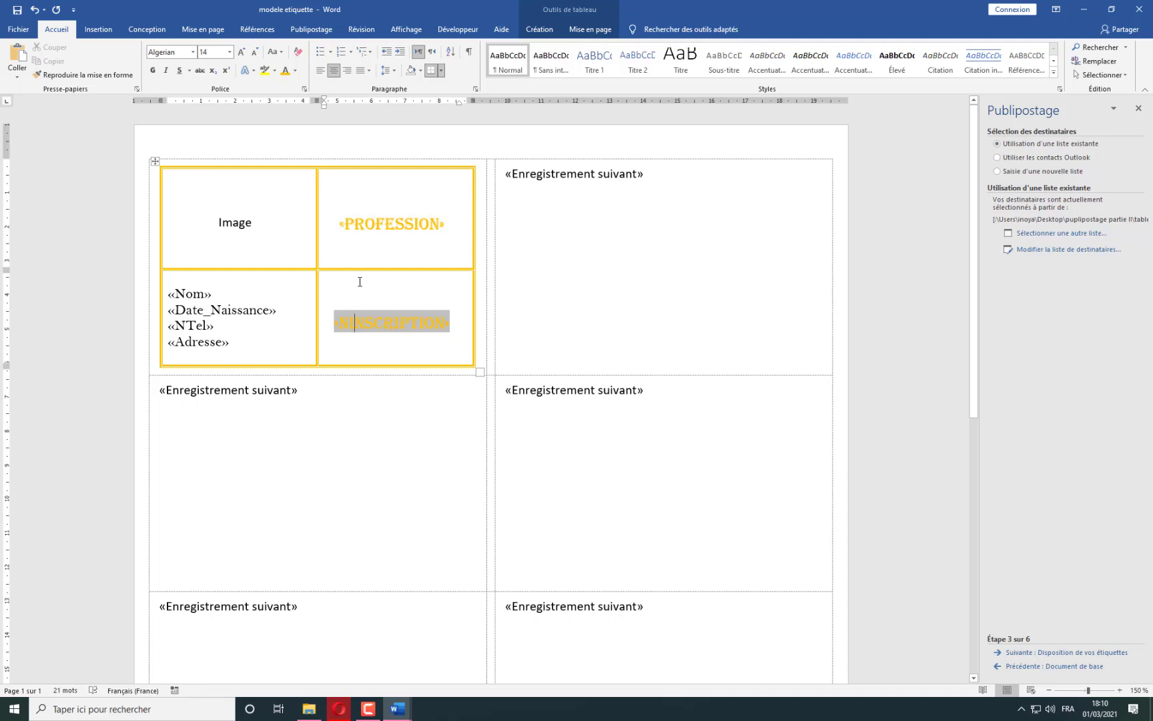
left_click(239, 221)
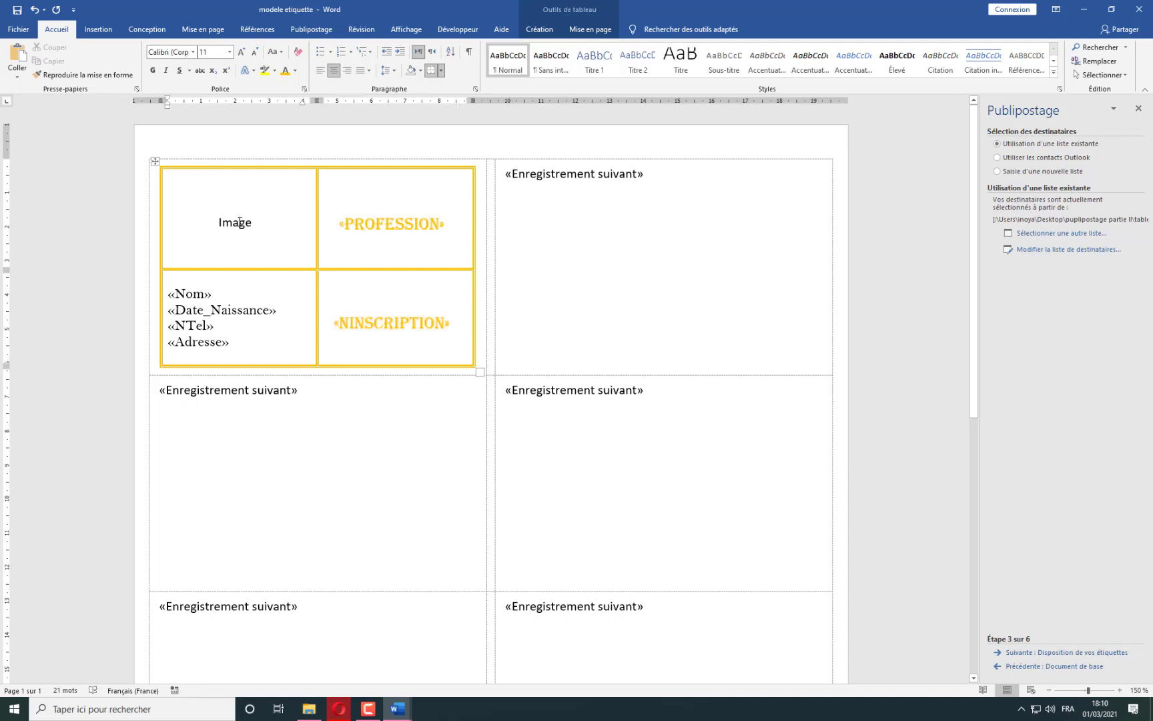
Replace the Image text in the nested table's upper-left cell with an InclureImage field using the file name imge.
double_click(239, 222)
key("Delete")
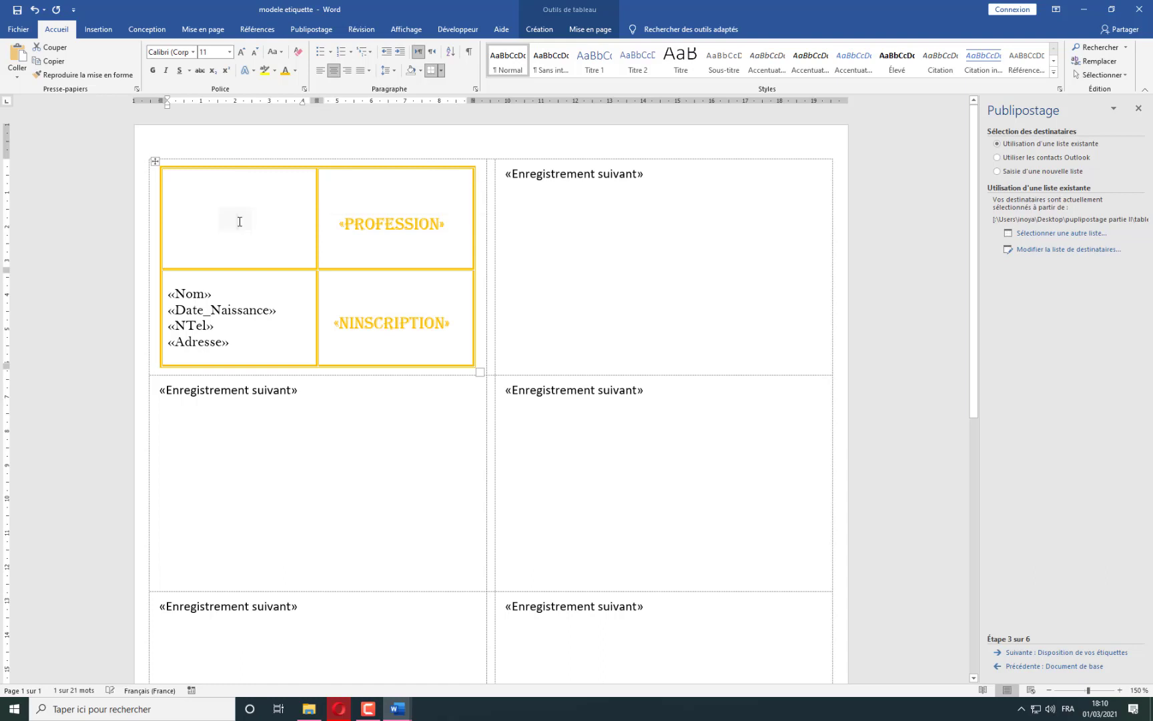
left_click(105, 31)
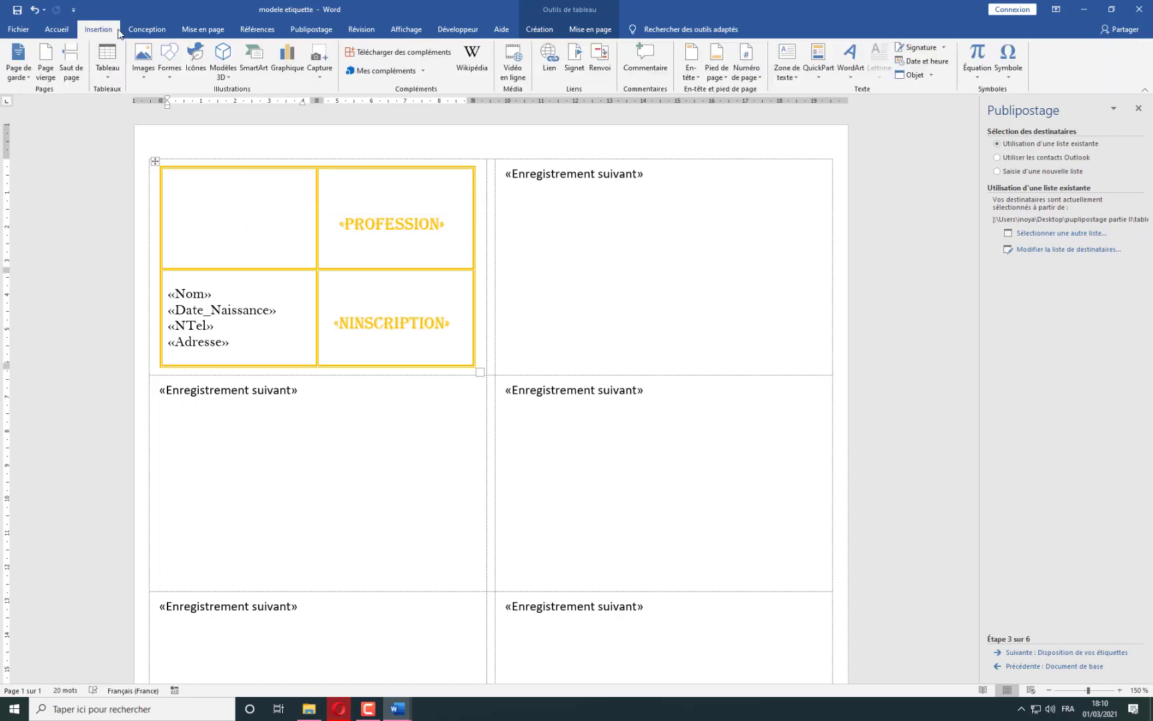
left_click(818, 55)
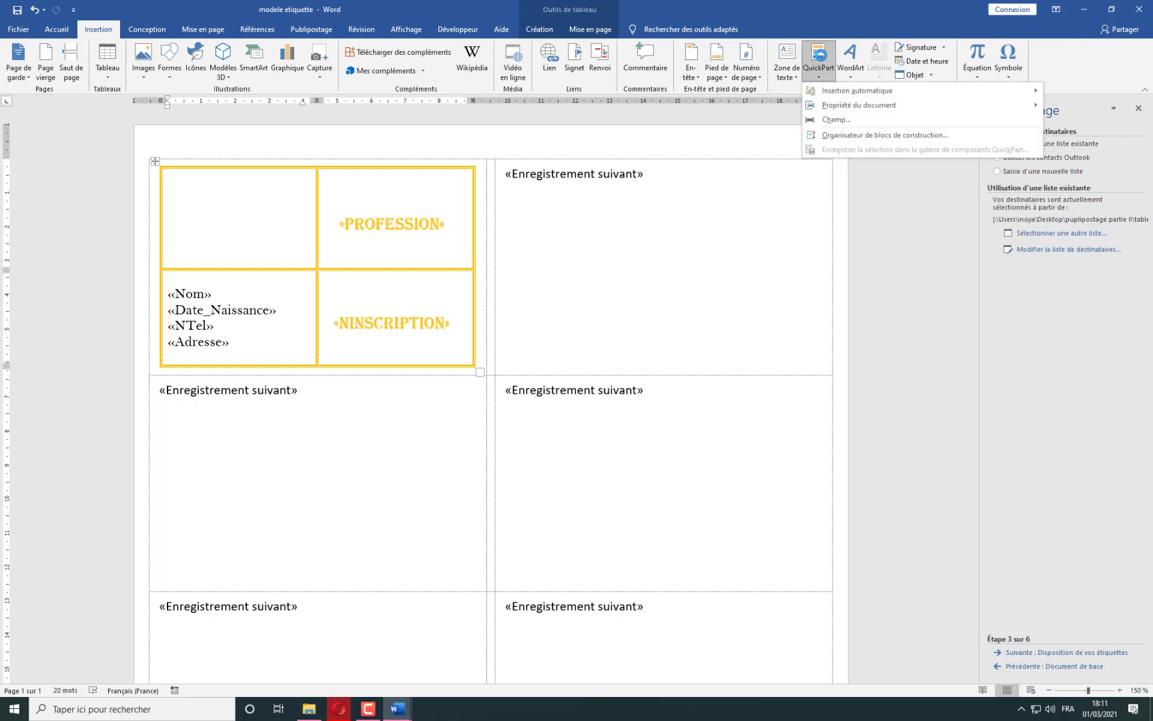
left_click(831, 125)
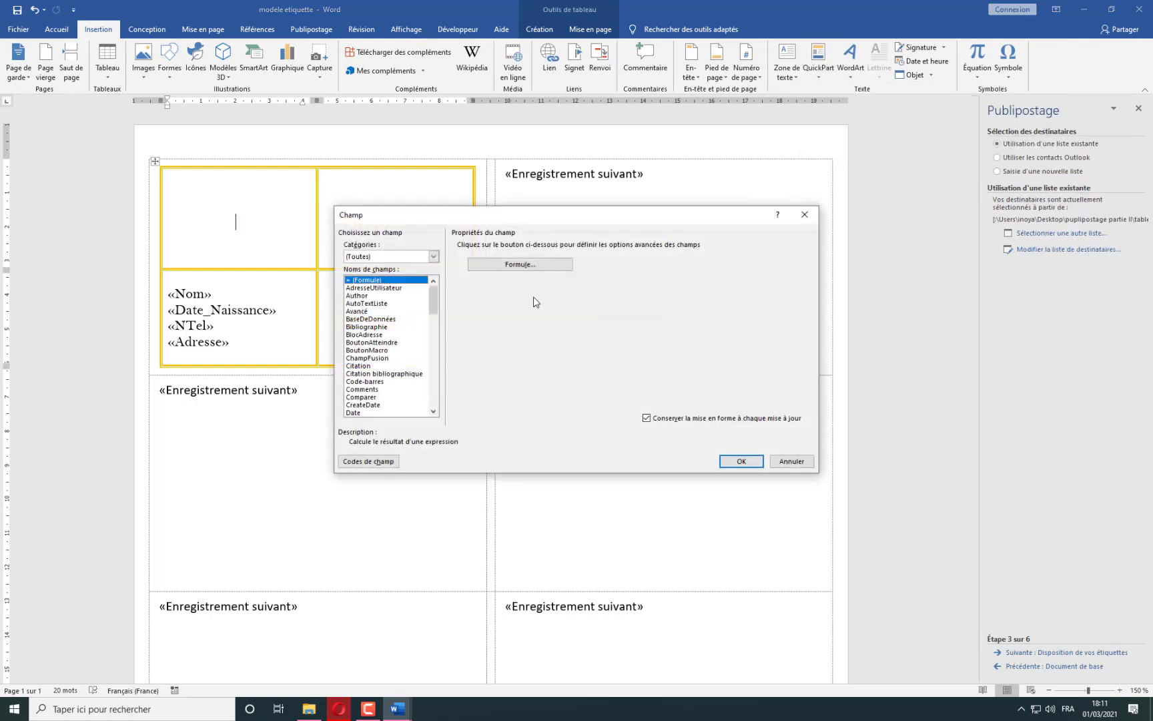
left_click_drag(385, 385, 405, 419)
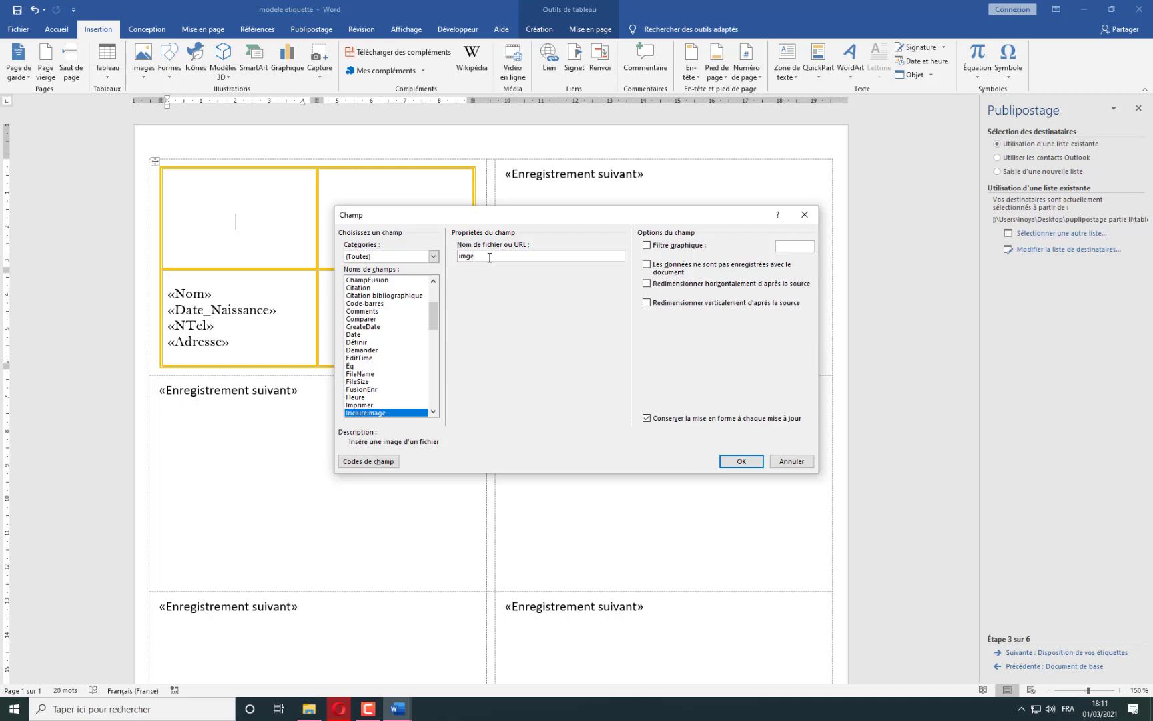
left_click(741, 462)
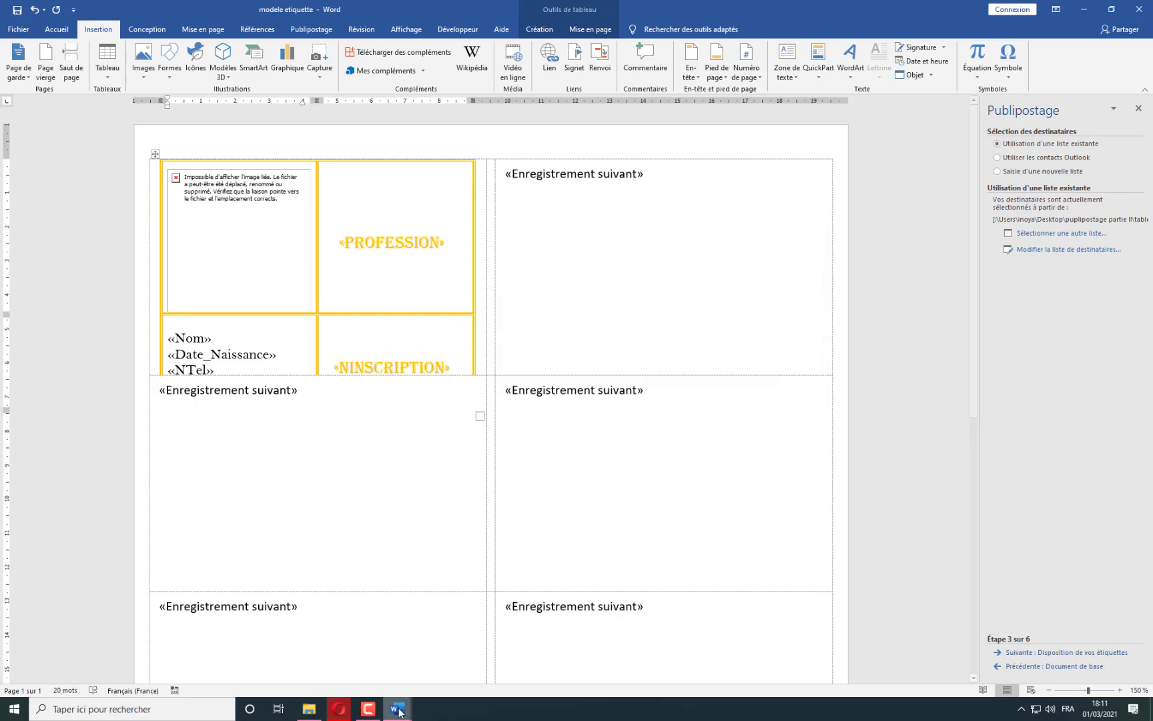
Switch to the tableau 2 document and rename the Image column header as LIEN IMAGE.
mouse_move(398, 708)
left_click(375, 644)
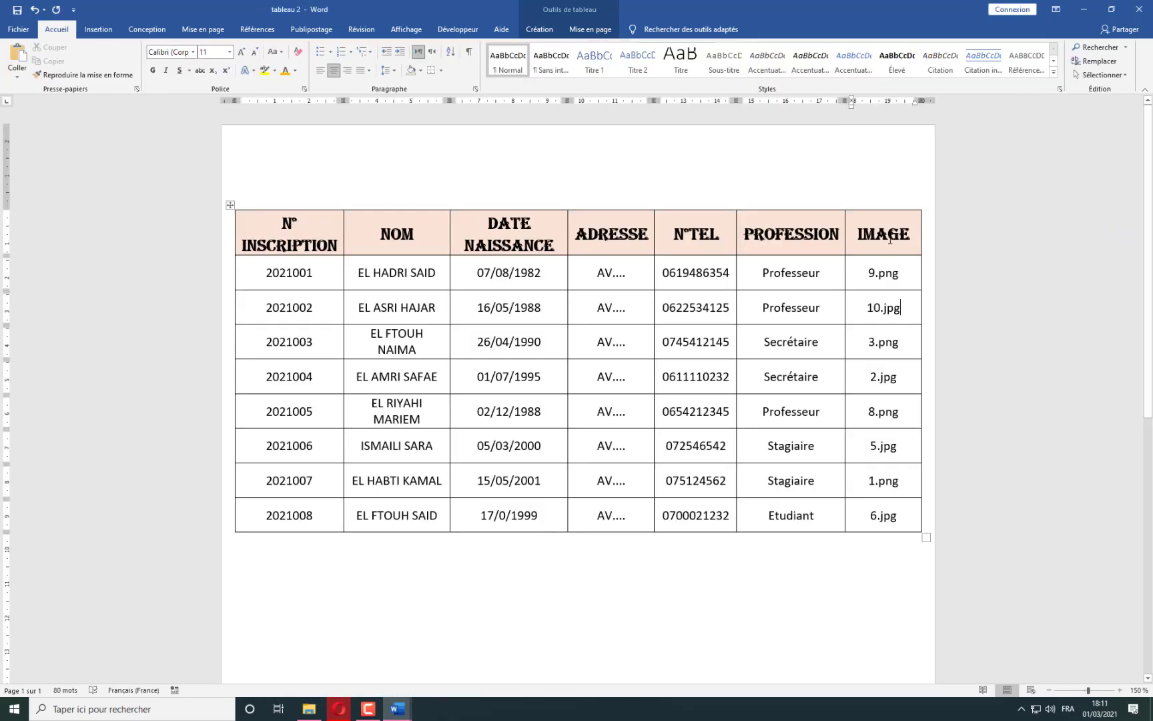
left_click(858, 234)
type("LIEN")
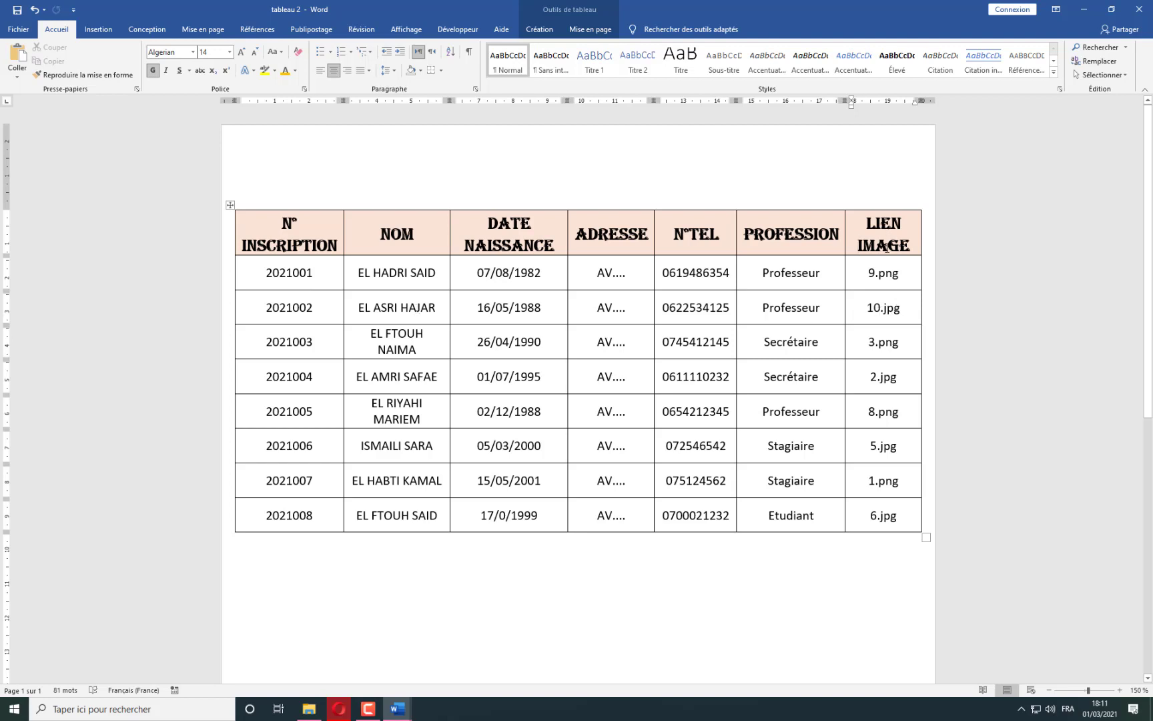
Return to the modele etiquette document and display the field codes throughout it.
left_click(398, 708)
left_click(448, 659)
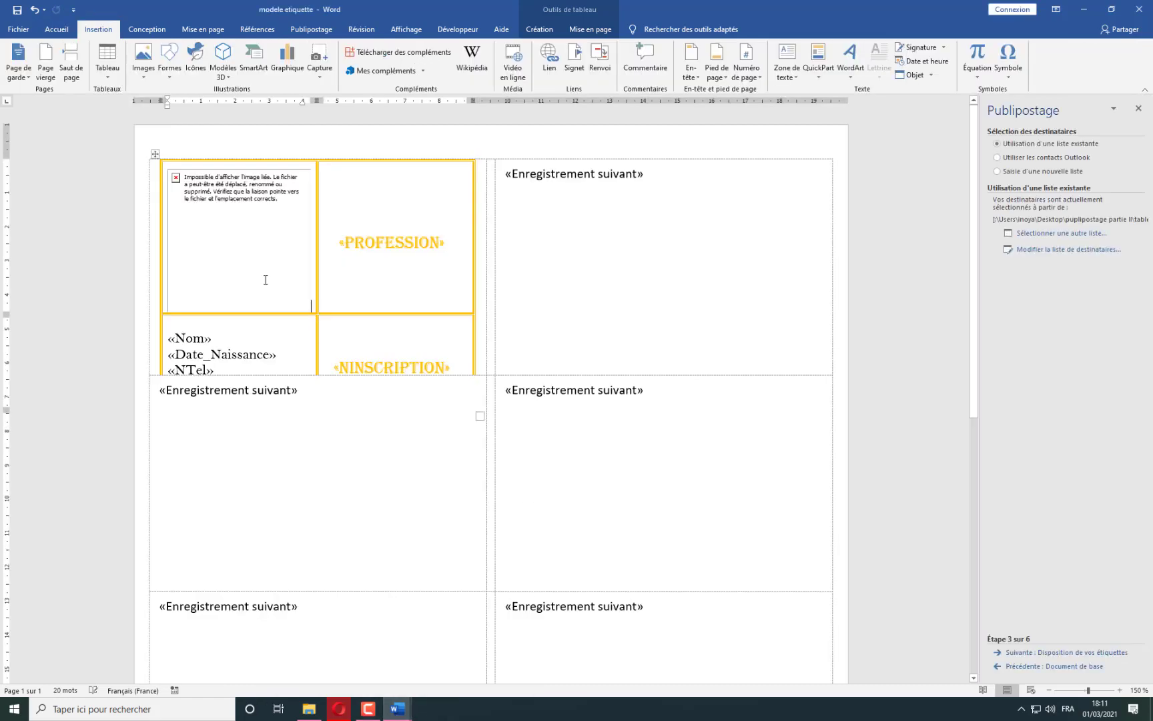
left_click(257, 216)
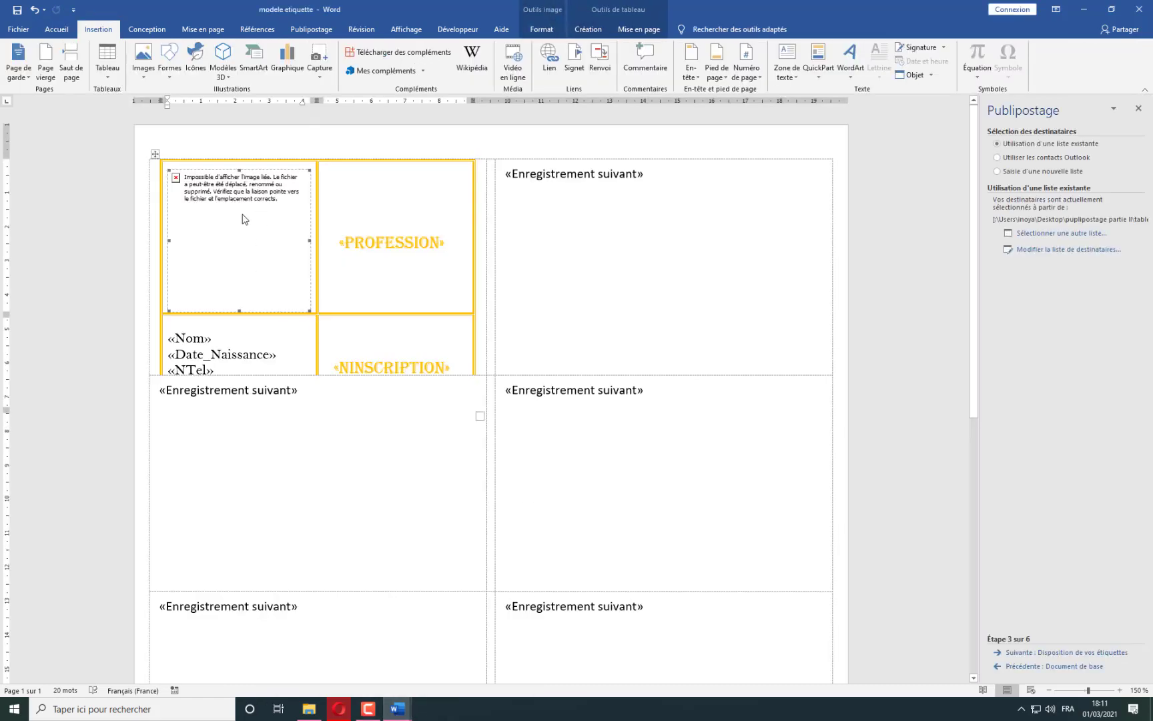
key("alt")
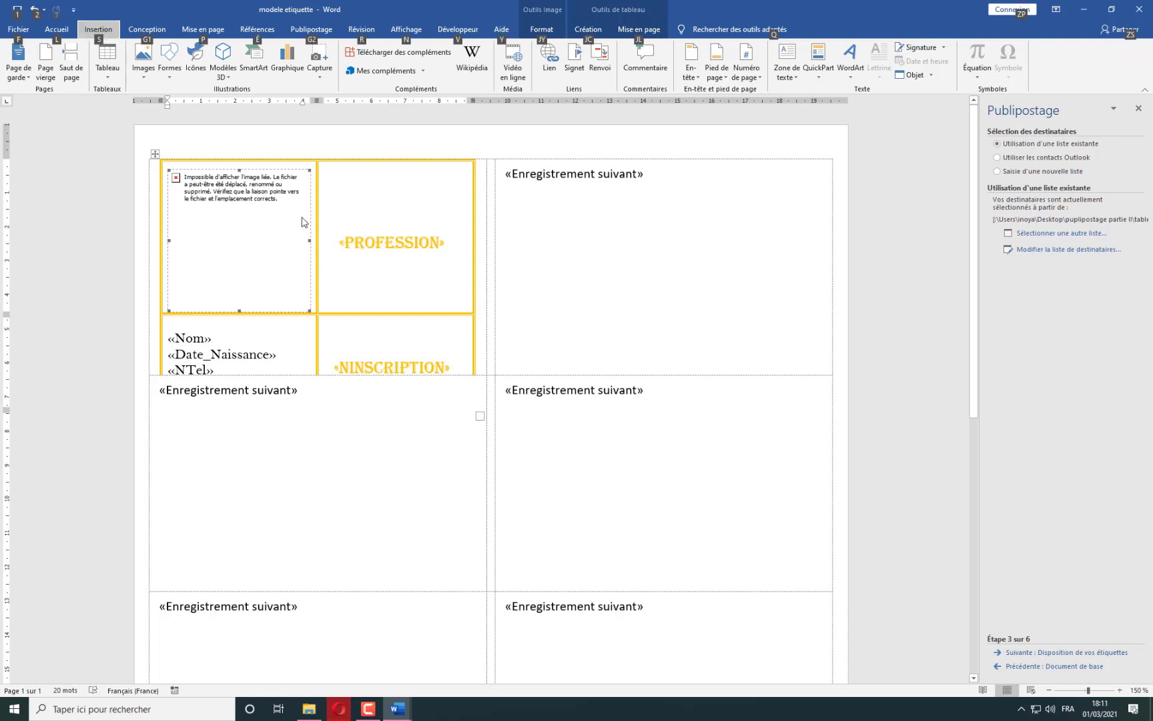
left_click(509, 275)
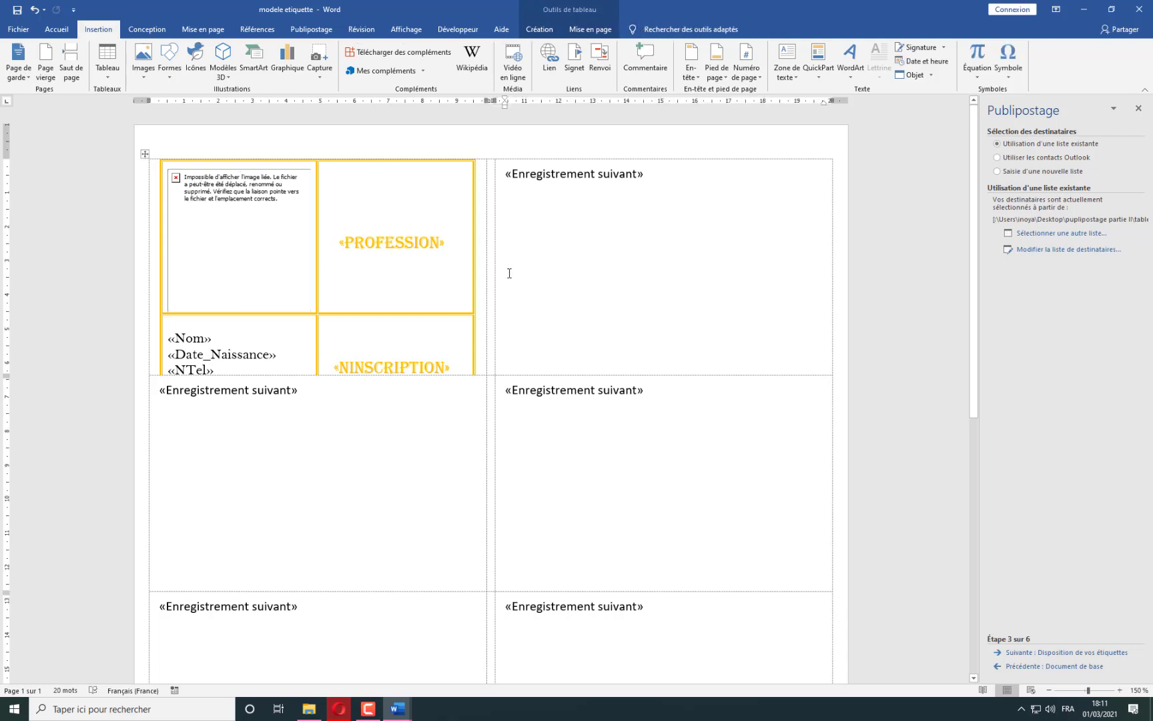
key("alt+F9")
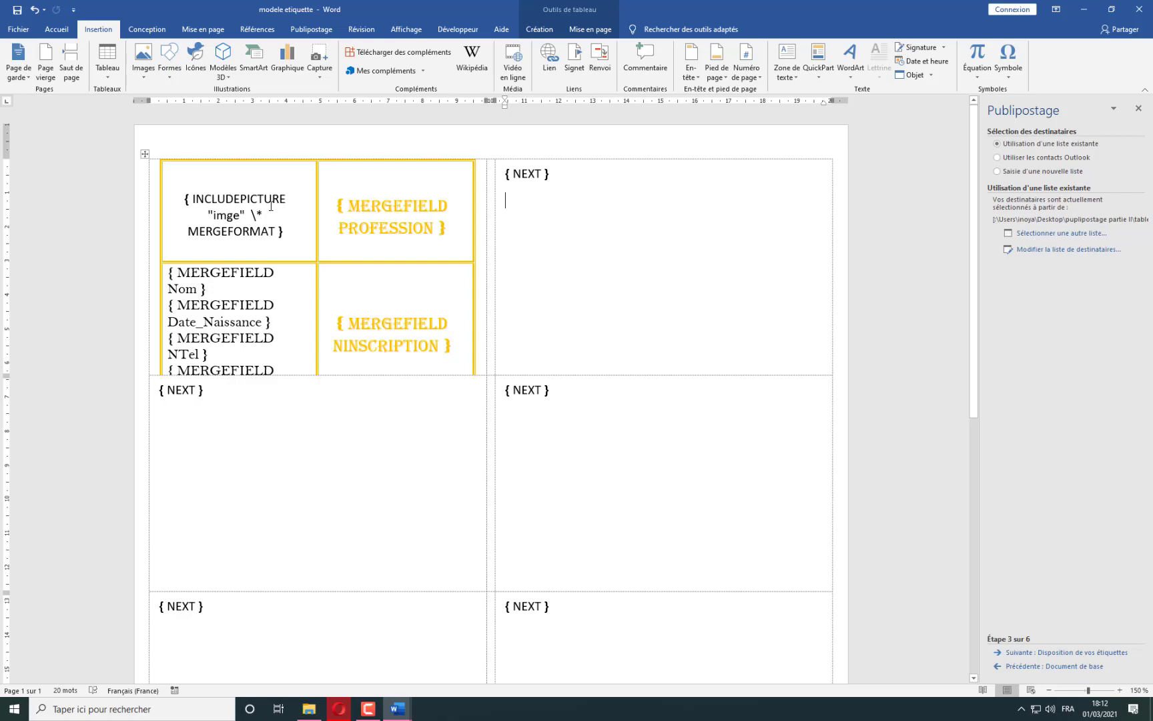
Replace the imge file name inside the INCLUDEPICTURE field's quotation marks with the LienImage merge field.
left_click(228, 216)
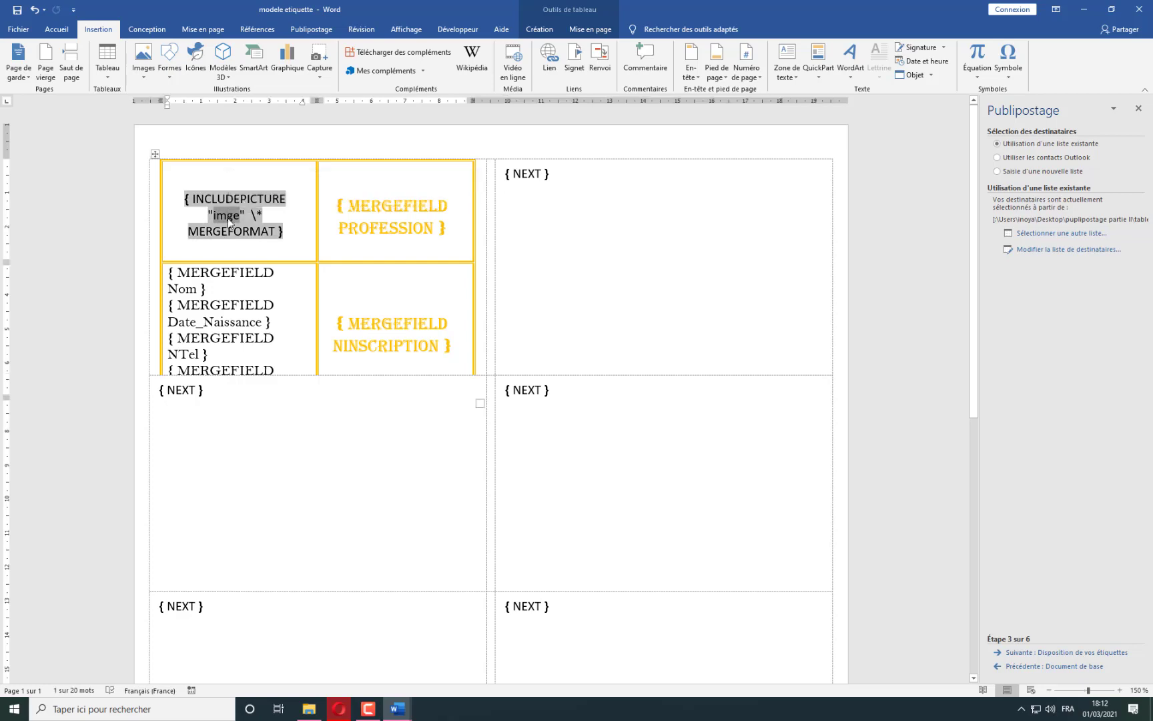
left_click_drag(216, 218, 239, 217)
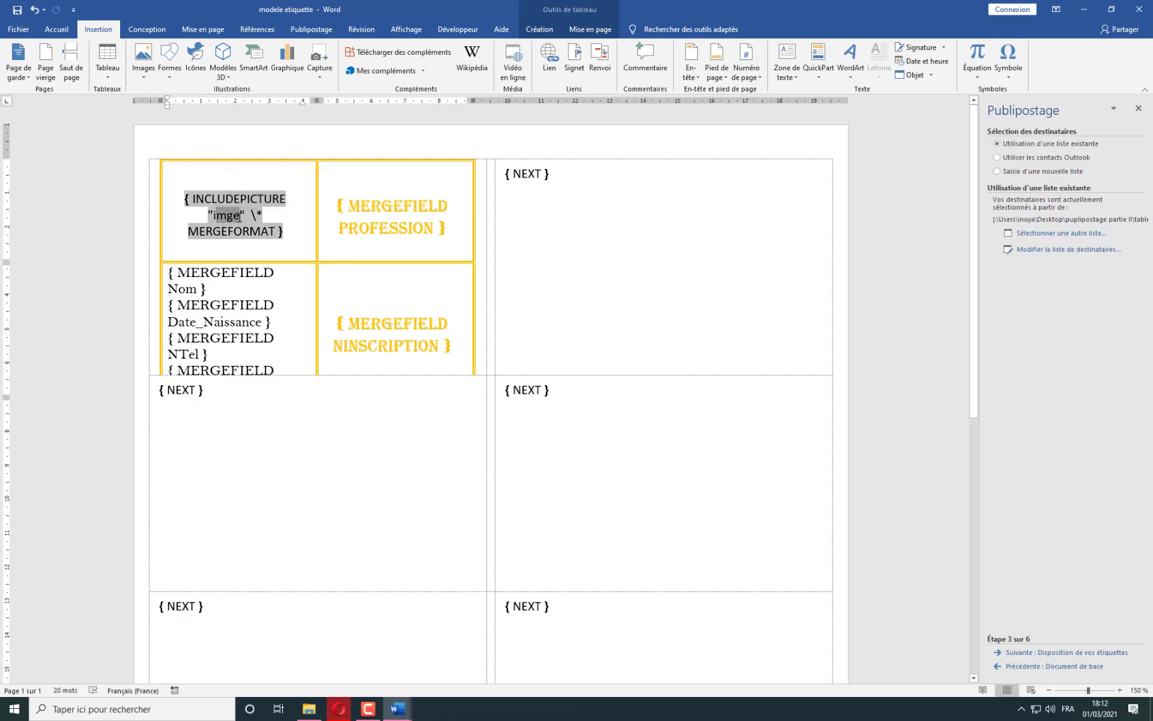
type("i")
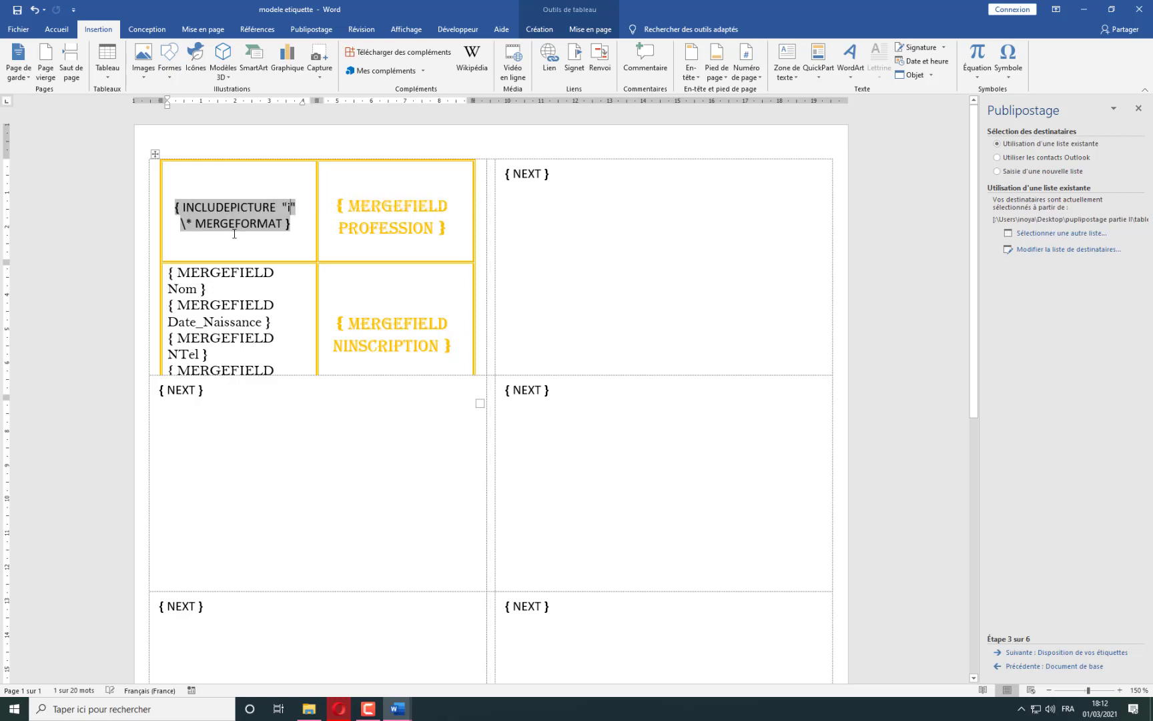
key("BackSpace")
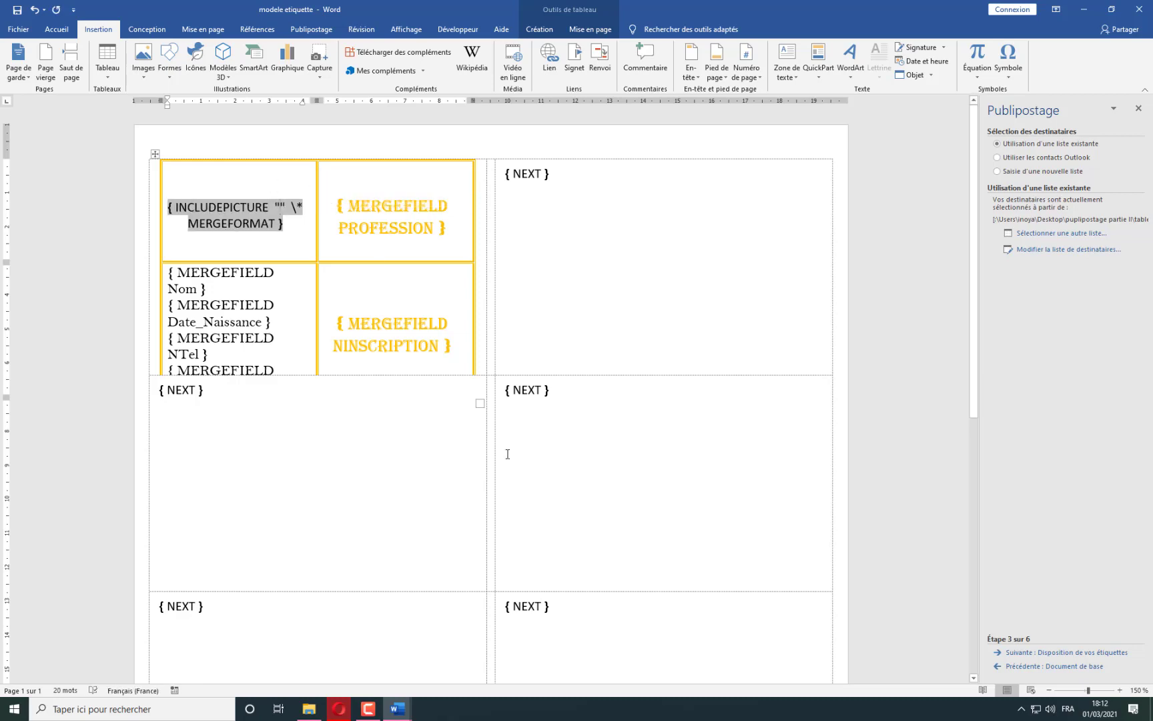
left_click(331, 31)
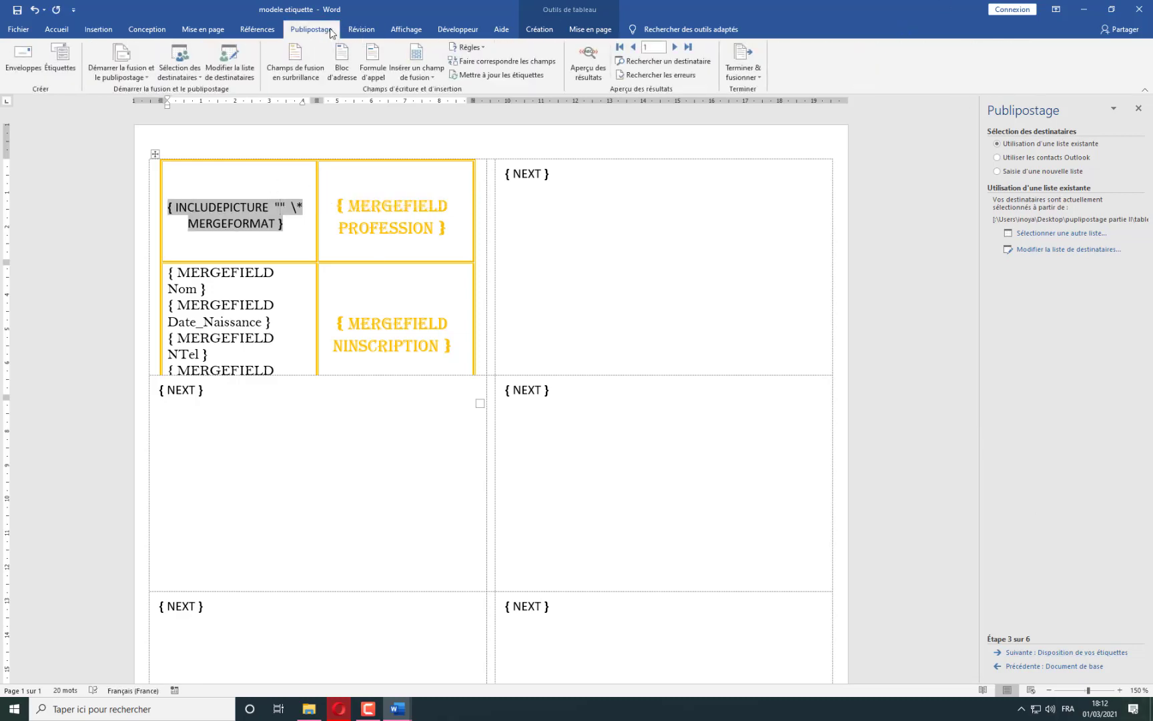
left_click(429, 77)
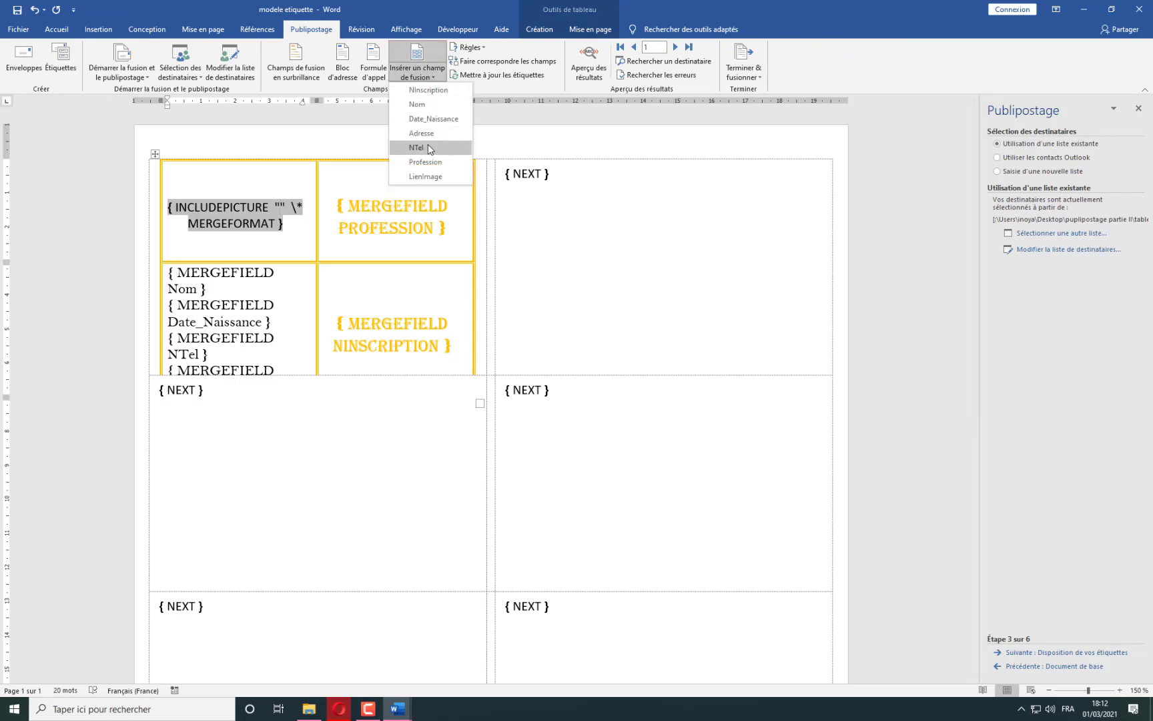
left_click(434, 177)
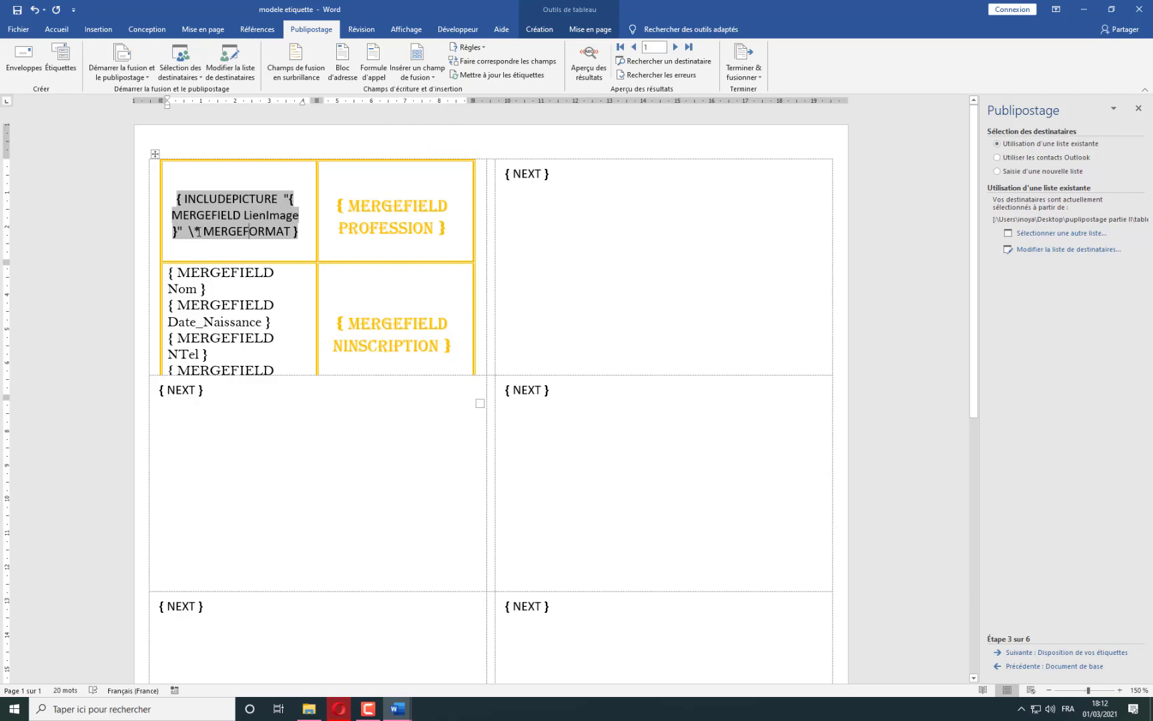
Remove the \* MERGEFORMAT switch from the INCLUDEPICTURE field and hide the field codes.
left_click_drag(191, 231, 289, 231)
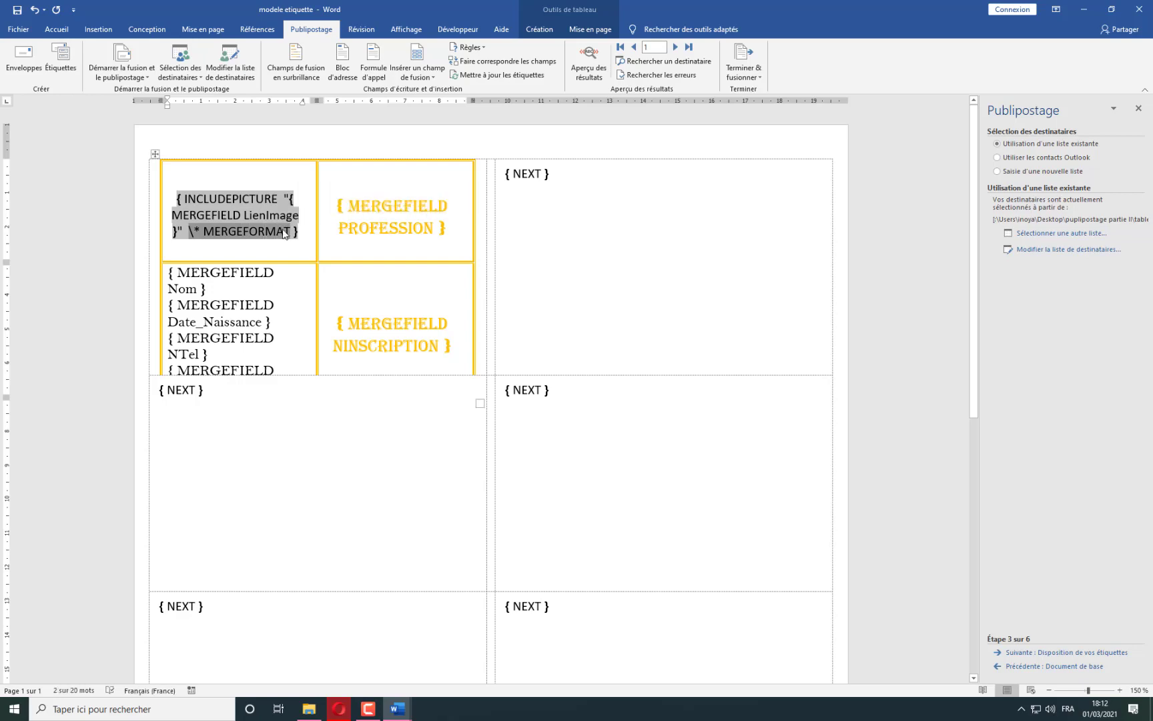
key("Delete")
key("BackSpace")
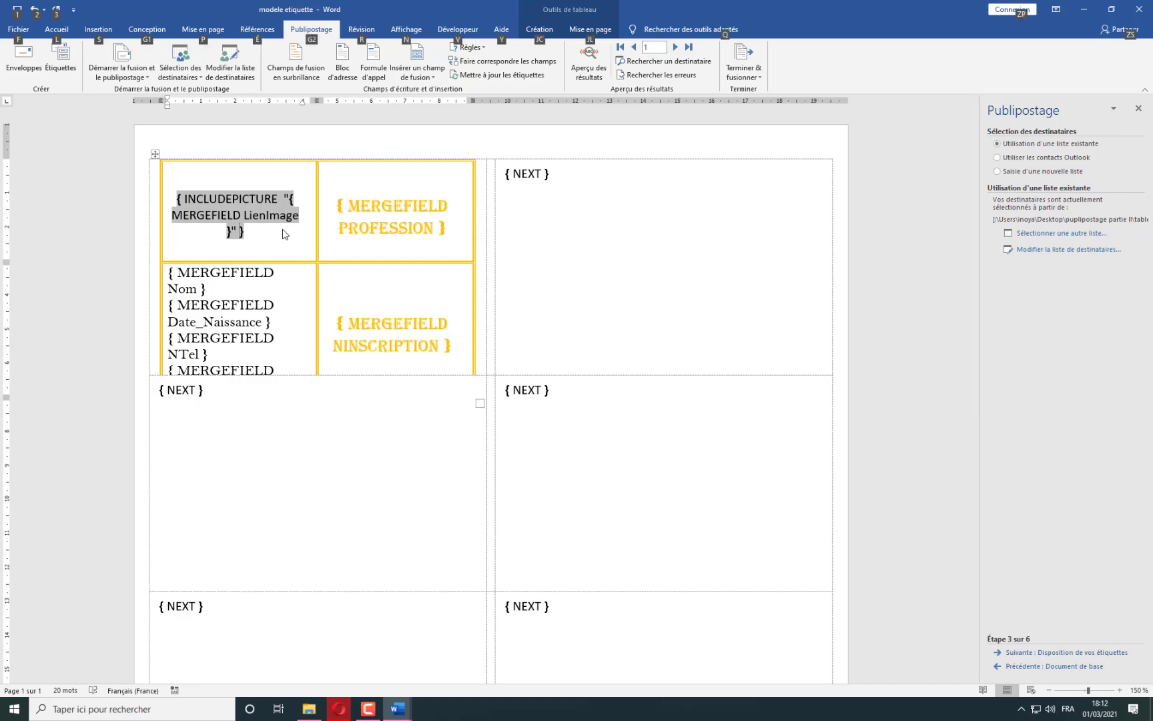
key("alt+F9")
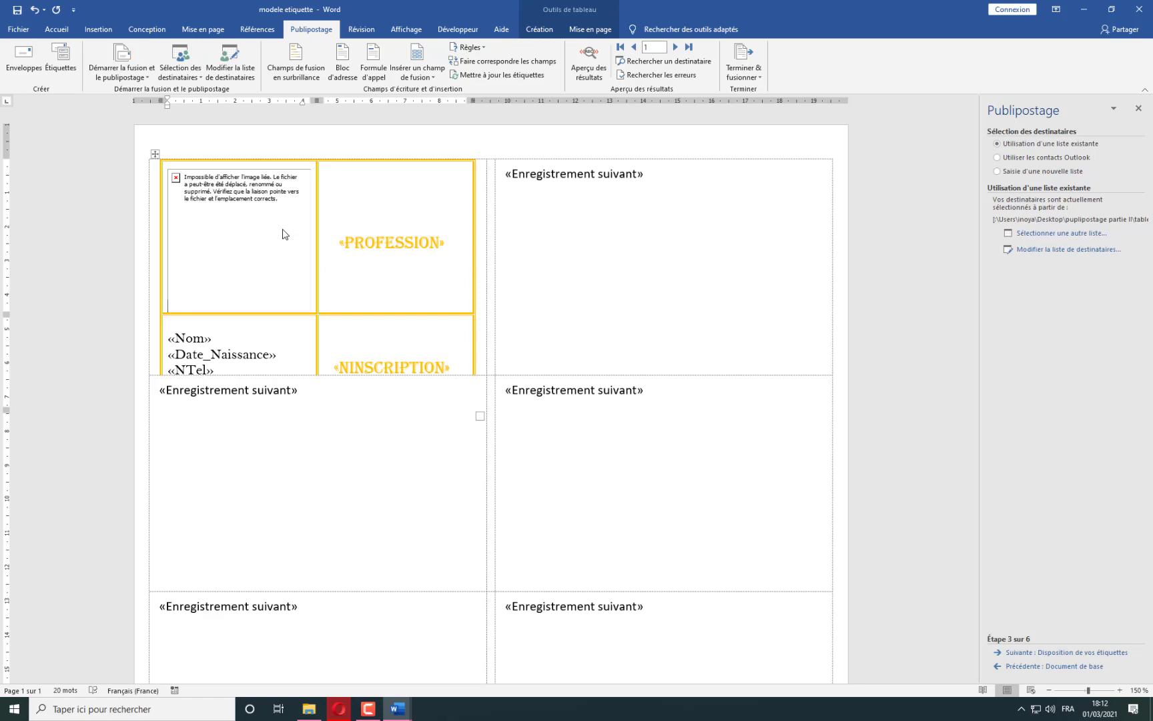
Resize the linked picture placeholder to 2.7 cm high and 2.7 cm wide.
left_click(251, 268)
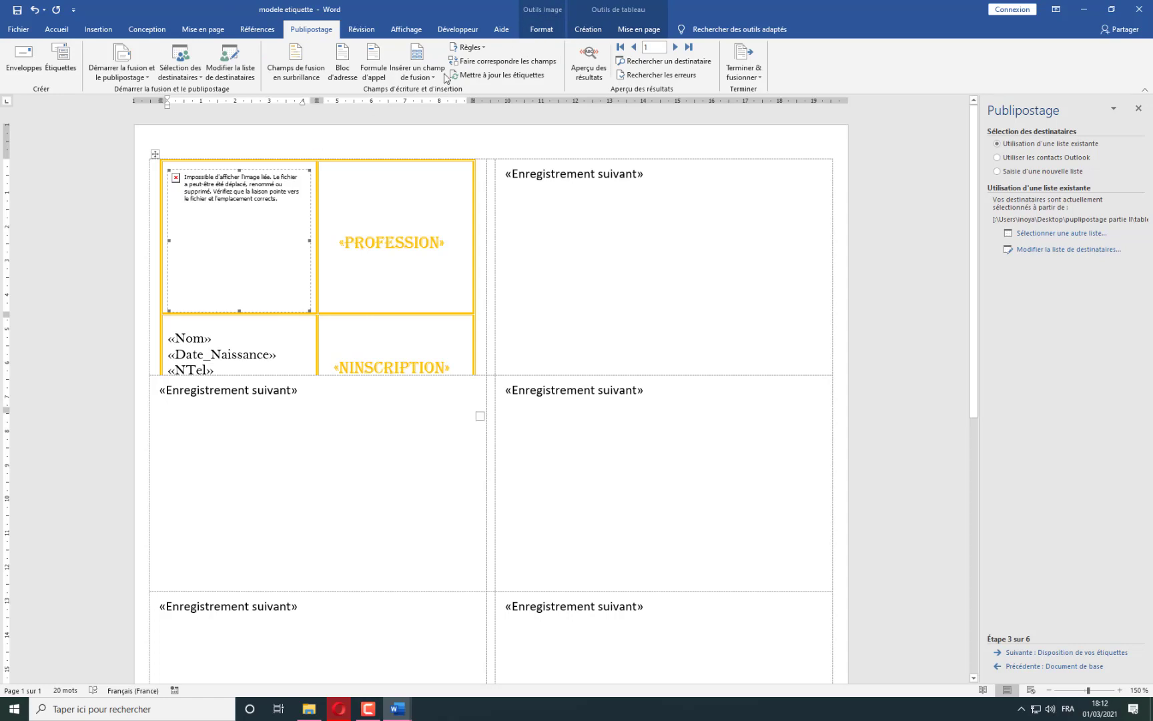
left_click(541, 30)
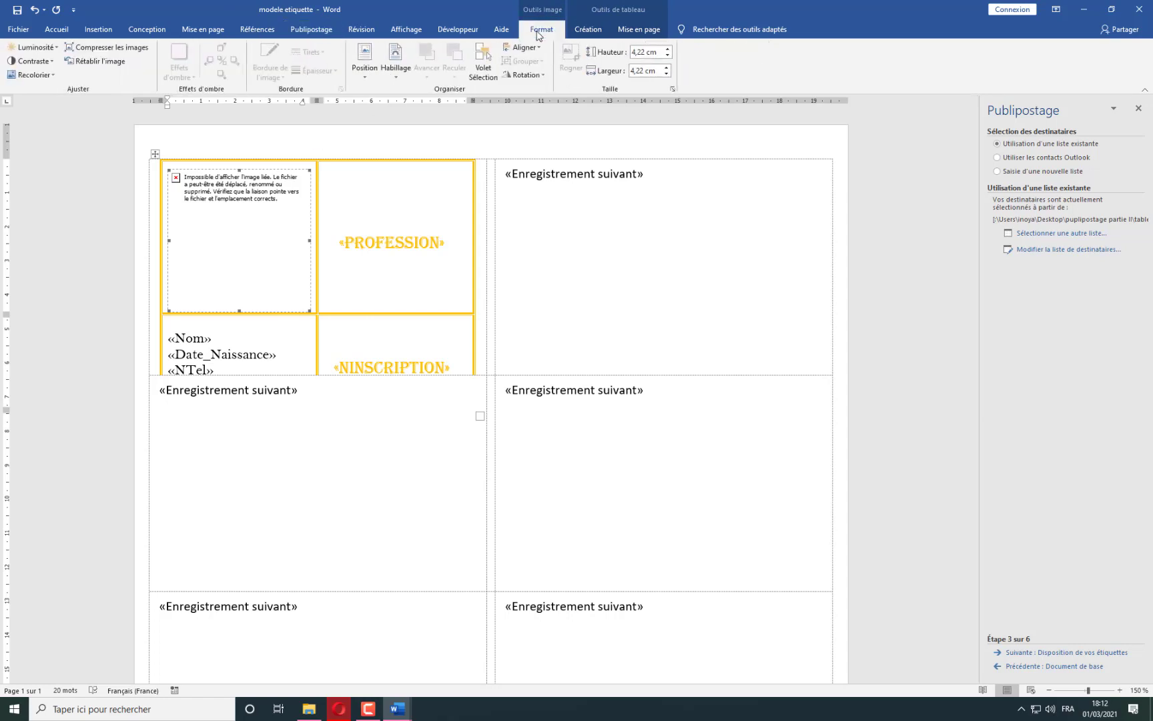
left_click(667, 56)
left_click(667, 56)
left_click(667, 56)
left_click(667, 56)
left_click(667, 56)
left_click(667, 56)
left_click(667, 74)
left_click(667, 74)
left_click(667, 74)
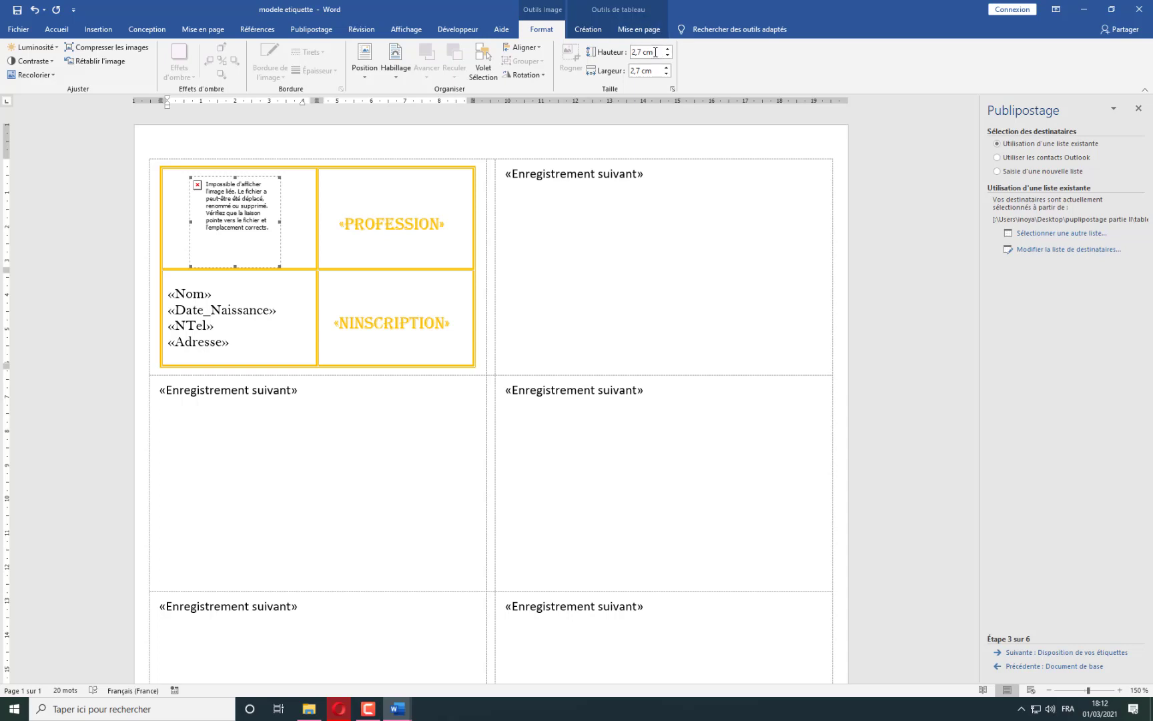
Turn off the option that preserves the picture placeholder's proportions.
left_click(674, 91)
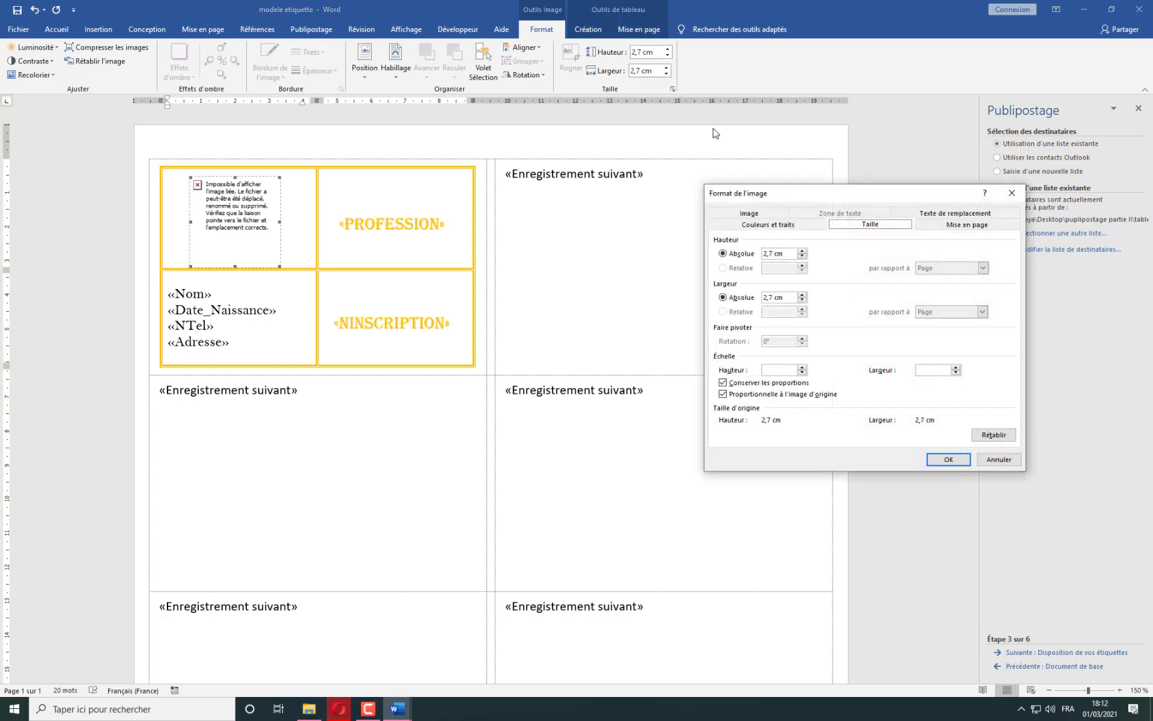
left_click(722, 384)
left_click(723, 394)
left_click(722, 393)
left_click(948, 460)
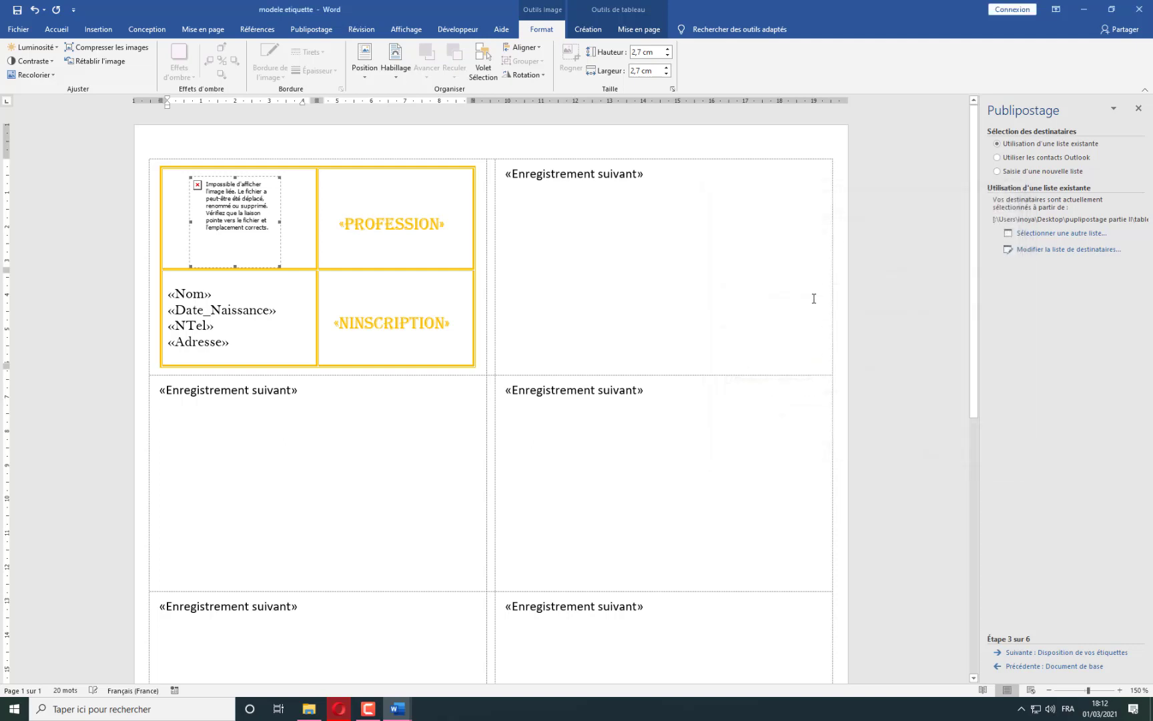
Set the picture placeholder's height to 3 cm and reduce its width slightly.
left_click(668, 49)
left_click(667, 50)
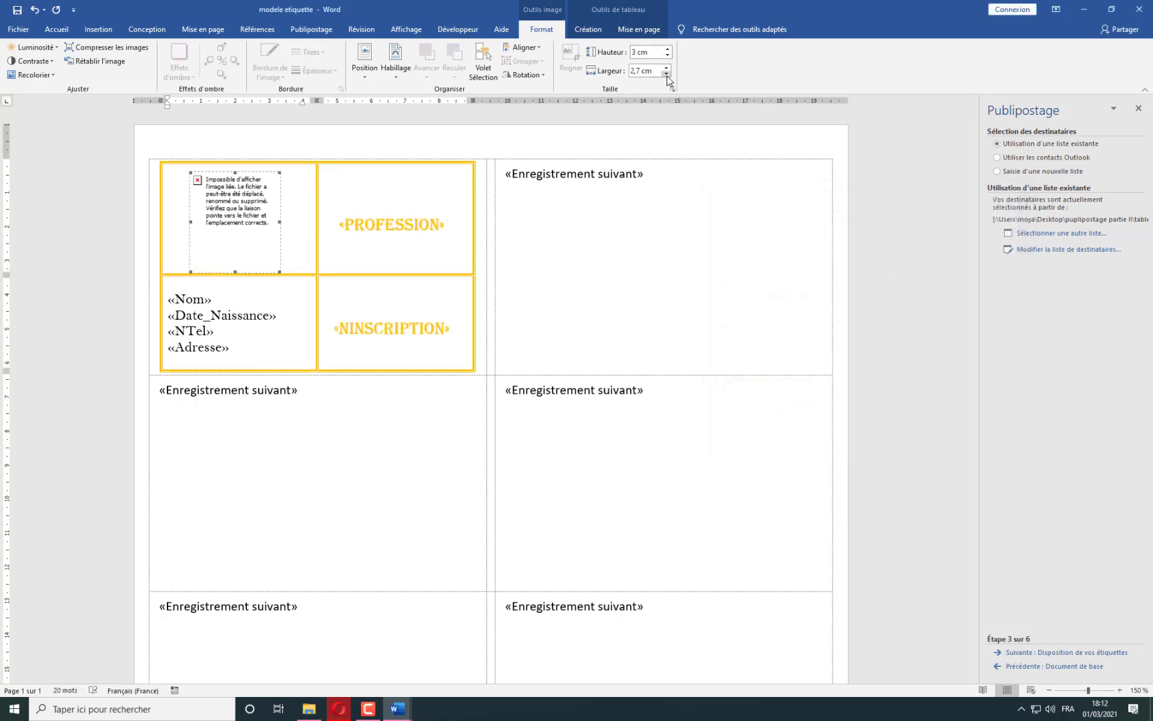
left_click(667, 73)
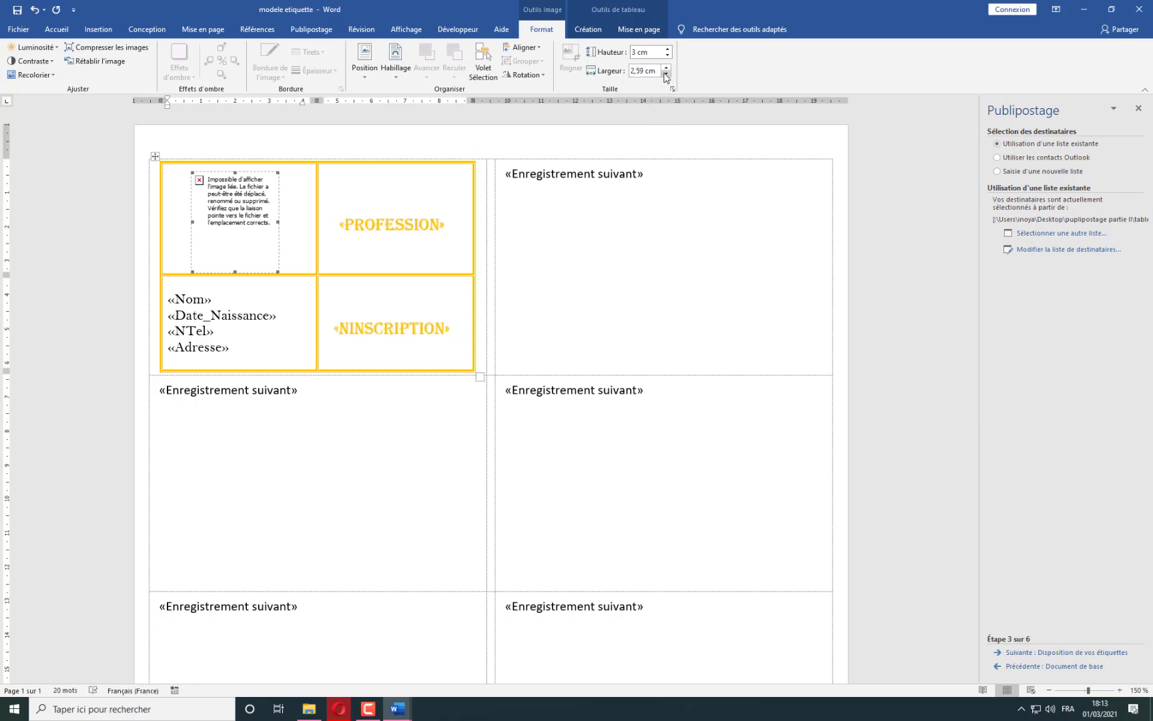
left_click(666, 74)
left_click(300, 211)
left_click(587, 29)
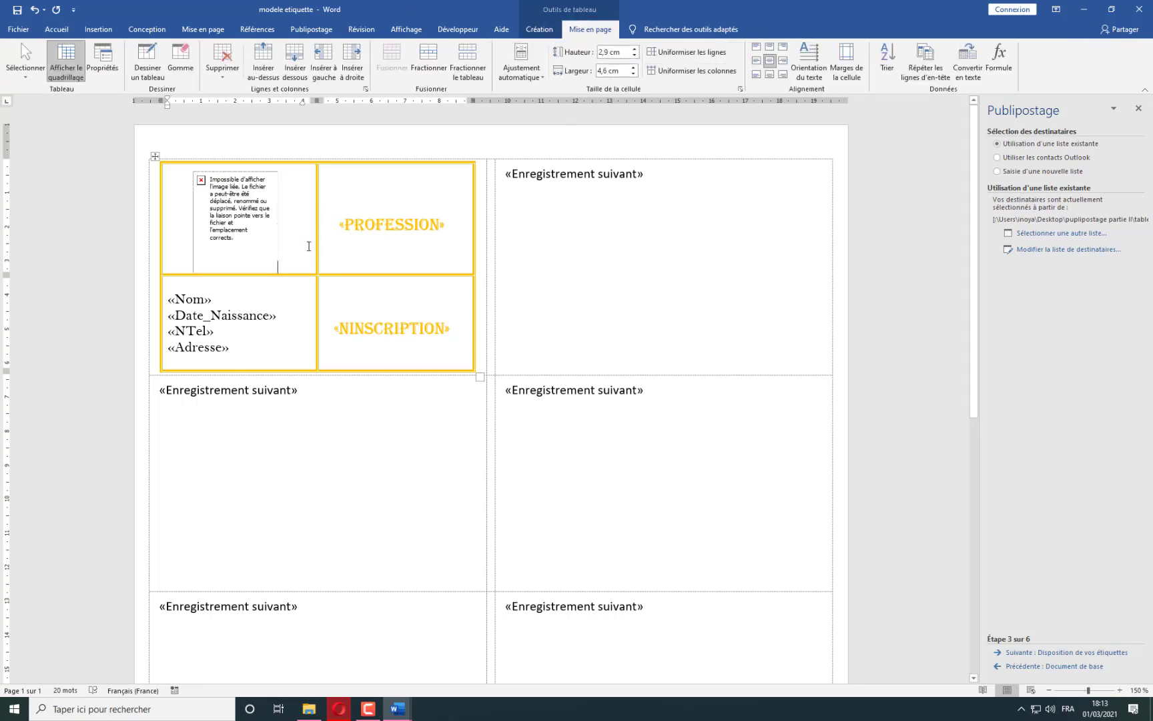
left_click(357, 251)
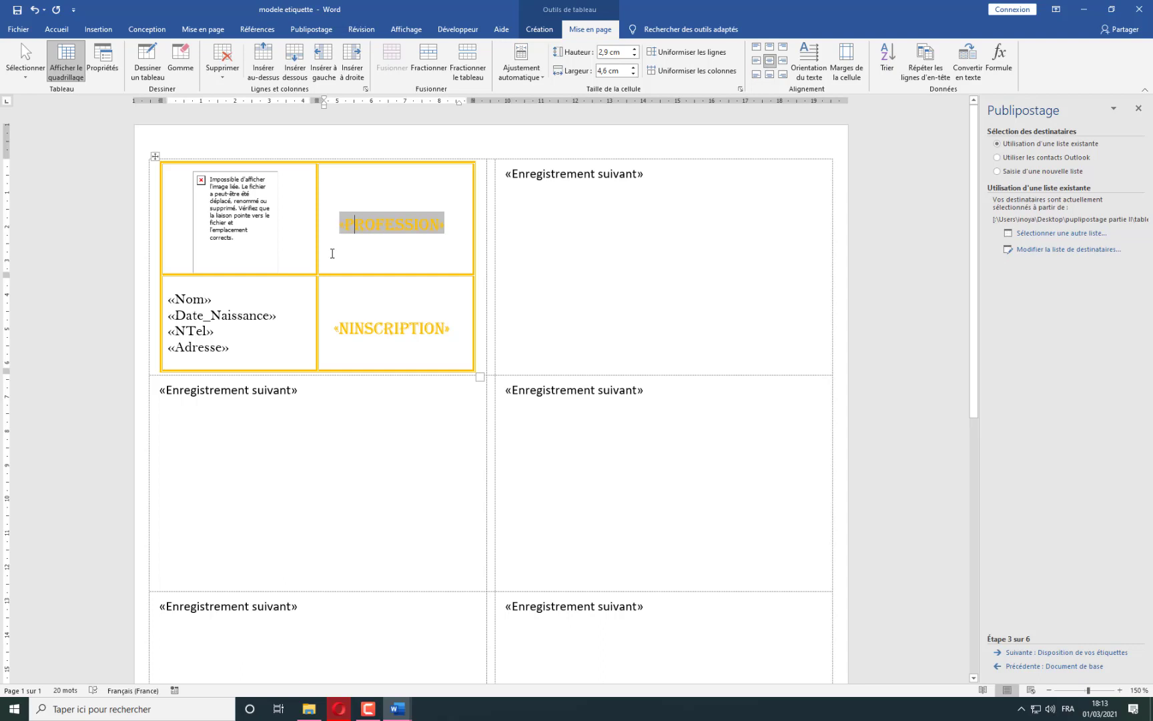
left_click(296, 317)
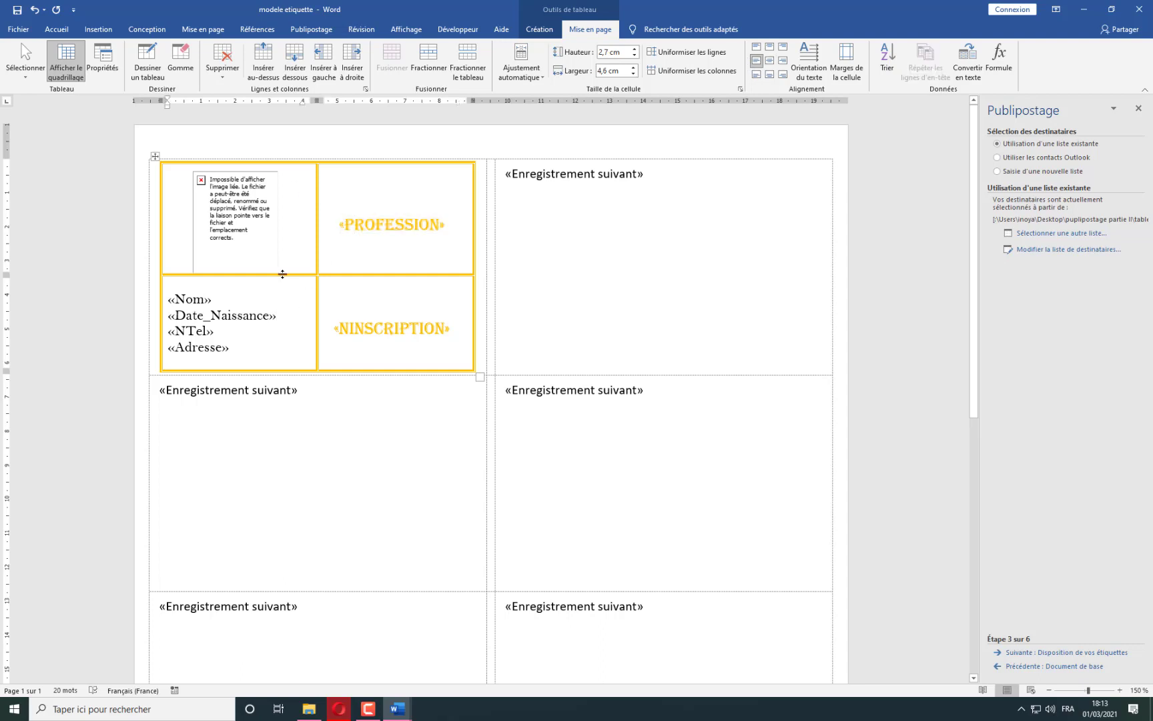
Shade the Profession and NInscription cells of the nested table in the black theme colour.
left_click_drag(370, 198, 379, 304)
left_click(56, 29)
left_click(421, 72)
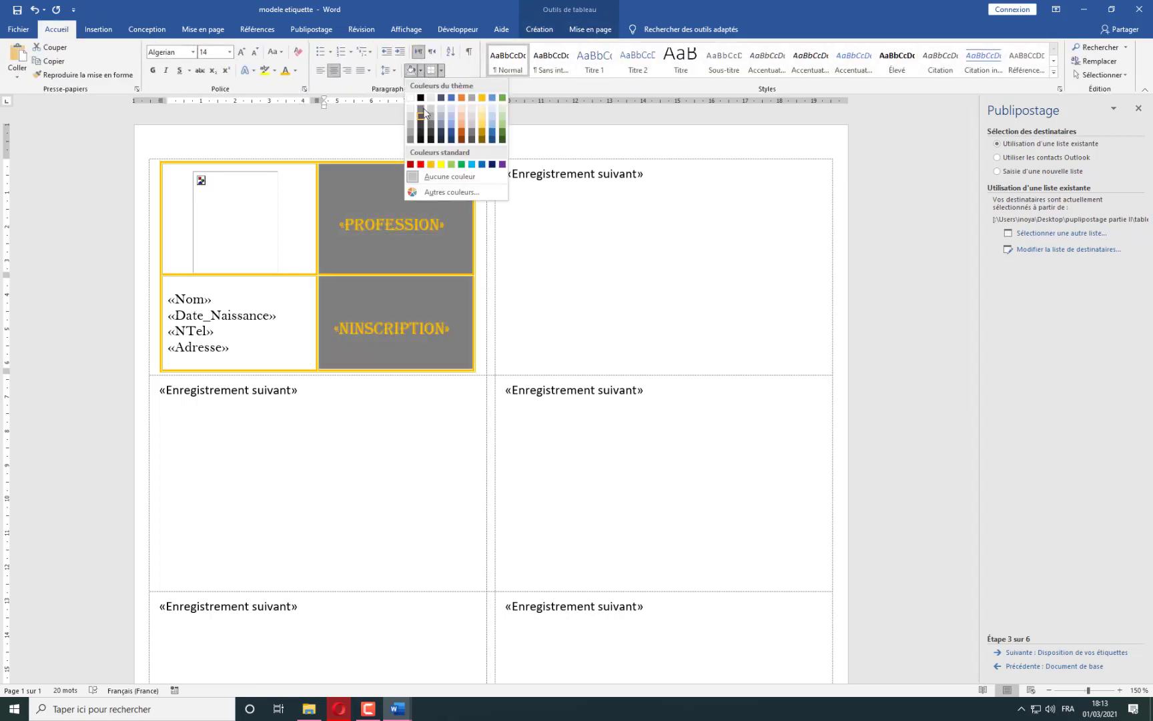
left_click(420, 98)
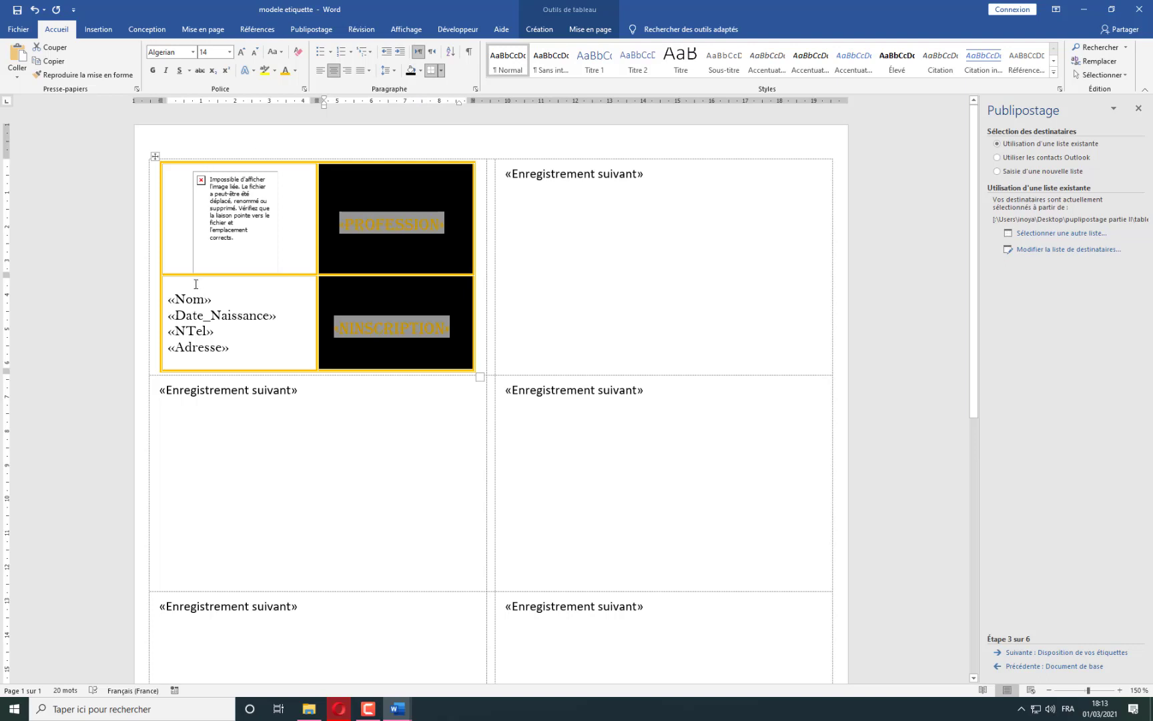
Shade the nested table cell holding the Nom, Date_Naissance, NTel and Adresse fields black.
left_click_drag(207, 292, 273, 348)
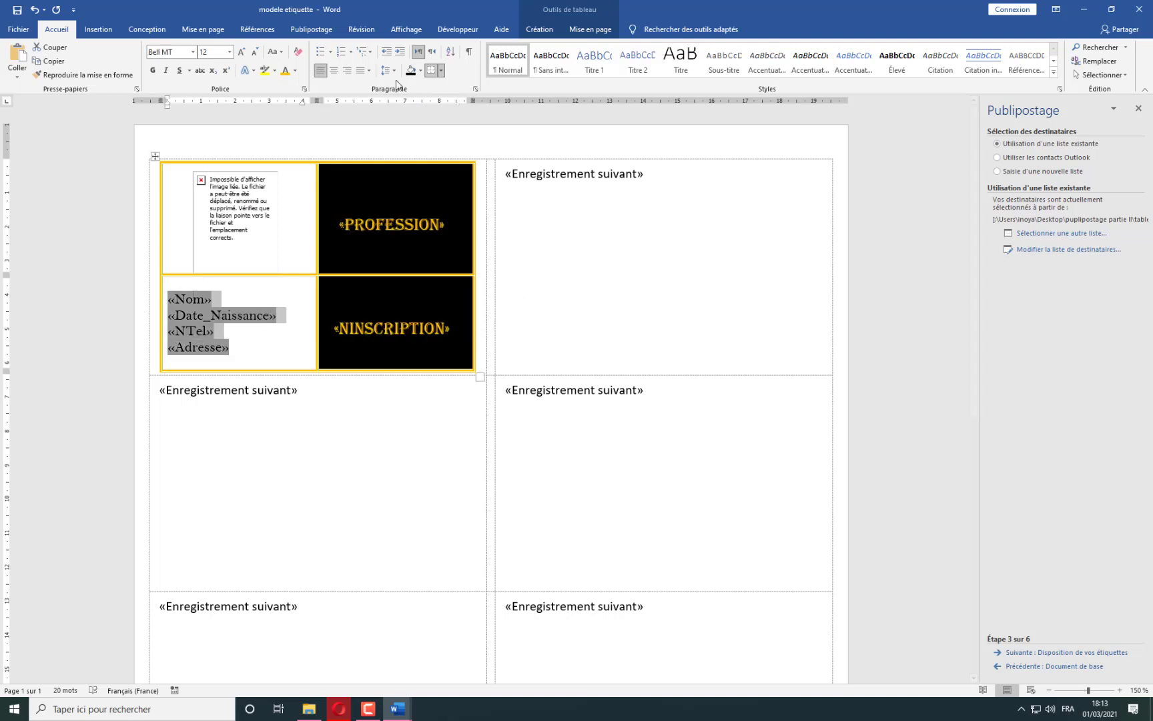
left_click(410, 70)
left_click(395, 327)
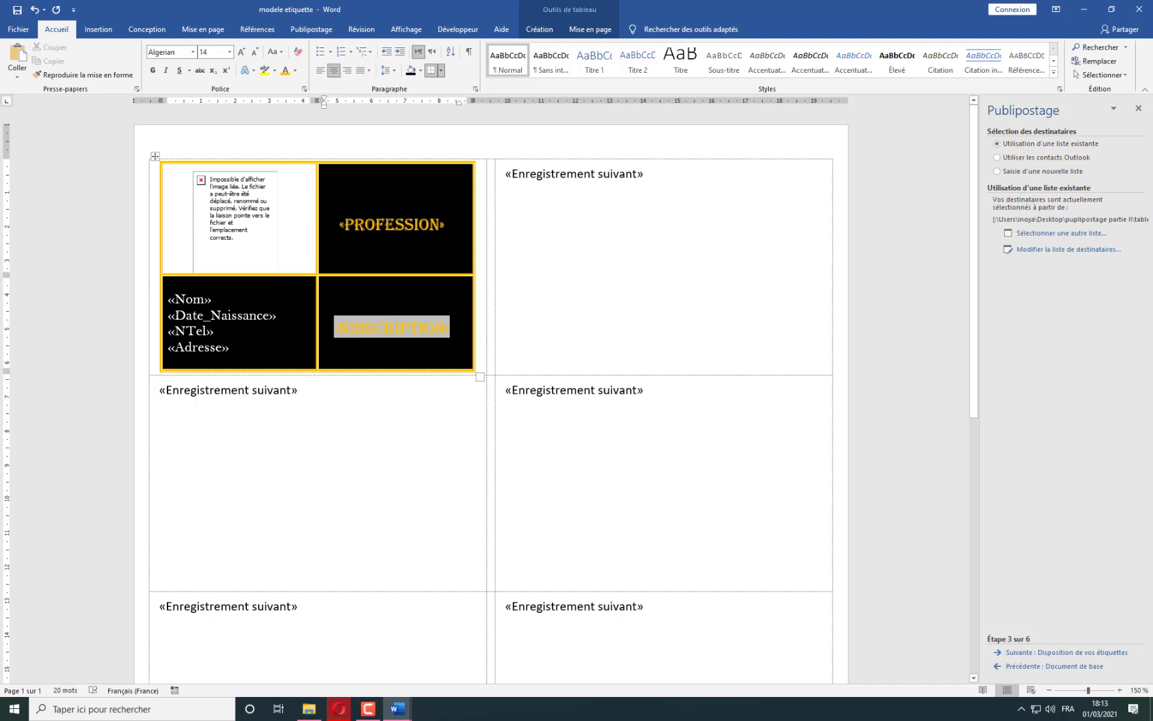
left_click_drag(335, 327, 451, 327)
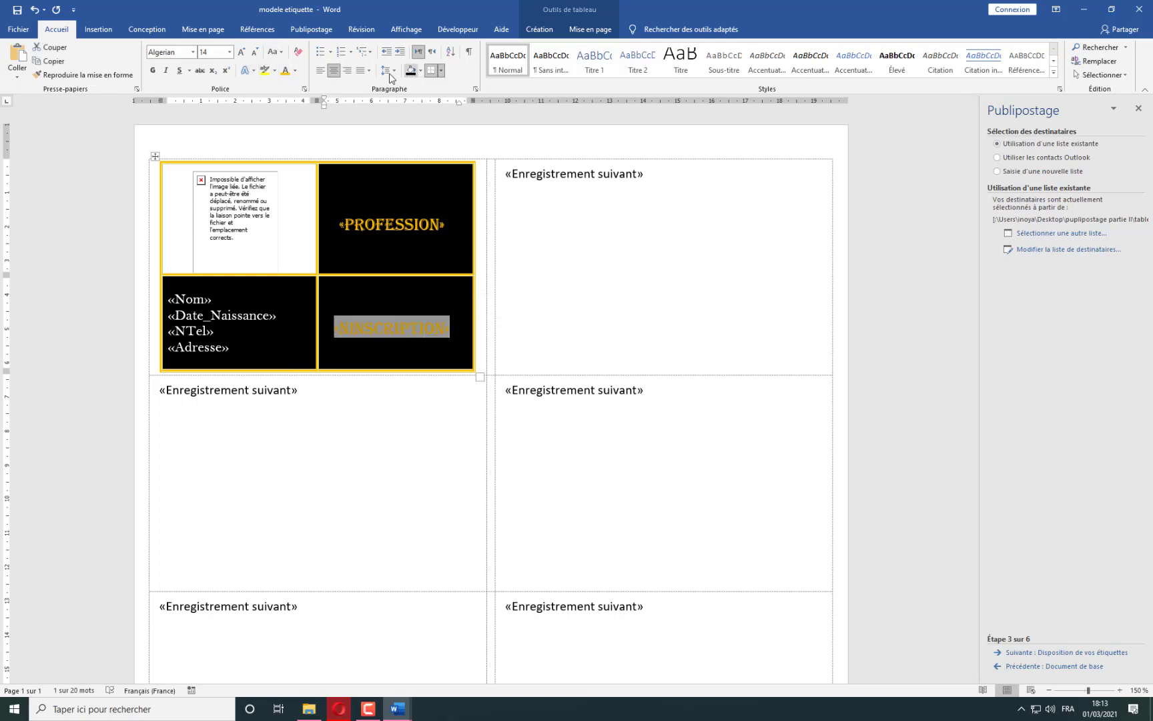
left_click(686, 411)
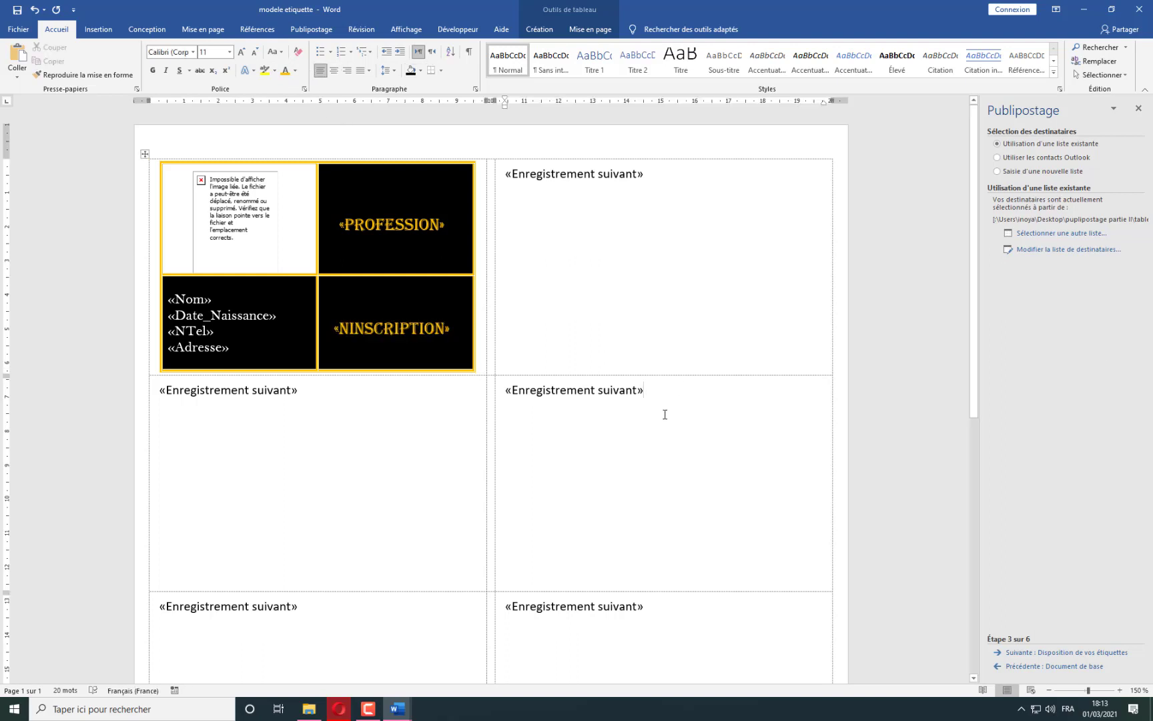
Advance the mail merge to the label layout stage and replicate the first label's design to all labels.
left_click(1023, 654)
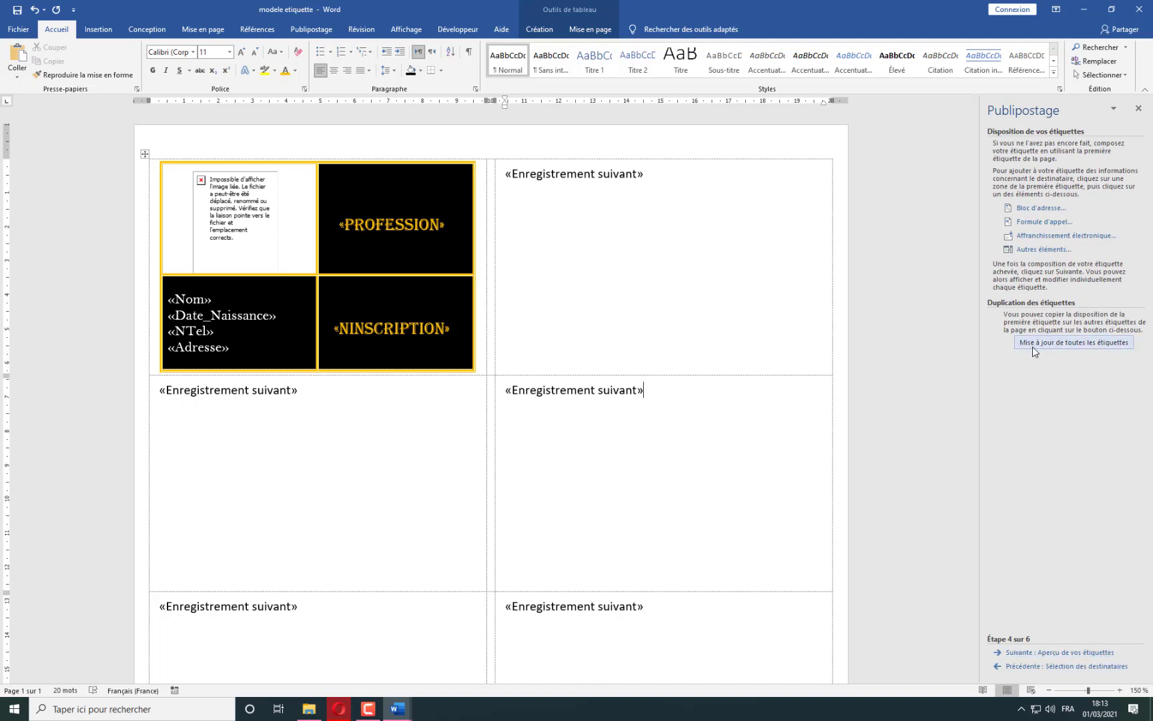
left_click(1088, 347)
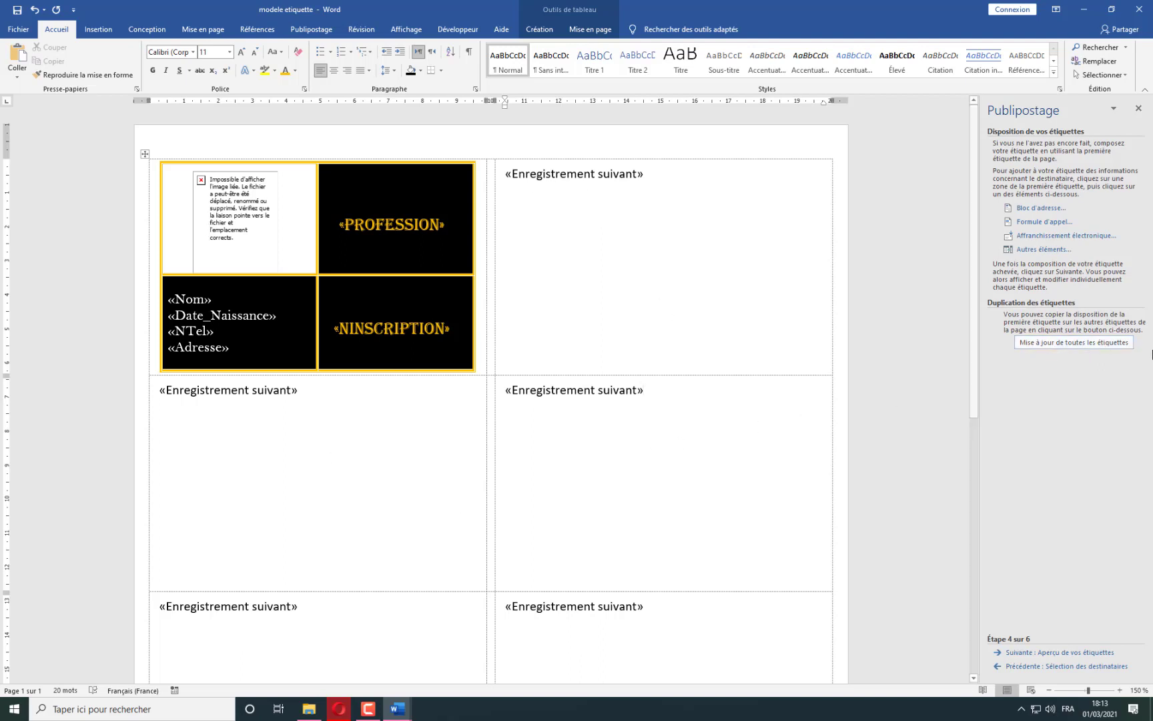
left_click(1105, 341)
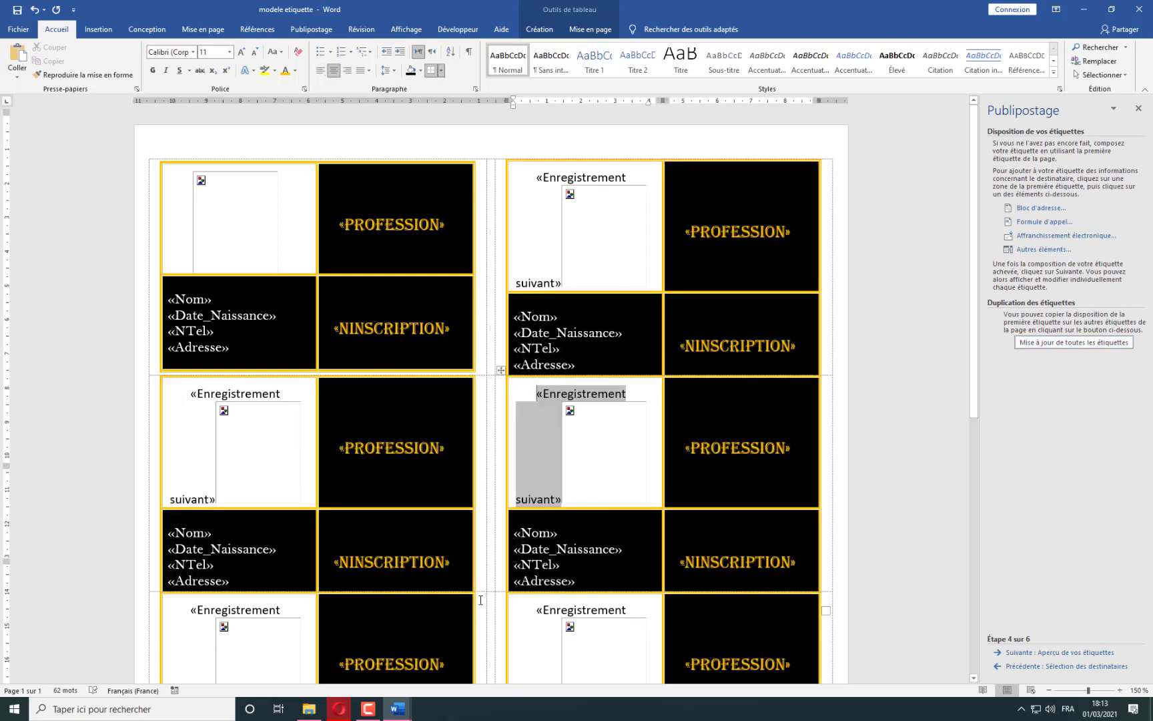
scroll(477, 592, "down", 4)
scroll(508, 614, "up", 3)
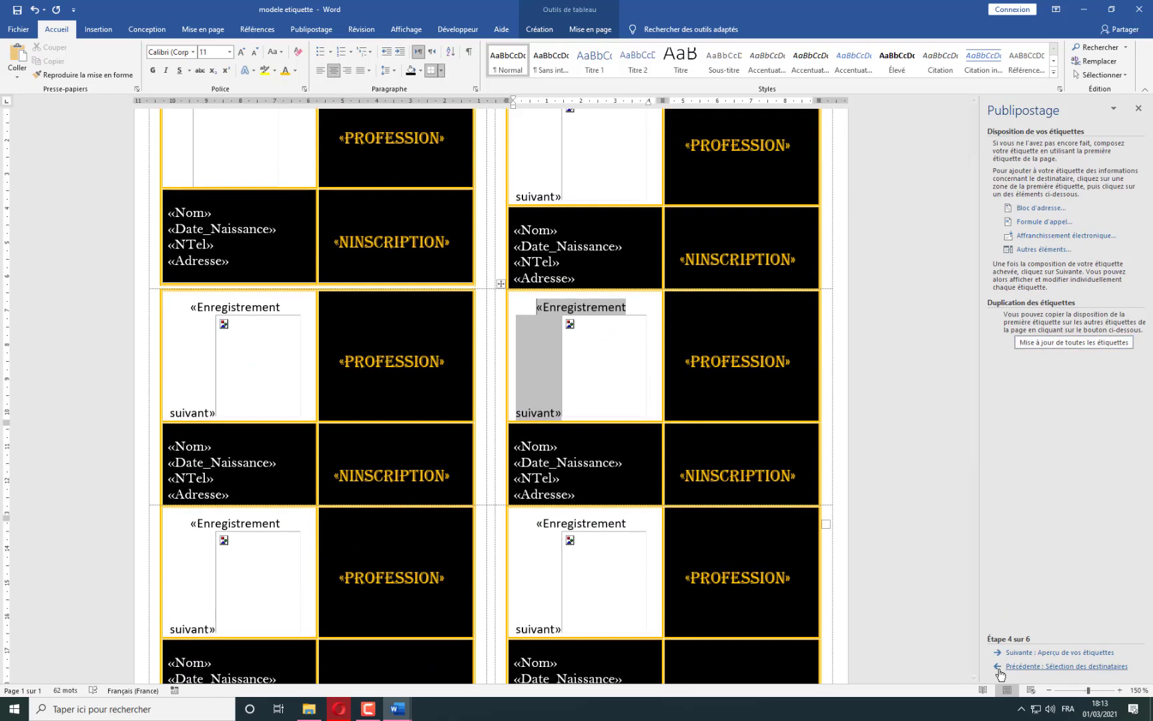
Preview the merged labels, finish the merge and generate the individual labels in a new document.
left_click(1030, 653)
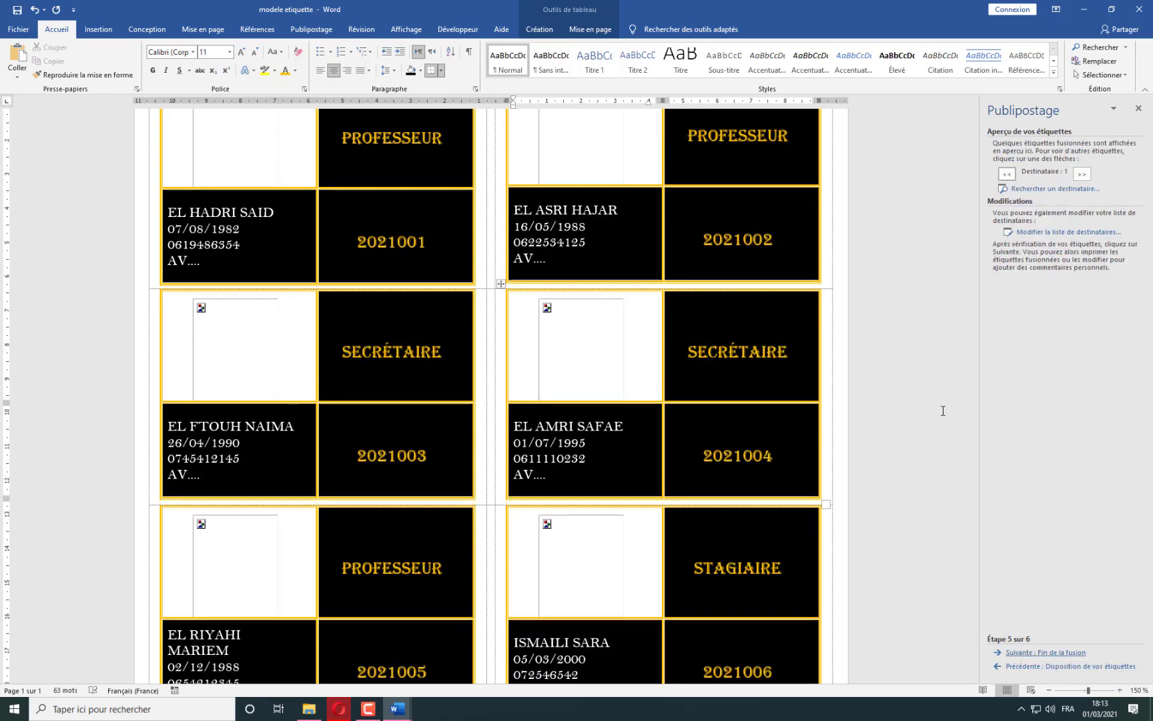
scroll(498, 343, "up", 2)
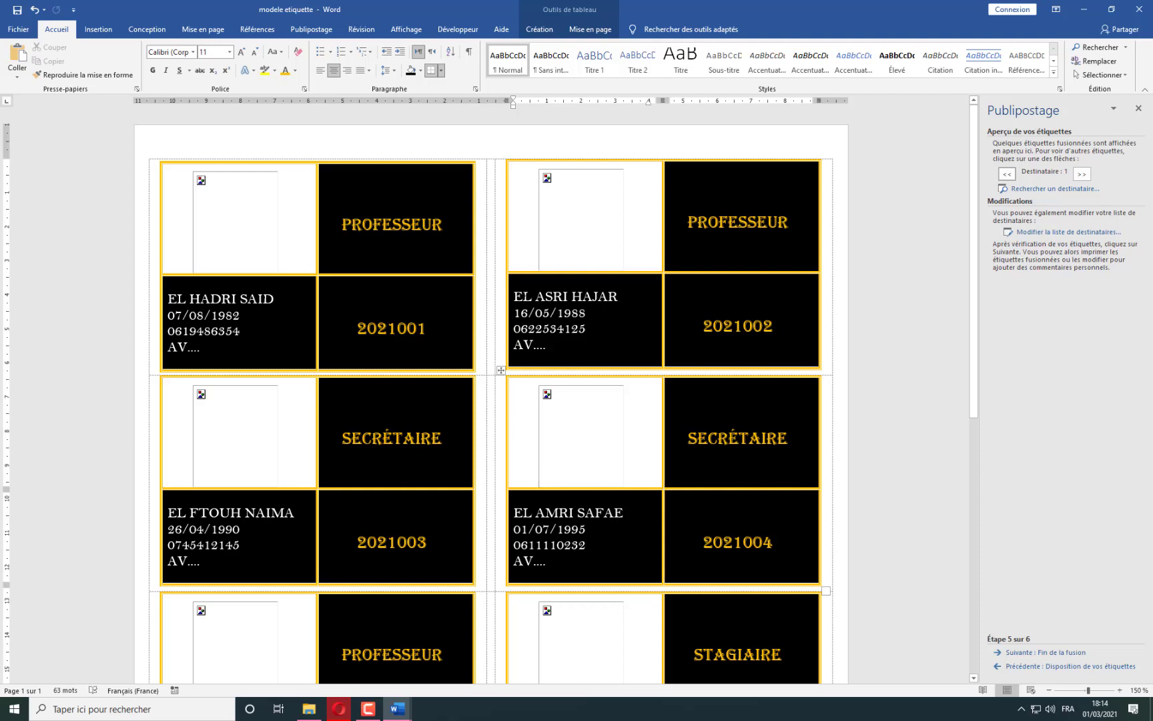
left_click(1070, 652)
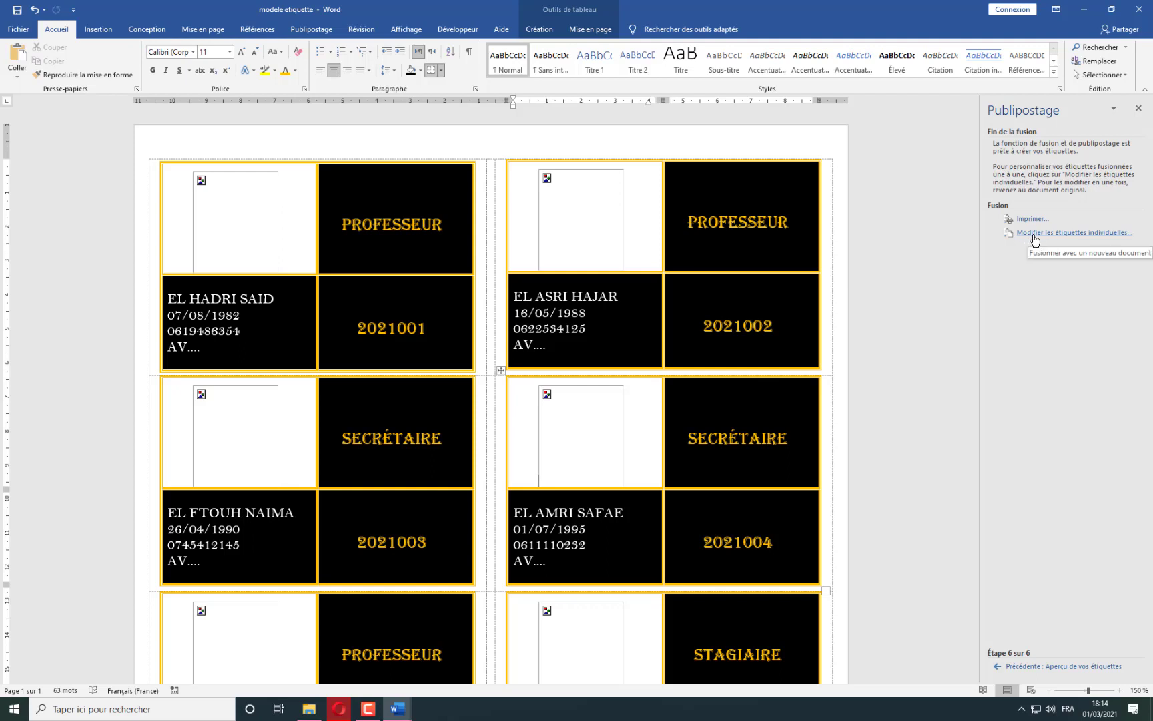
left_click(1070, 233)
left_click(571, 375)
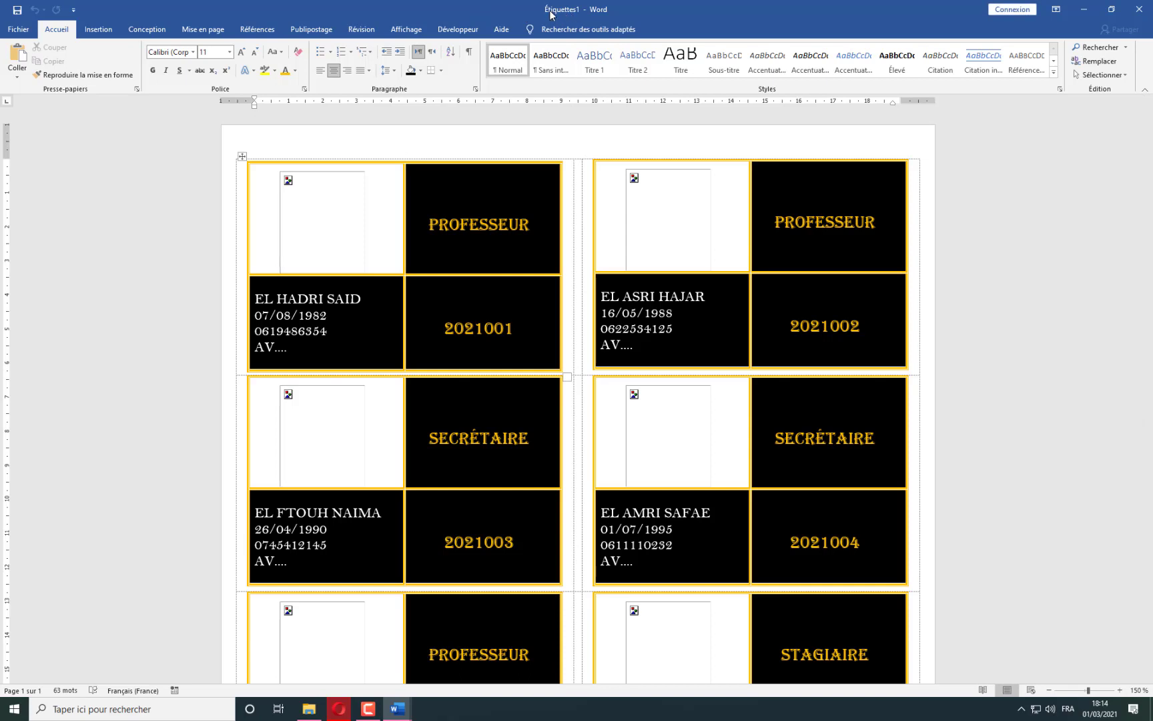
Save the merged document as Etiquette final in the puplipostage partie II folder on the desktop.
left_click(21, 18)
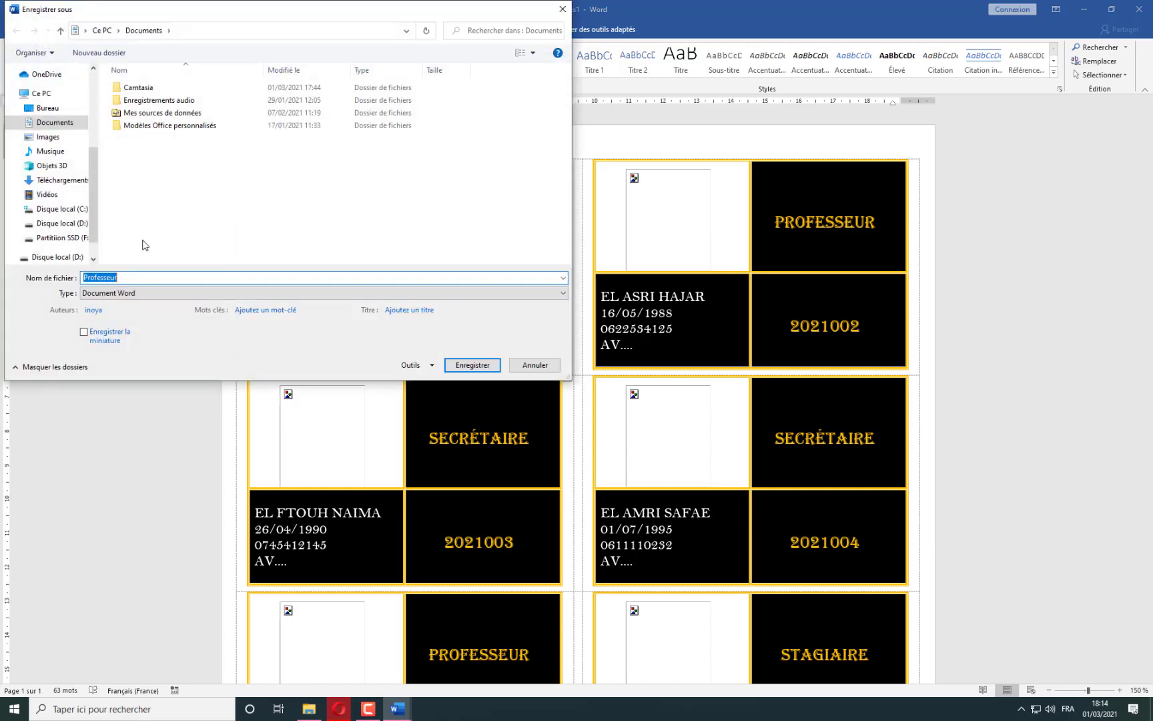
left_click(66, 111)
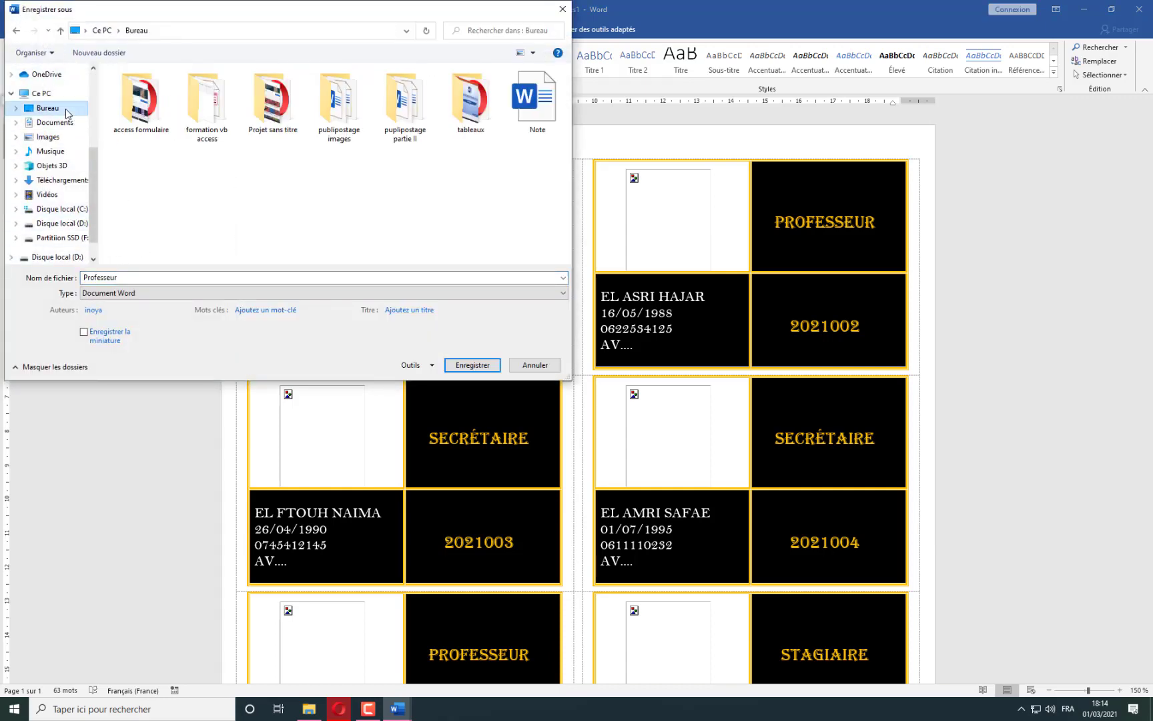
double_click(414, 129)
double_click(219, 276)
type("Etiquette final")
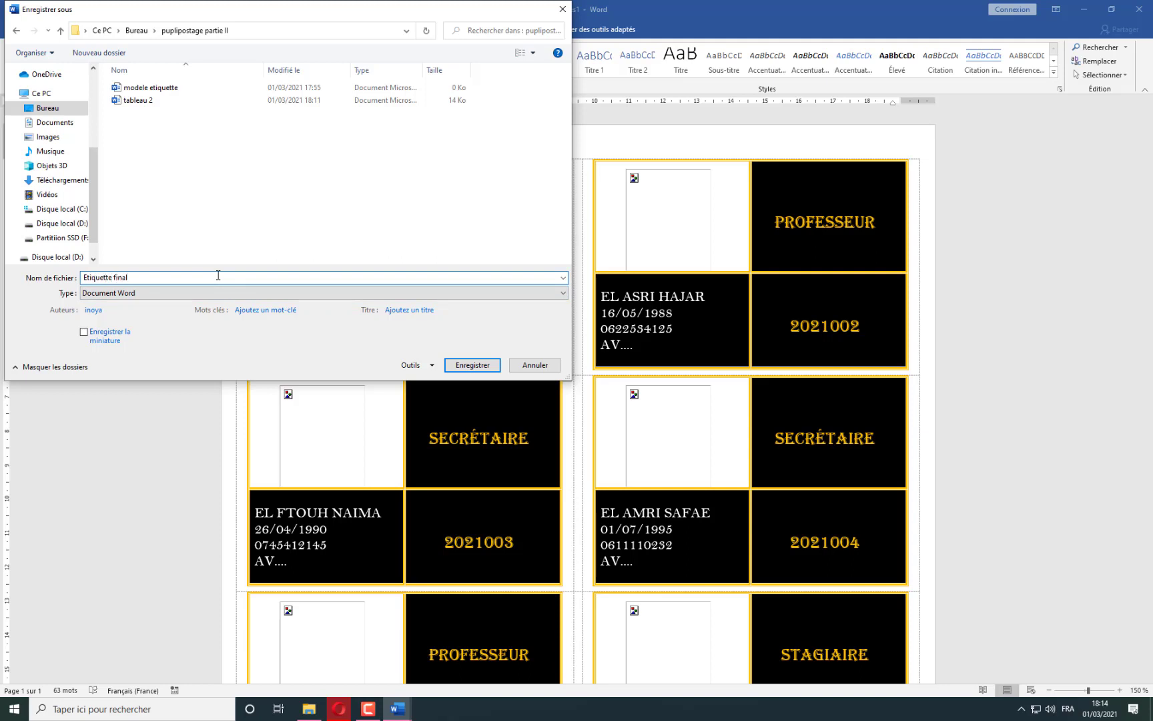
left_click(459, 367)
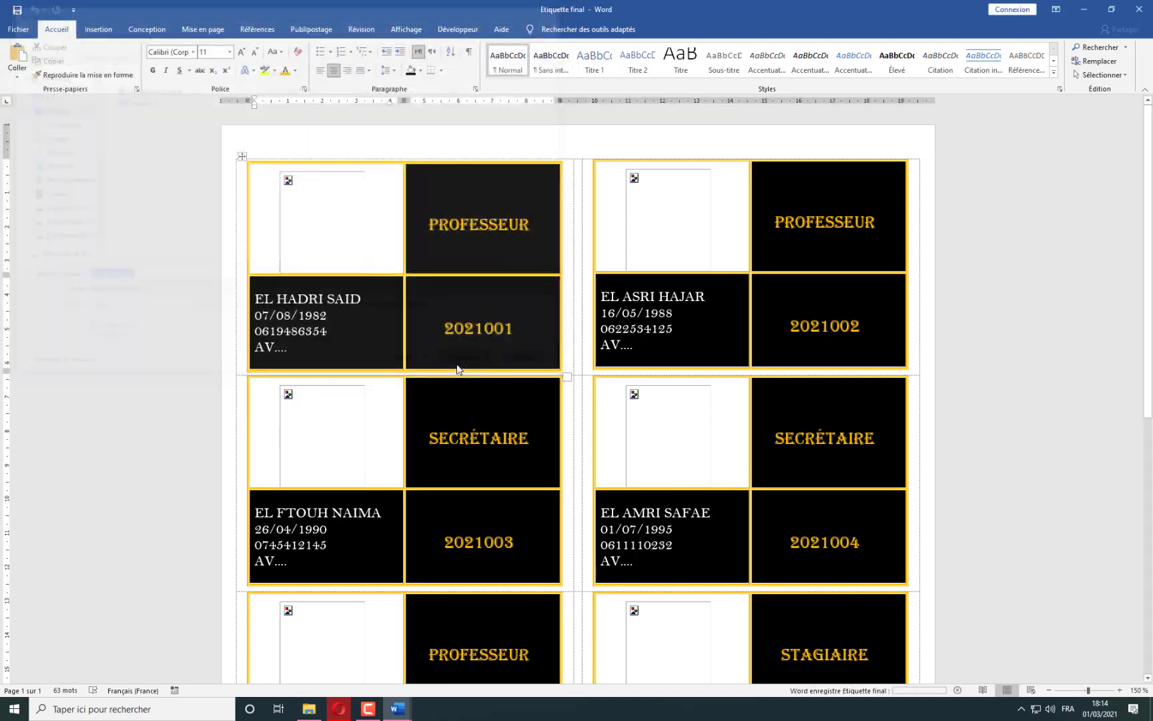
Select the whole merged document and update its fields to load the linked pictures.
left_click(1105, 76)
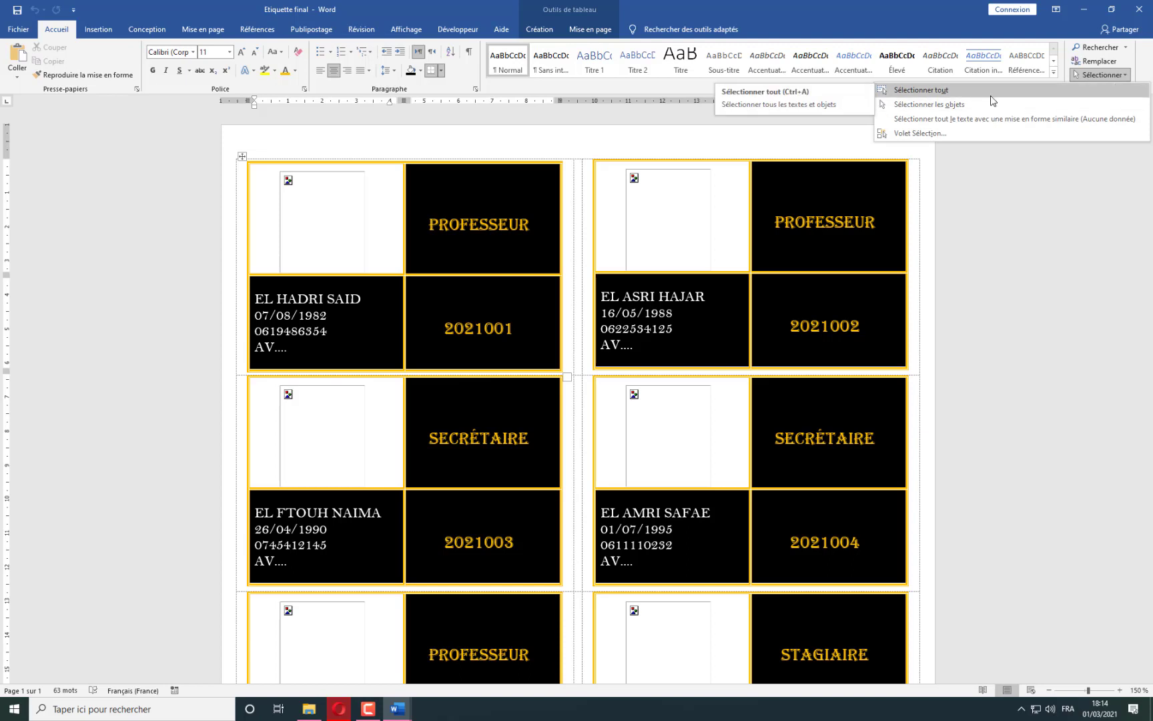
key("Escape")
key("ctrl+a")
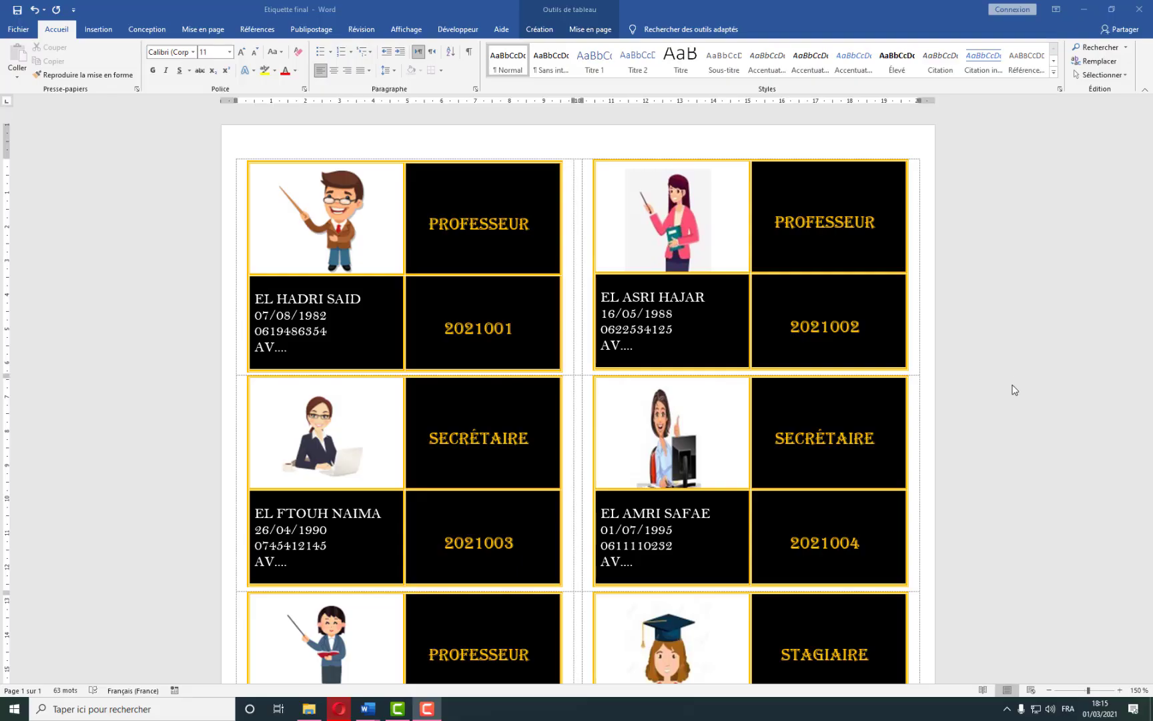
Examine all the merged badges on the page, checking each one's photo, profession and personal details.
scroll(1015, 388, "down", 7)
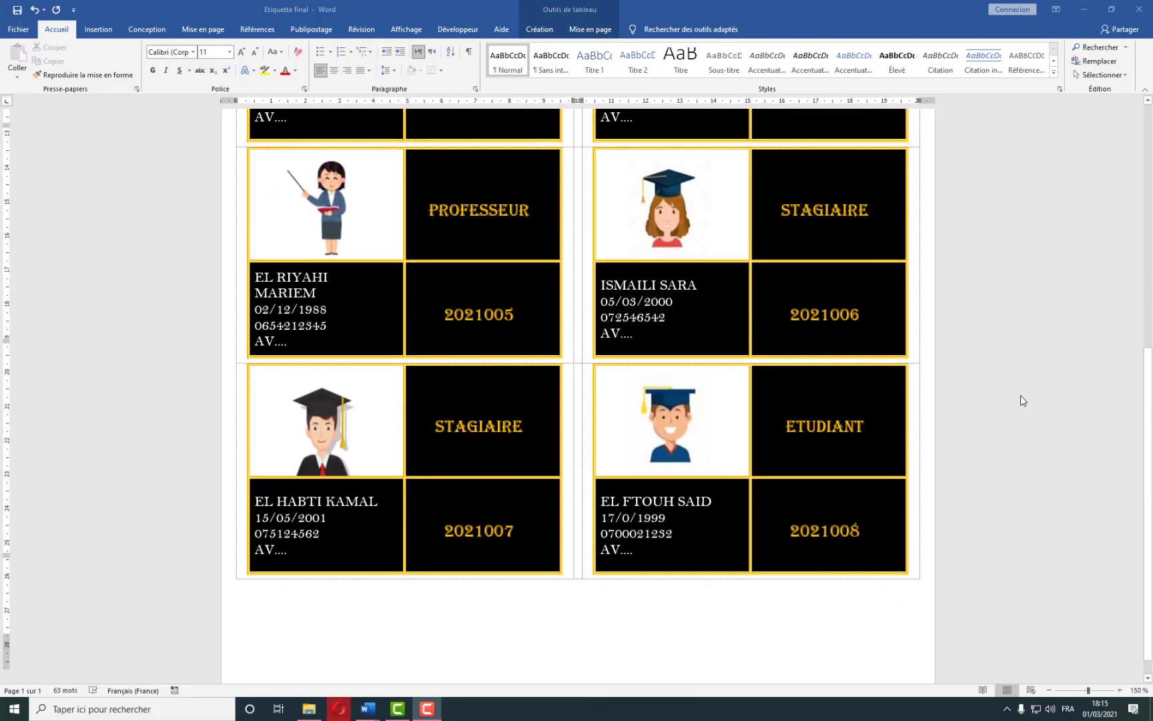
scroll(1021, 395, "up", 7)
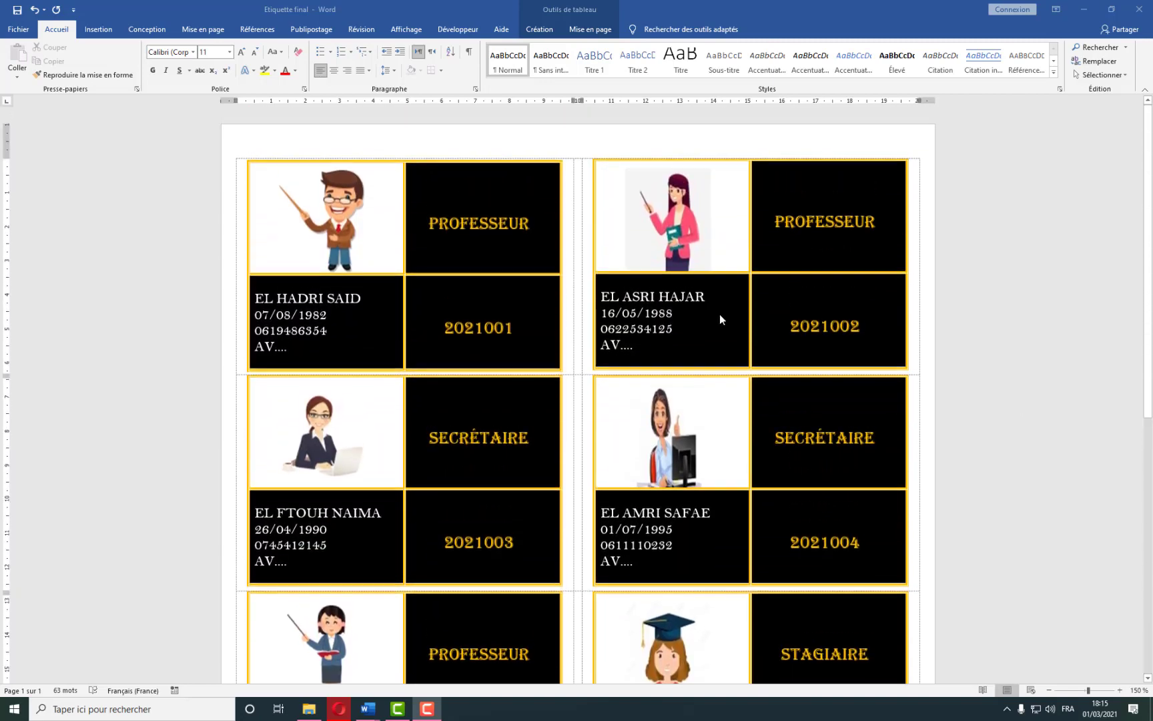
scroll(600, 313, "down", 7)
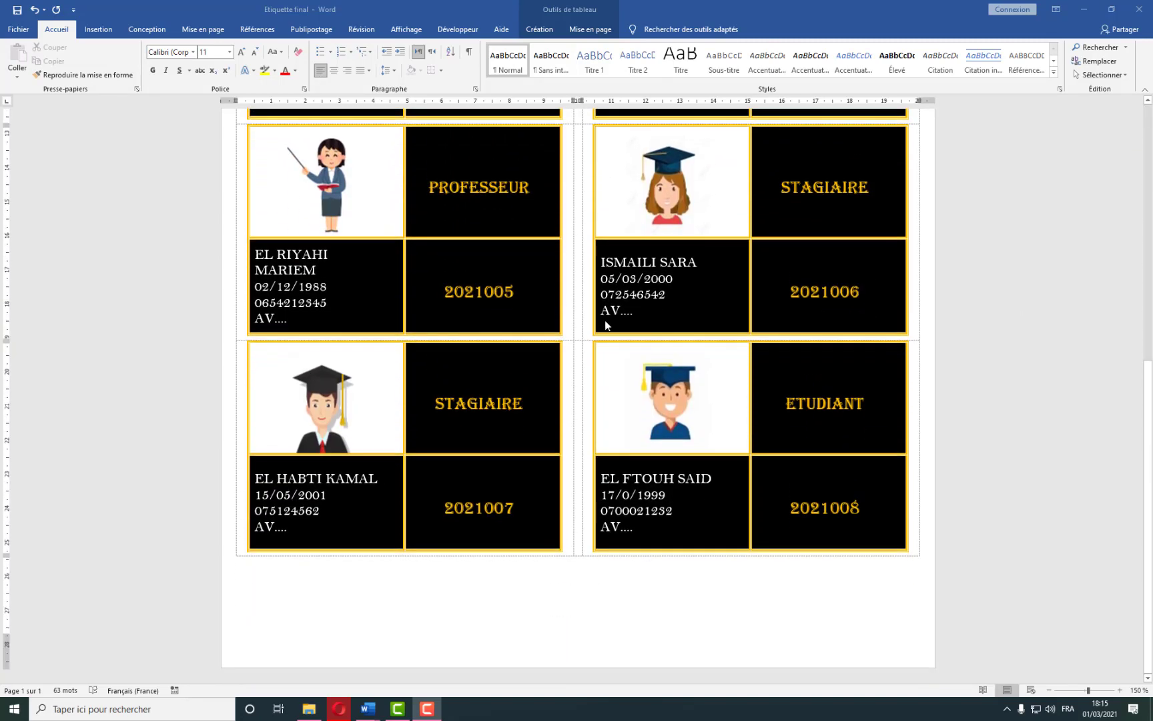
scroll(604, 320, "up", 3)
scroll(606, 325, "up", 4)
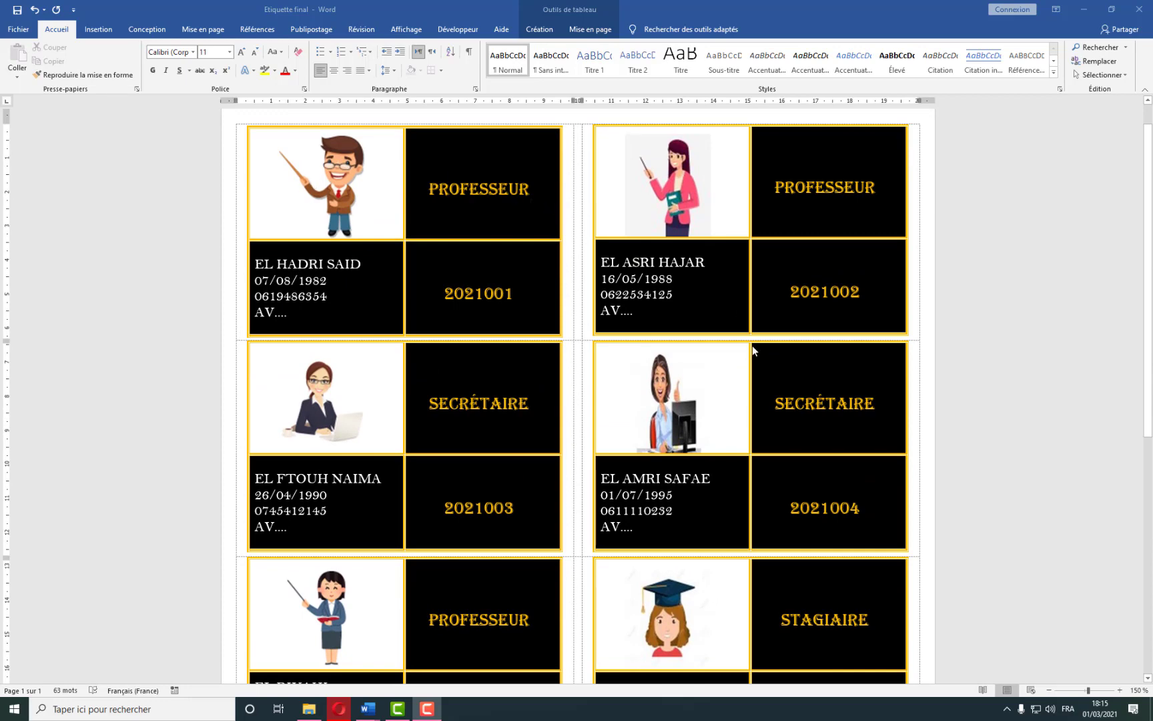
scroll(752, 357, "down", 2)
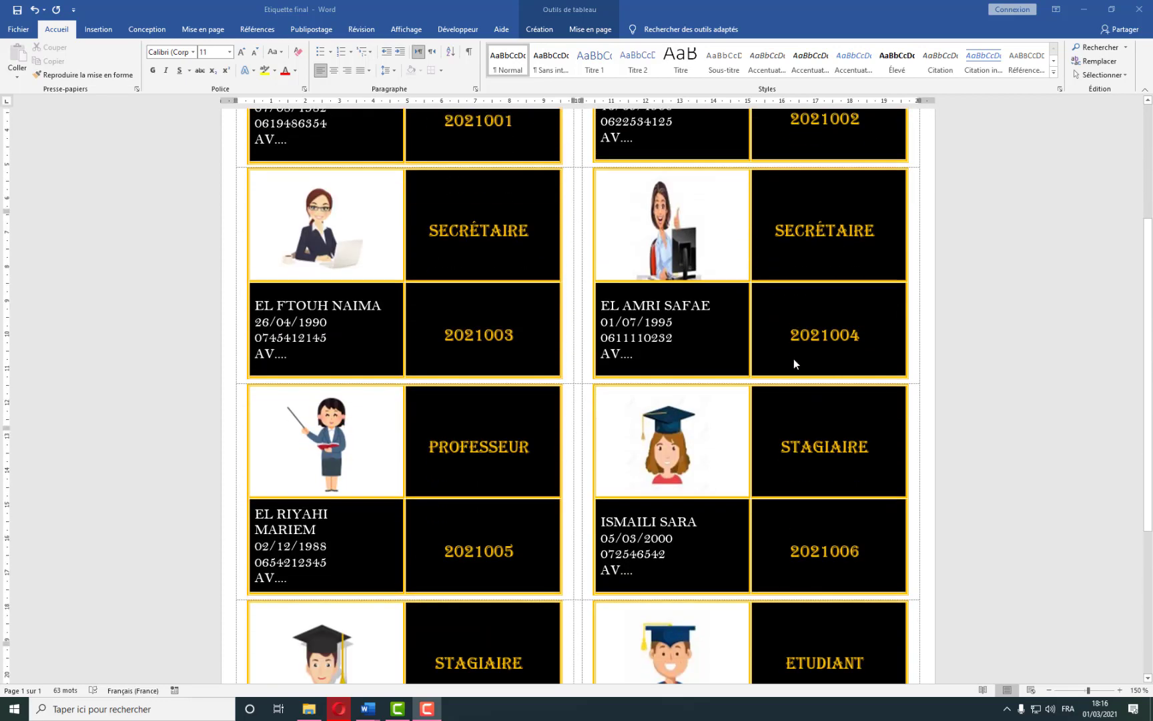
scroll(794, 362, "up", 3)
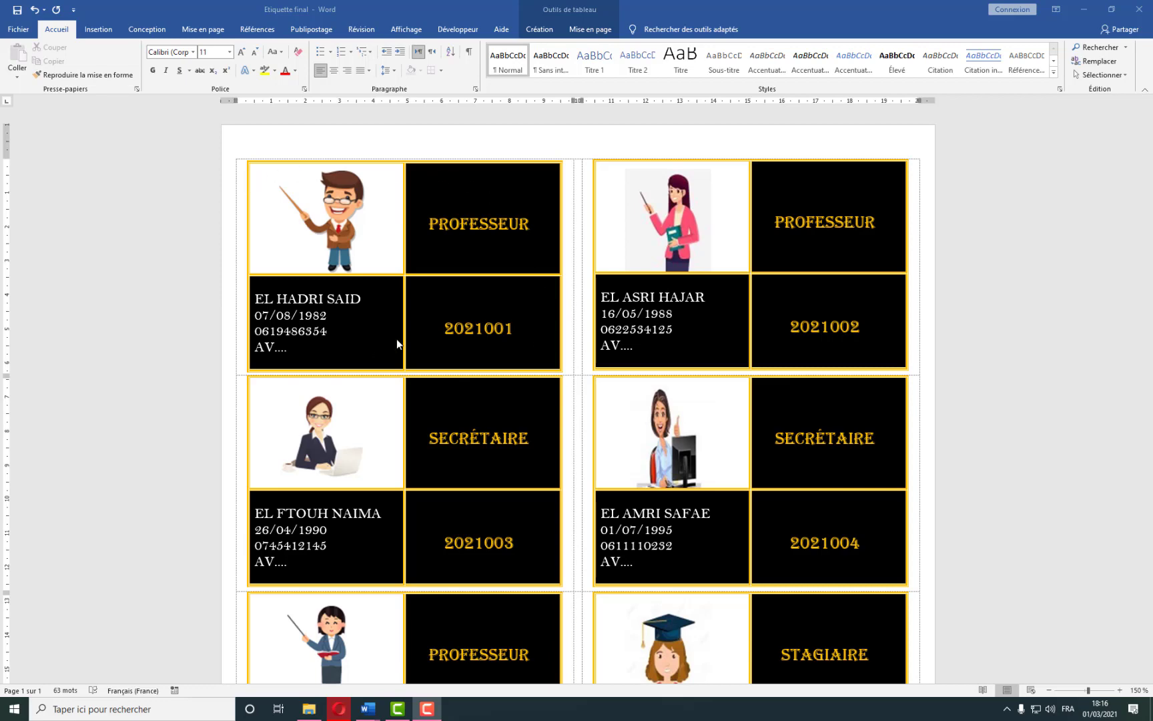
scroll(715, 303, "down", 5)
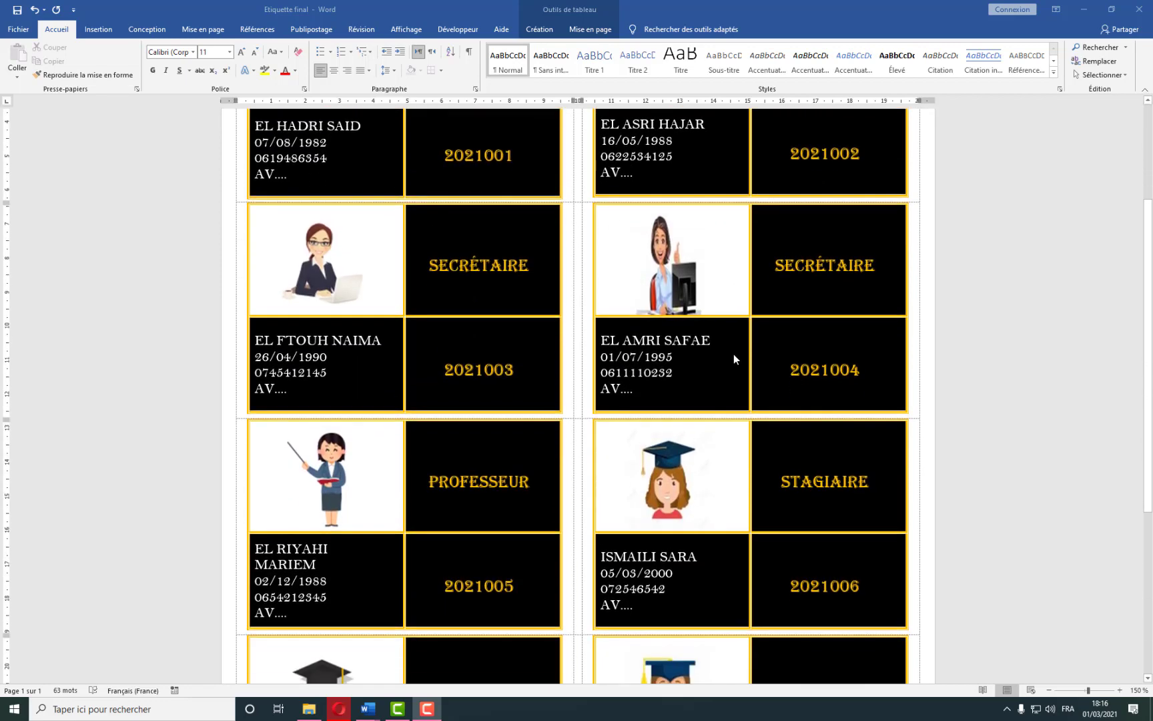
scroll(734, 359, "down", 4)
scroll(734, 359, "up", 6)
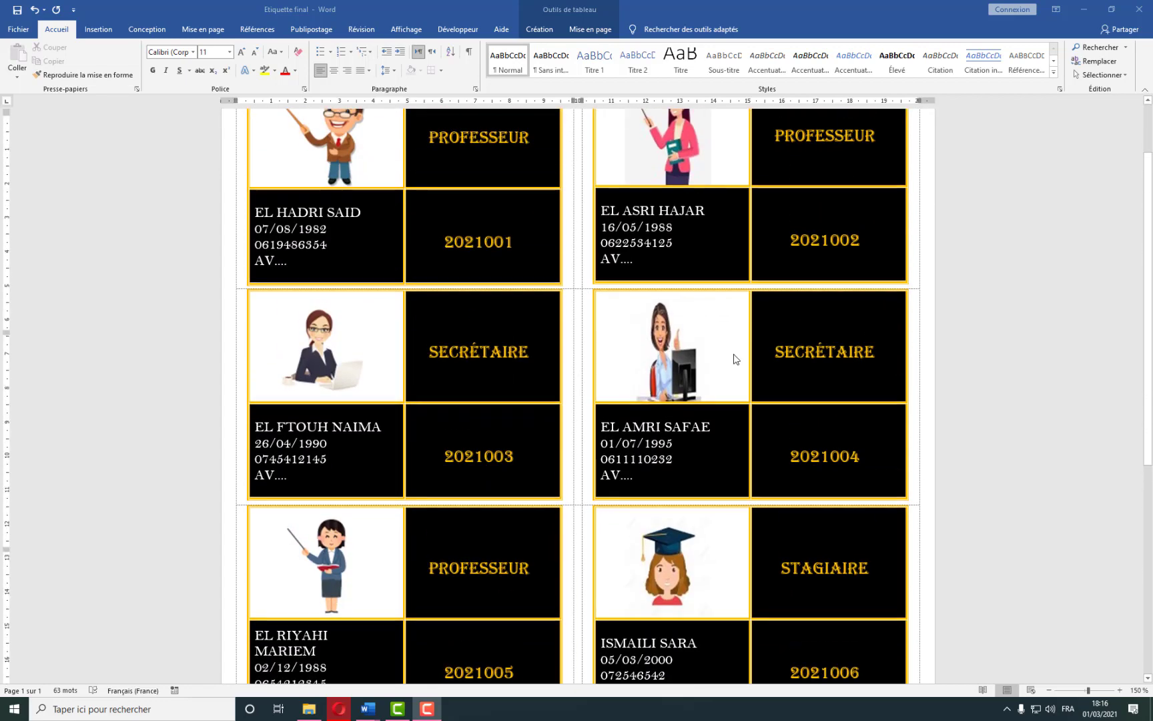
scroll(734, 359, "up", 2)
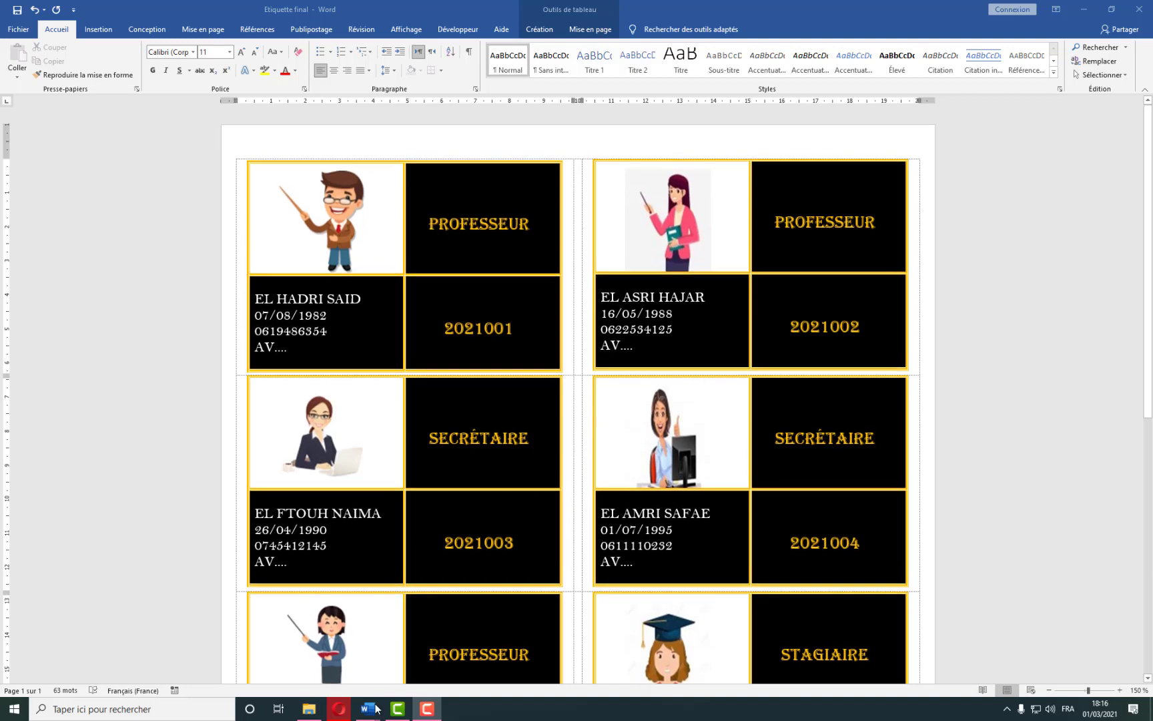
Switch to the tableau 2 document and add an empty row at the end of its table.
mouse_move(367, 709)
left_click(294, 672)
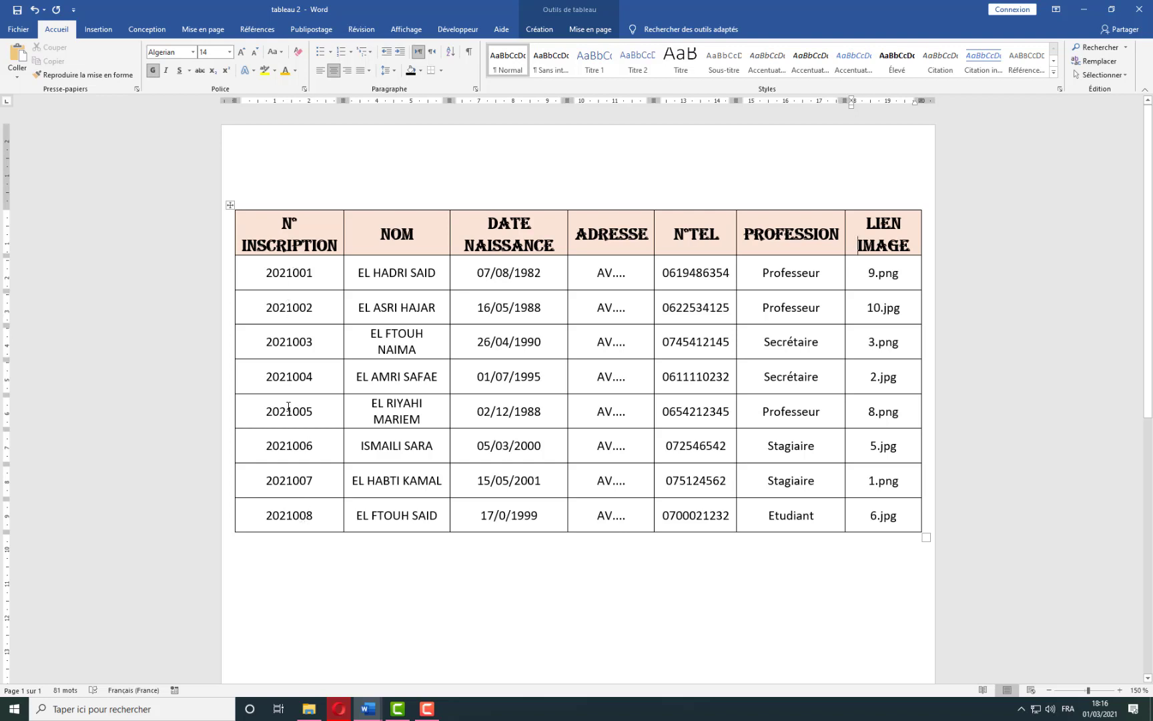
left_click(919, 519)
left_click(932, 516)
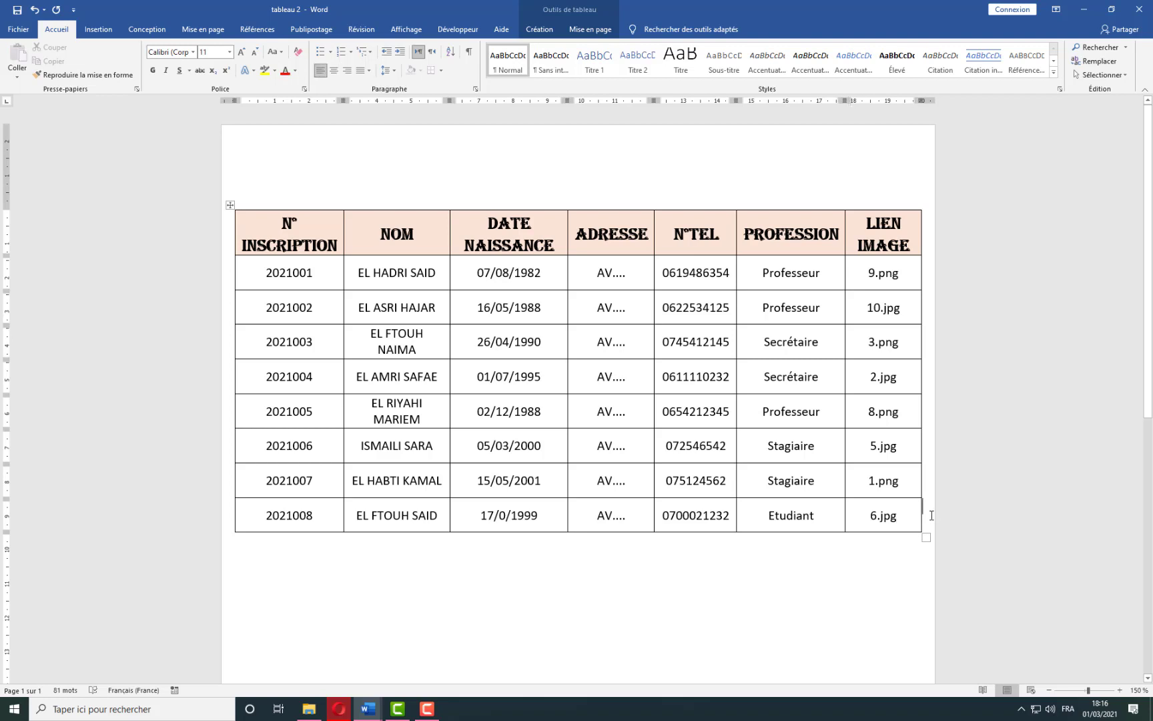
key("Return")
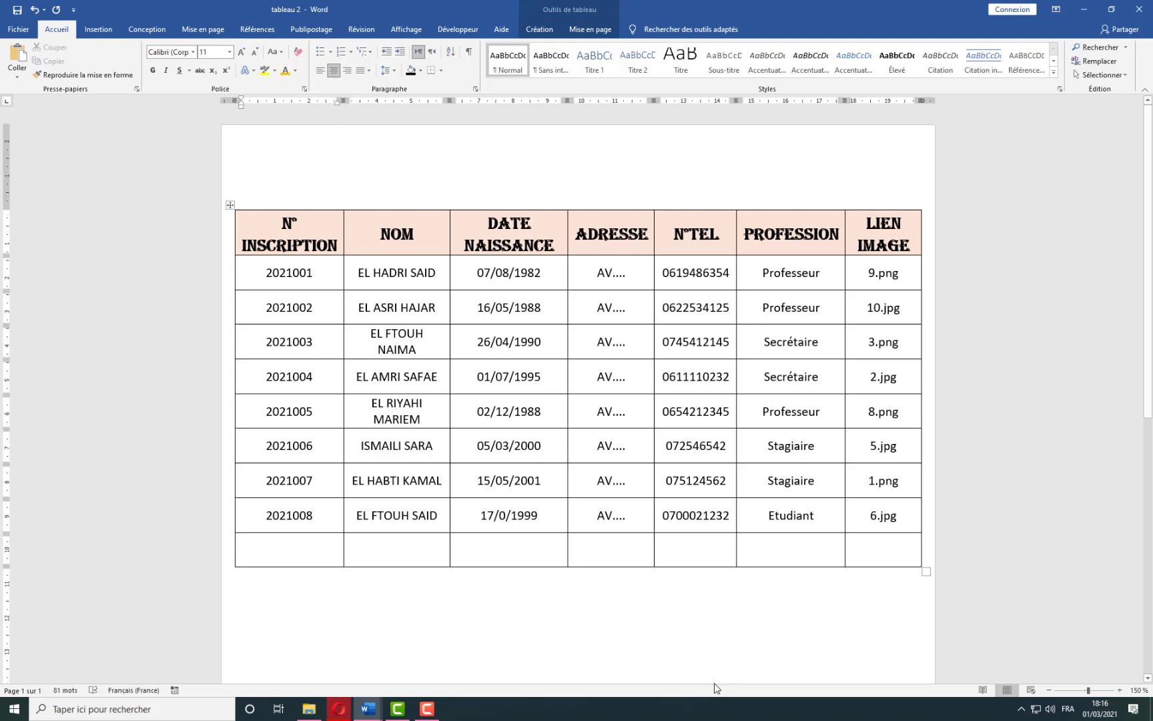
Copy the last filled row of the table into the new empty row.
left_click_drag(268, 518, 887, 518)
key("ctrl+c")
left_click(325, 552)
key("ctrl+v")
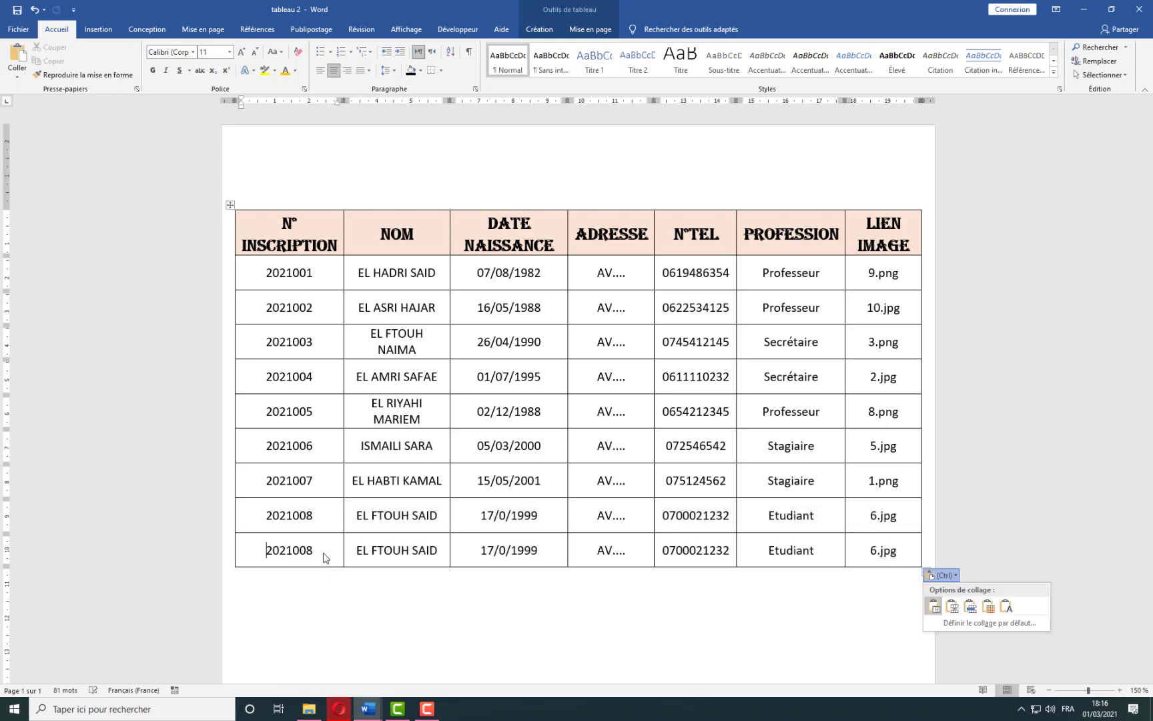
key("Escape")
Change the last digit of the copied row's registration number to 9 and append an A to the name.
left_click(325, 550)
key("BackSpace")
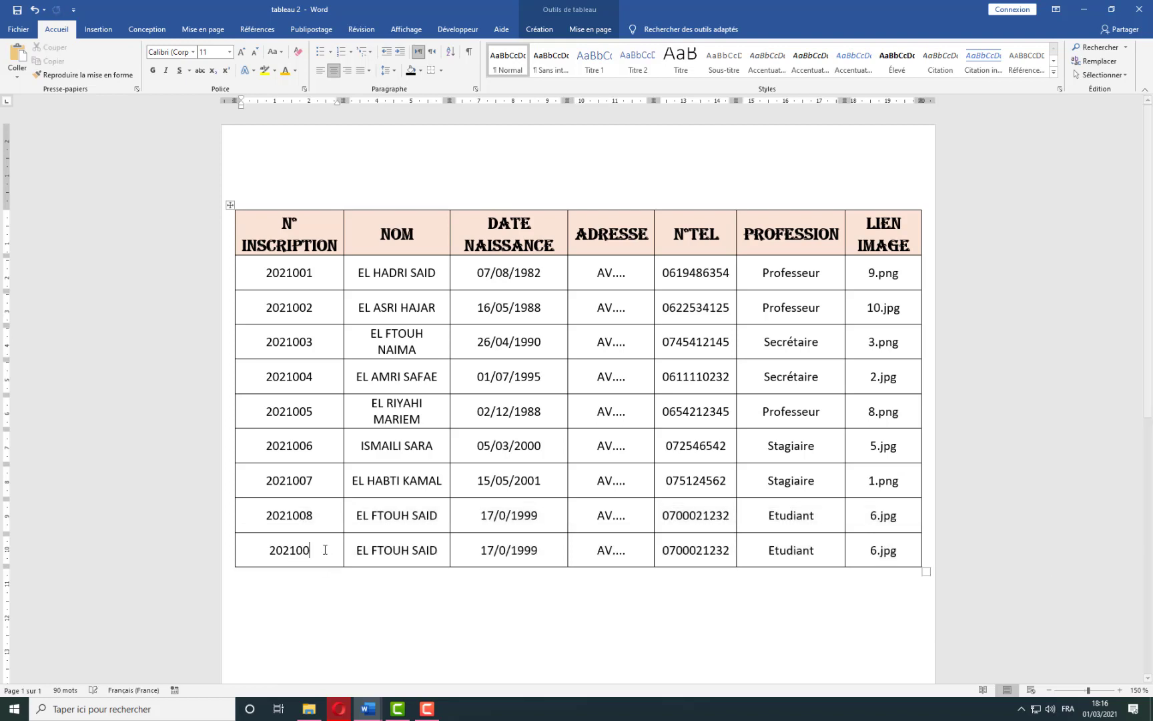
type("9")
left_click(442, 549)
type("A")
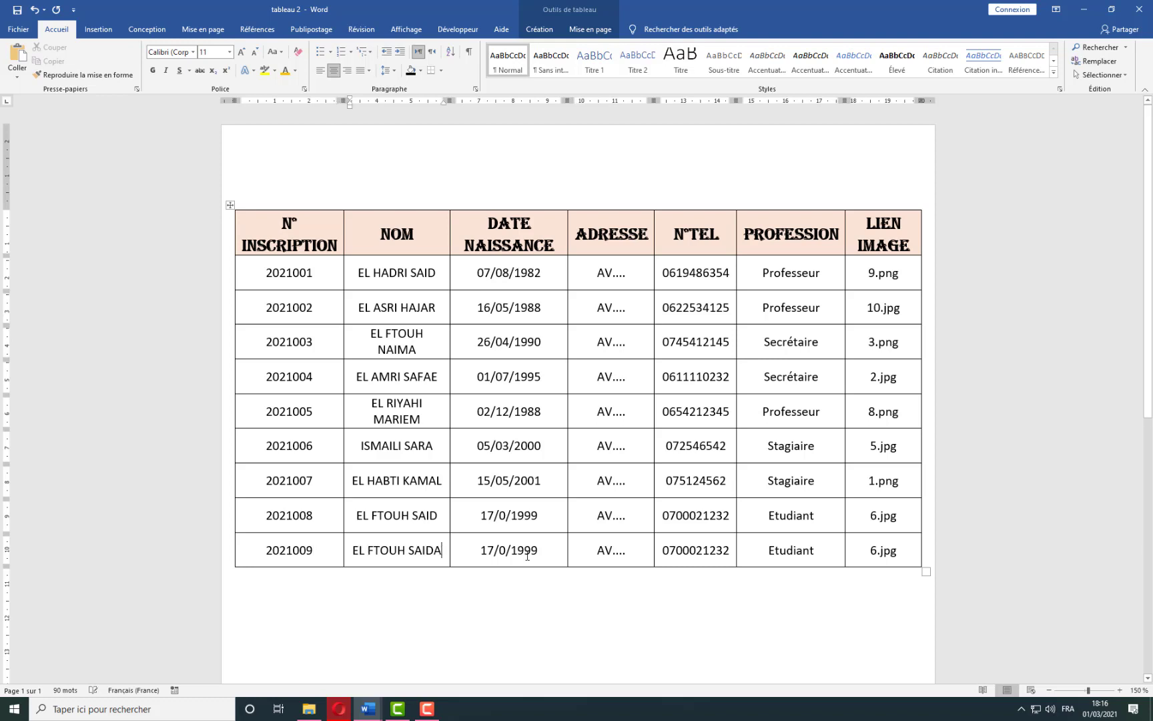
Check the pictures in the puplipostage partie II folder and replace the given name in the table's last row with another one.
left_click(803, 550)
double_click(874, 551)
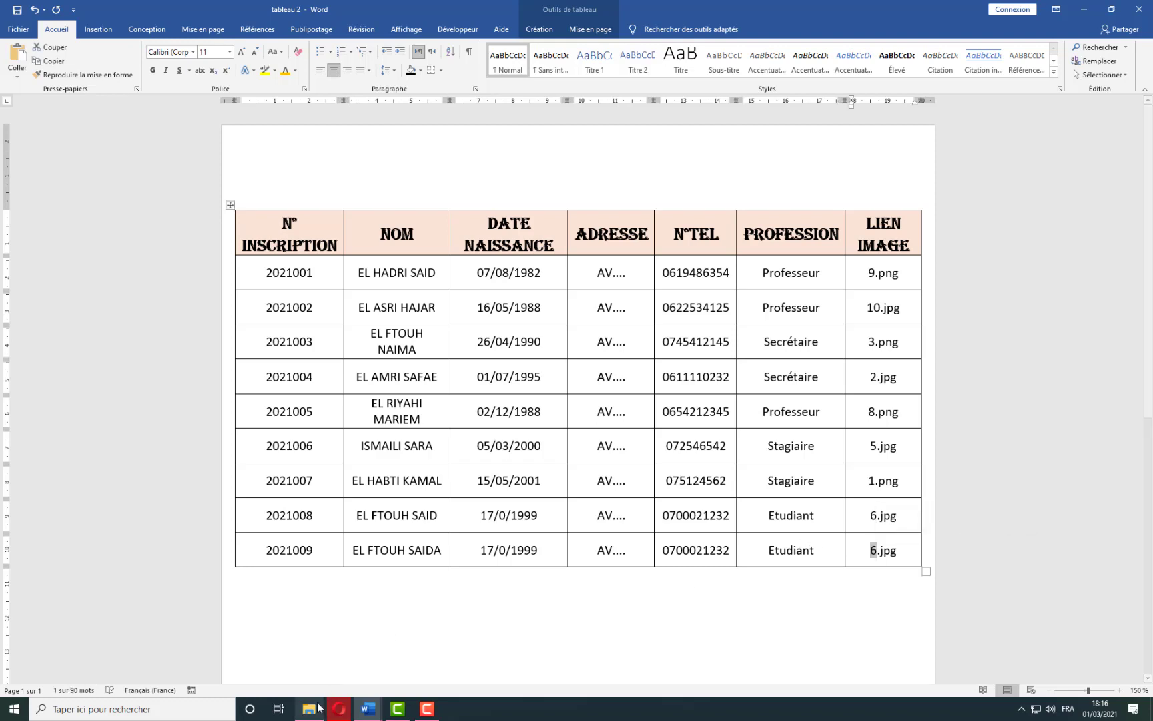
mouse_move(316, 708)
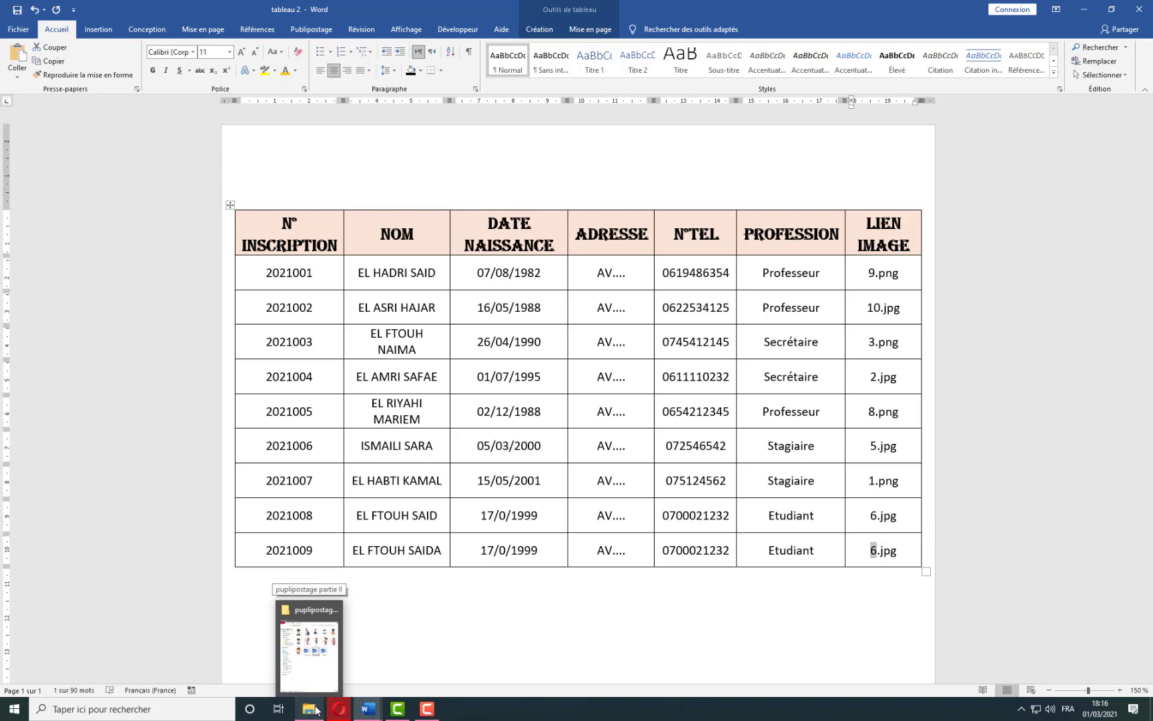
left_click(309, 644)
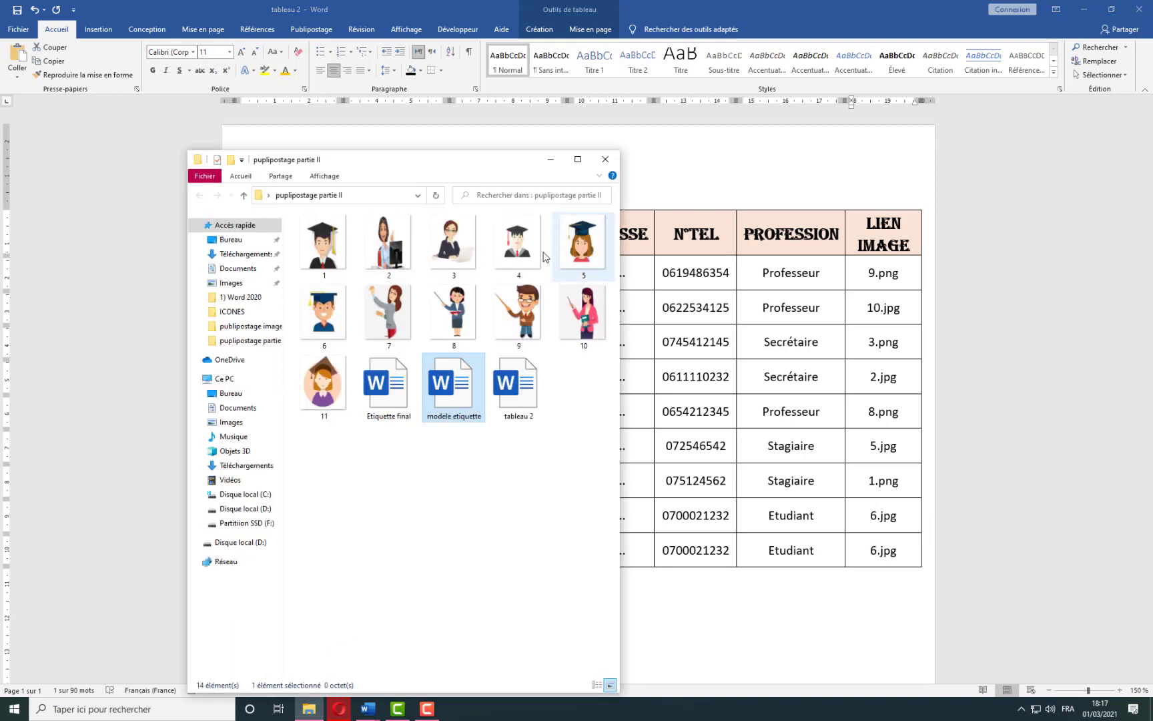
left_click(844, 580)
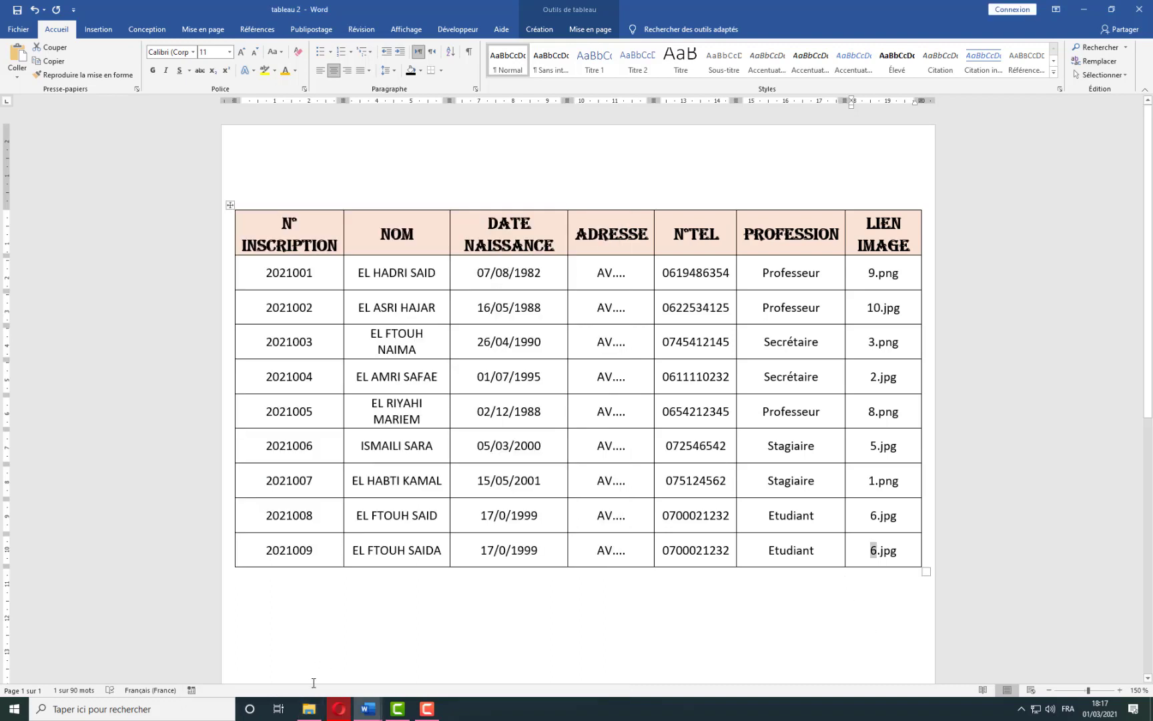
double_click(423, 551)
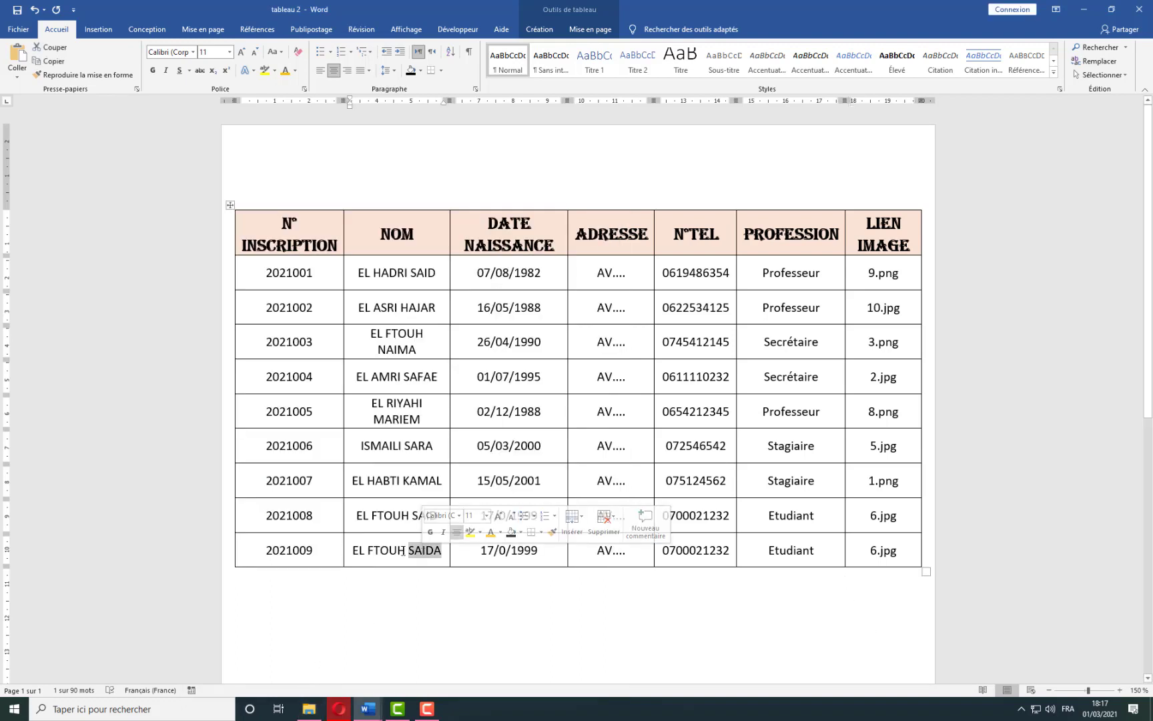
type("Ahmed")
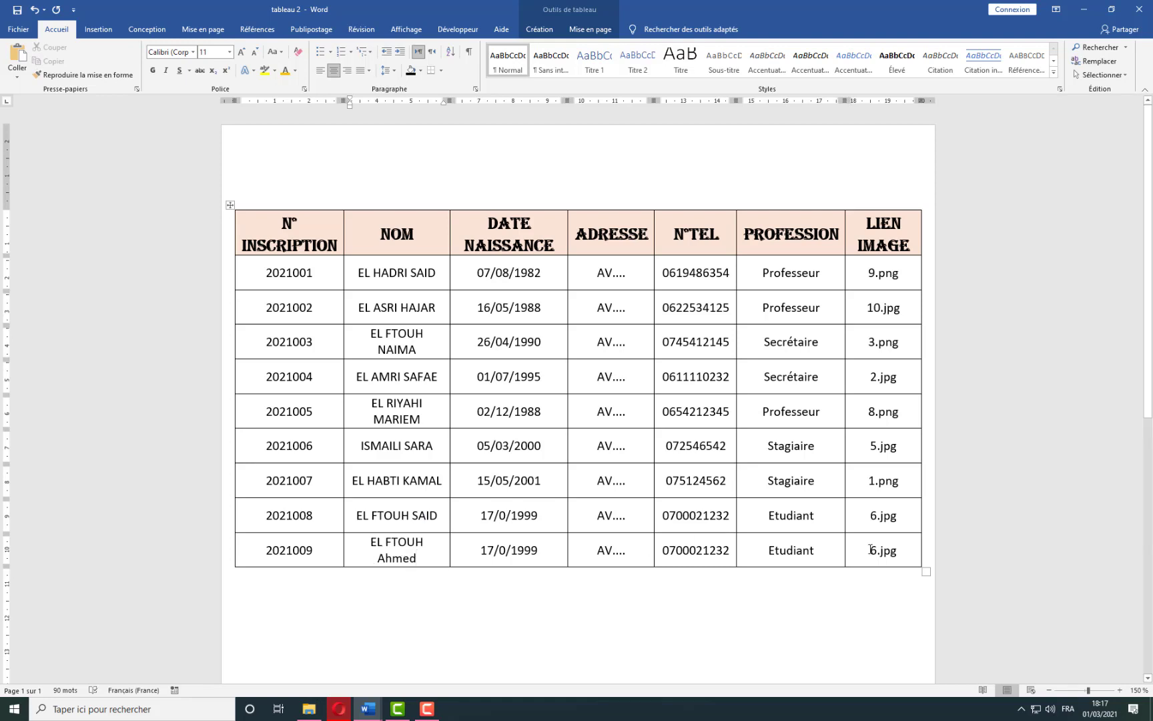
Set the last row's image link to 4.png, checking picture 4's file type in the image folder.
left_click_drag(876, 551, 865, 553)
type("4")
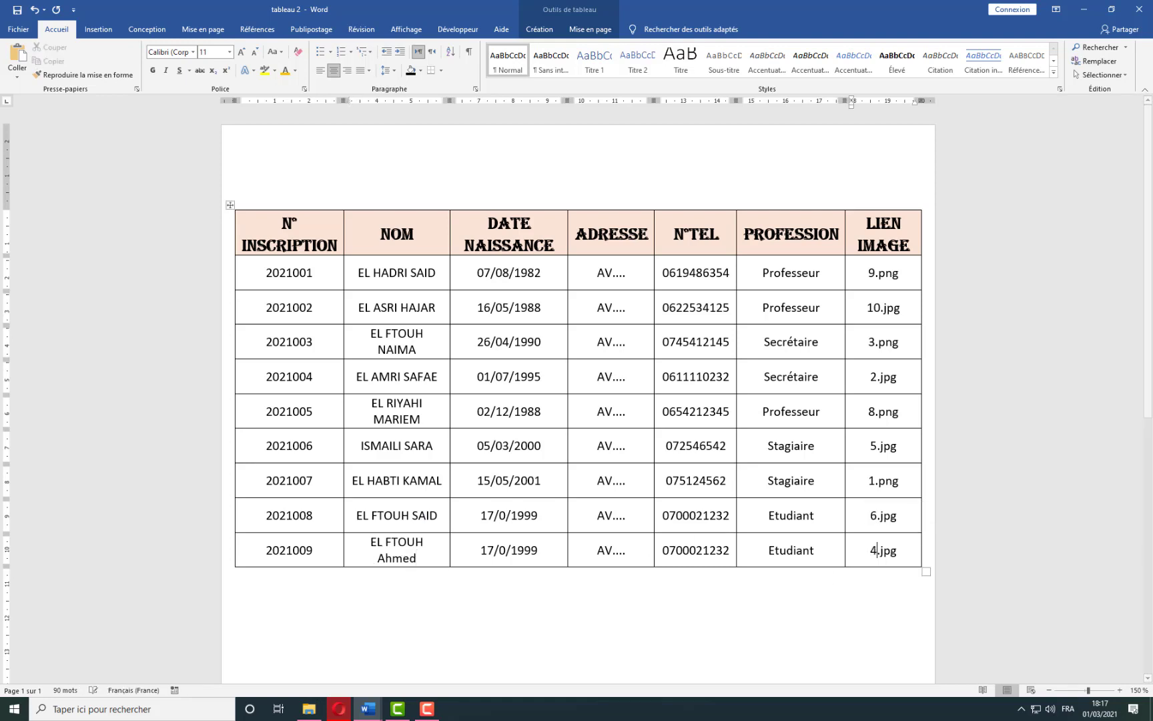
left_click(313, 709)
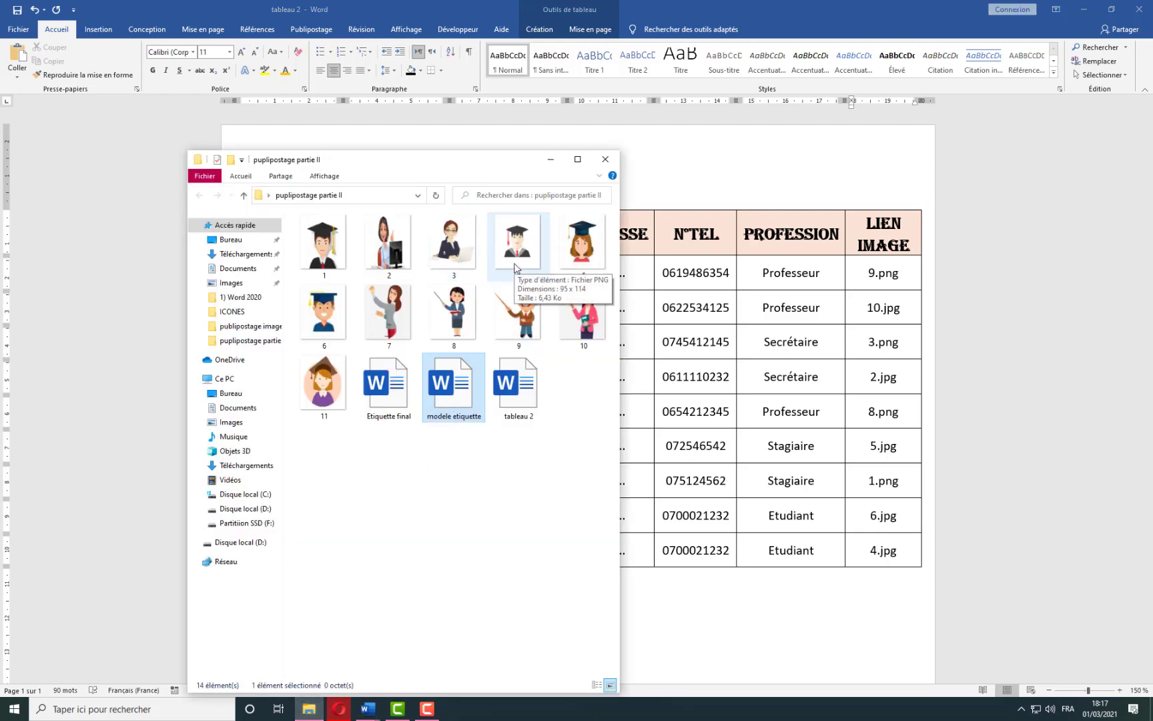
left_click(857, 606)
double_click(889, 550)
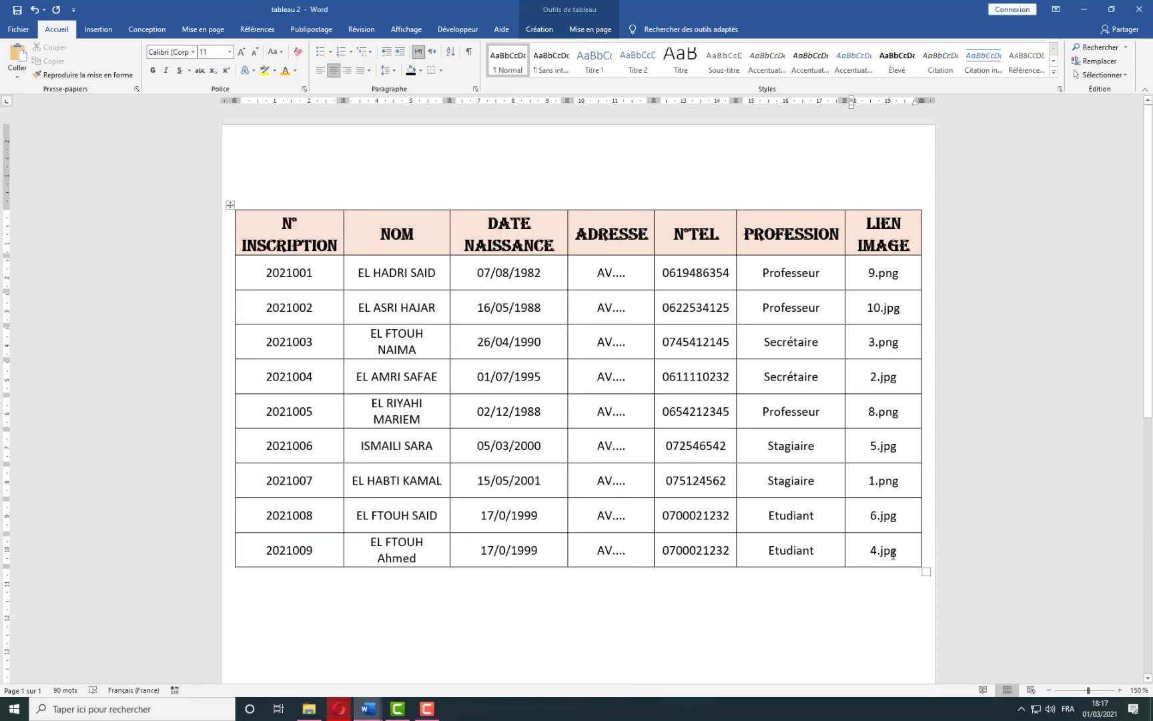
type("png")
Switch to the modele etiquette document and merge all records into a new document of individual labels.
mouse_move(364, 710)
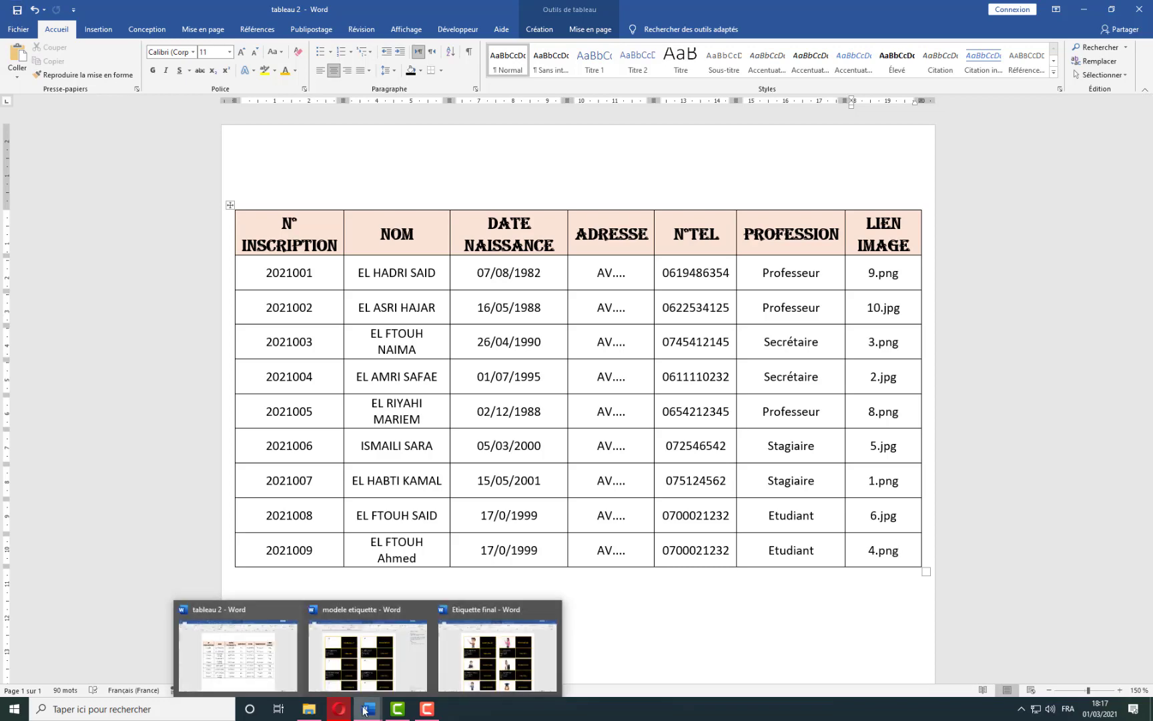
left_click(379, 661)
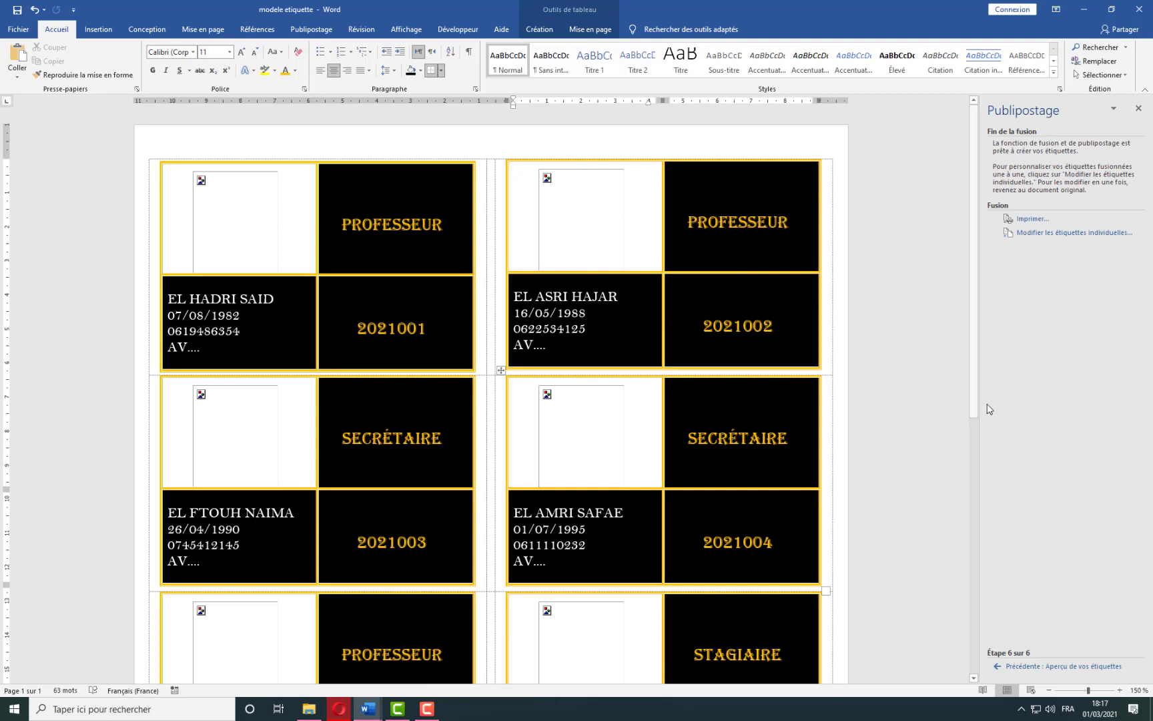
left_click(1085, 235)
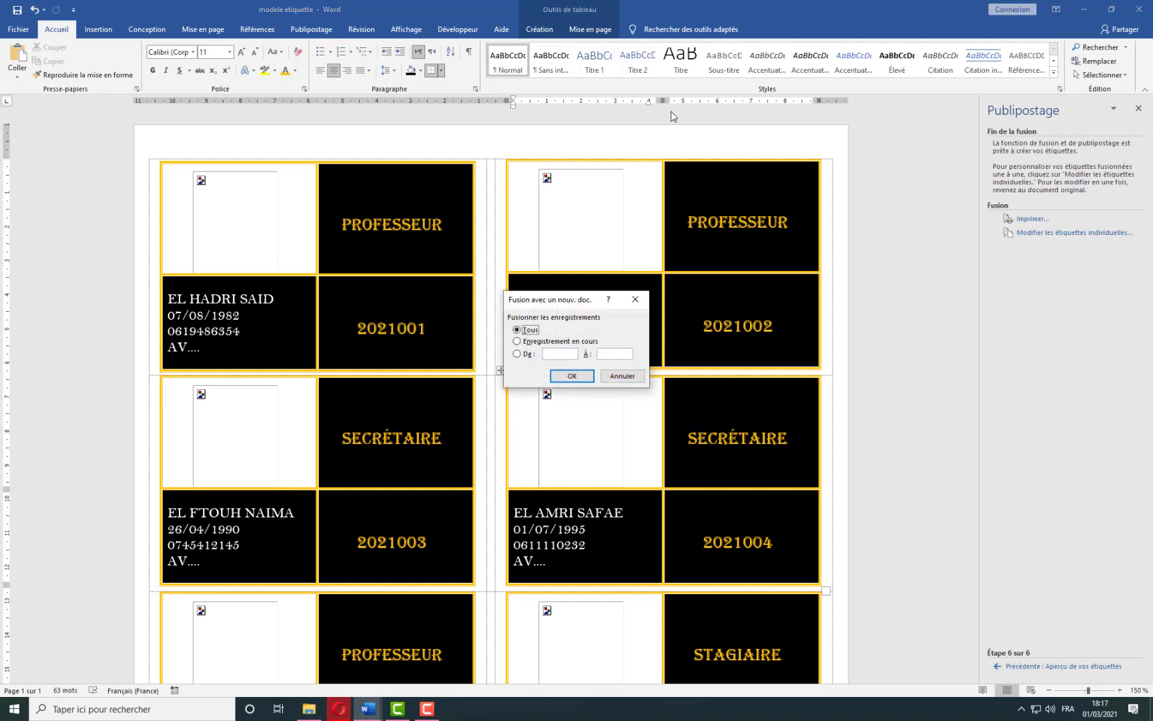
left_click(571, 376)
scroll(580, 383, "down", 10)
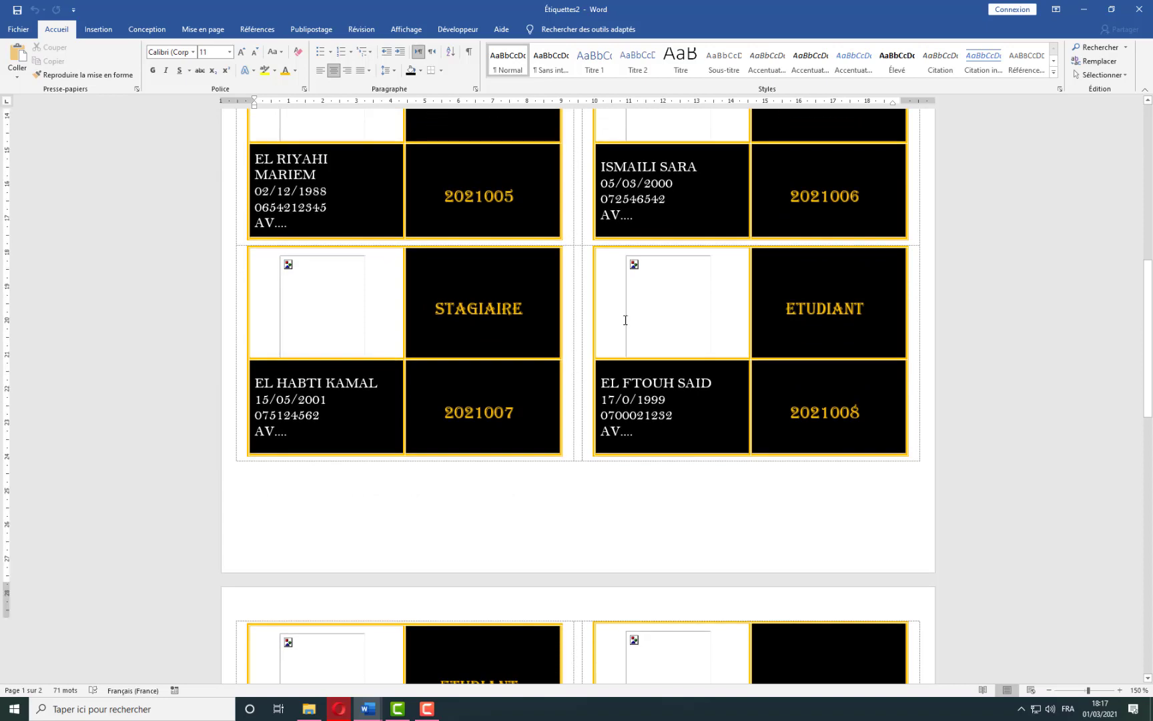
scroll(625, 320, "up", 10)
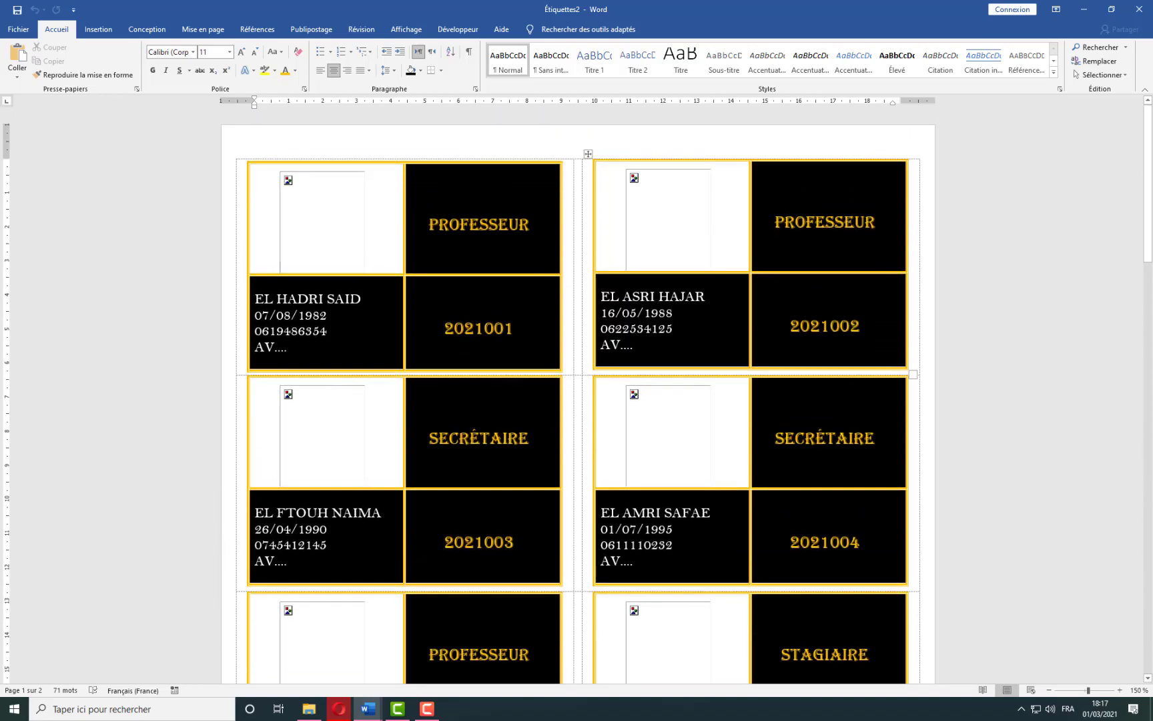
Save the merged labels as Etiquette final in the puplipostage partie II folder, replacing the existing file.
left_click(17, 11)
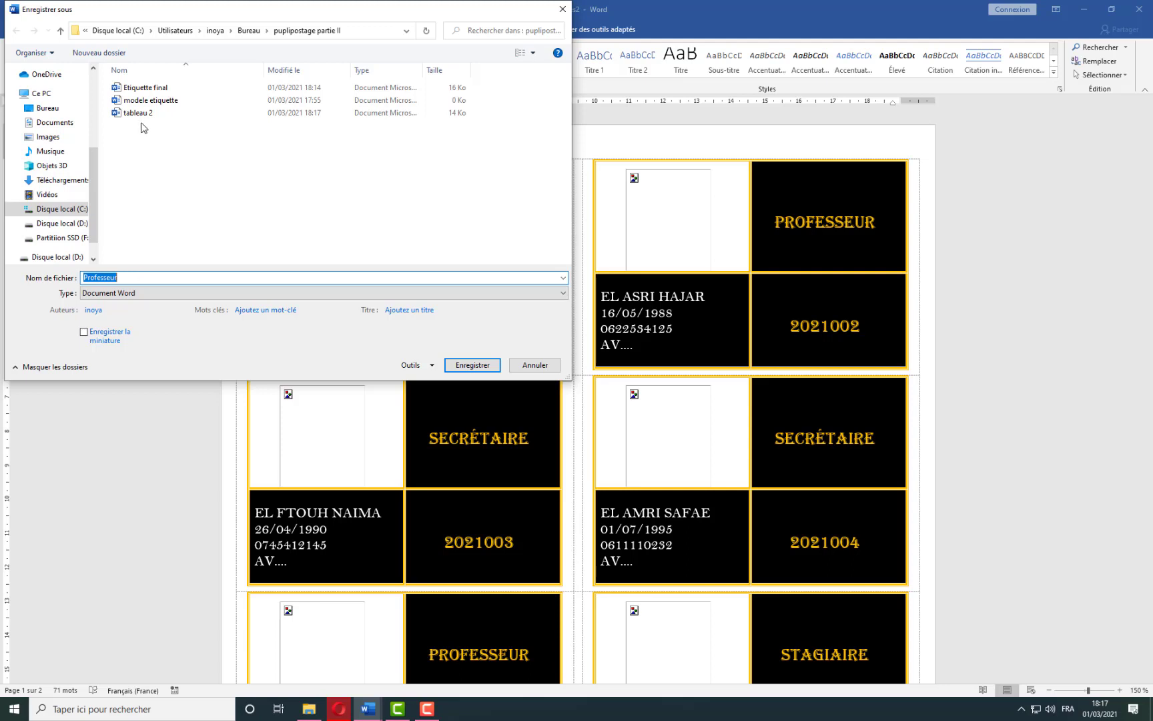
left_click(147, 92)
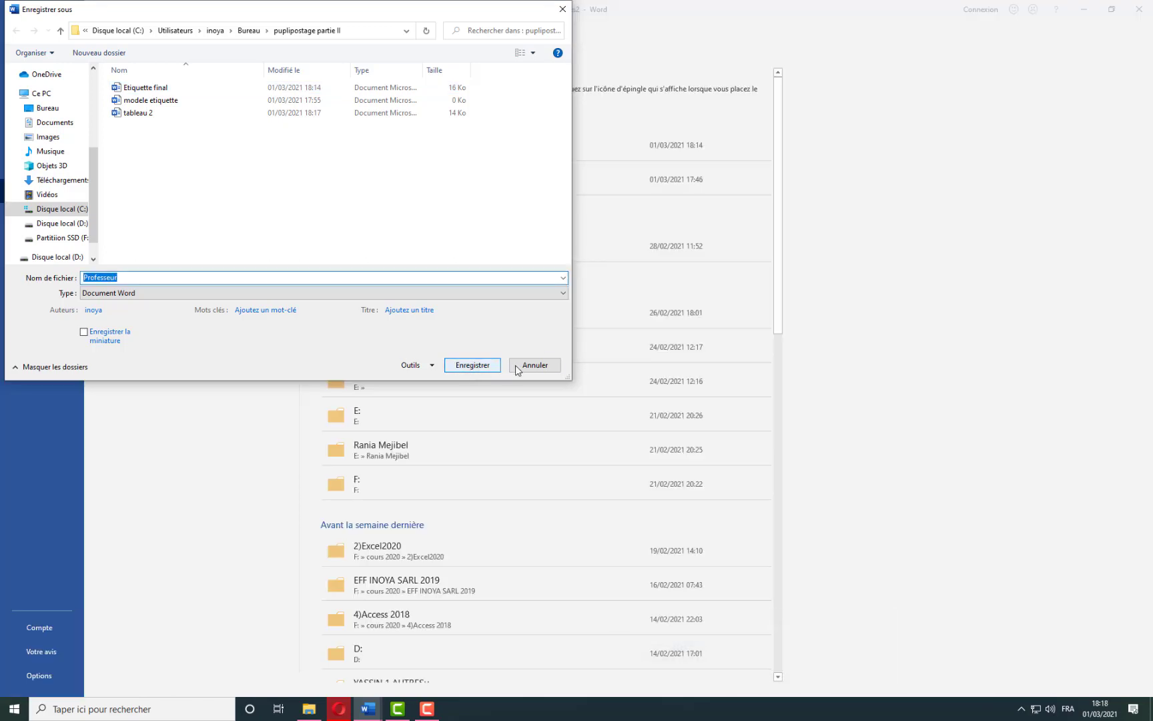
left_click(167, 92)
left_click(457, 365)
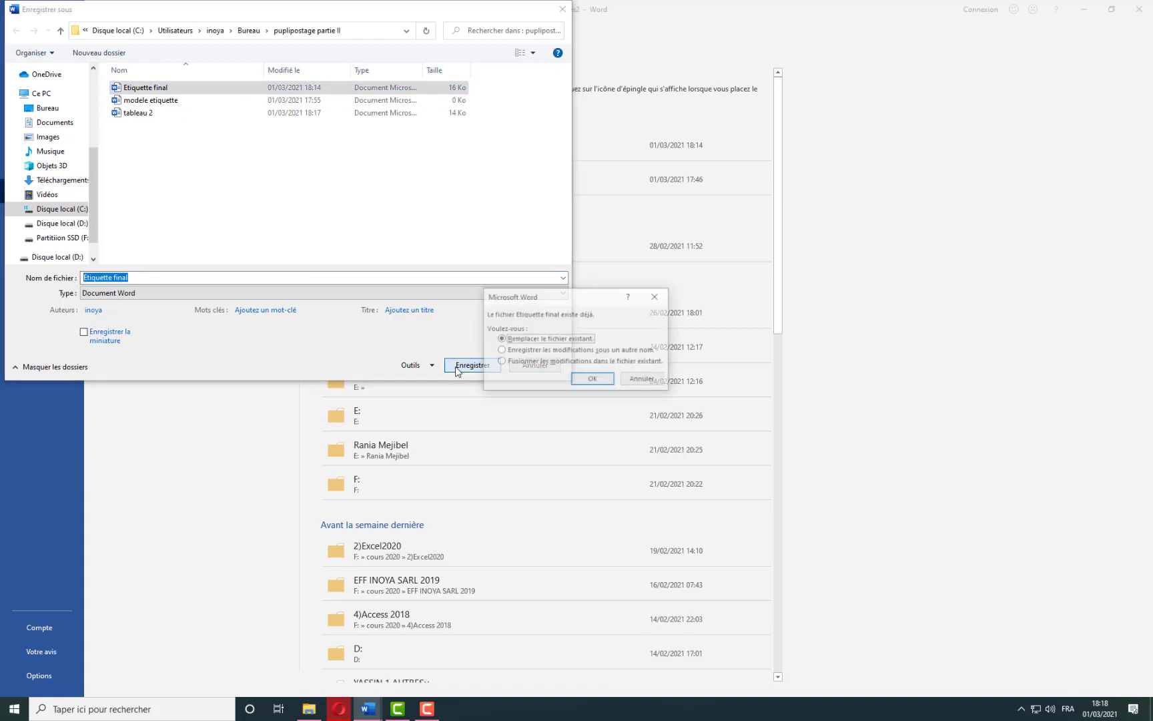
left_click(591, 381)
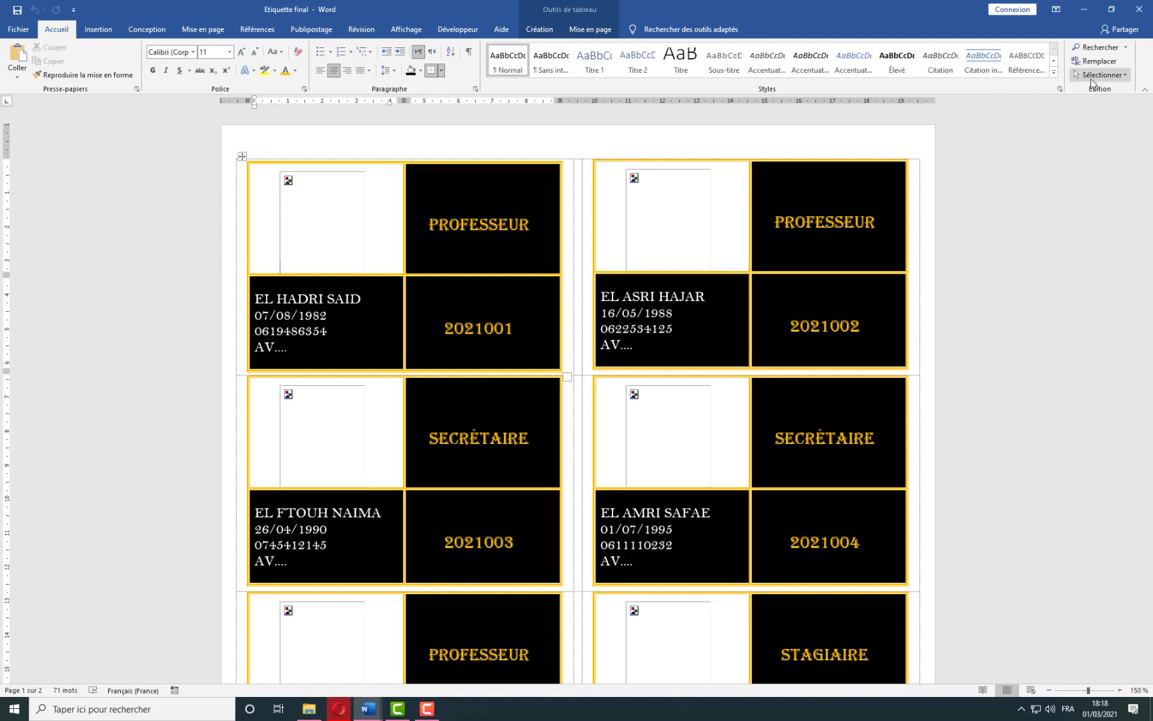
Select the whole document, update all its fields to load the badge photos, and check the badges on both pages.
left_click(1092, 76)
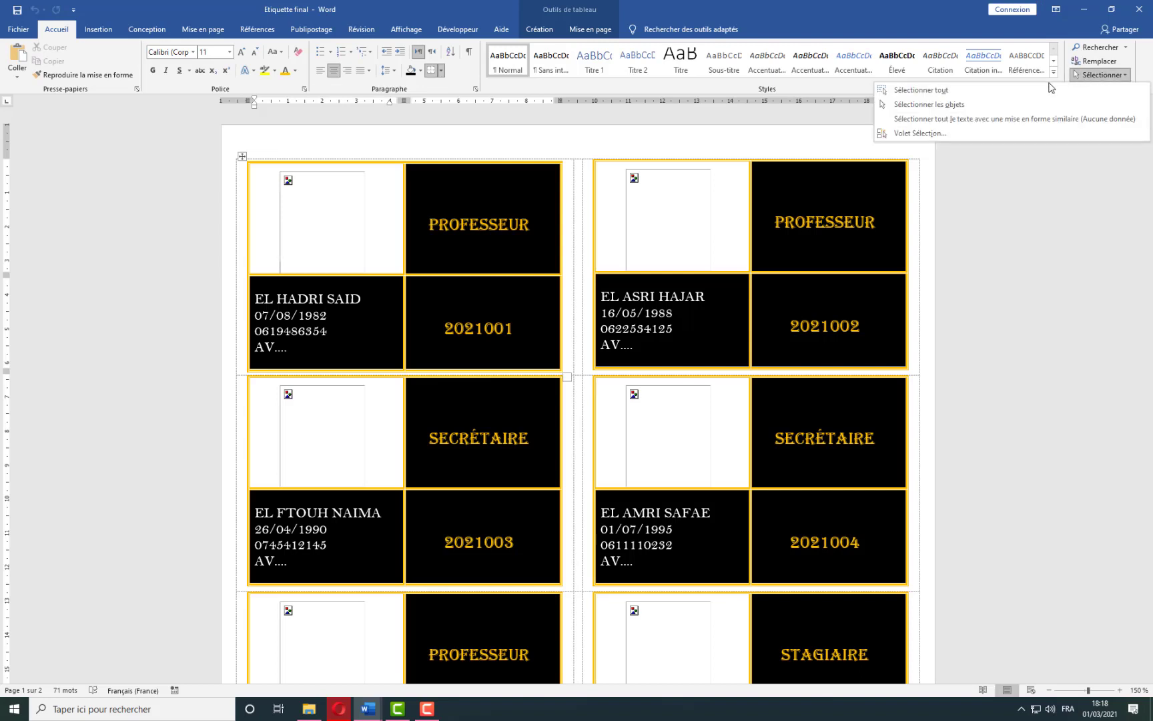
left_click(1049, 89)
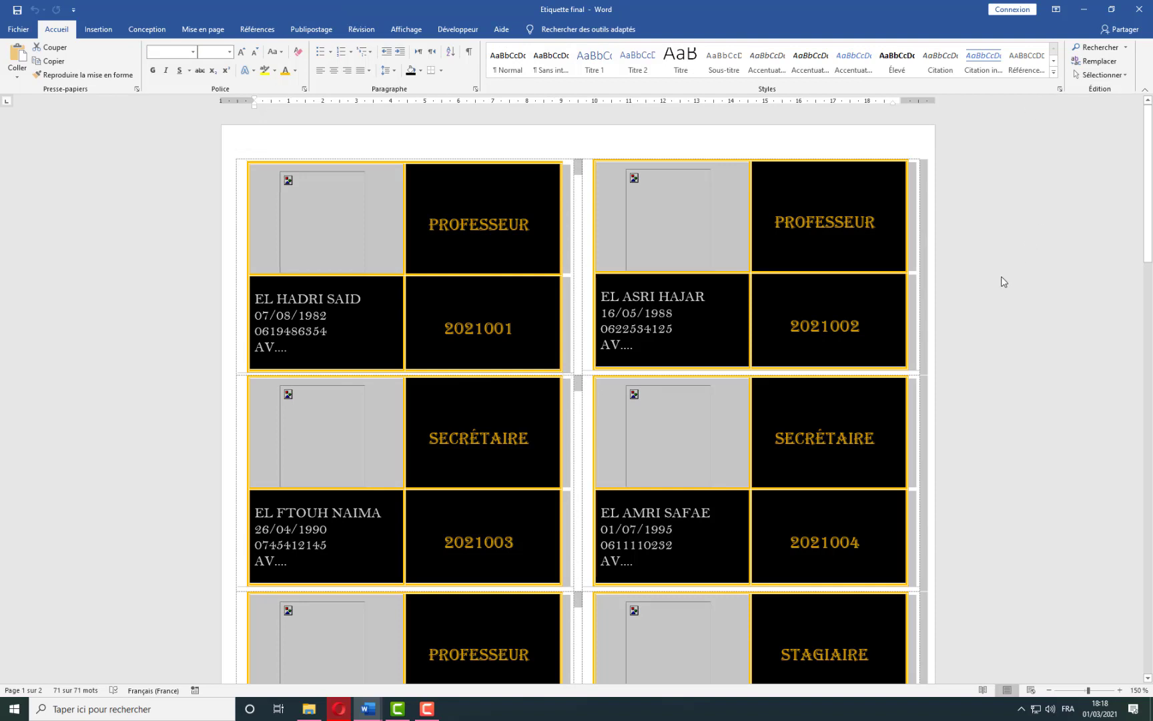
key("F9")
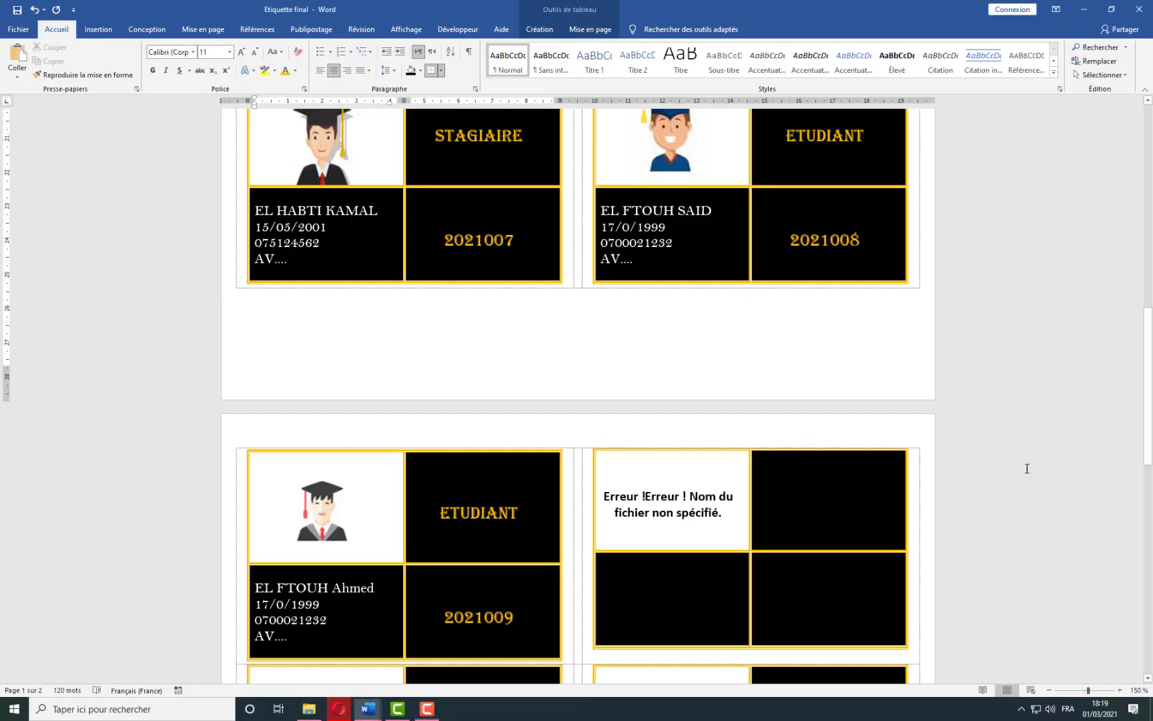
scroll(1031, 451, "up", 3)
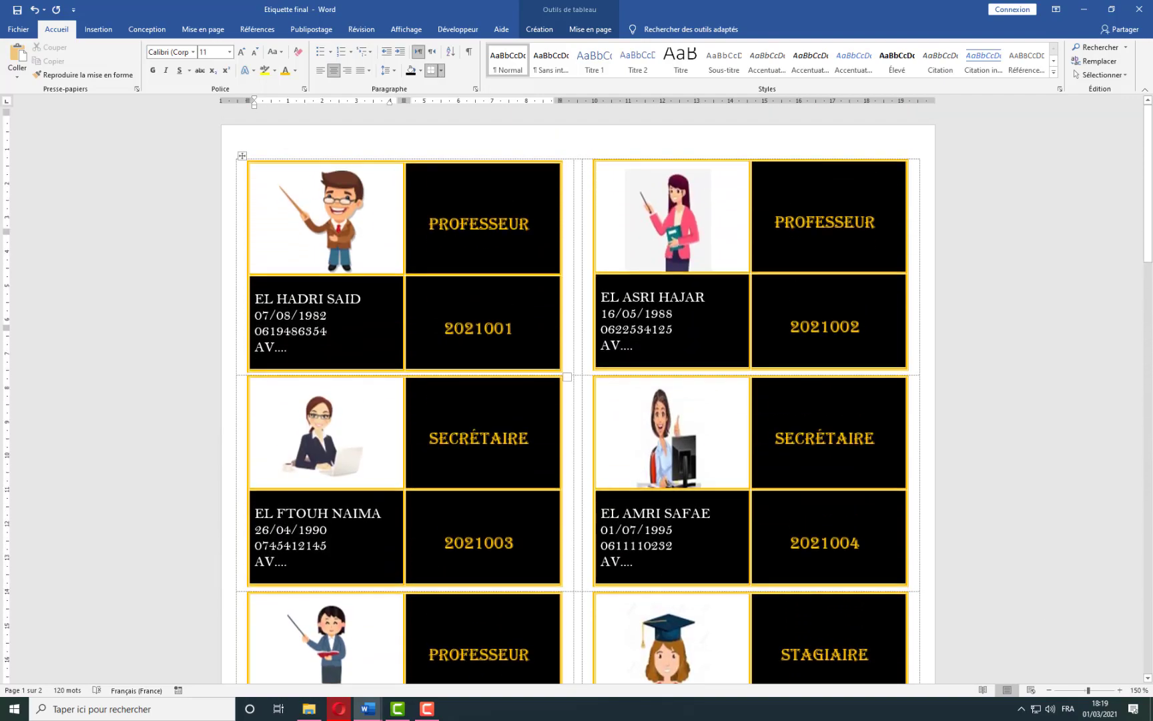
scroll(578, 394, "down", 10)
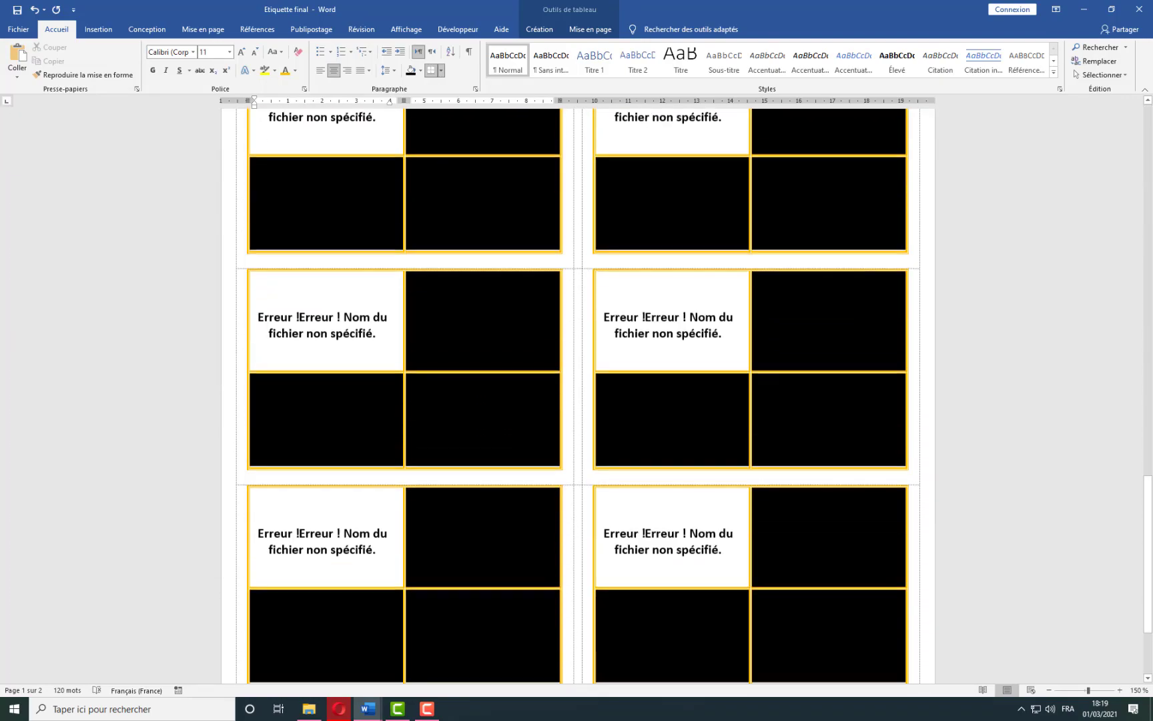
scroll(704, 233, "up", 5)
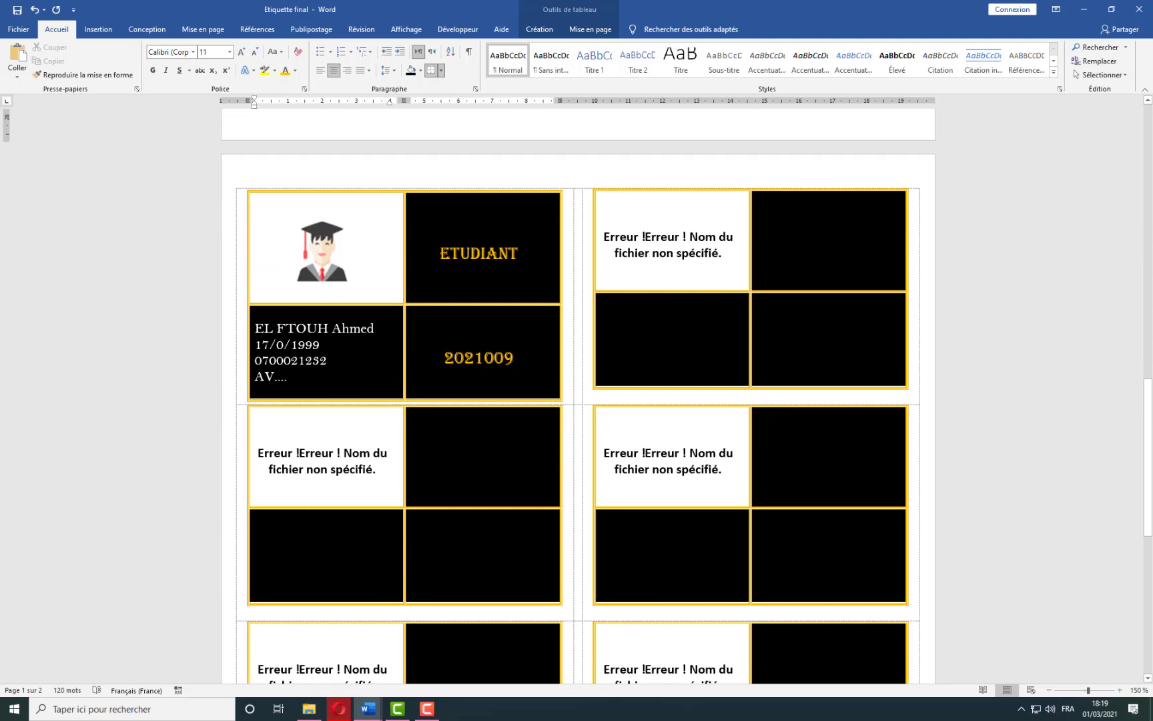
scroll(578, 393, "down", 10)
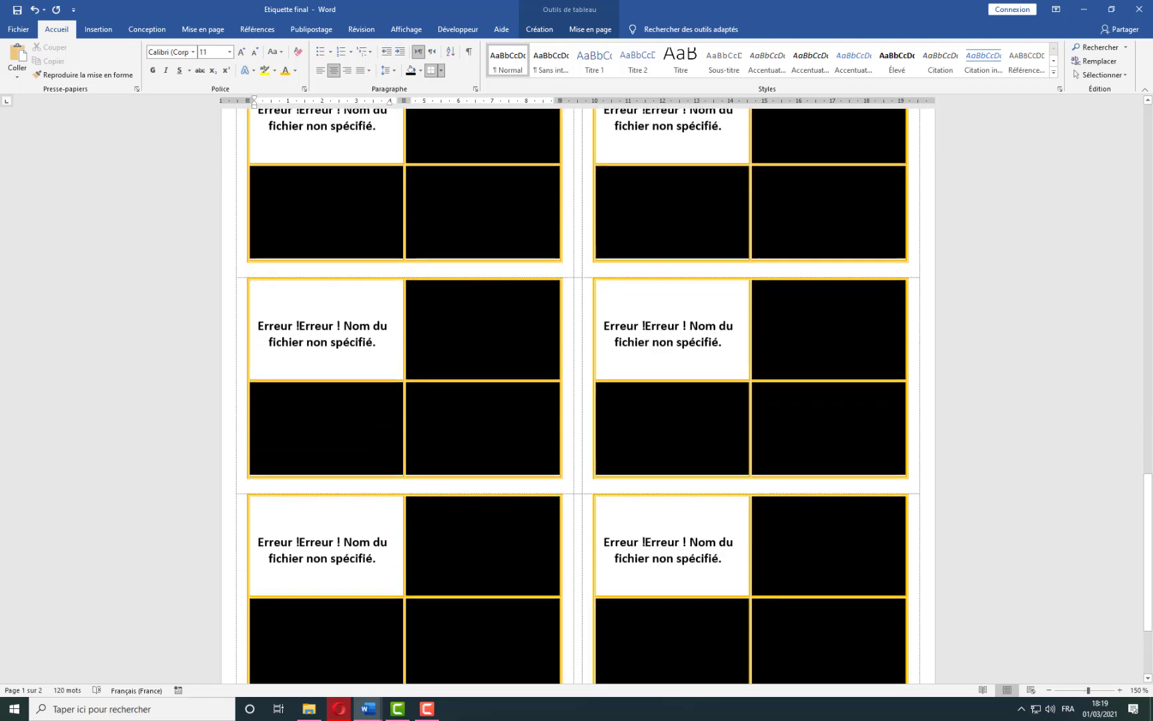
scroll(577, 394, "up", 1)
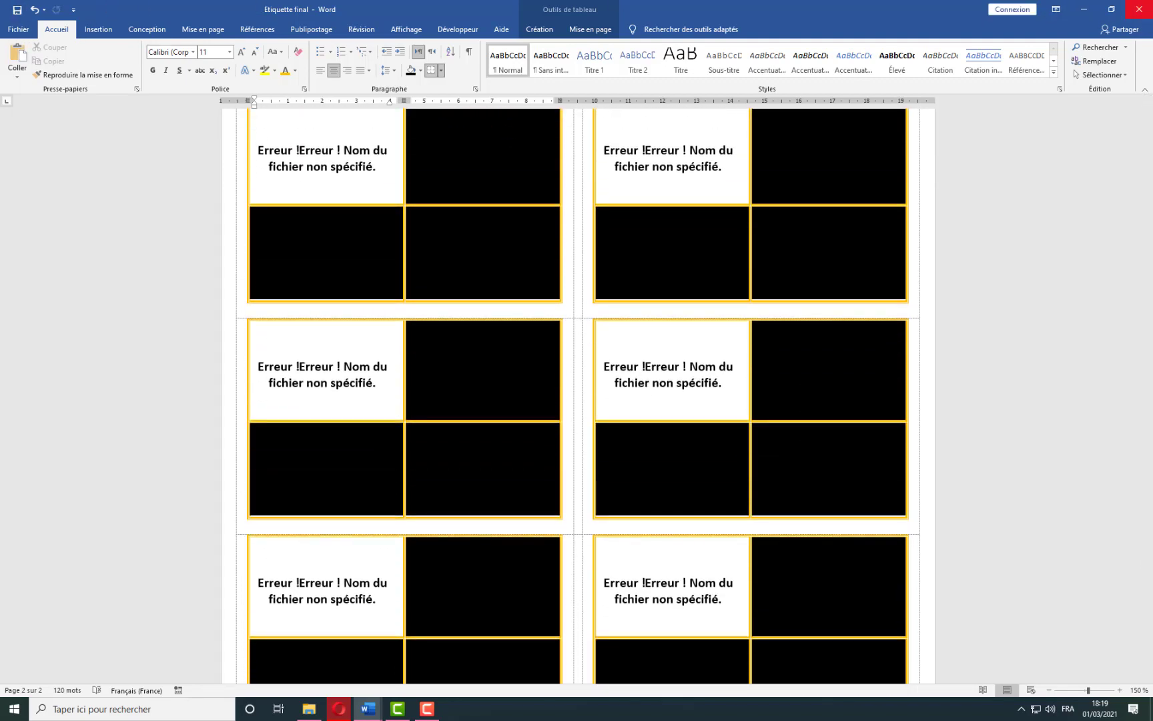
Close the Etiquette final, modele etiquette and tableau 2 documents.
left_click(1139, 9)
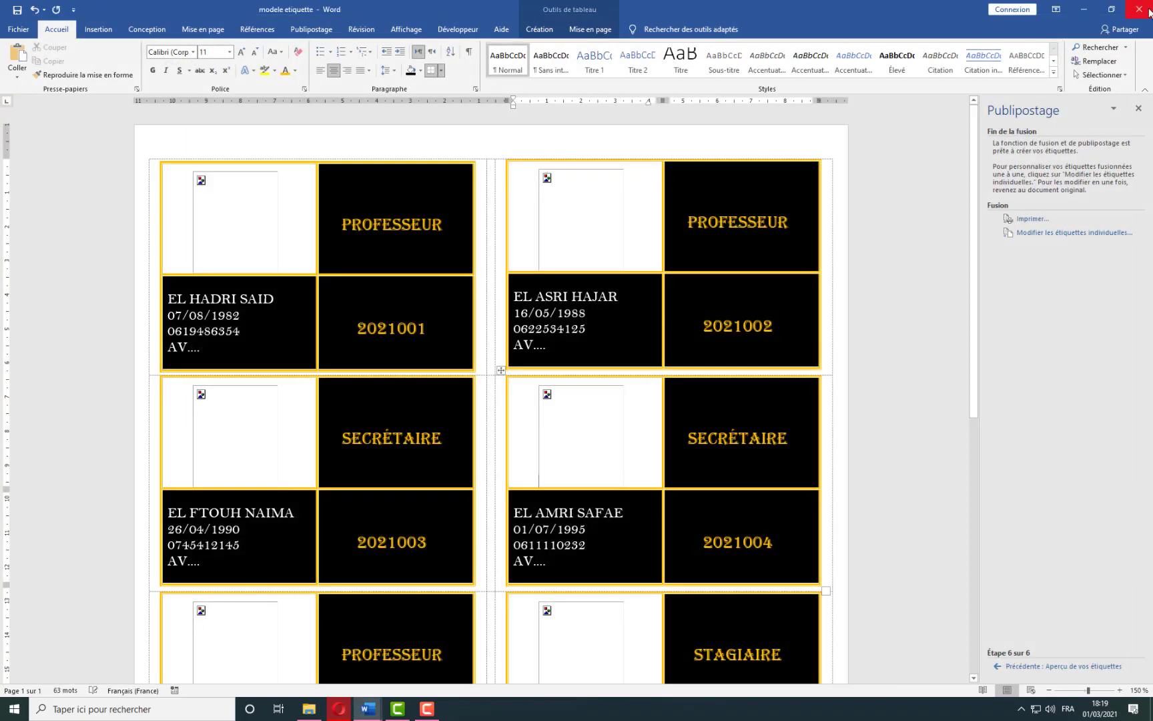
left_click(1148, 11)
left_click(515, 377)
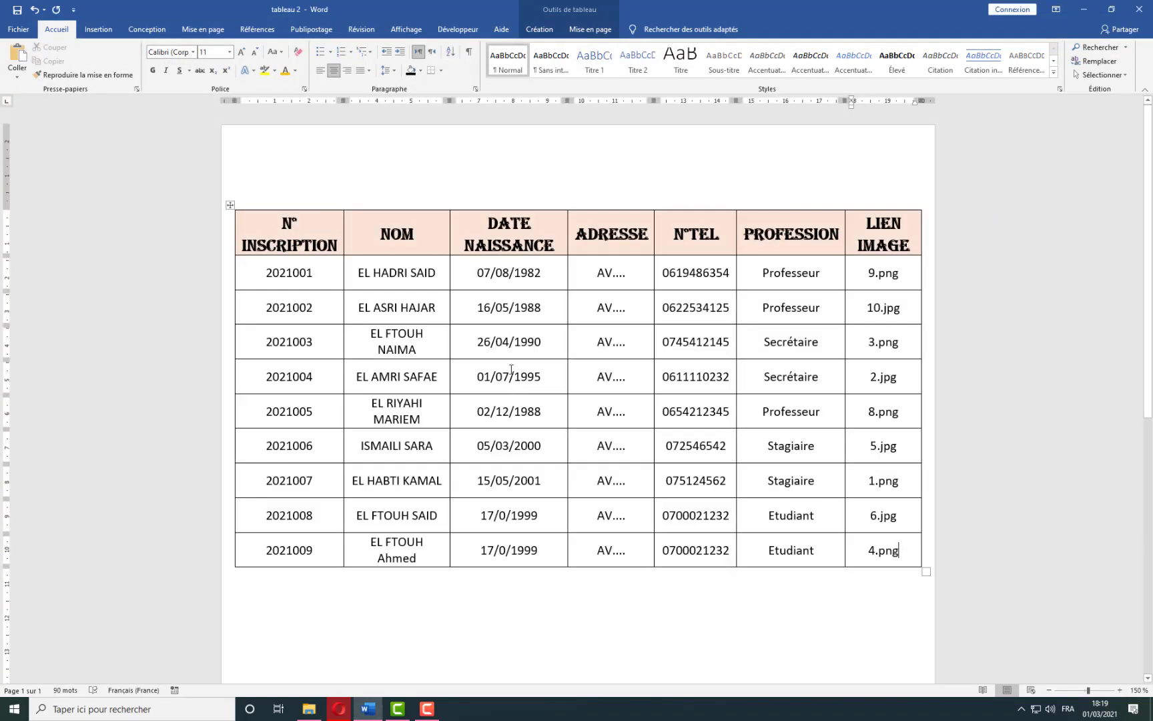
key("alt+F4")
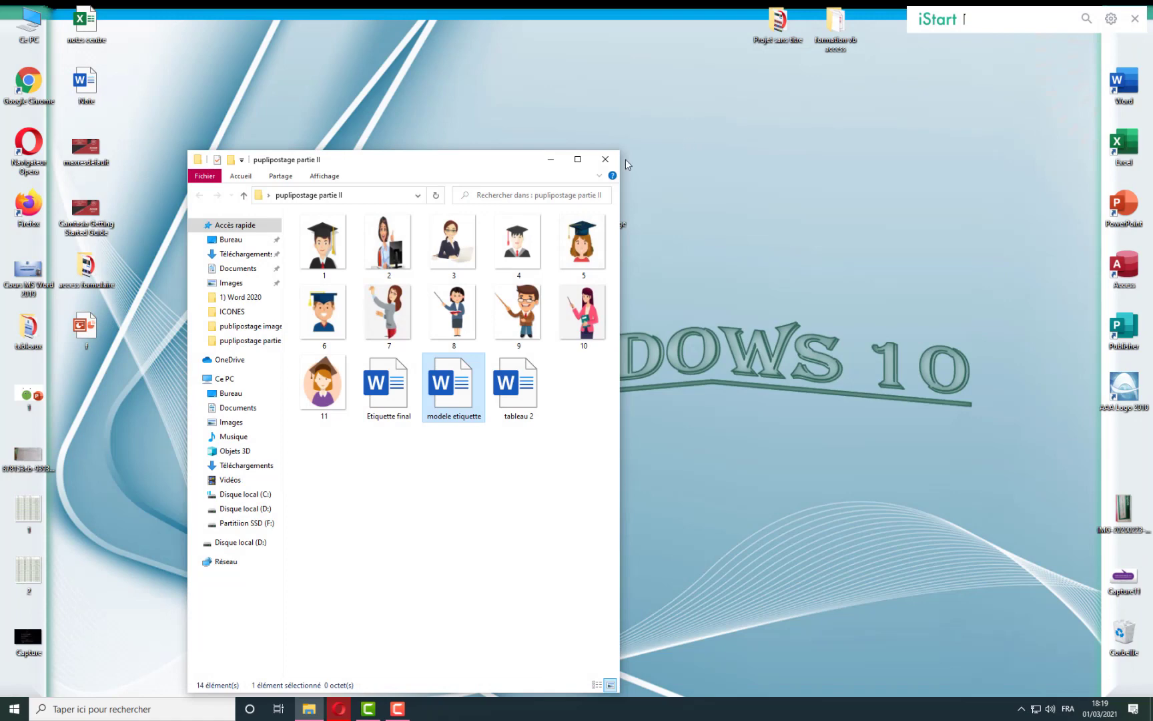
Close the folder window, reopen puplipostage partie II from the desktop and maximize it.
left_click(608, 159)
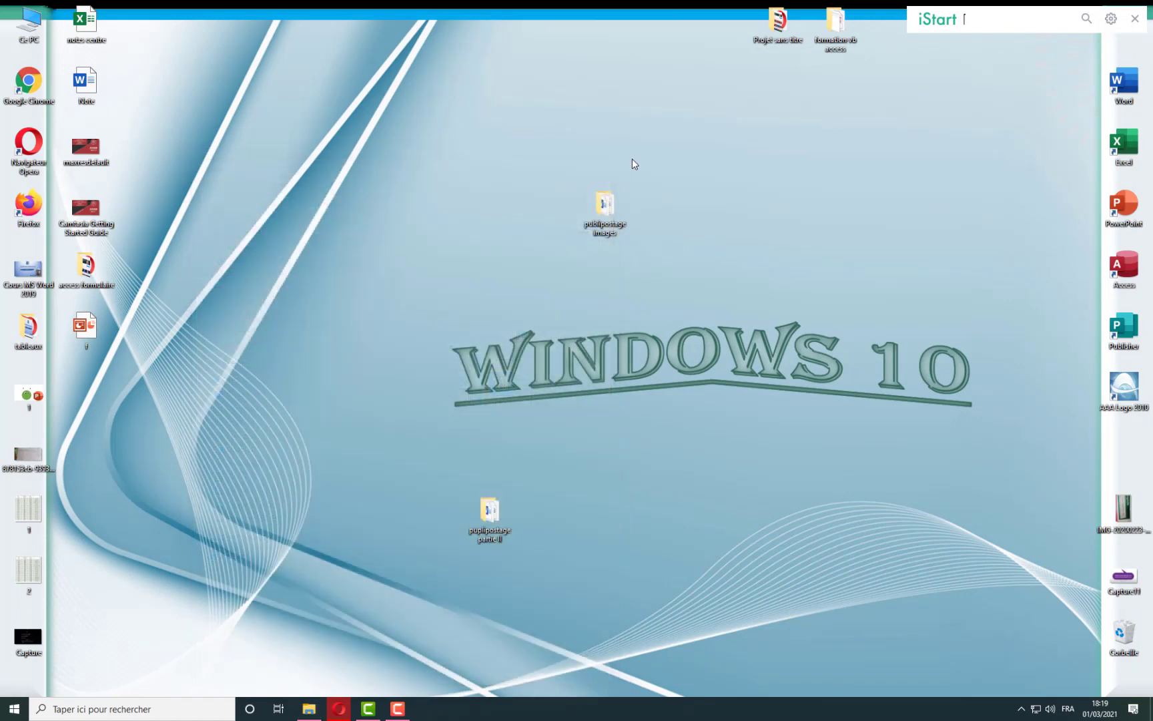
double_click(498, 524)
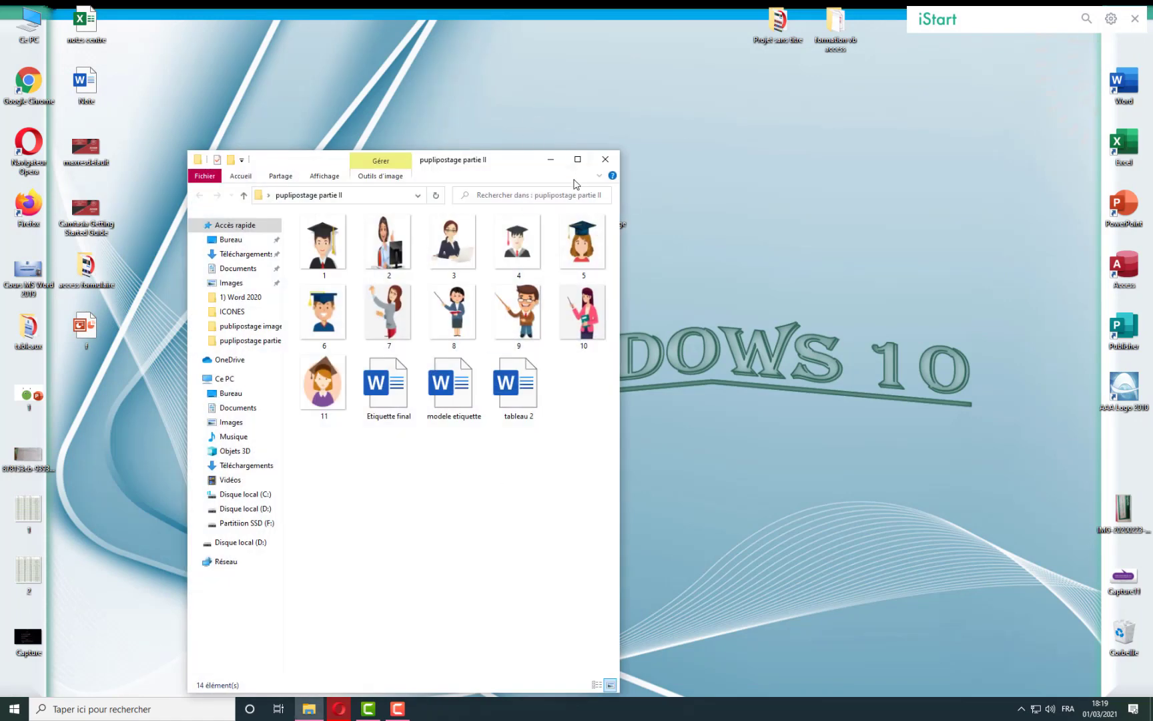
left_click(577, 165)
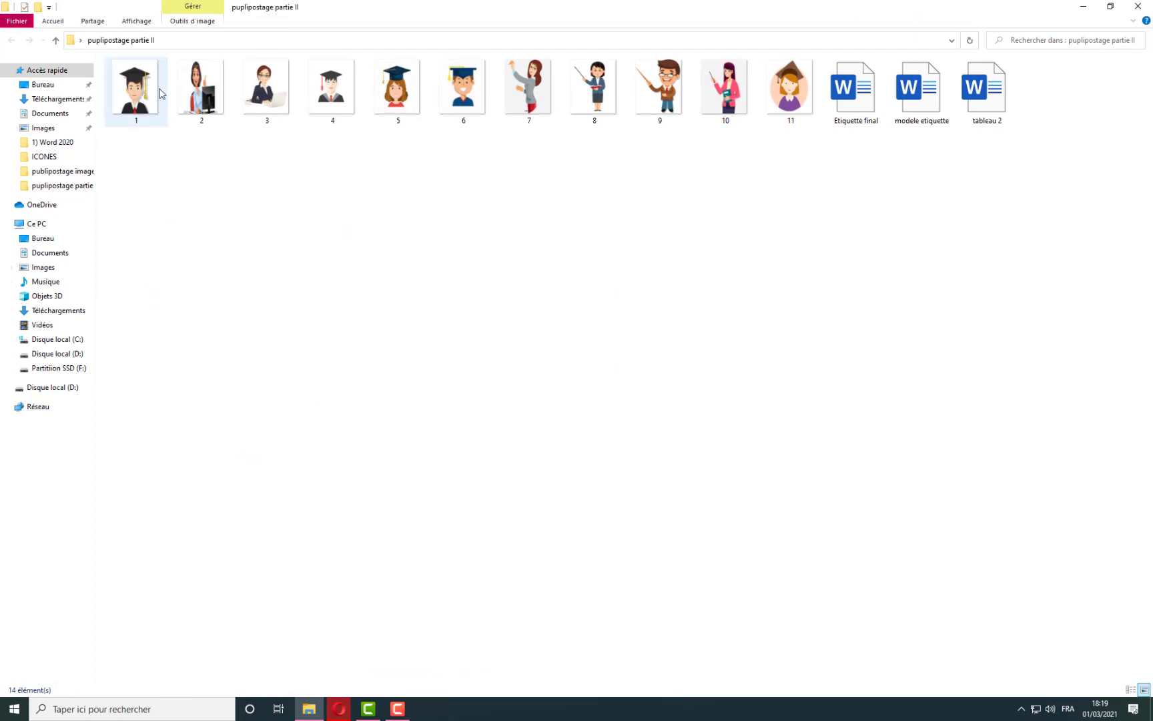
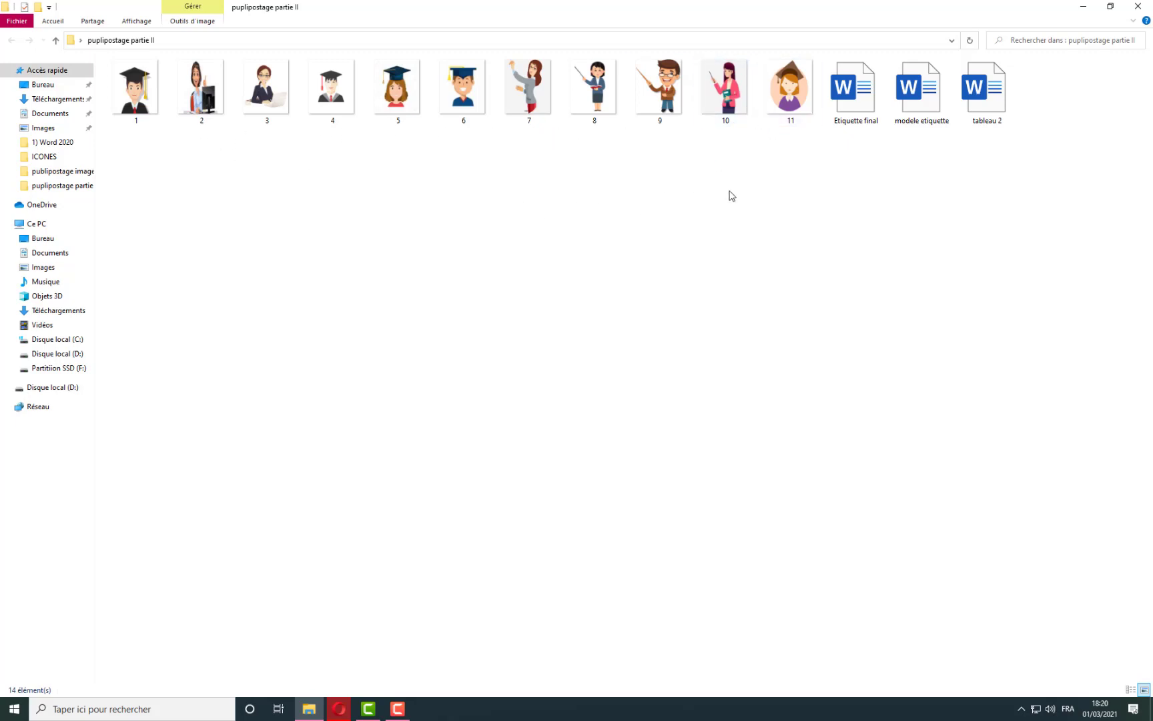
Switch to the online image resizer page in the Opera browser and decline its notification request.
left_click(345, 705)
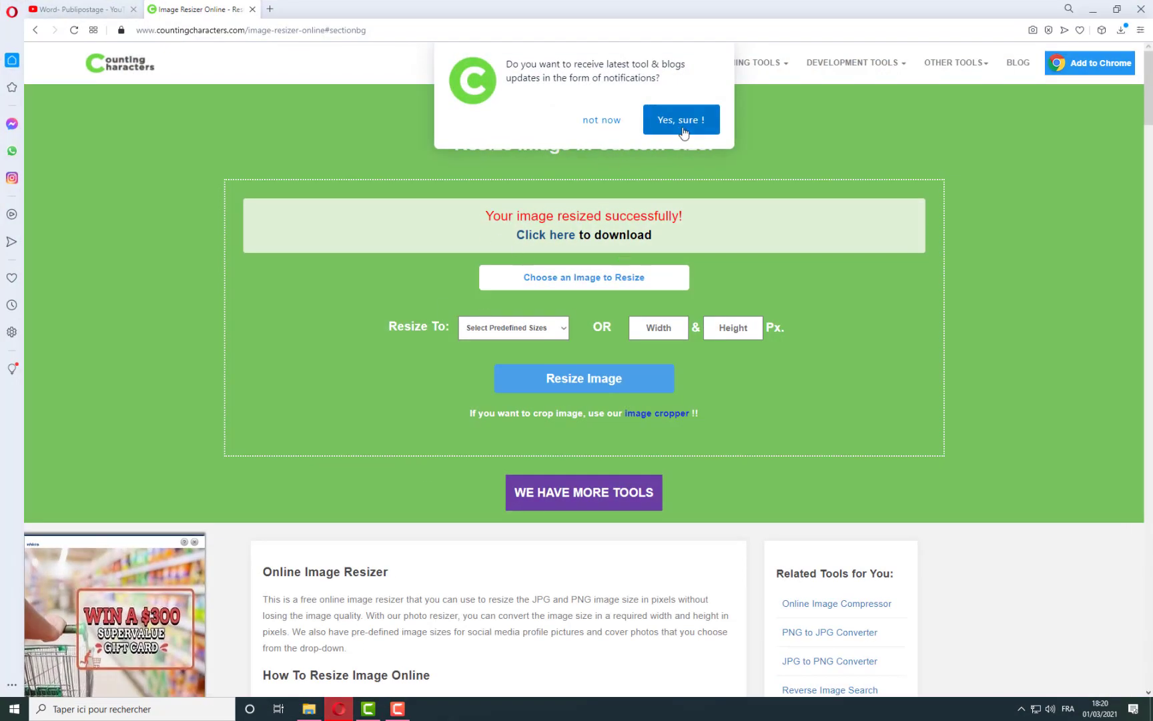
left_click(607, 122)
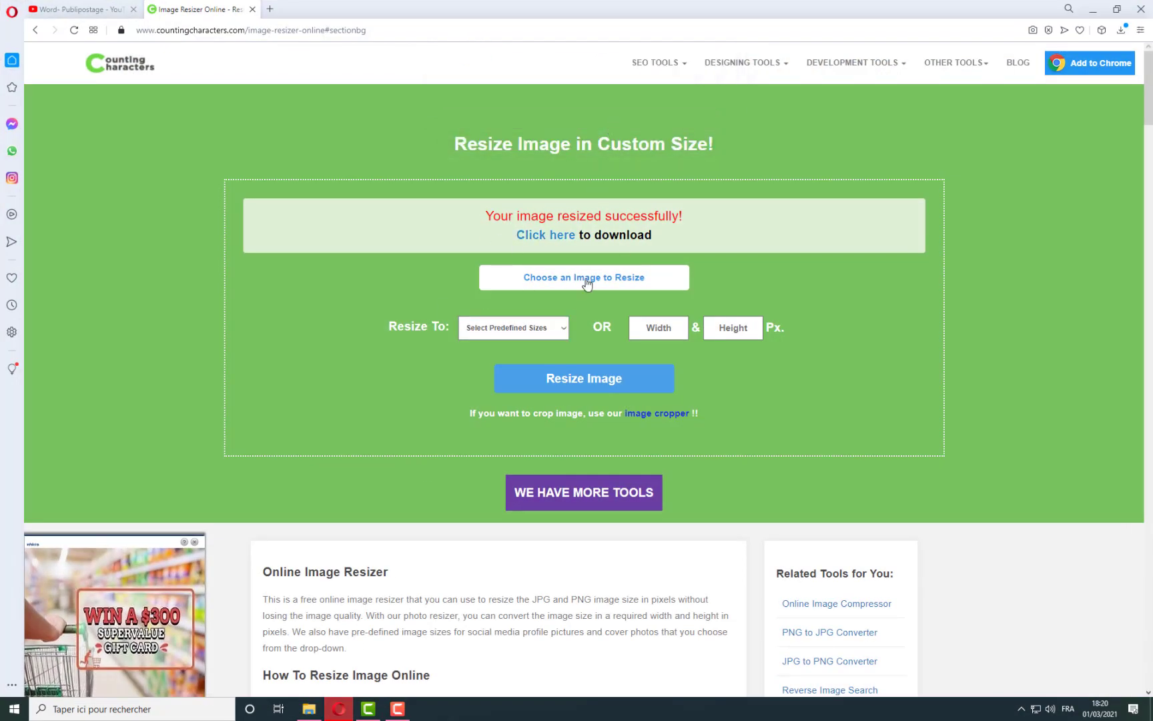
Open tableau 2 from the puplipostage partie II folder, add an empty row at the table's end, then save and close it.
left_click(308, 709)
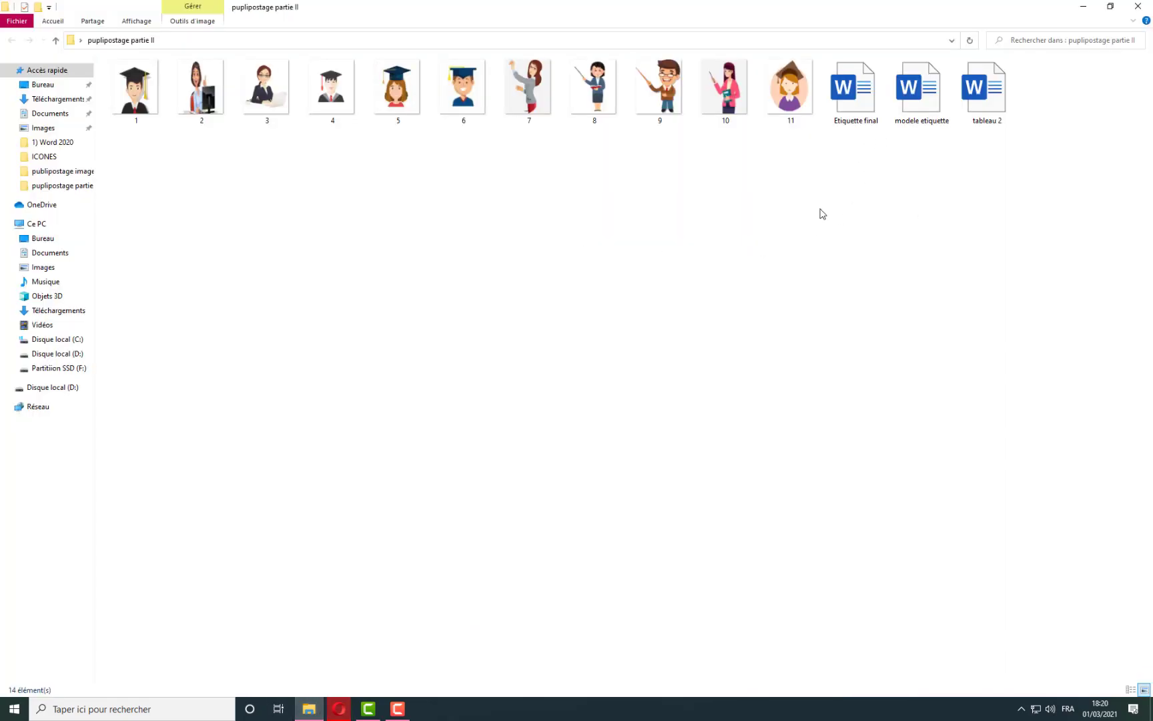
double_click(1002, 90)
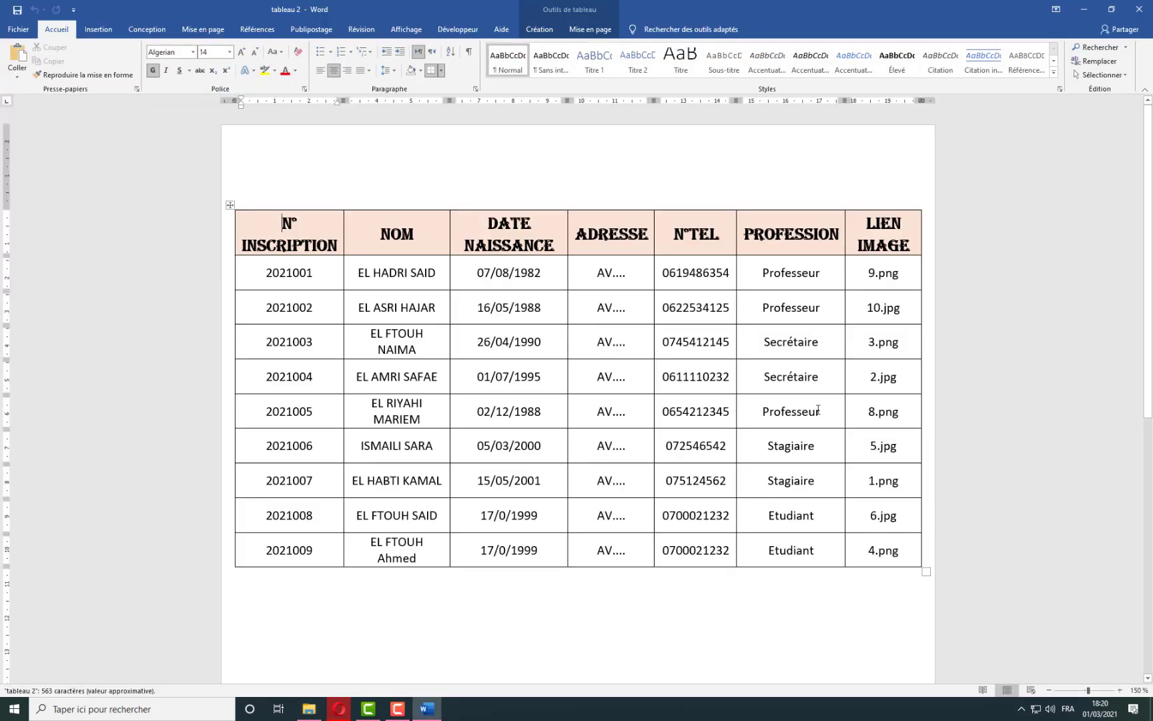
left_click(928, 552)
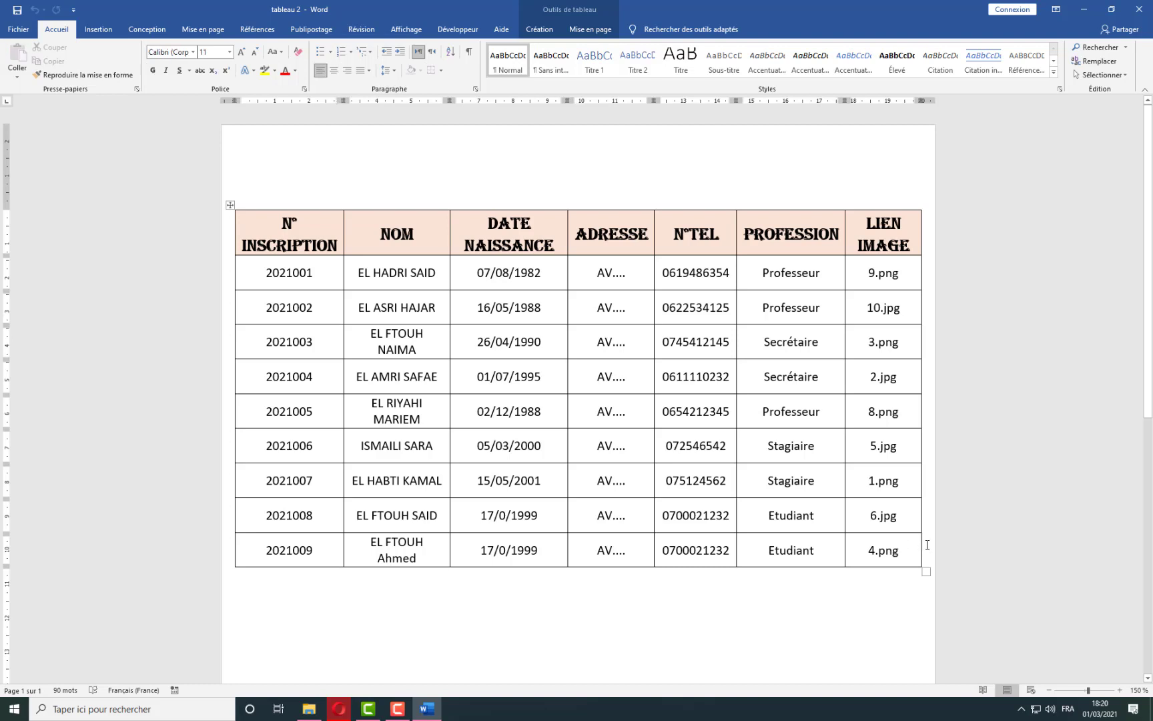
key("Return")
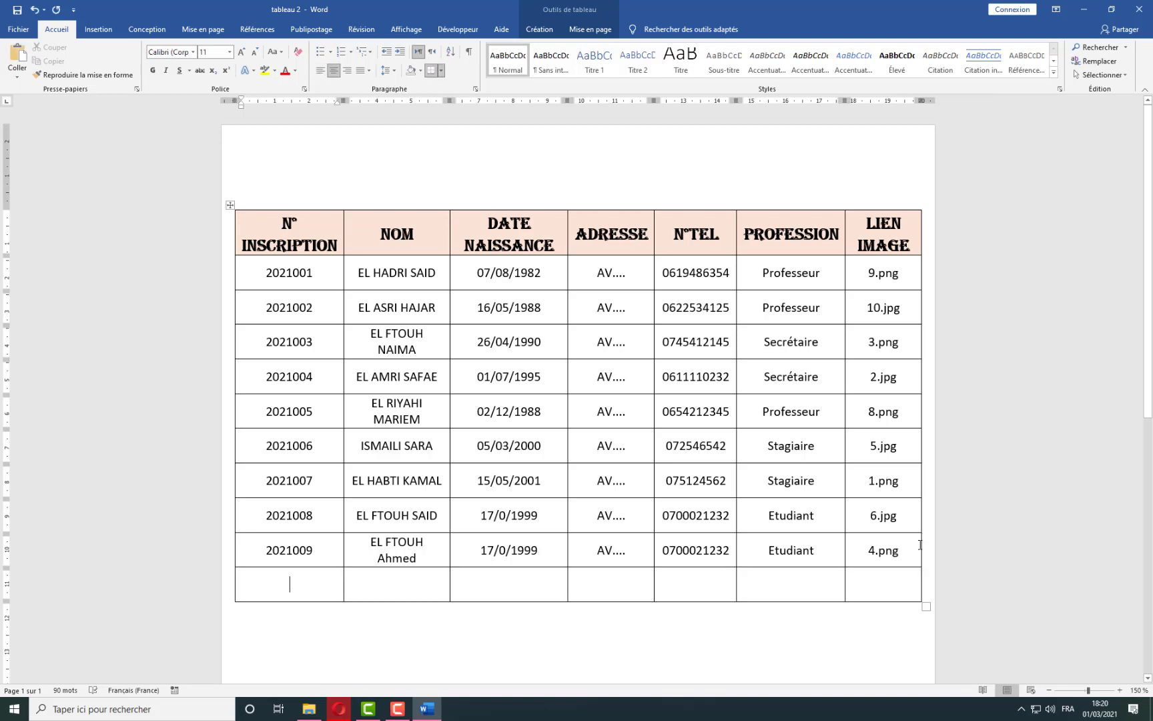
left_click(18, 9)
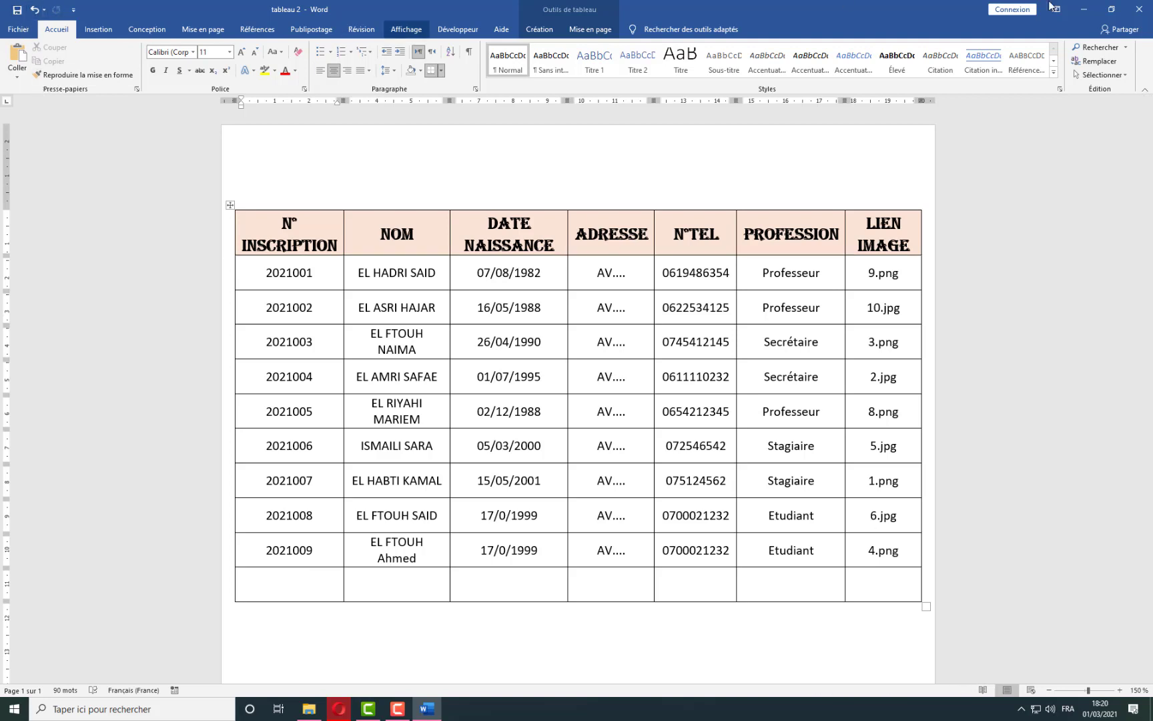
left_click(1139, 10)
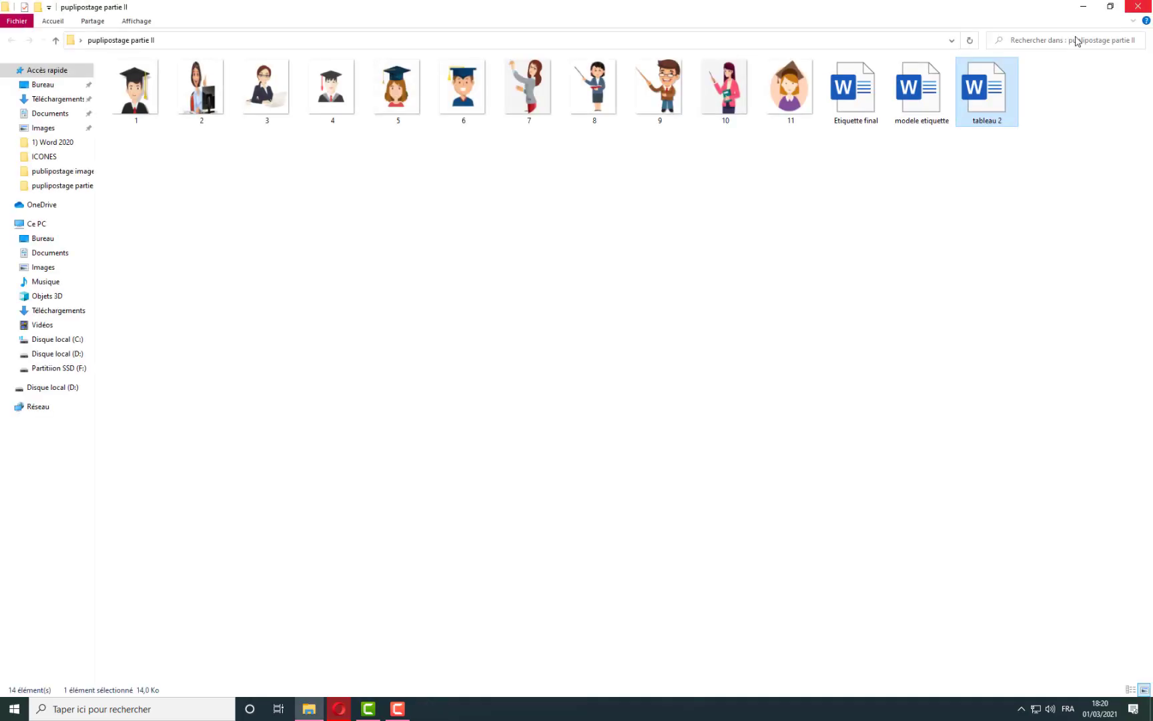
Open modele etiquette with its tableau 2 data loaded and start the step-by-step mail merge wizard.
double_click(924, 91)
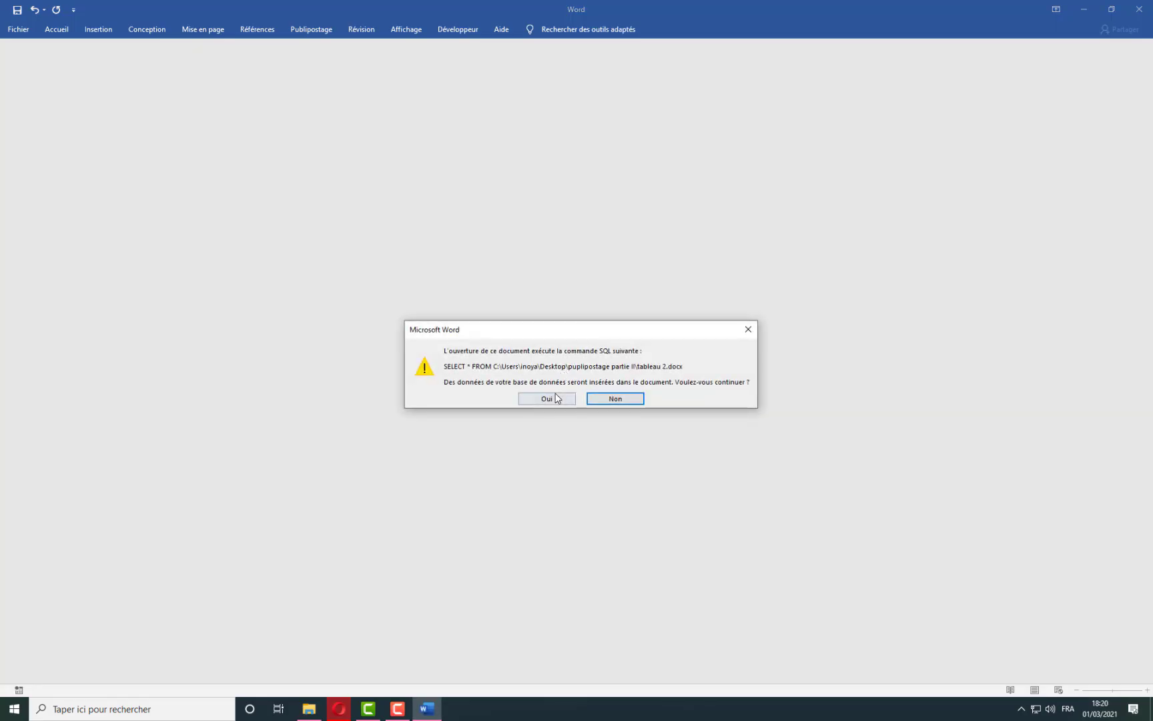
left_click(547, 398)
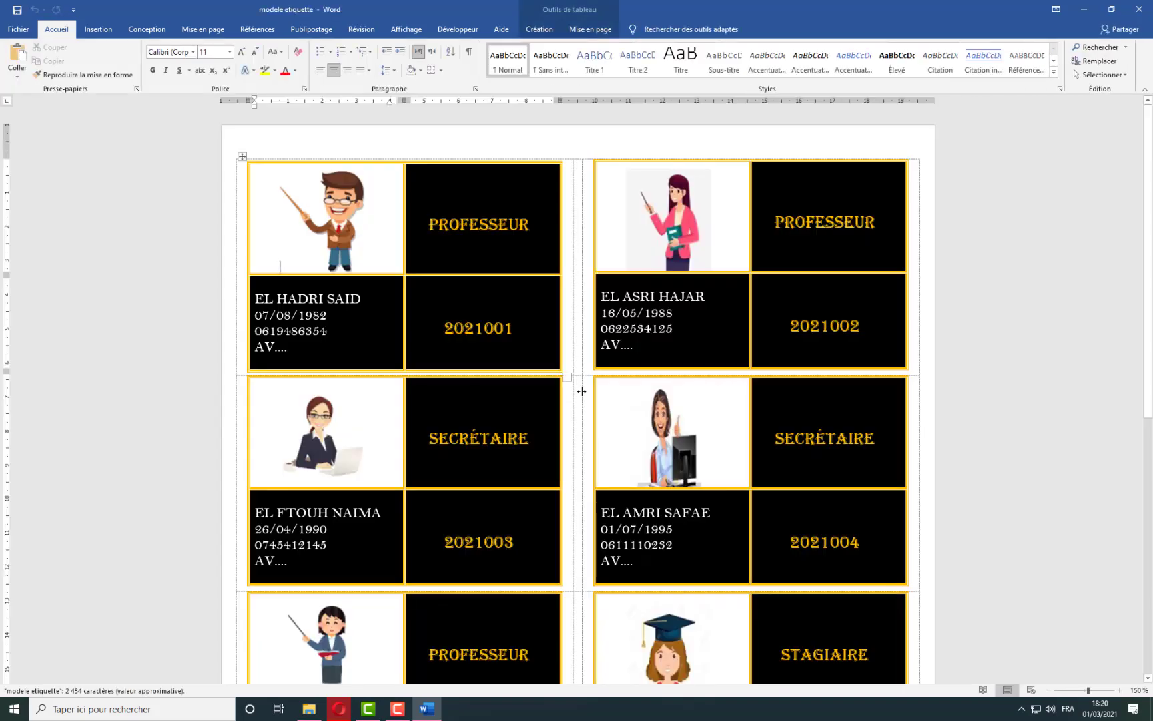
left_click(311, 29)
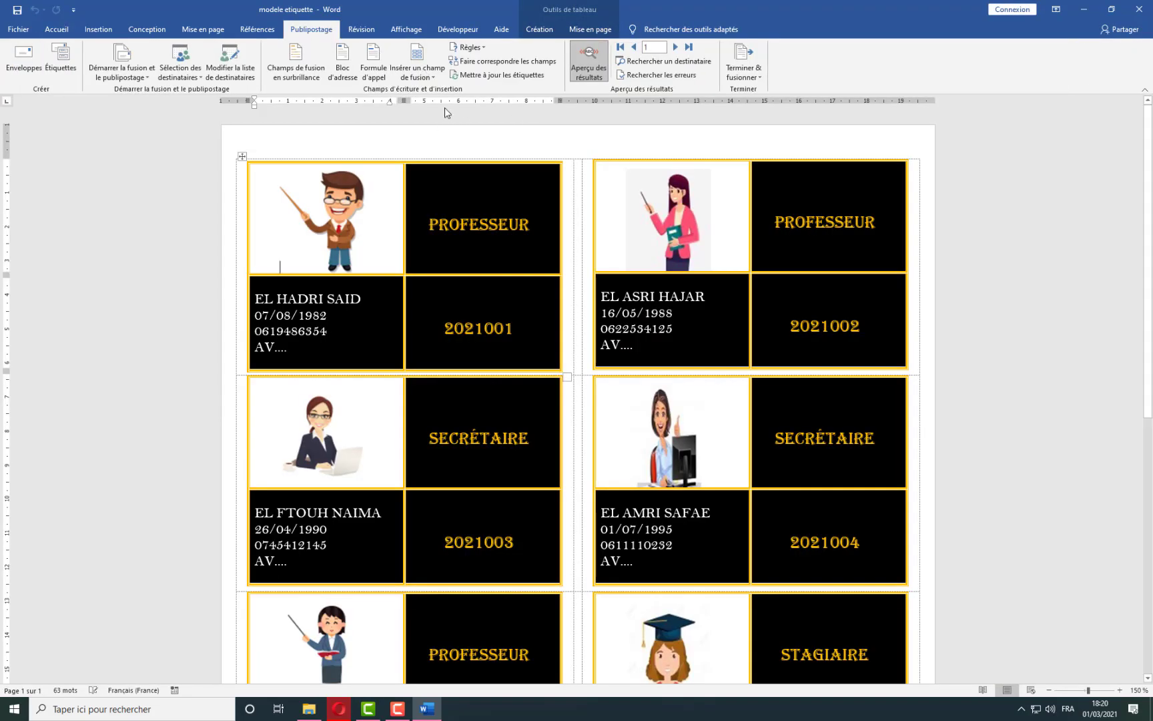
left_click(120, 71)
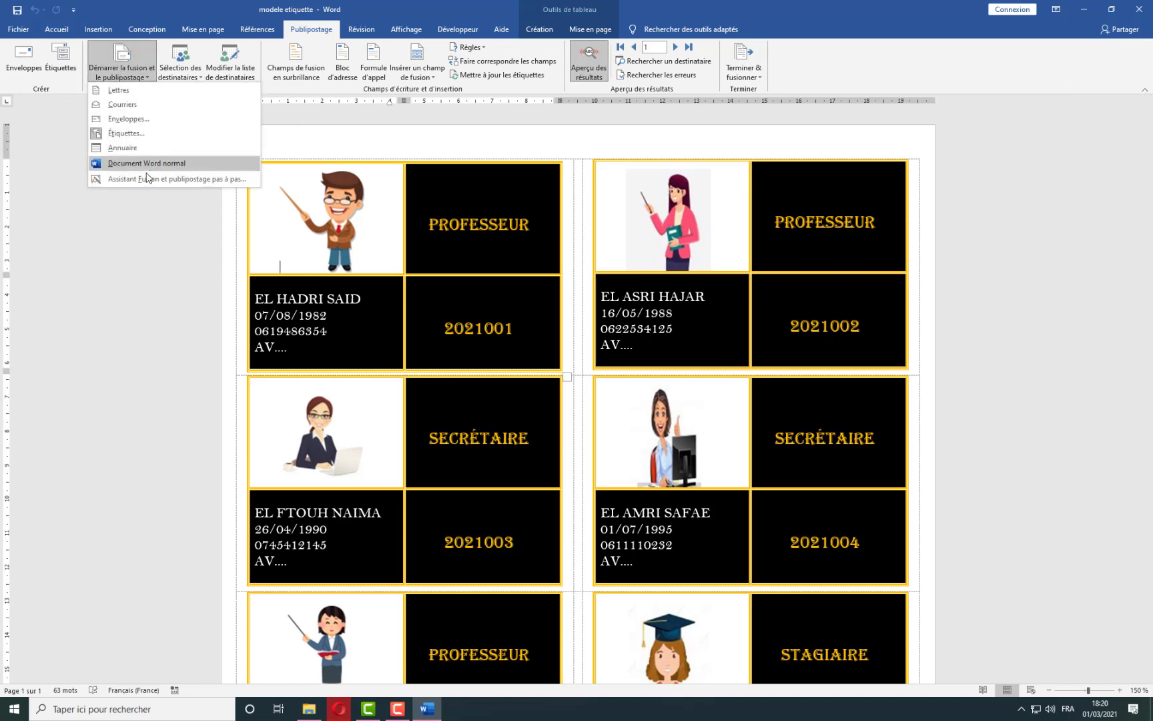
left_click(148, 178)
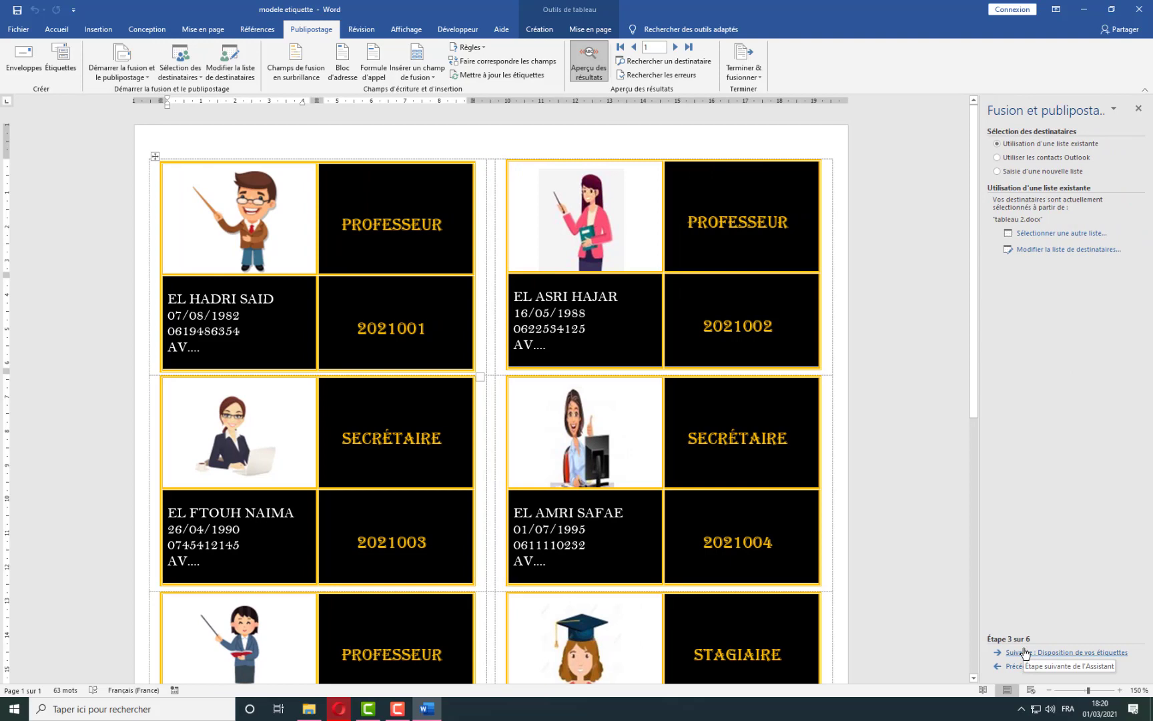
Advance the mail merge wizard to its final stage and merge the badges into a new document of individual labels.
left_click(1026, 652)
left_click(1026, 652)
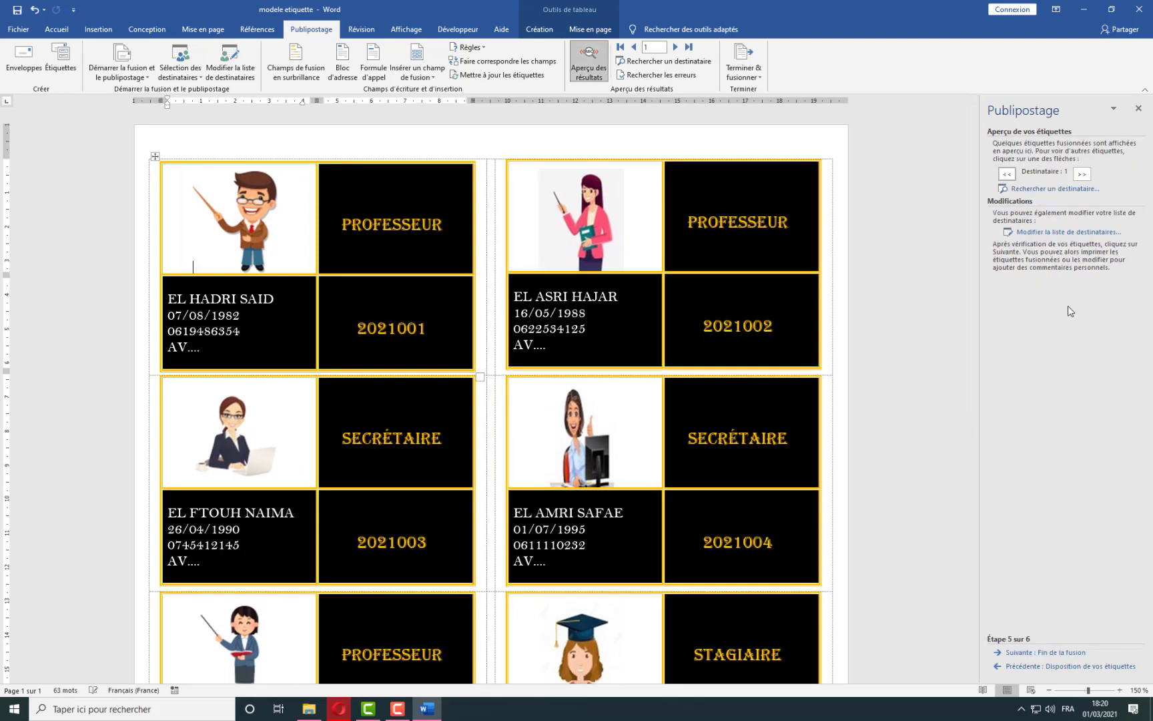
left_click(1062, 651)
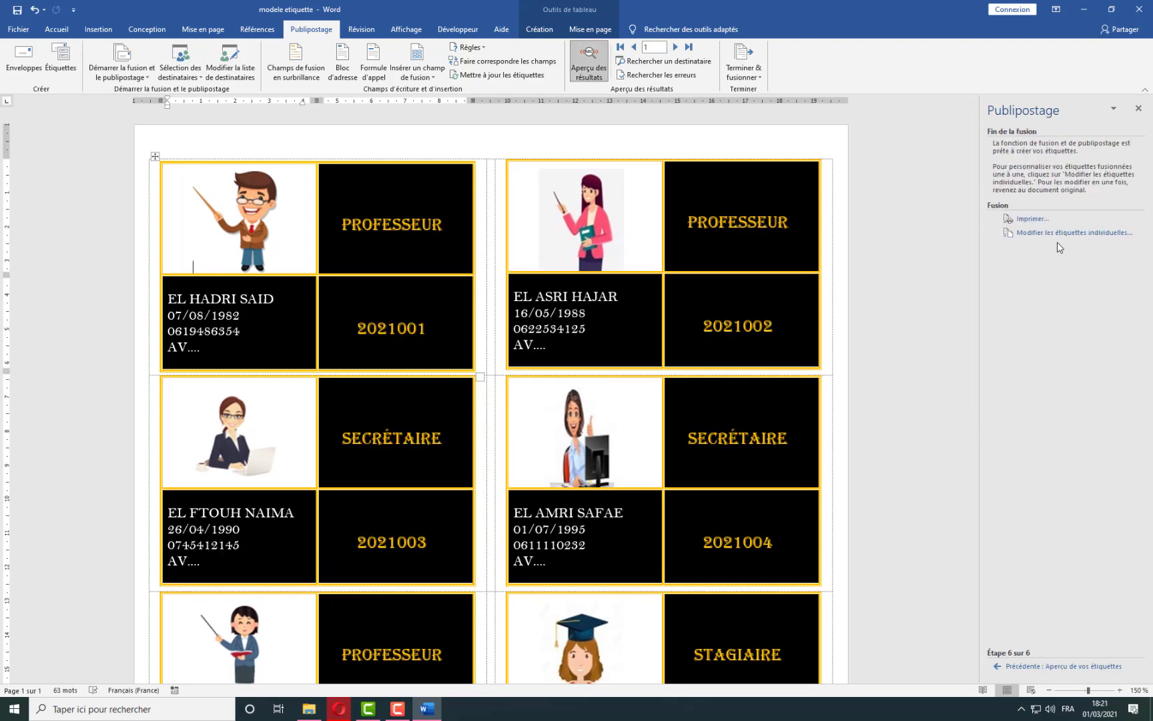
left_click(1063, 234)
left_click(582, 375)
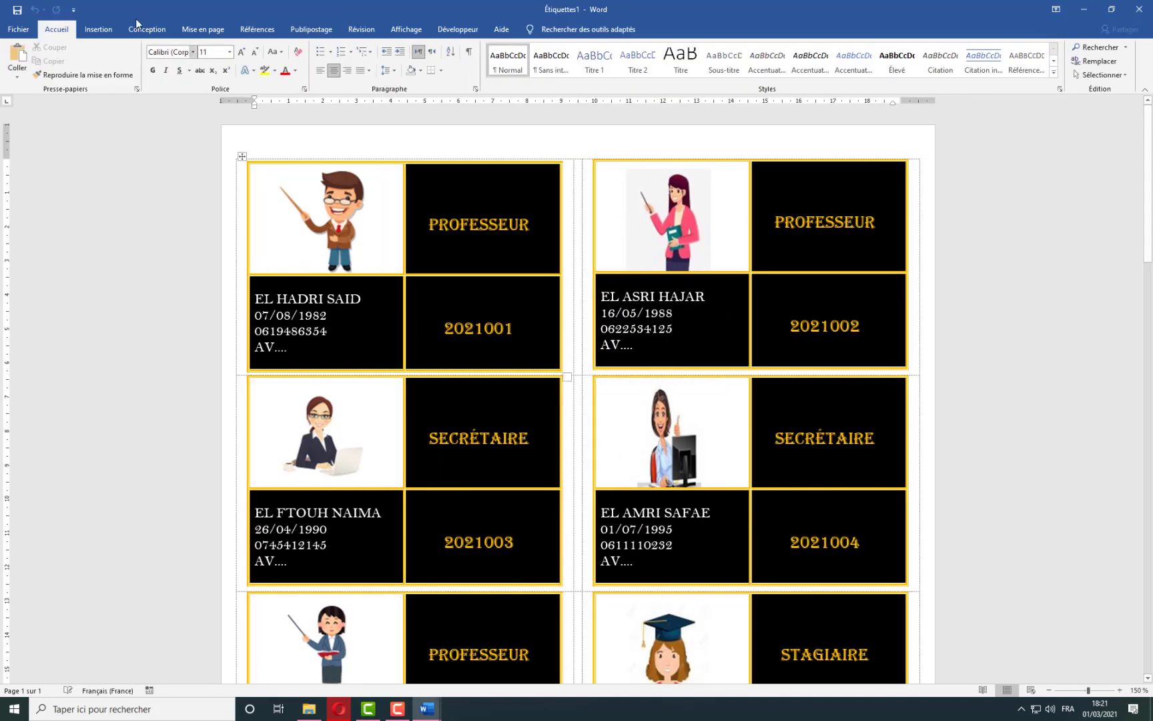
Save the merged labels as Etiquette final in the desktop folder puplipostage partie II, replacing the existing file.
left_click(18, 10)
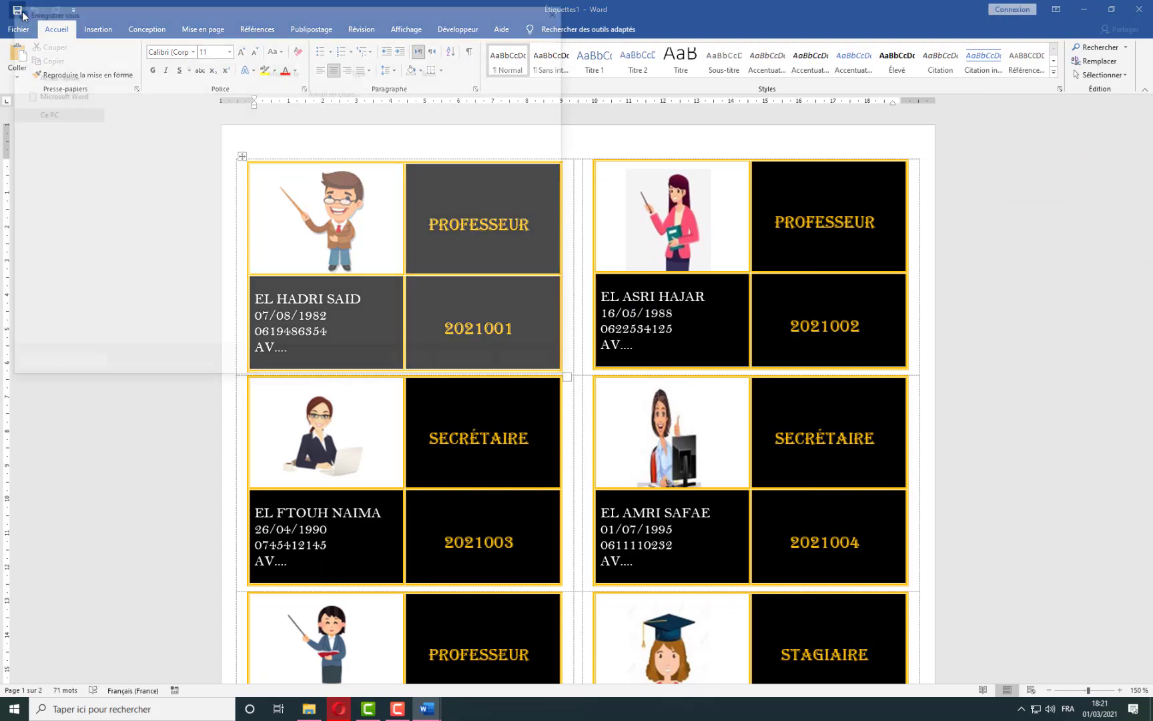
left_click(47, 107)
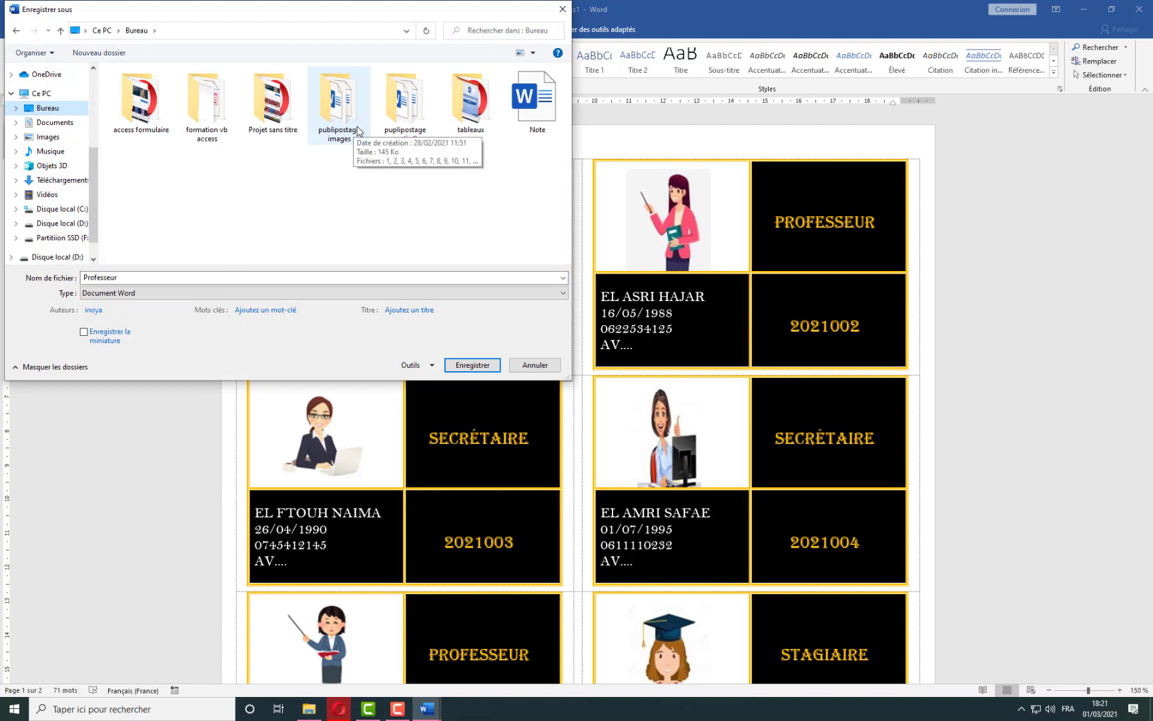
double_click(402, 113)
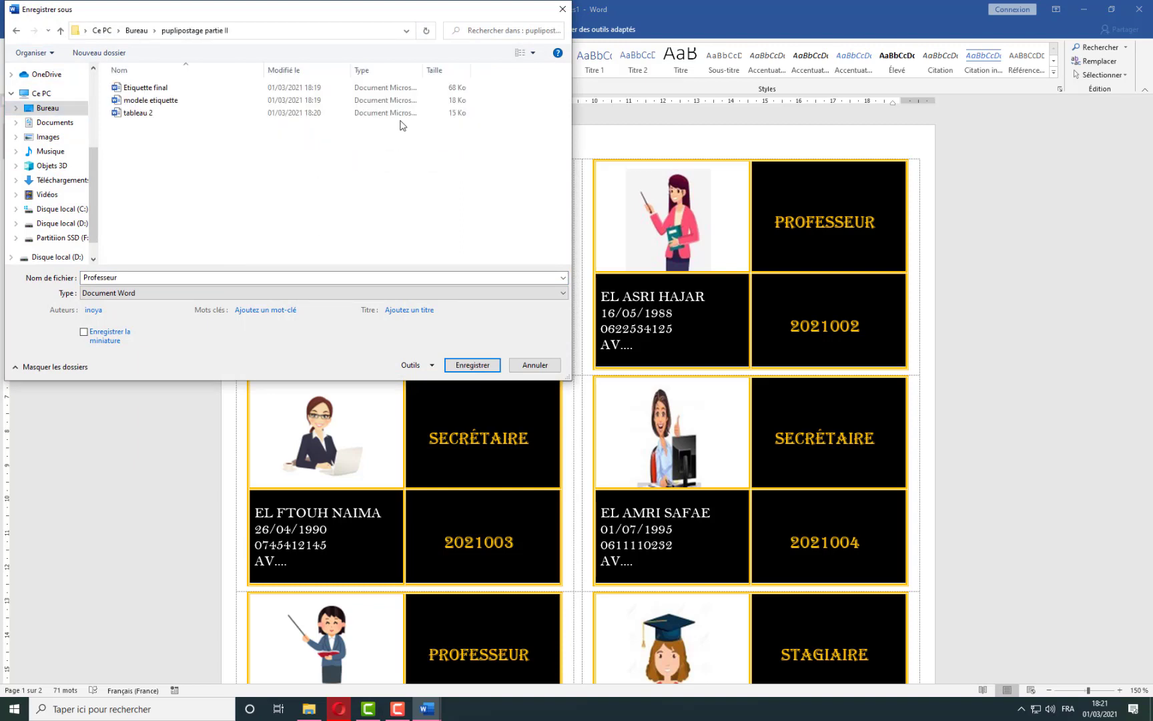
left_click(160, 93)
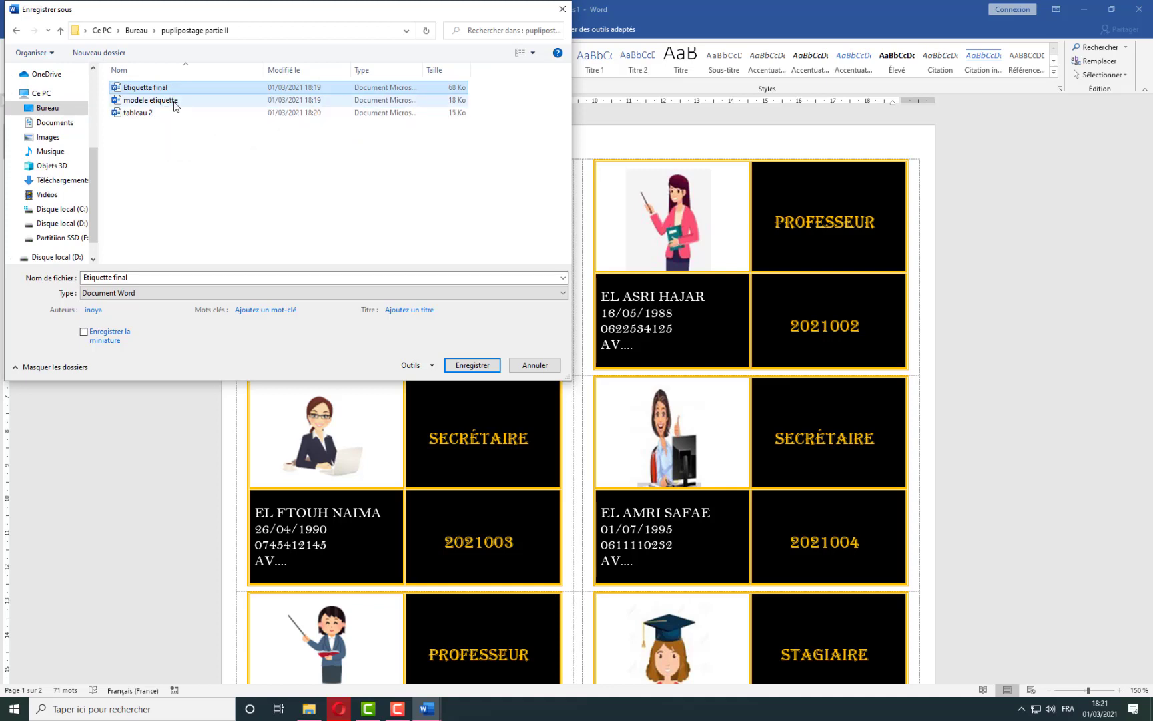
left_click(473, 364)
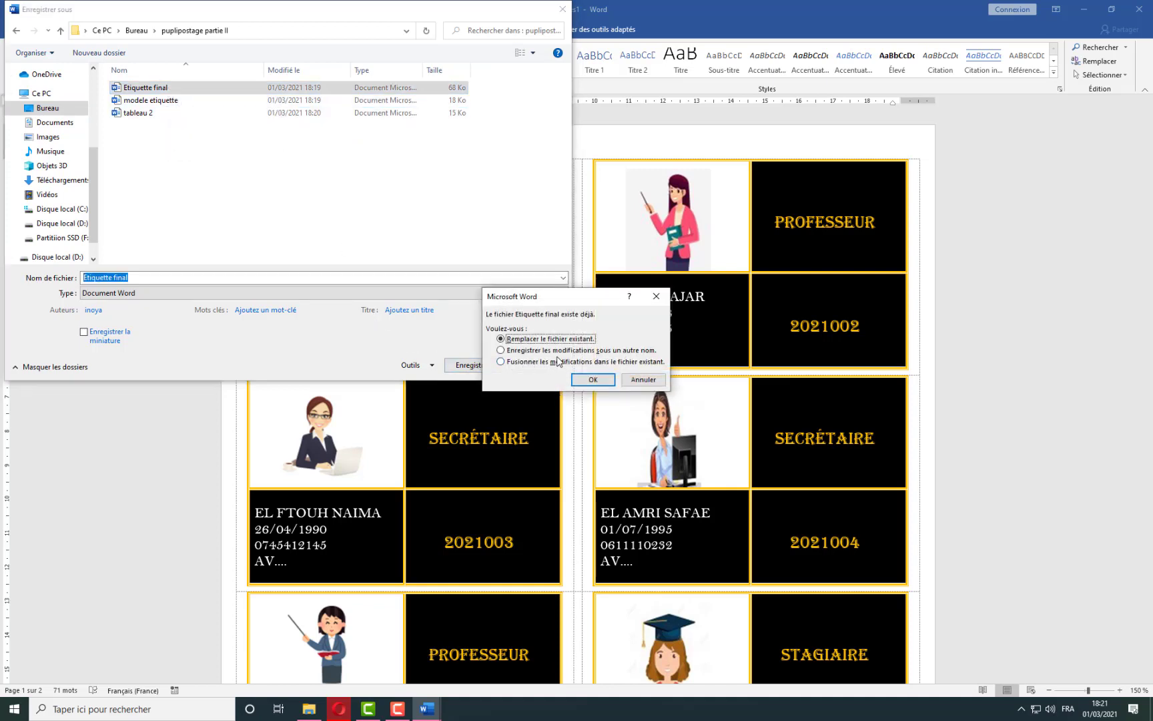
left_click(587, 379)
Examine the photos and text of the merged badges on both pages of Etiquette final.
scroll(671, 449, "down", 5)
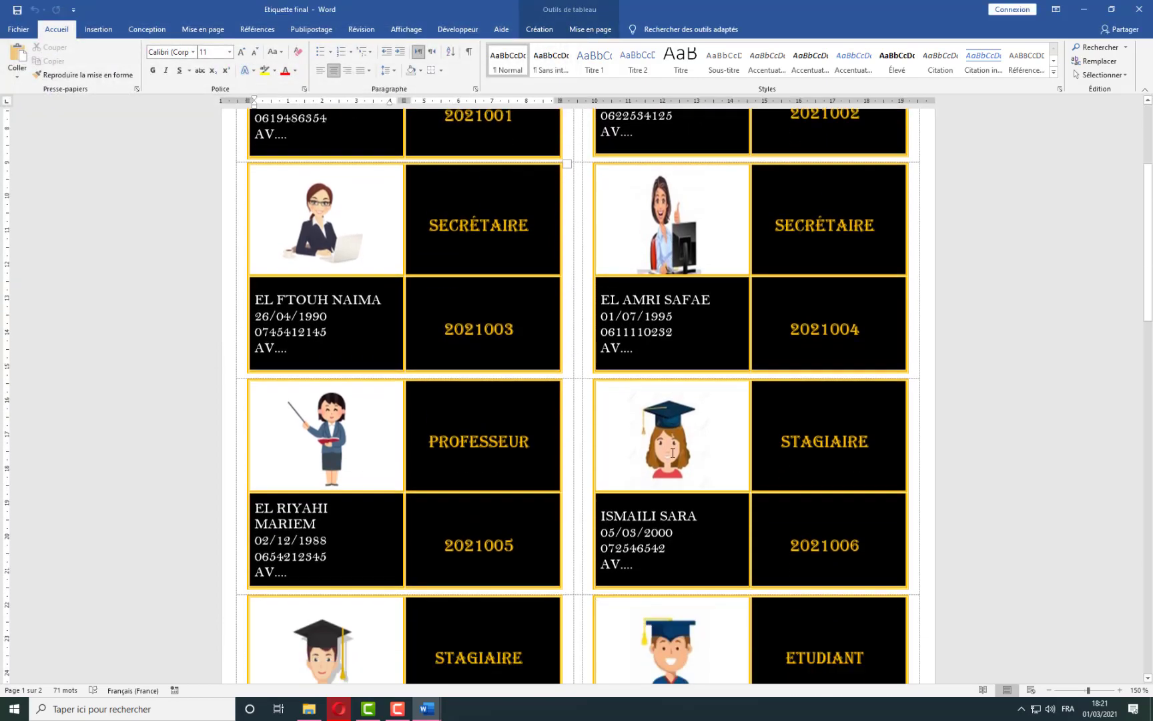
scroll(1041, 267, "up", 1)
scroll(1062, 250, "down", 5)
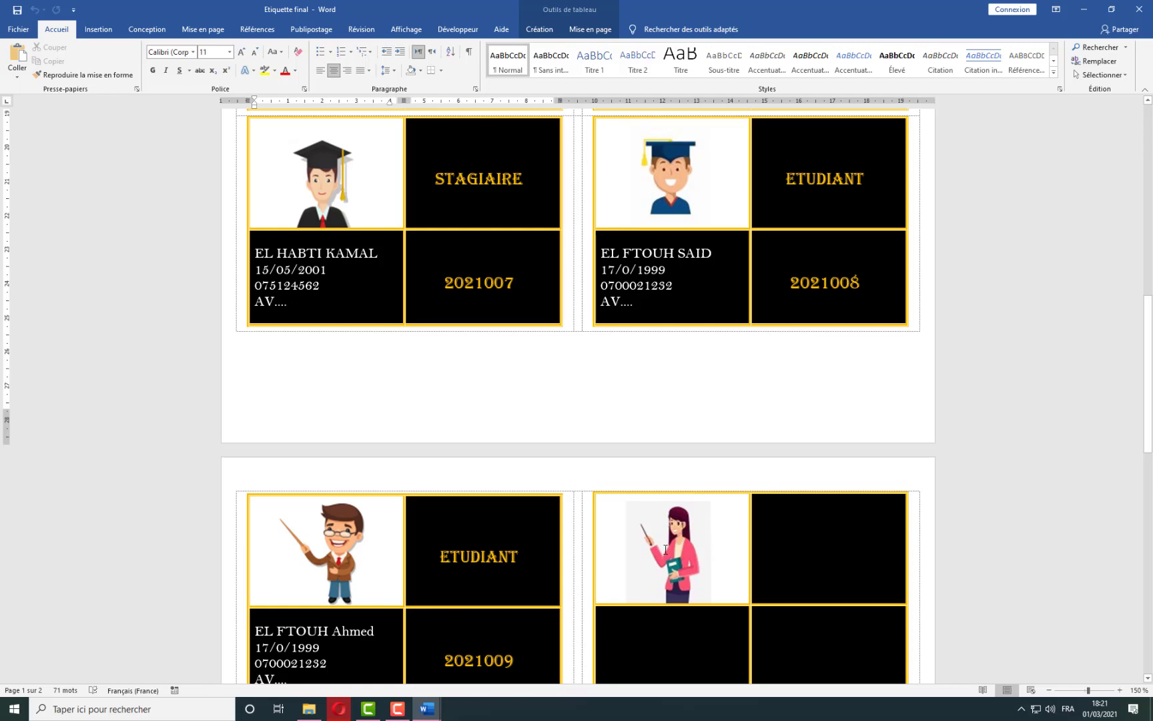
scroll(688, 549, "down", 2)
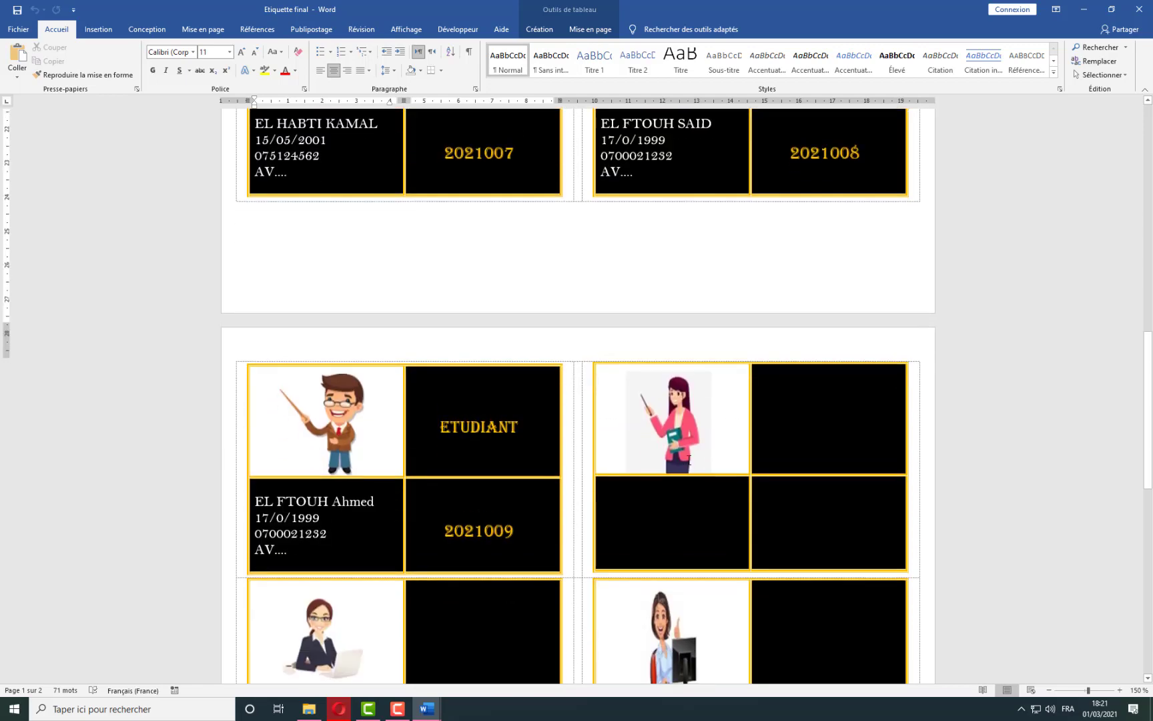
scroll(707, 453, "up", 4)
scroll(707, 456, "up", 3)
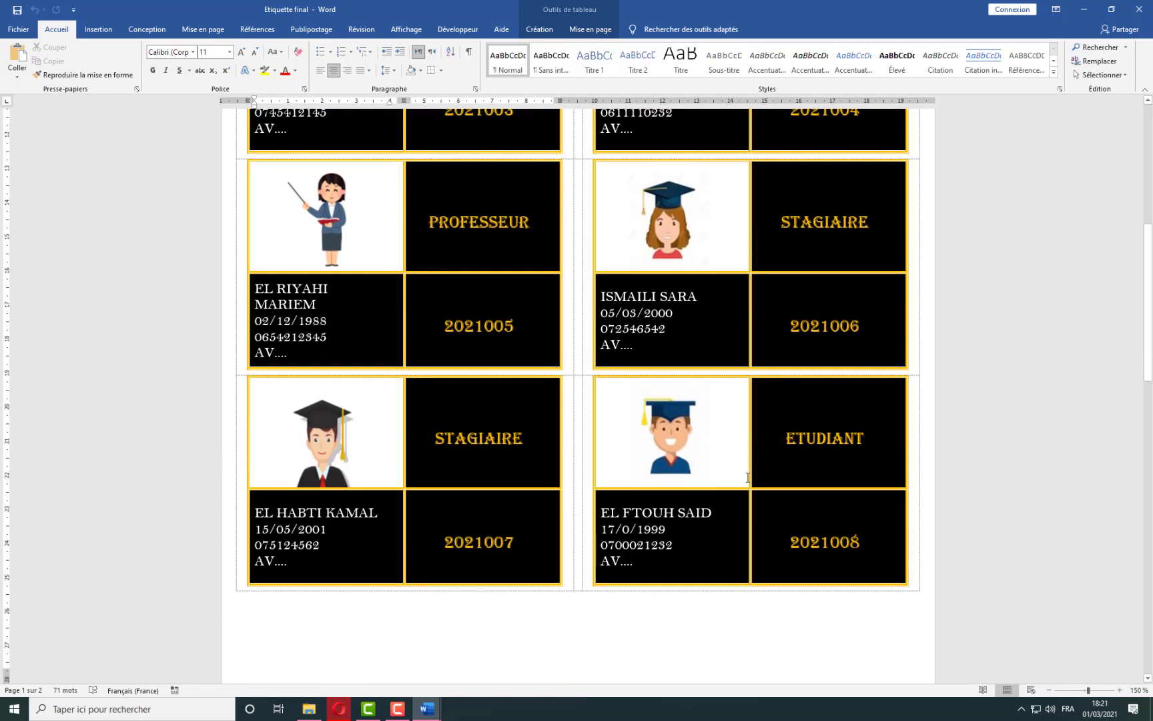
scroll(746, 469, "up", 3)
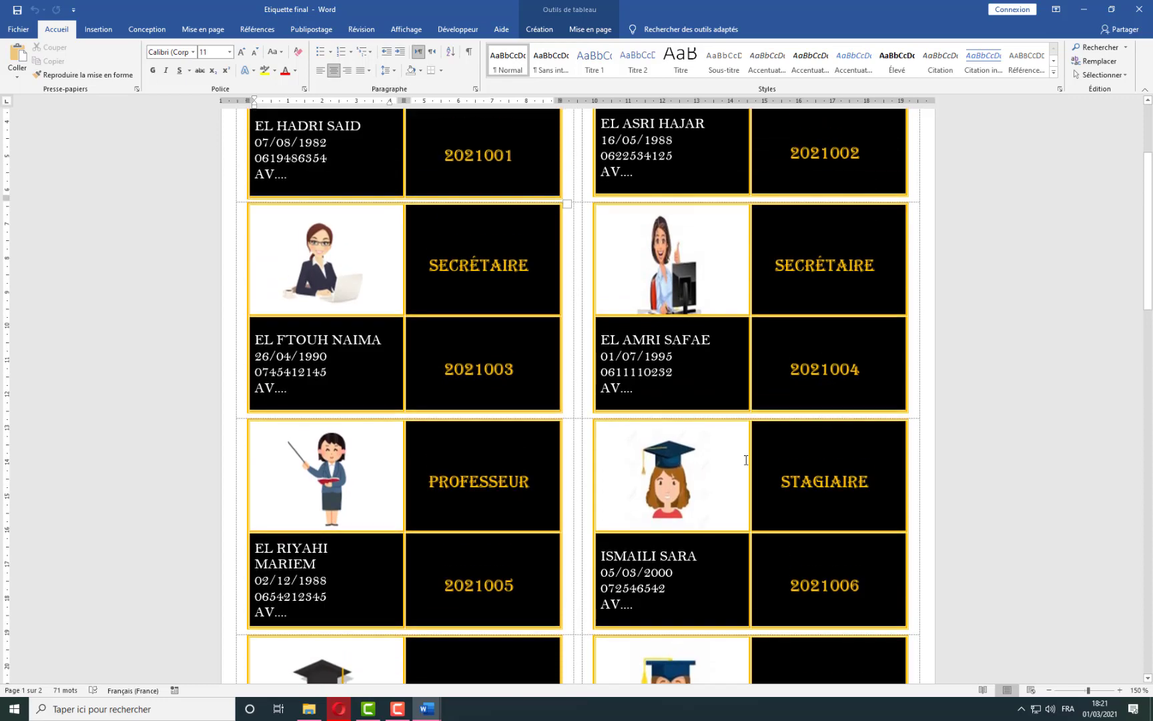